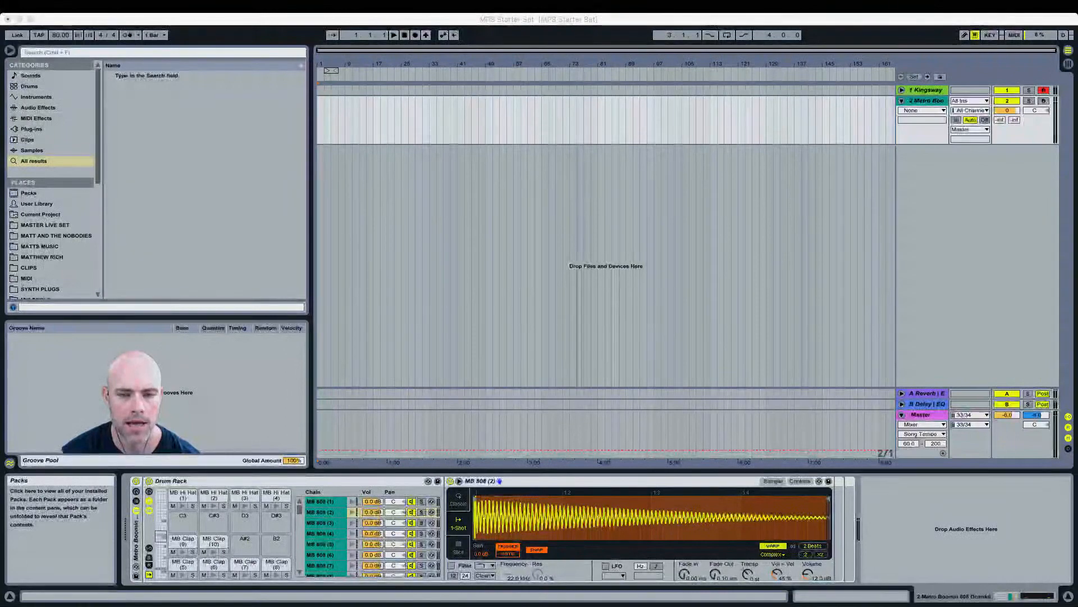
Step: Select the Kingsway track and set its Simpler sample volume to 0.00 dB
{"action": "left_click", "coordinate": [579, 160]}
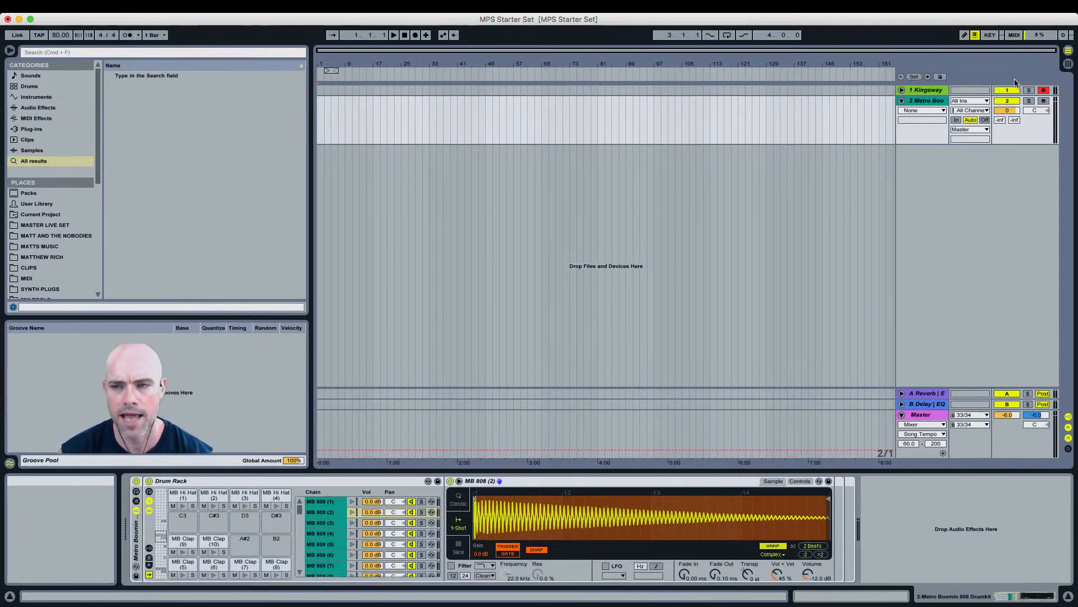
{"action": "left_click", "coordinate": [934, 93]}
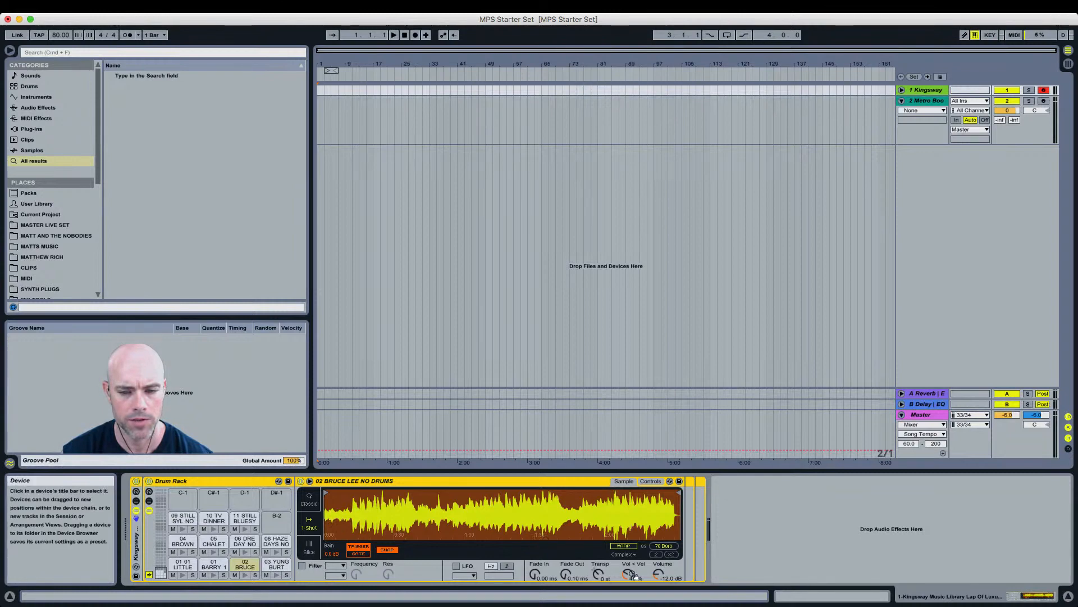
{"action": "left_click_drag", "start_coordinate": [659, 573], "coordinate": [658, 563]}
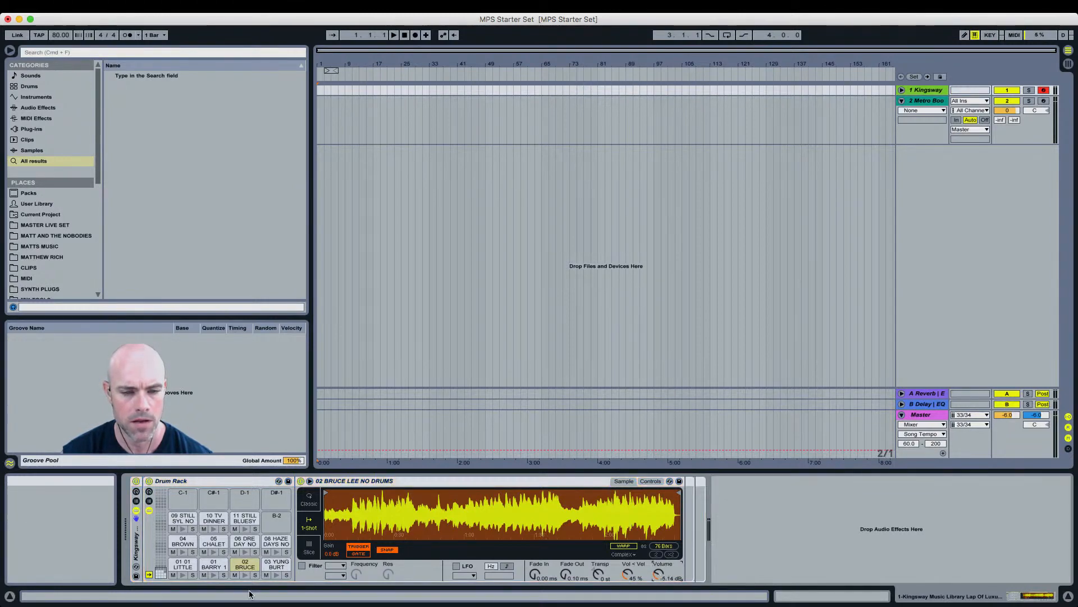
{"action": "left_click_drag", "start_coordinate": [660, 574], "coordinate": [660, 572]}
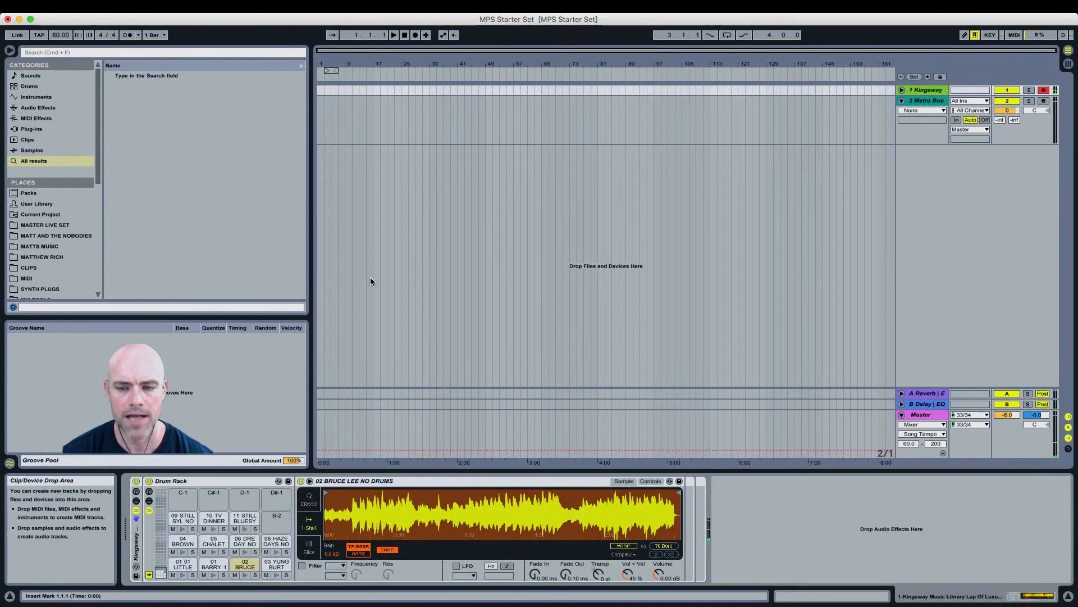
Step: Locate the 02 BRUCE LEE NO DRUMS sample in the browser and drop it onto a new audio track
{"action": "right_click", "coordinate": [337, 515]}
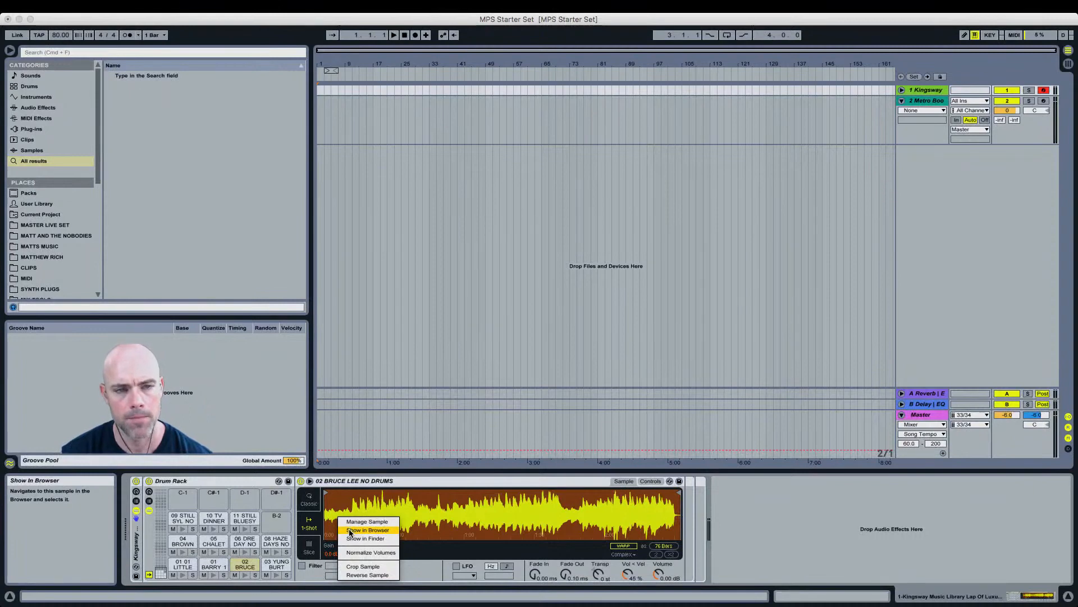
{"action": "left_click", "coordinate": [350, 530]}
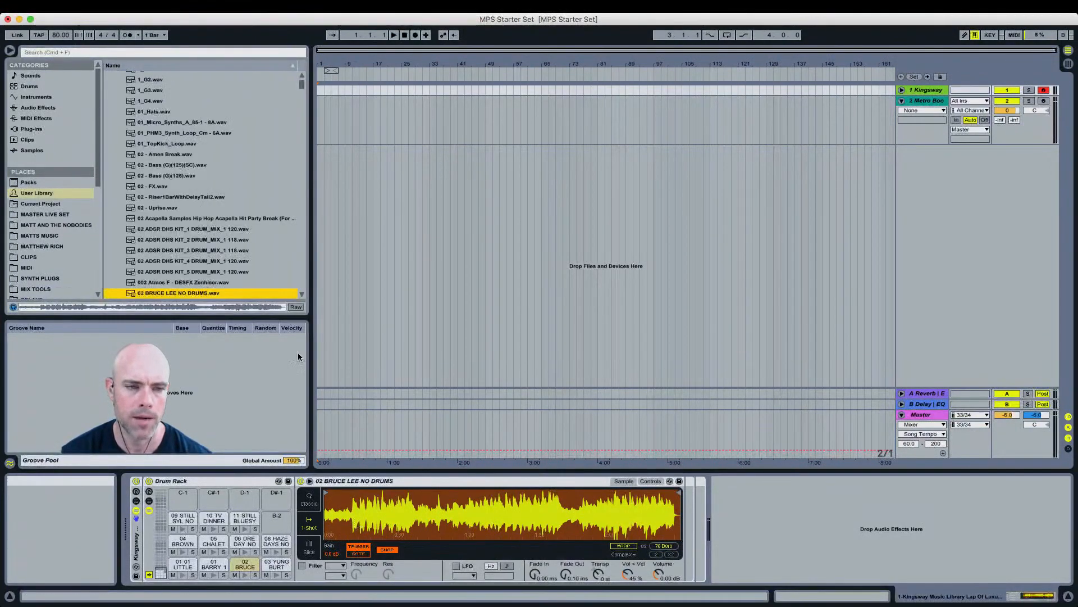
{"action": "left_click_drag", "start_coordinate": [198, 296], "coordinate": [320, 156]}
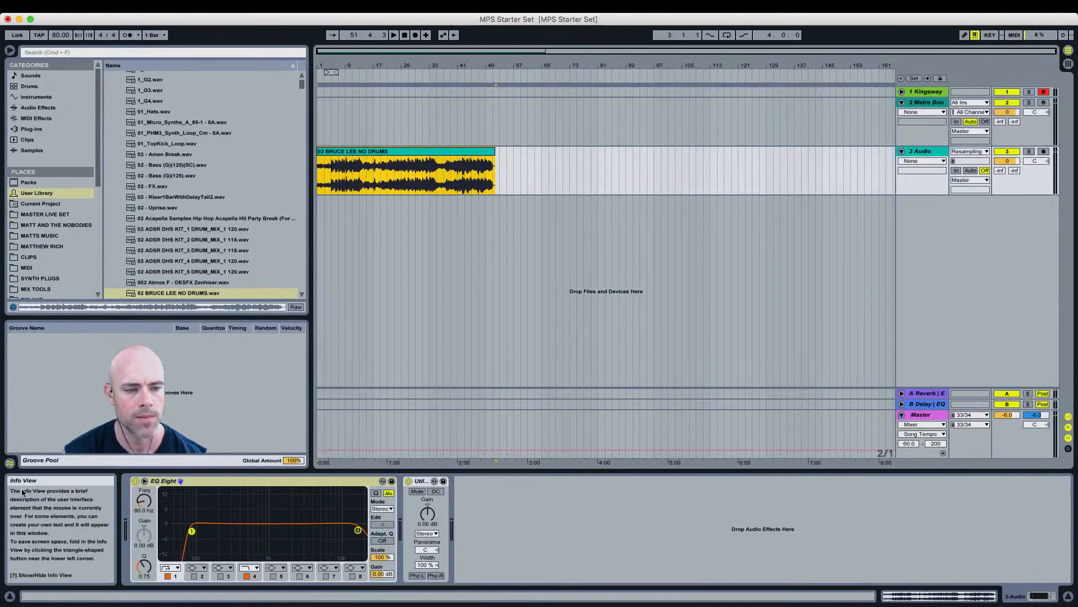
Step: Zoom into the new clip, open it in the clip view and turn on Warp
{"action": "left_click", "coordinate": [965, 360]}
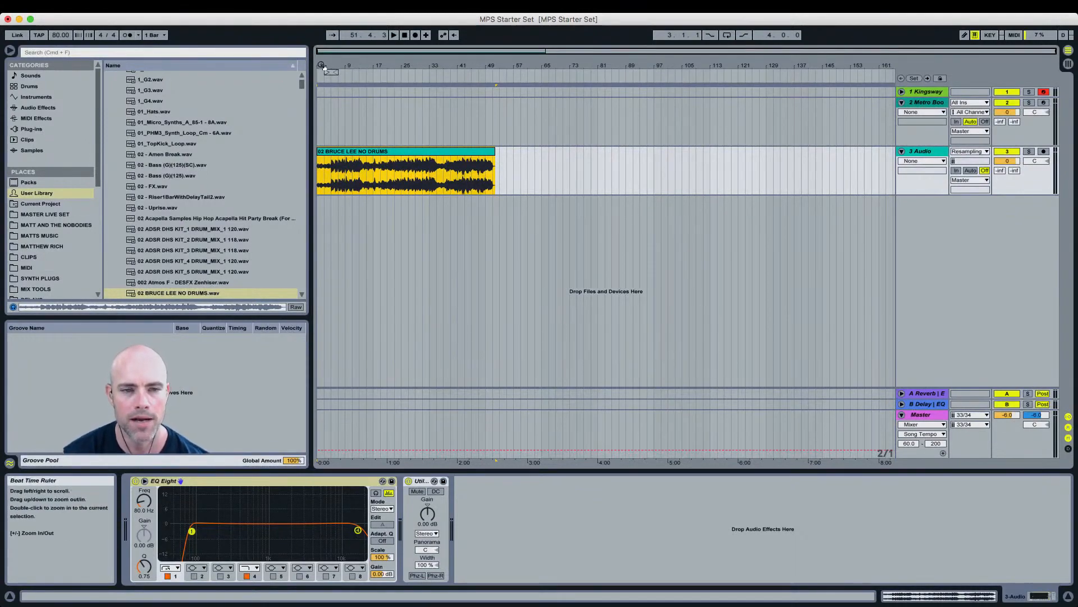
{"action": "left_click_drag", "start_coordinate": [321, 63], "coordinate": [323, 112]}
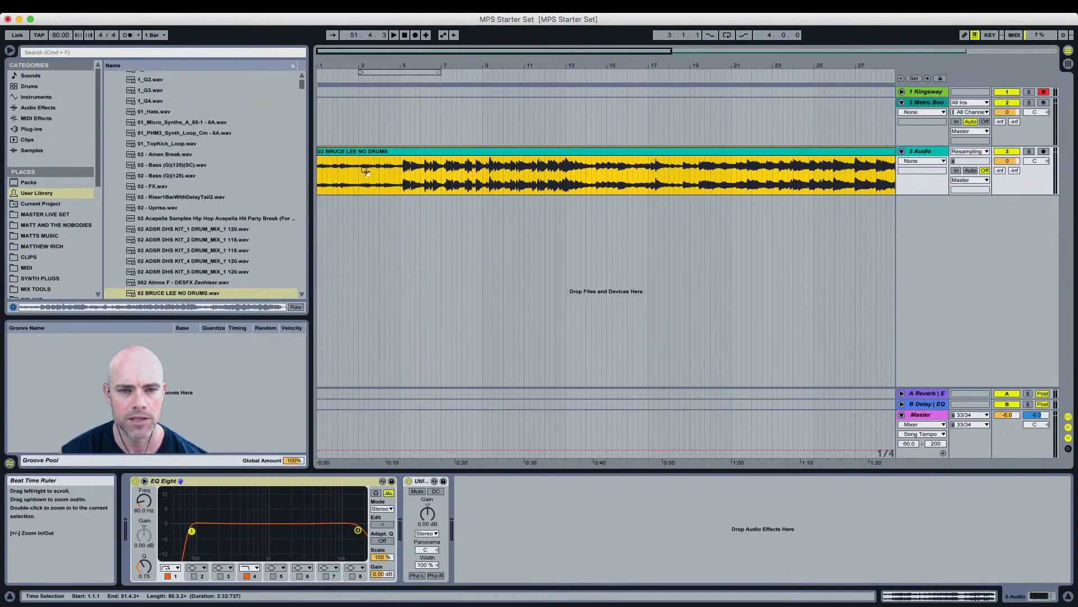
{"action": "left_click", "coordinate": [396, 165]}
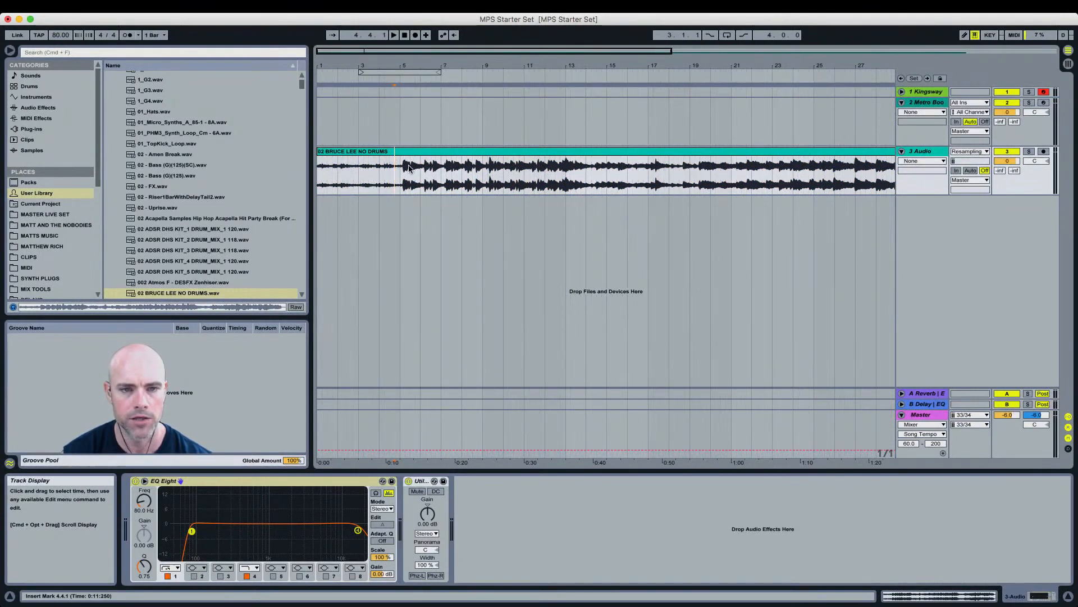
{"action": "double_click", "coordinate": [406, 167]}
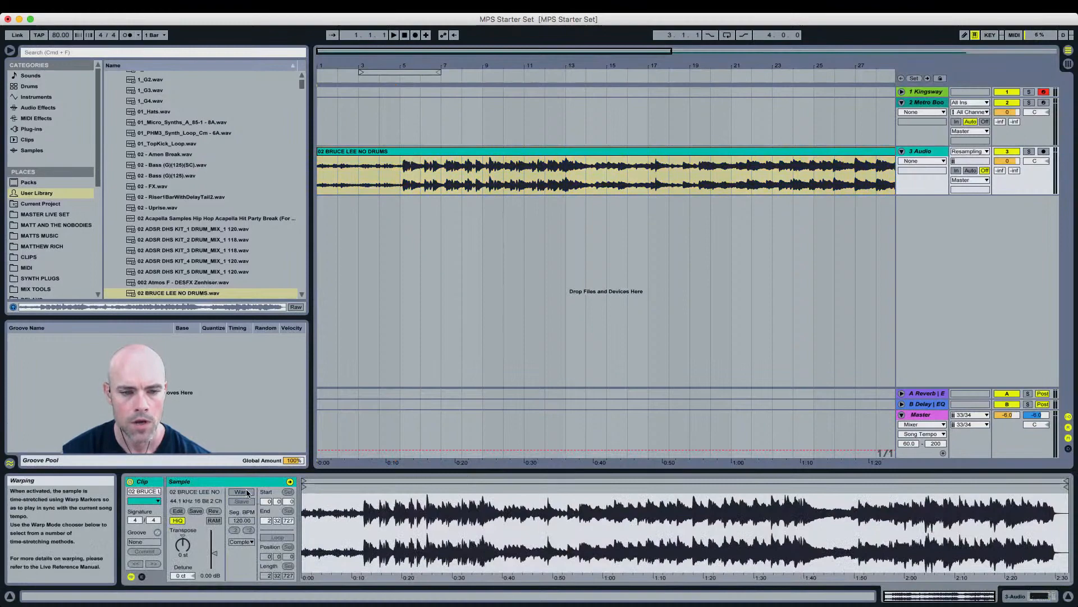
{"action": "left_click", "coordinate": [241, 492]}
Step: Zoom into the sample editor and select the quiet intro from bar 1 to bar 5
{"action": "left_click_drag", "start_coordinate": [308, 484], "coordinate": [305, 513]}
{"action": "left_click_drag", "start_coordinate": [416, 483], "coordinate": [480, 488]}
{"action": "left_click", "coordinate": [307, 541]}
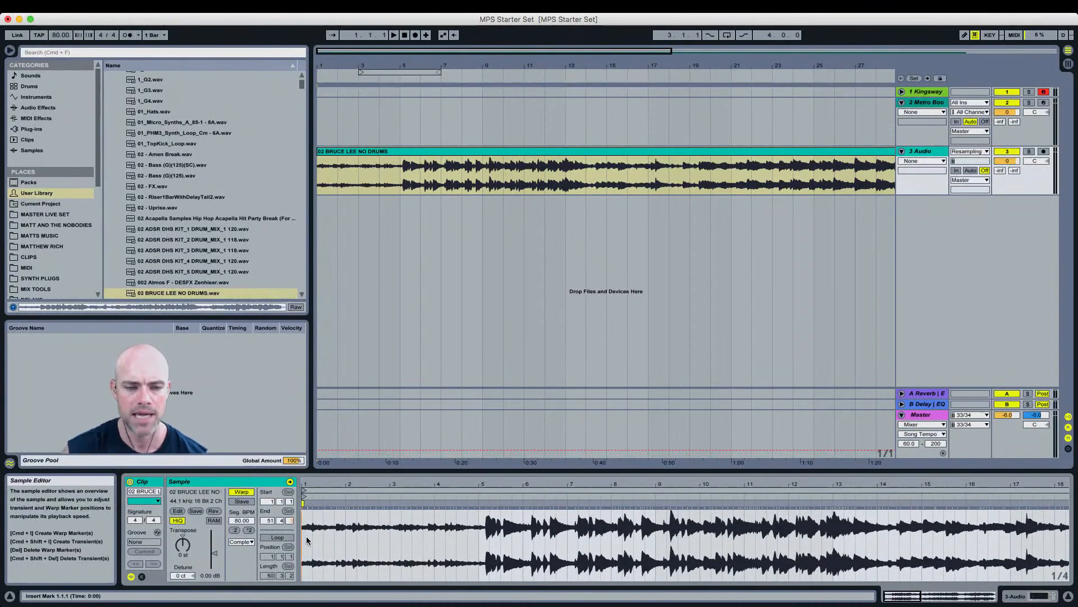
{"action": "left_click_drag", "start_coordinate": [478, 529], "coordinate": [344, 533]}
{"action": "left_click", "coordinate": [336, 534]}
{"action": "left_click", "coordinate": [465, 544]}
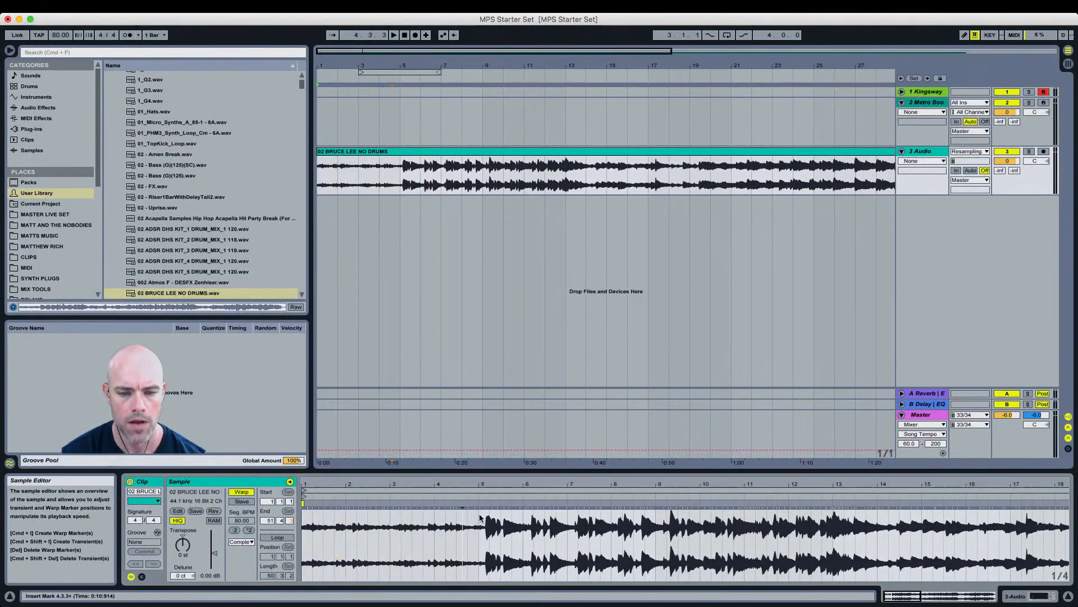
{"action": "left_click_drag", "start_coordinate": [479, 518], "coordinate": [303, 528]}
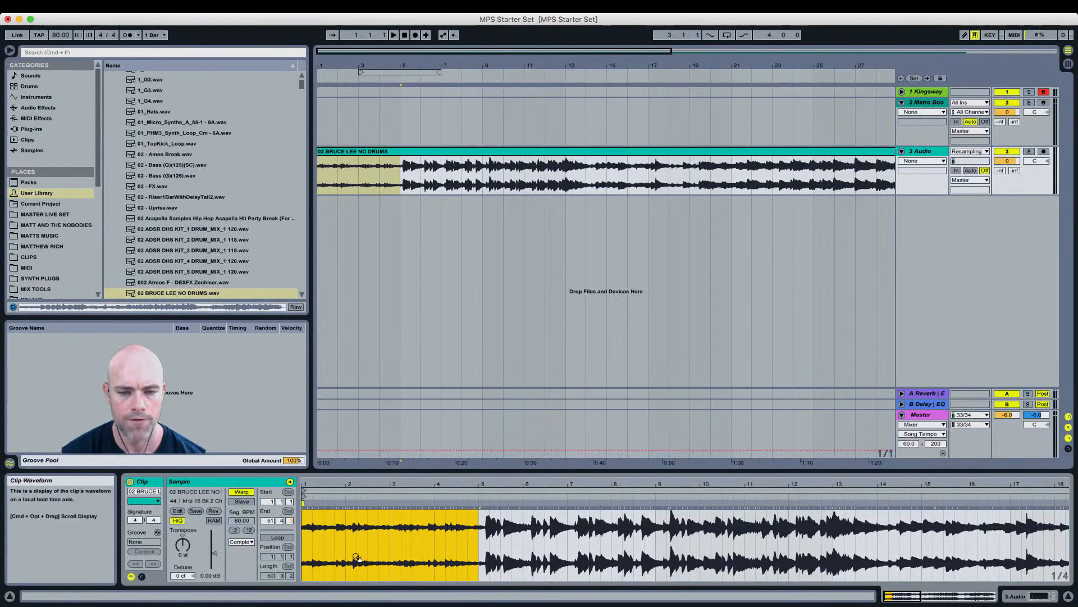
Step: Add a warp marker at the drum entry on bar 5 and loop the four-bar selection
{"action": "double_click", "coordinate": [485, 504]}
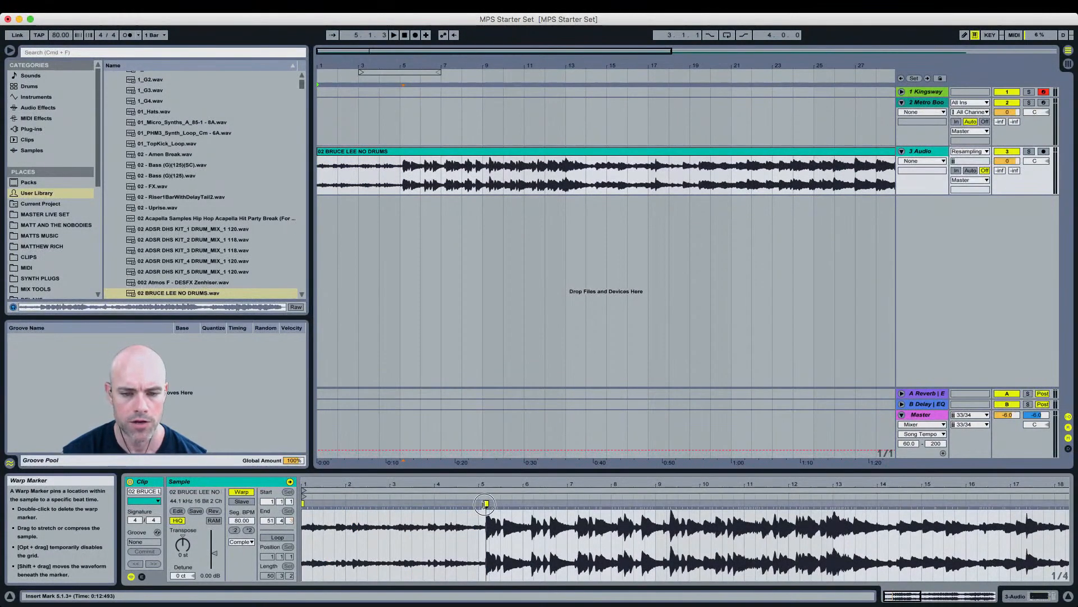
{"action": "left_click_drag", "start_coordinate": [485, 503], "coordinate": [307, 541]}
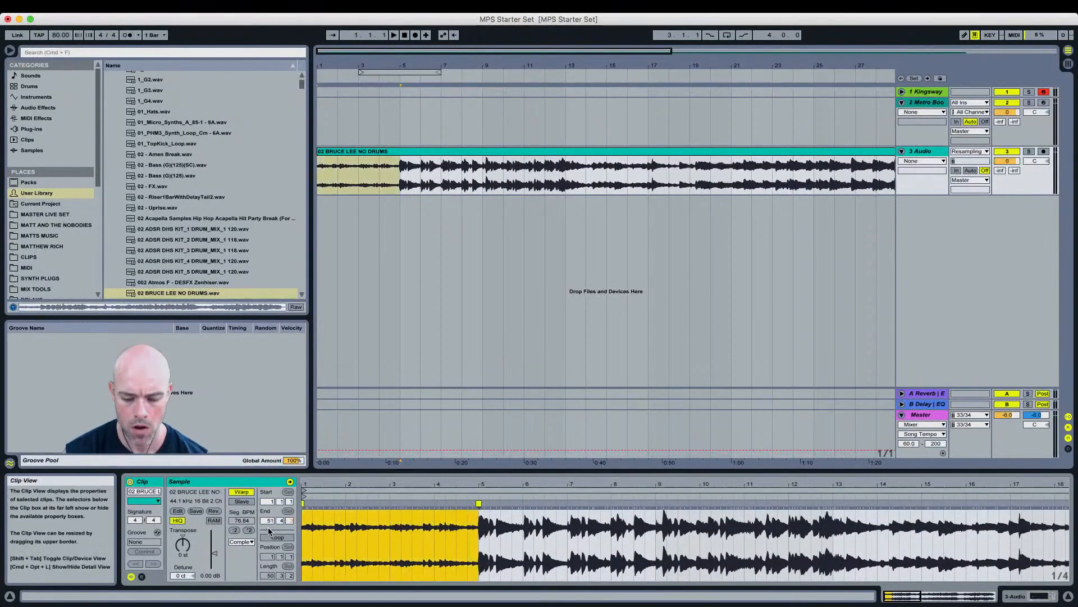
{"action": "key", "text": "super+l"}
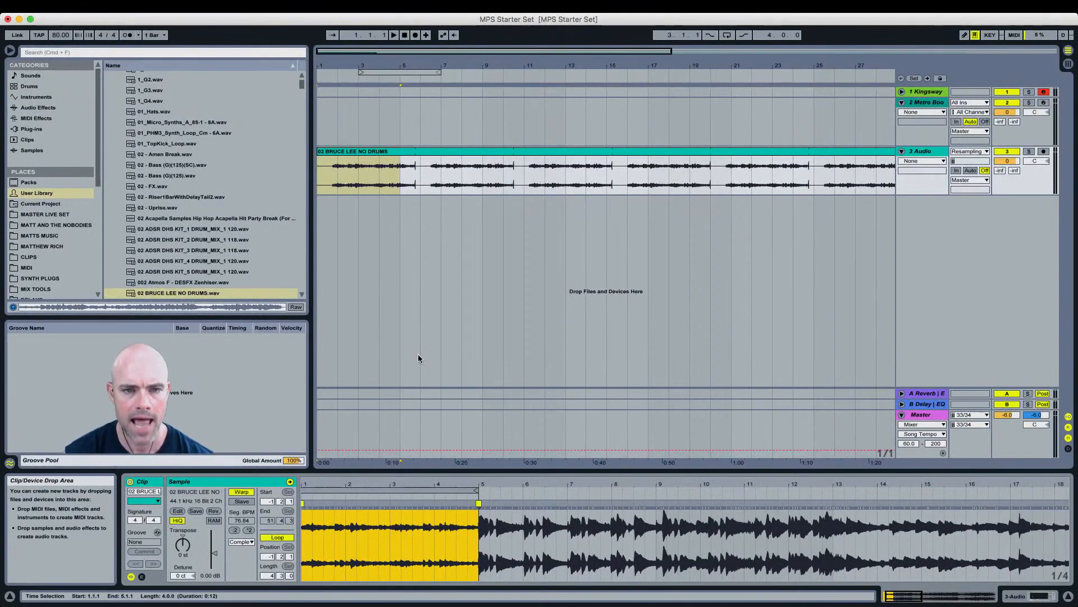
Step: Play the loop and raise the clip gain to 6.75 dB
{"action": "left_click_drag", "start_coordinate": [312, 492], "coordinate": [337, 491]}
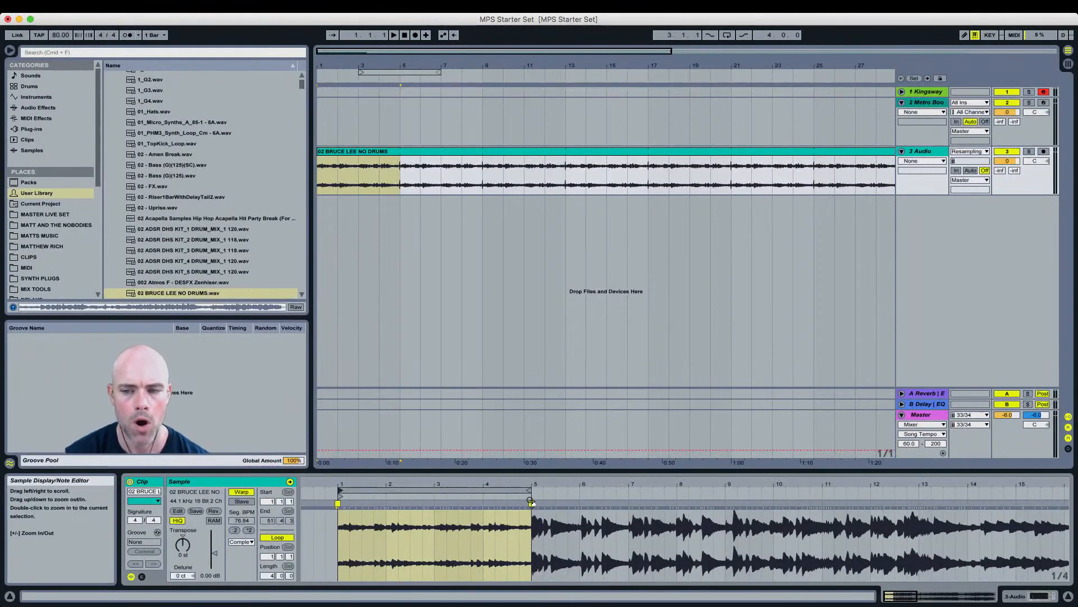
{"action": "key", "text": "space"}
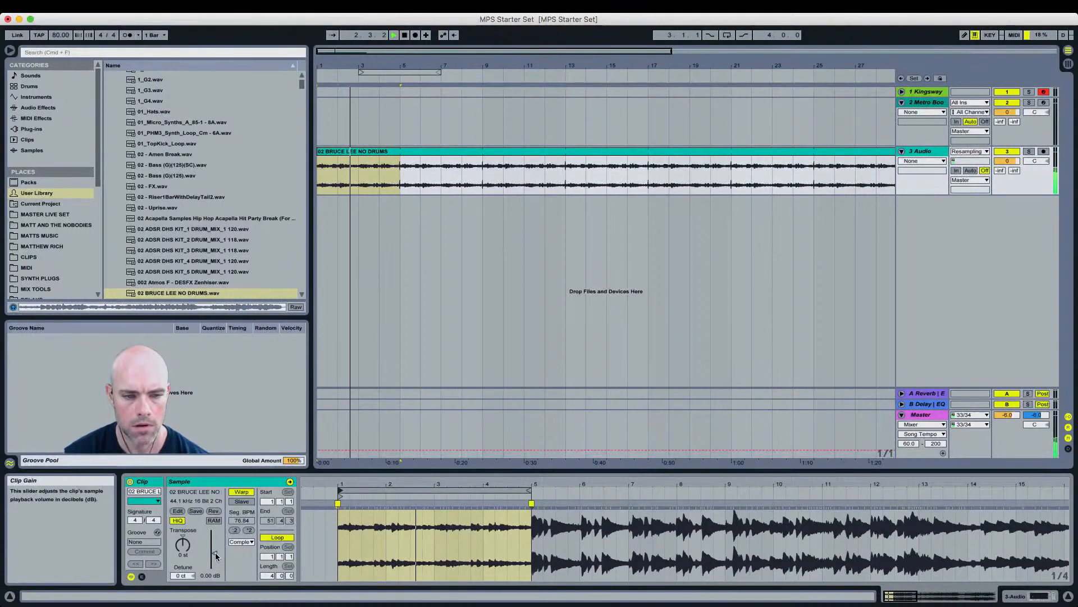
{"action": "mouse_move", "coordinate": [216, 556]}
{"action": "left_mouse_down"}
{"action": "mouse_move", "coordinate": [203, 555]}
{"action": "mouse_move", "coordinate": [216, 549]}
{"action": "left_mouse_up"}
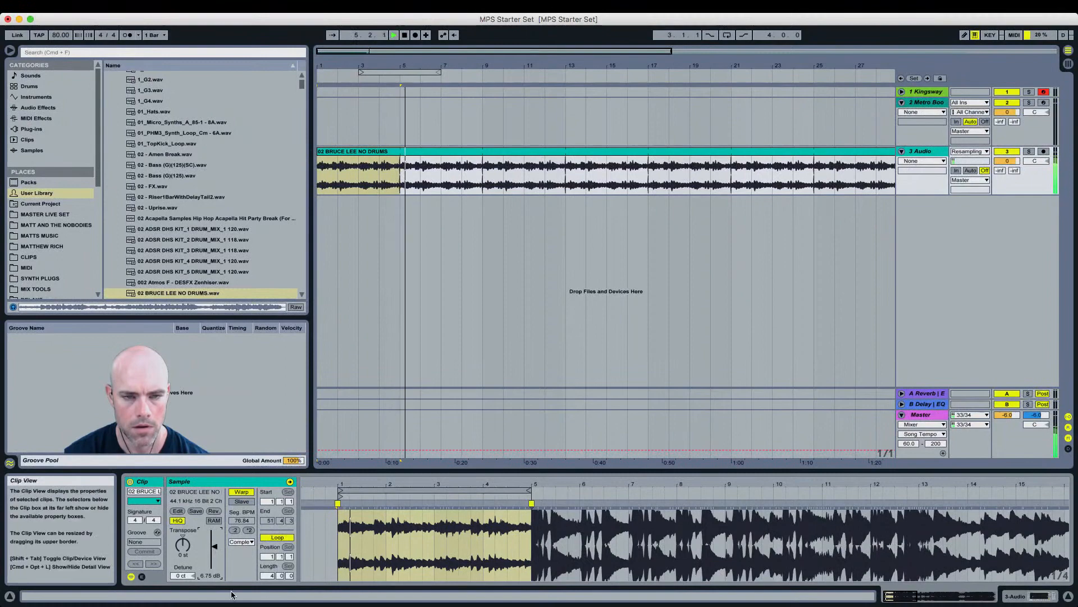
{"action": "key", "text": "space"}
Step: Zoom in and add warp markers on the hits at the starts of bars 2 and 3
{"action": "left_click_drag", "start_coordinate": [337, 483], "coordinate": [337, 482]}
{"action": "left_click", "coordinate": [682, 552]}
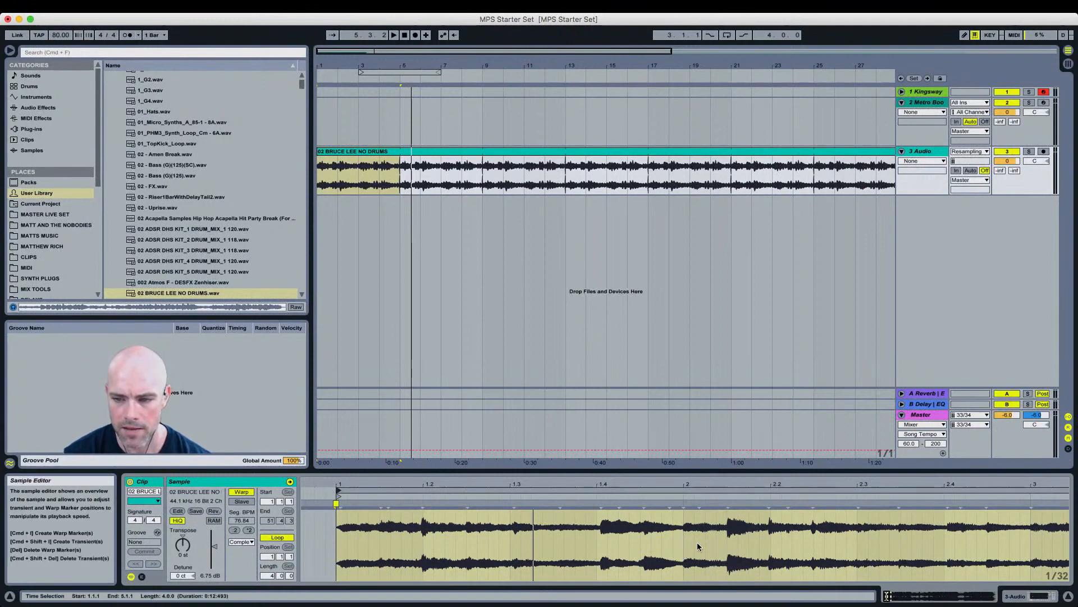
{"action": "left_click", "coordinate": [682, 503]}
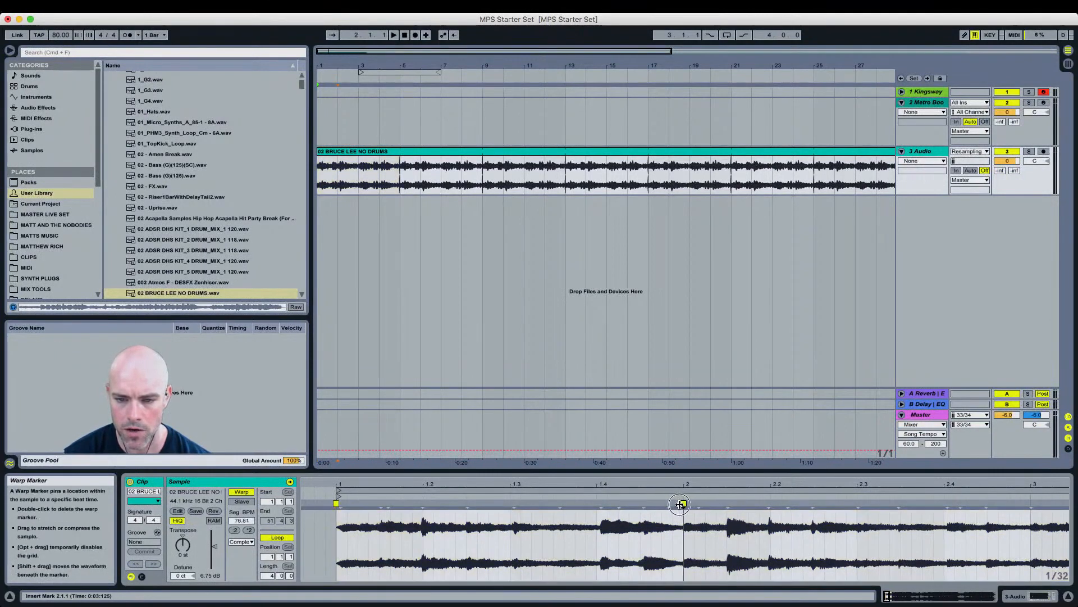
{"action": "left_click_drag", "start_coordinate": [691, 483], "coordinate": [402, 486]}
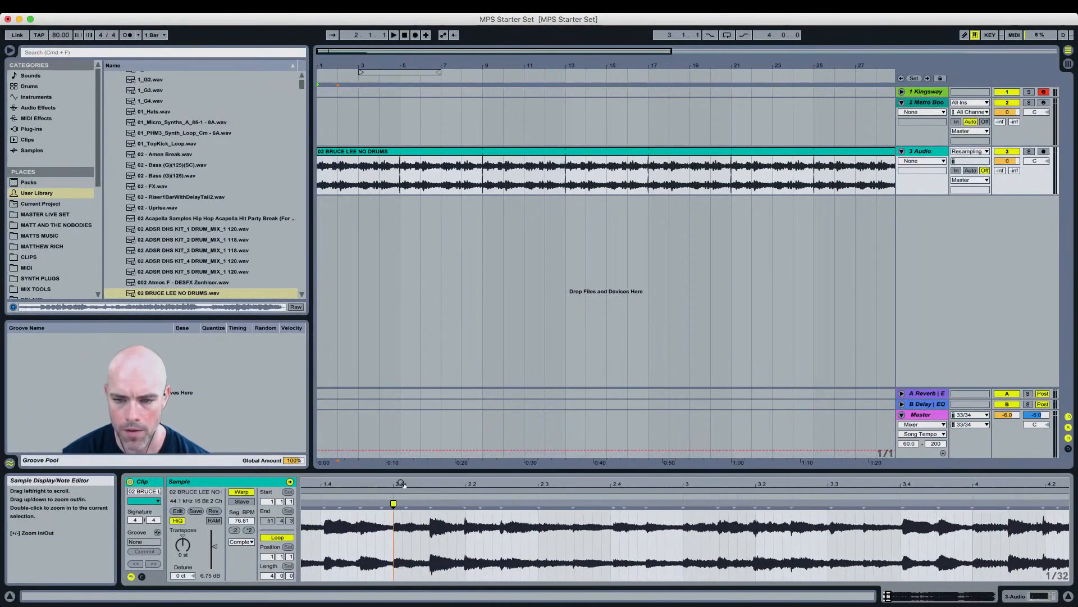
{"action": "double_click", "coordinate": [683, 505]}
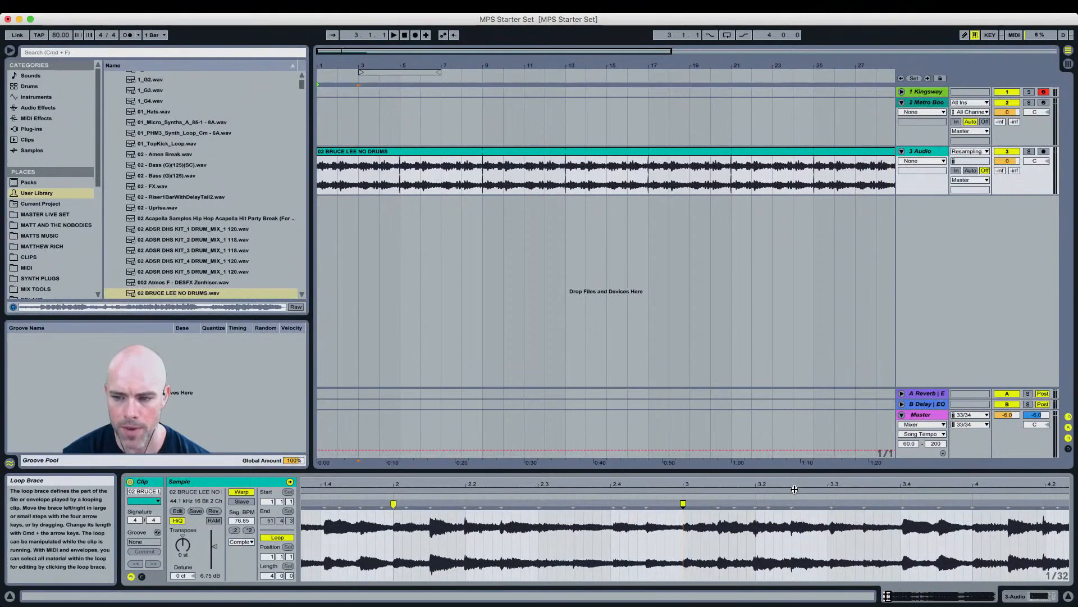
{"action": "left_click_drag", "start_coordinate": [795, 487], "coordinate": [618, 484]}
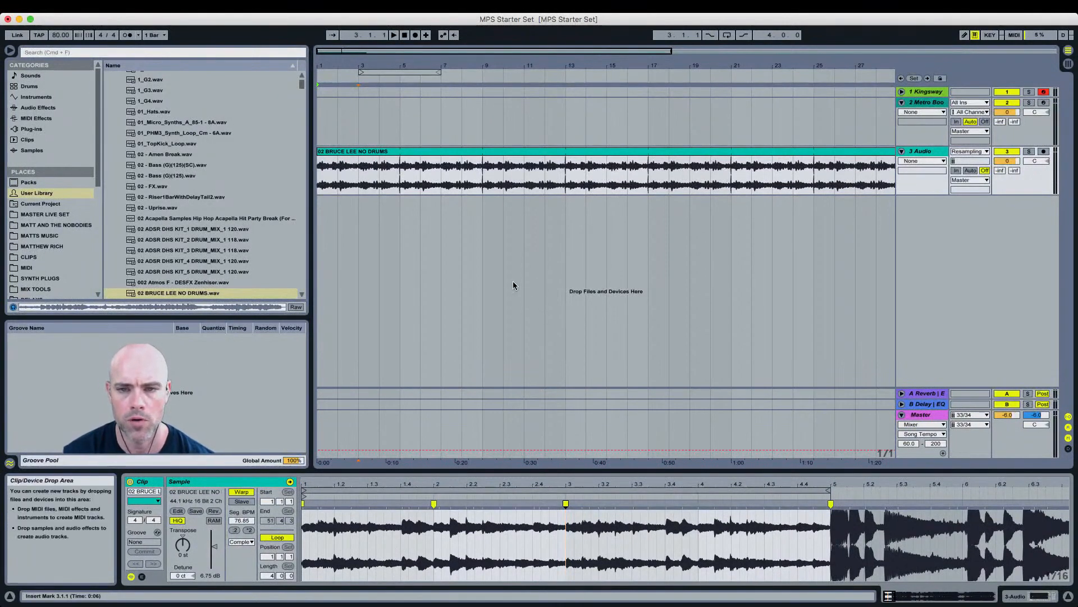
Step: Insert a four-bar MIDI clip on the Metro Boomin track and open it
{"action": "left_click", "coordinate": [926, 104]}
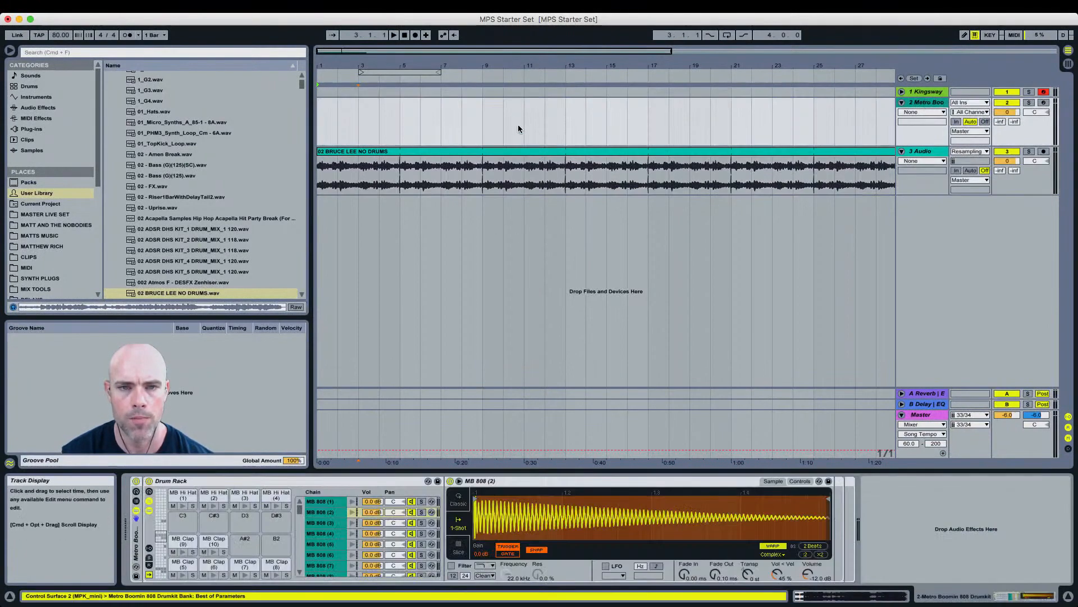
{"action": "left_click_drag", "start_coordinate": [346, 65], "coordinate": [346, 64]}
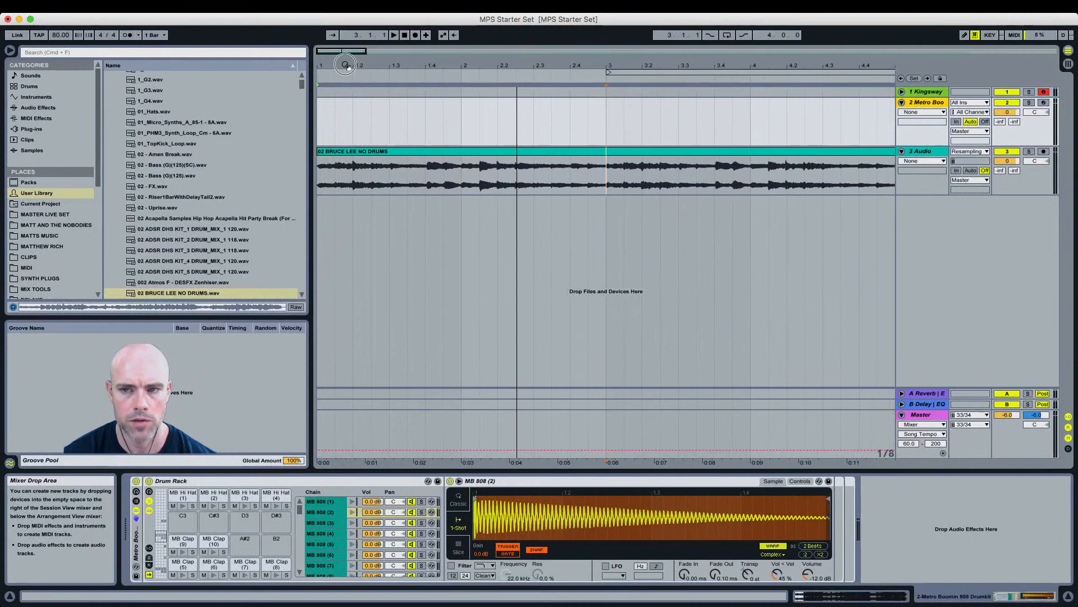
{"action": "left_click_drag", "start_coordinate": [892, 108], "coordinate": [326, 111]}
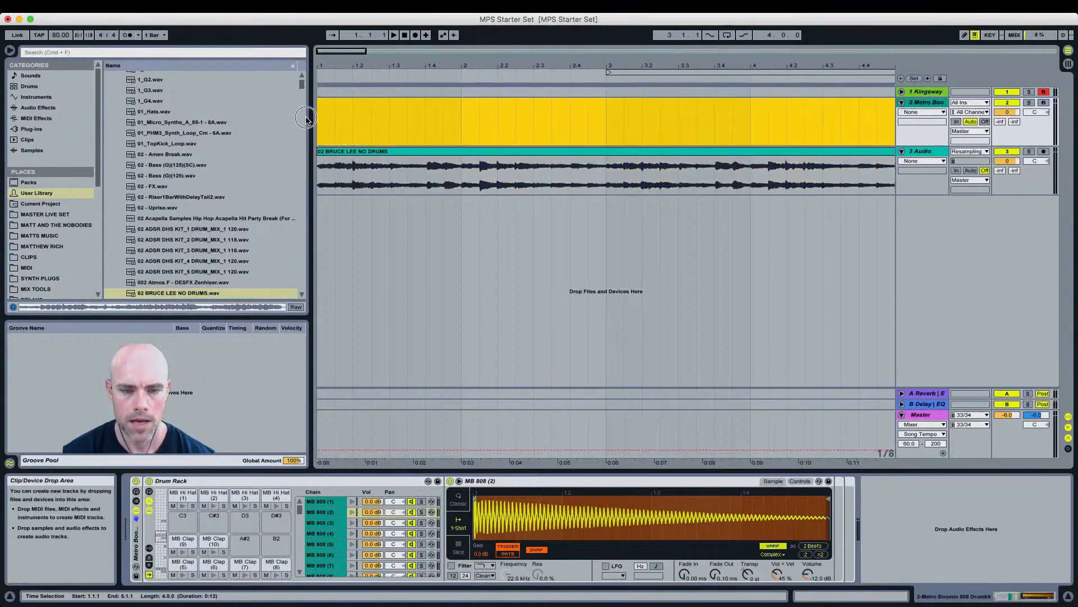
{"action": "key", "text": "super+shift+m"}
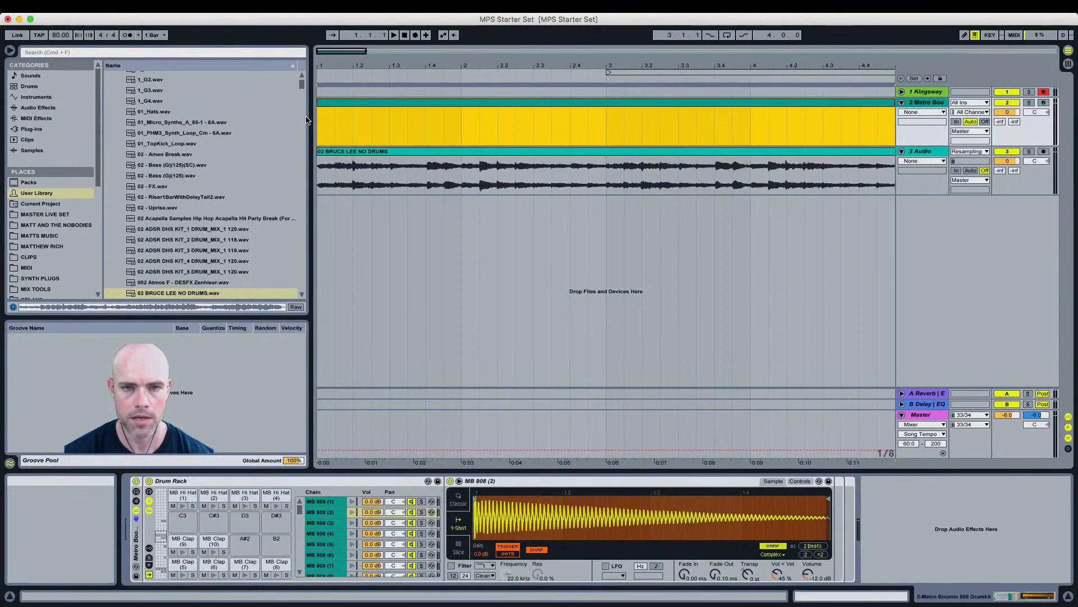
{"action": "double_click", "coordinate": [349, 104]}
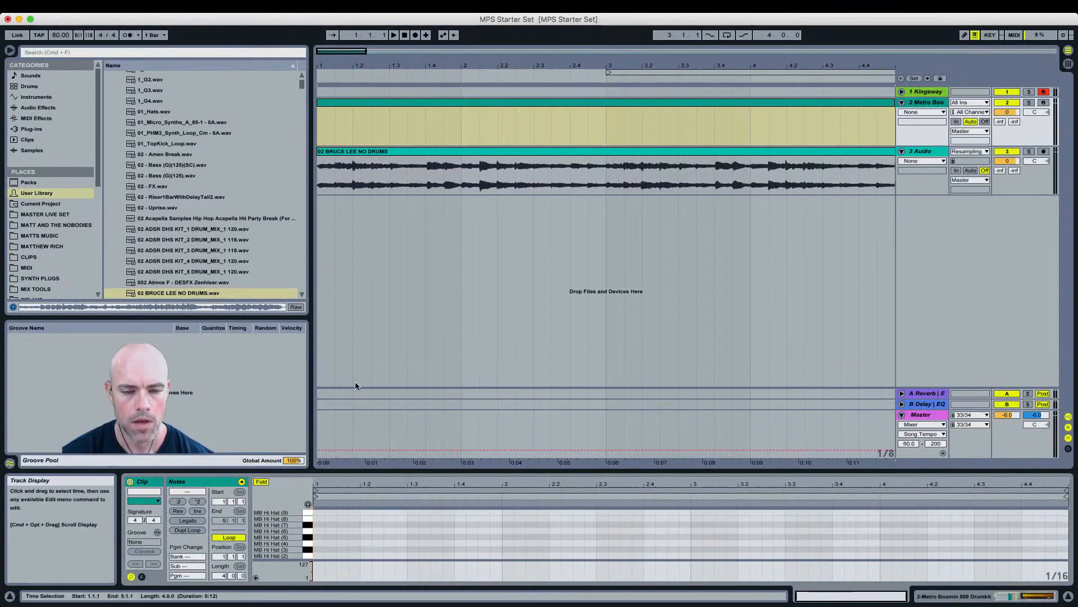
Step: Show the Drum Rack and shift its pad view down to the kick and snare pads
{"action": "key", "text": "shift+Tab"}
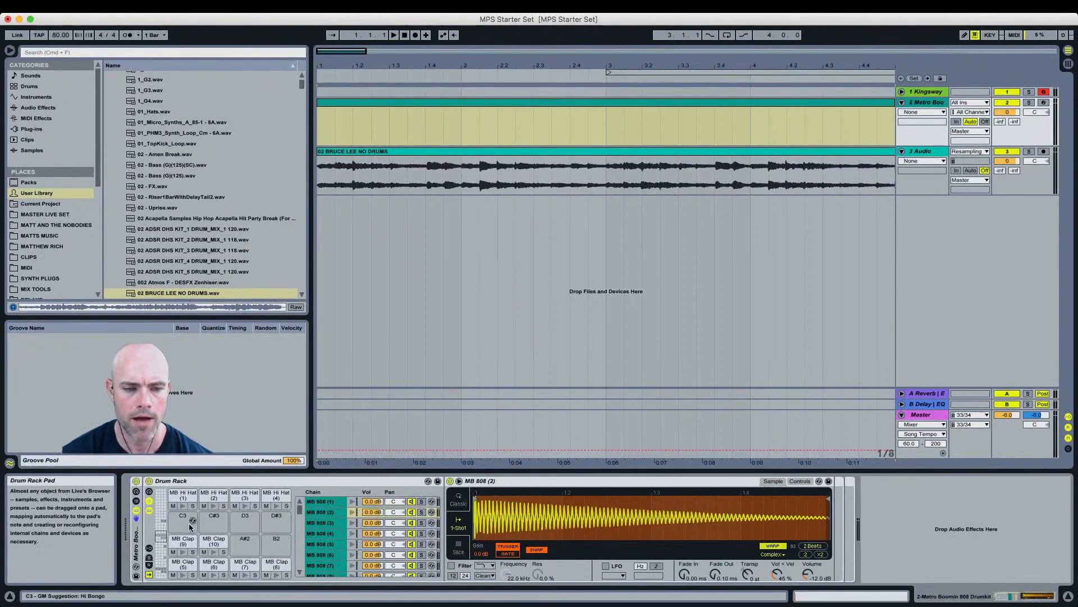
{"action": "left_click", "coordinate": [161, 546]}
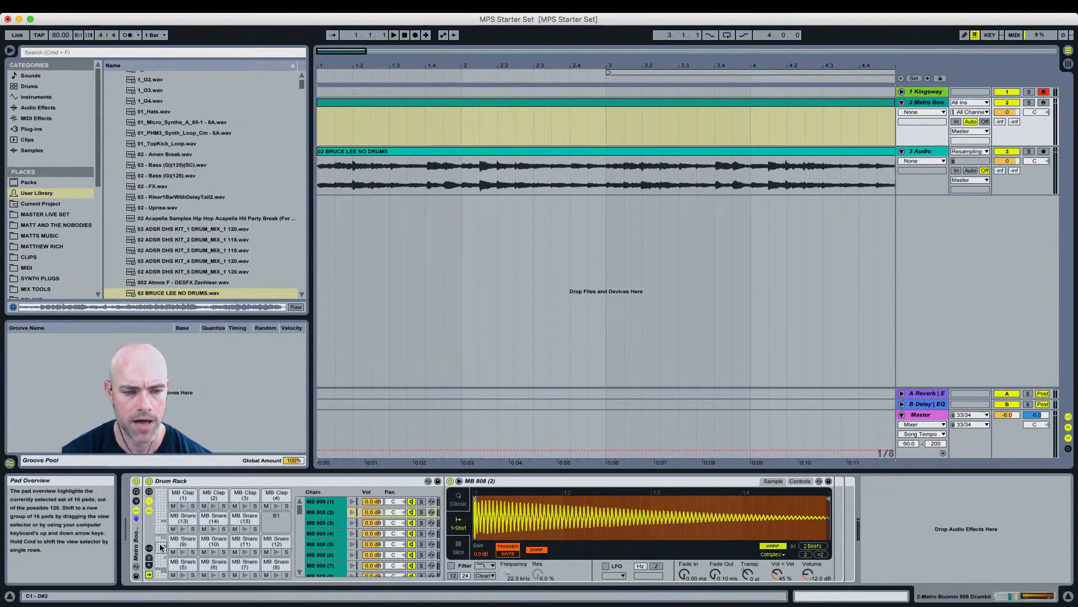
{"action": "key", "text": "Down"}
Step: Start playback and audition the kick and snare pads
{"action": "key", "text": "space"}
{"action": "left_click", "coordinate": [182, 507]}
{"action": "left_click", "coordinate": [212, 506]}
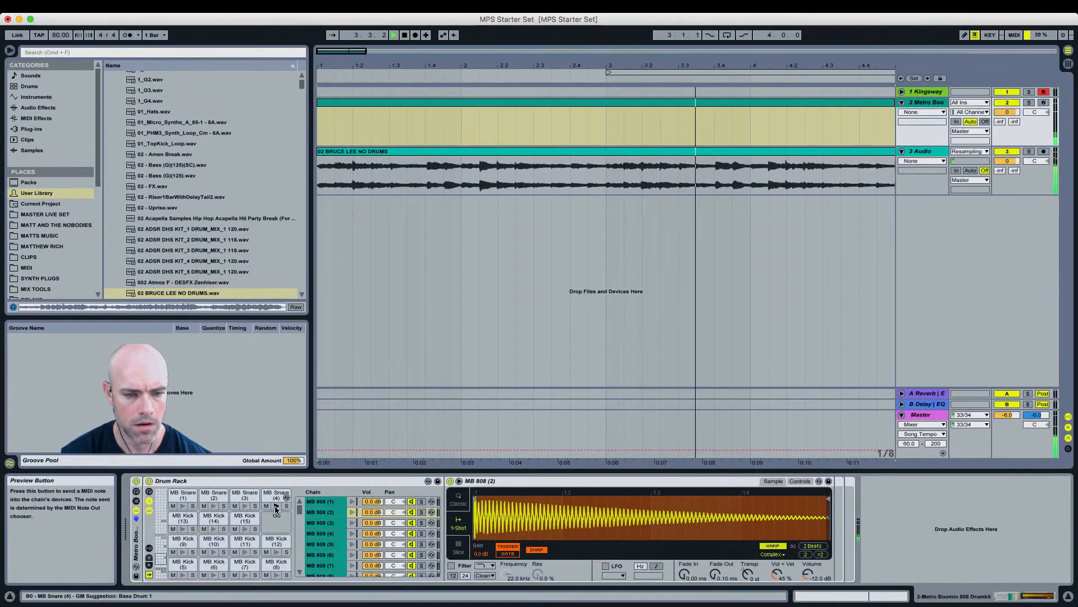
{"action": "left_click", "coordinate": [161, 548]}
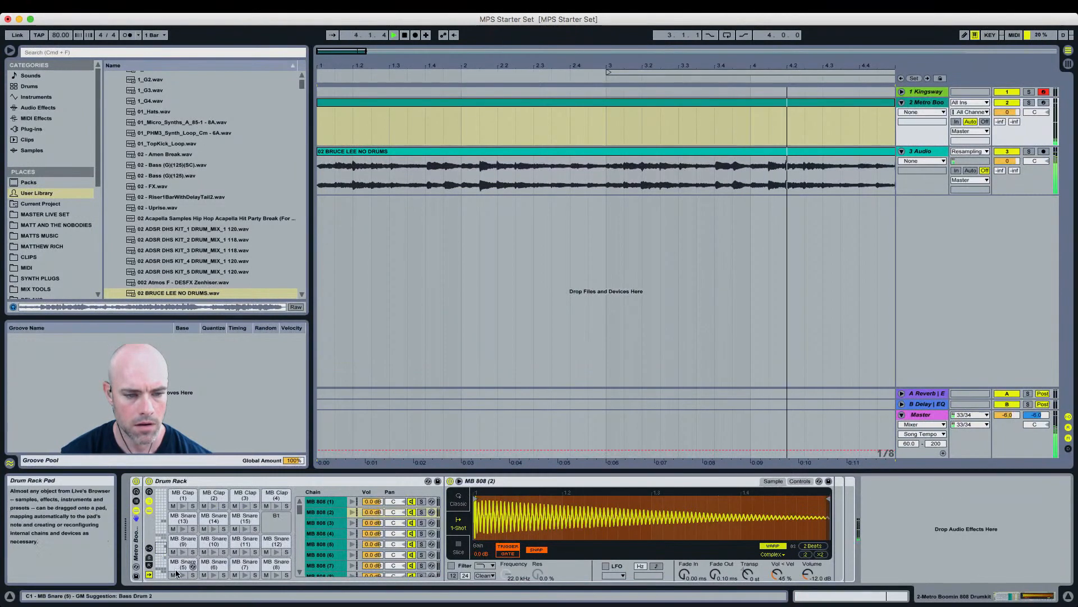
{"action": "left_click", "coordinate": [245, 574]}
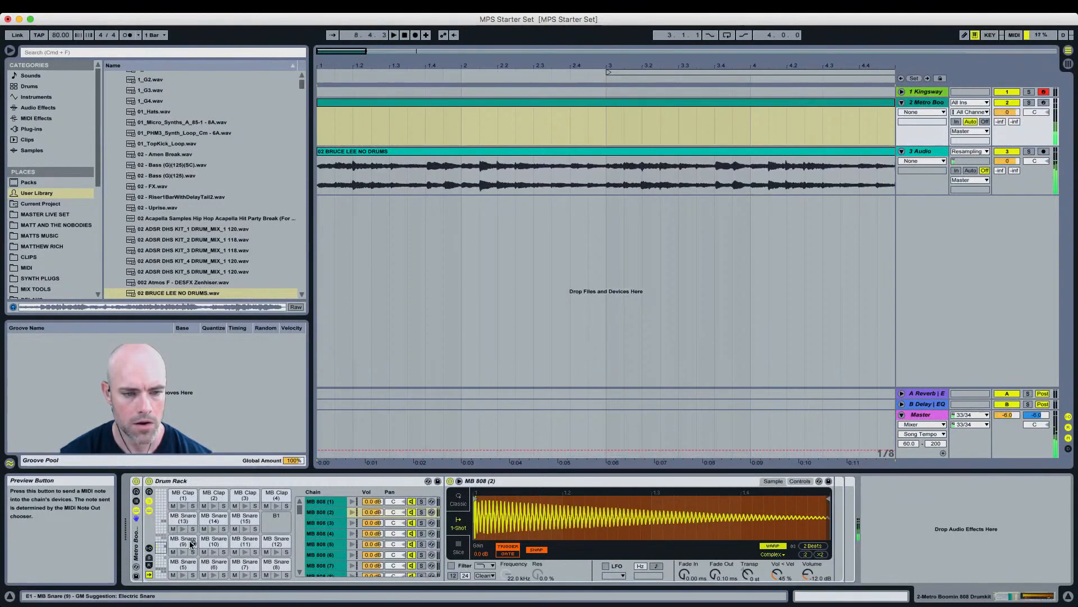
Step: Open the drum MIDI clip and place MB Snare (13) notes on beats 2 and 4 of bar 1
{"action": "left_click", "coordinate": [183, 518]}
{"action": "double_click", "coordinate": [409, 107]}
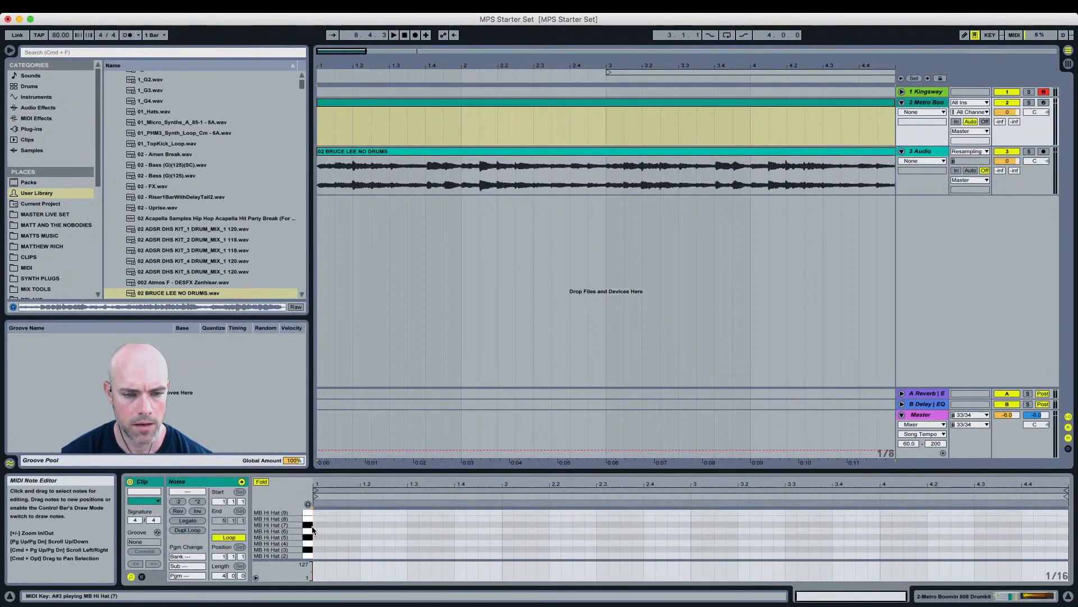
{"action": "scroll", "coordinate": [317, 525], "scroll_direction": "up", "scroll_amount": 5}
{"action": "scroll", "coordinate": [327, 531], "scroll_direction": "up", "scroll_amount": 4}
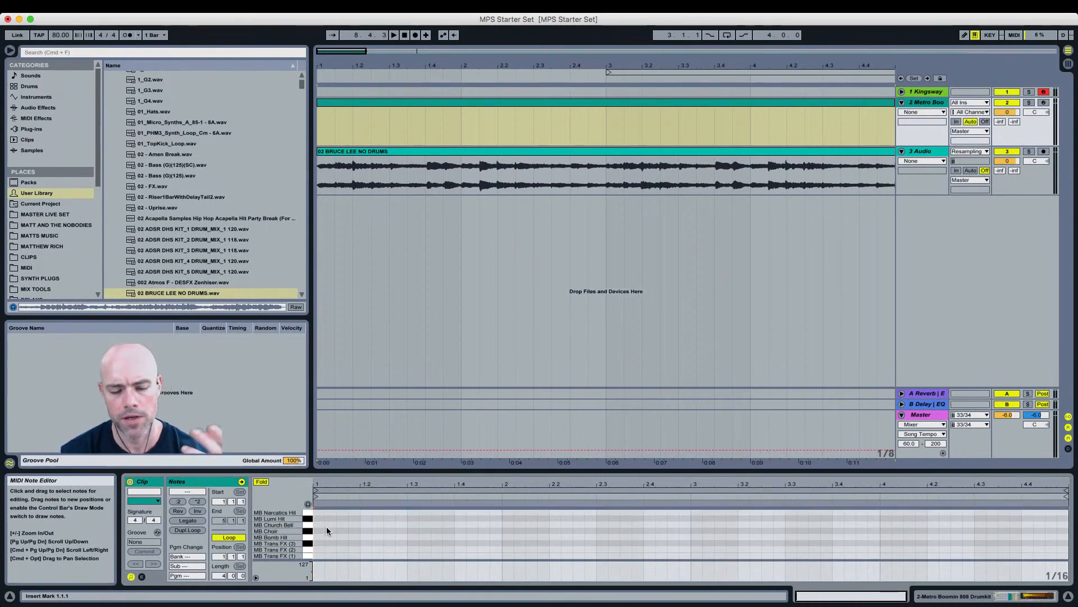
{"action": "scroll", "coordinate": [325, 525], "scroll_direction": "up", "scroll_amount": 2}
{"action": "scroll", "coordinate": [327, 528], "scroll_direction": "up", "scroll_amount": 4}
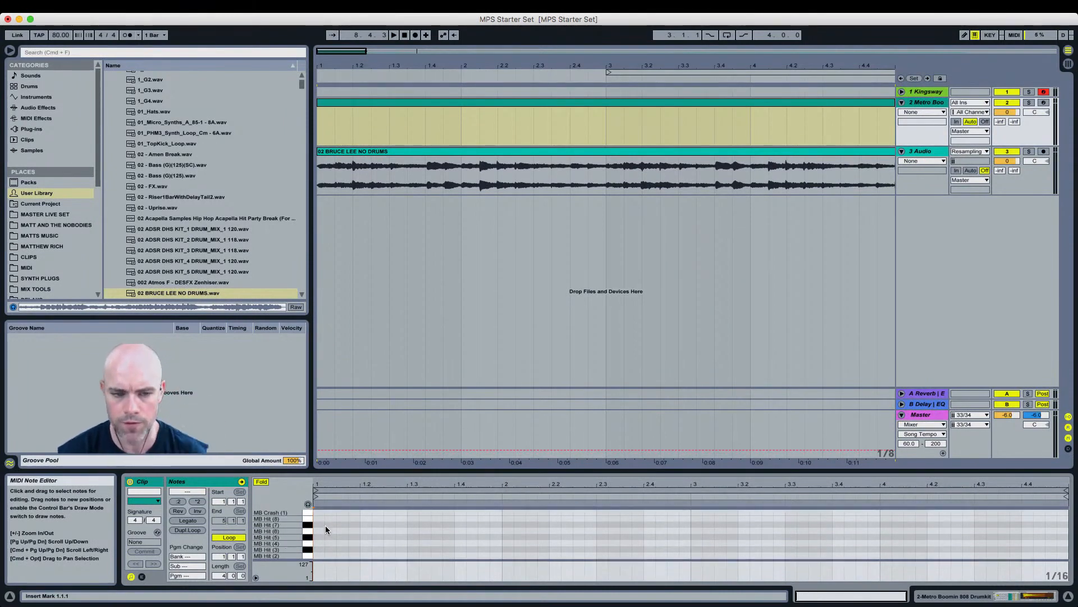
{"action": "scroll", "coordinate": [325, 525], "scroll_direction": "down", "scroll_amount": 6}
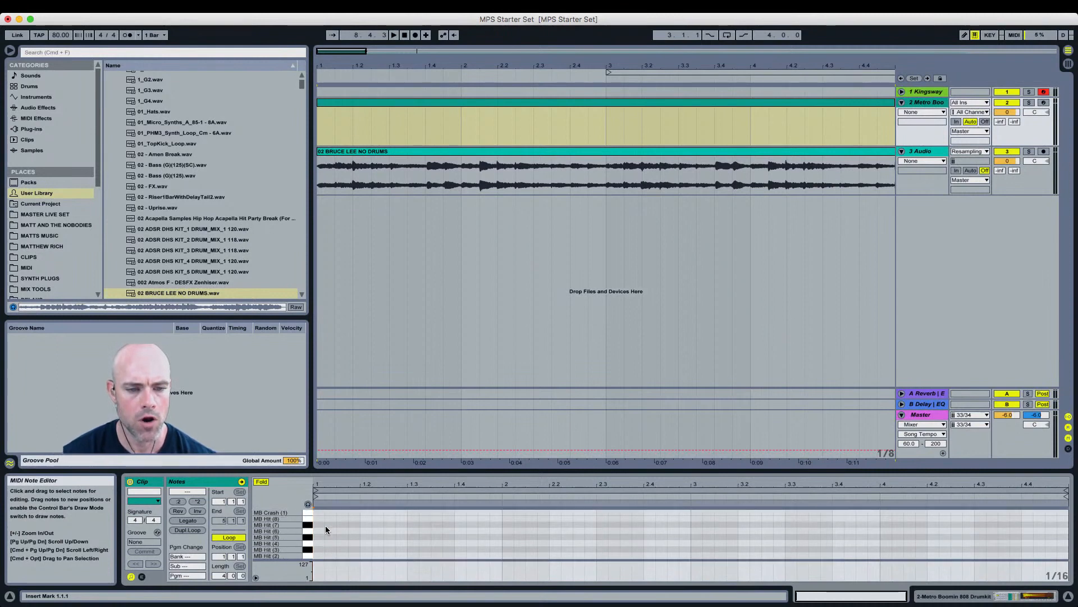
{"action": "scroll", "coordinate": [325, 527], "scroll_direction": "down", "scroll_amount": 3}
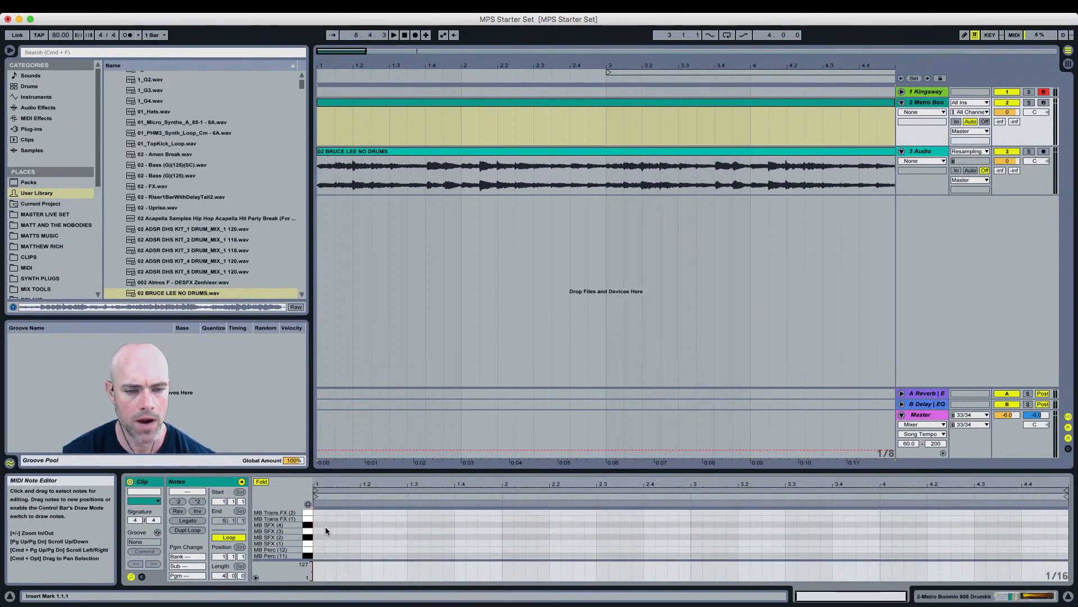
{"action": "scroll", "coordinate": [326, 527], "scroll_direction": "down", "scroll_amount": 4}
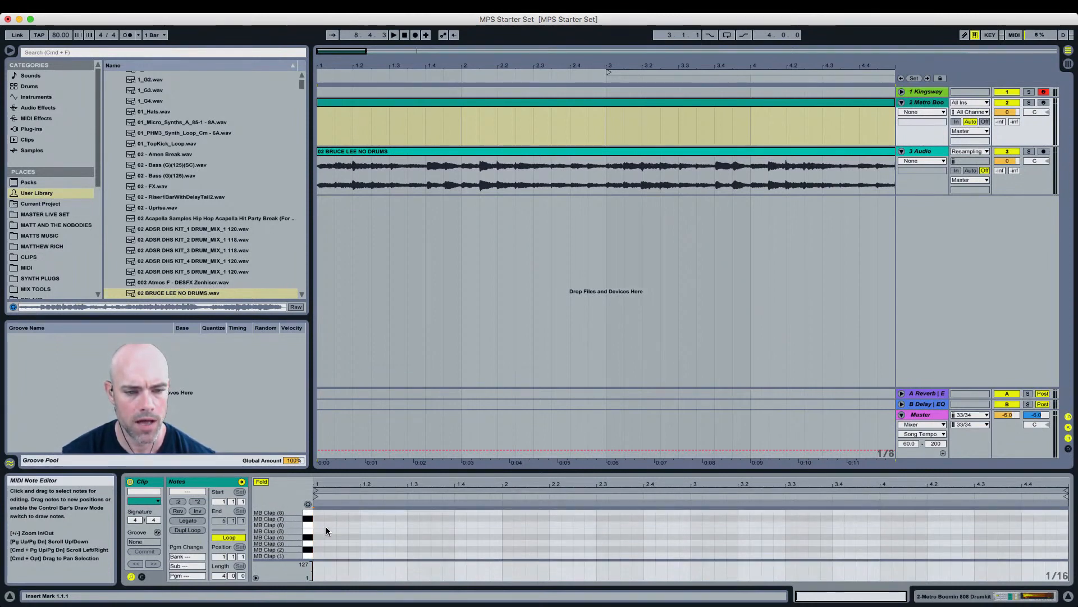
{"action": "double_click", "coordinate": [364, 518]}
{"action": "double_click", "coordinate": [459, 518]}
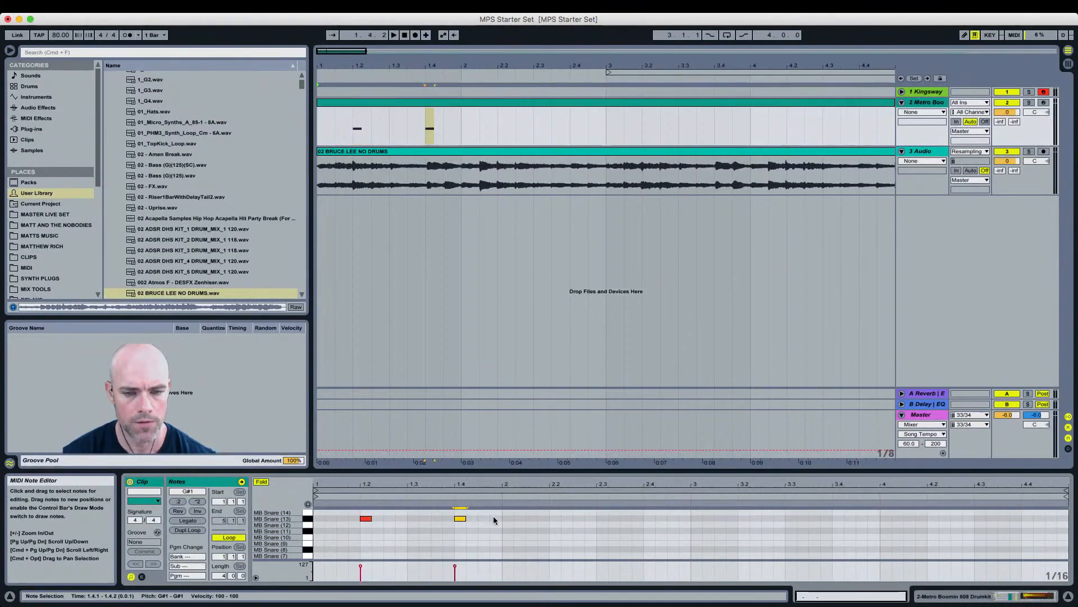
Step: Select both snare notes and raise their velocity to 127
{"action": "left_click_drag", "start_coordinate": [500, 511], "coordinate": [271, 537]}
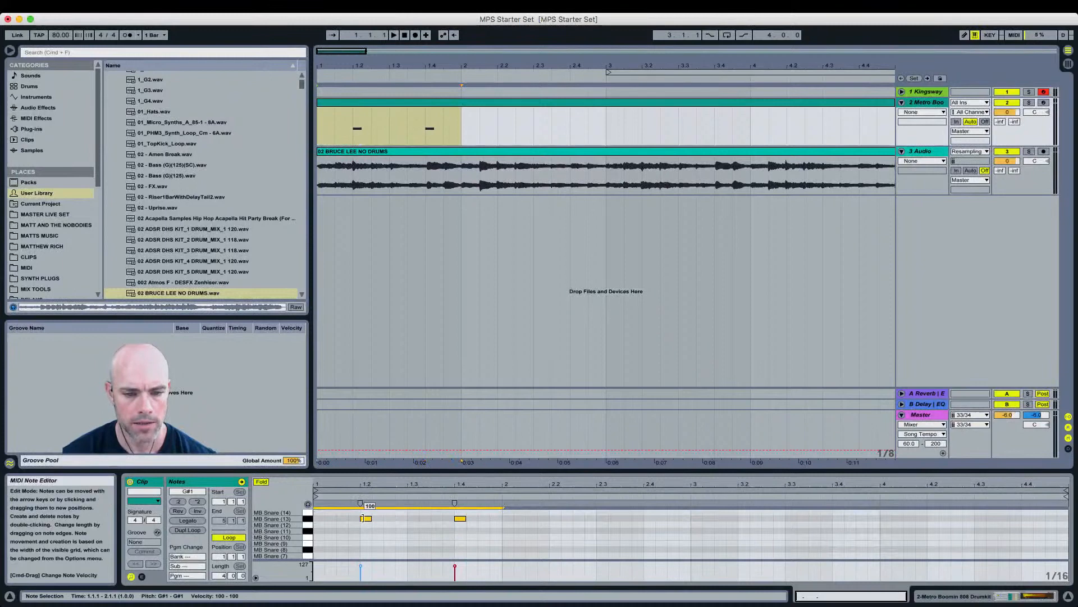
{"action": "left_click_drag", "start_coordinate": [364, 519], "coordinate": [363, 500]}
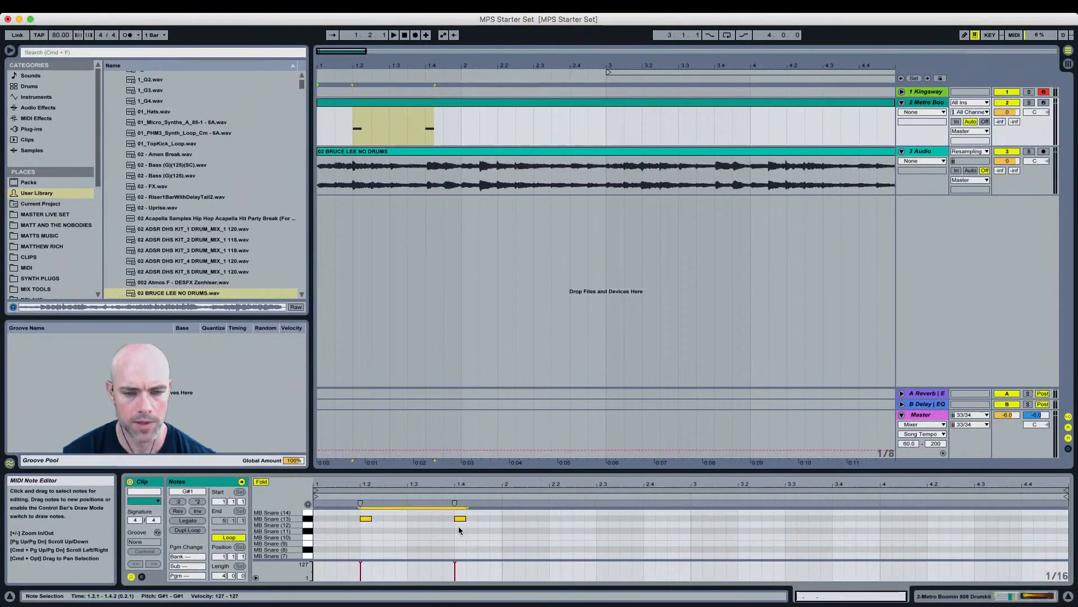
{"action": "left_click_drag", "start_coordinate": [460, 514], "coordinate": [459, 518]}
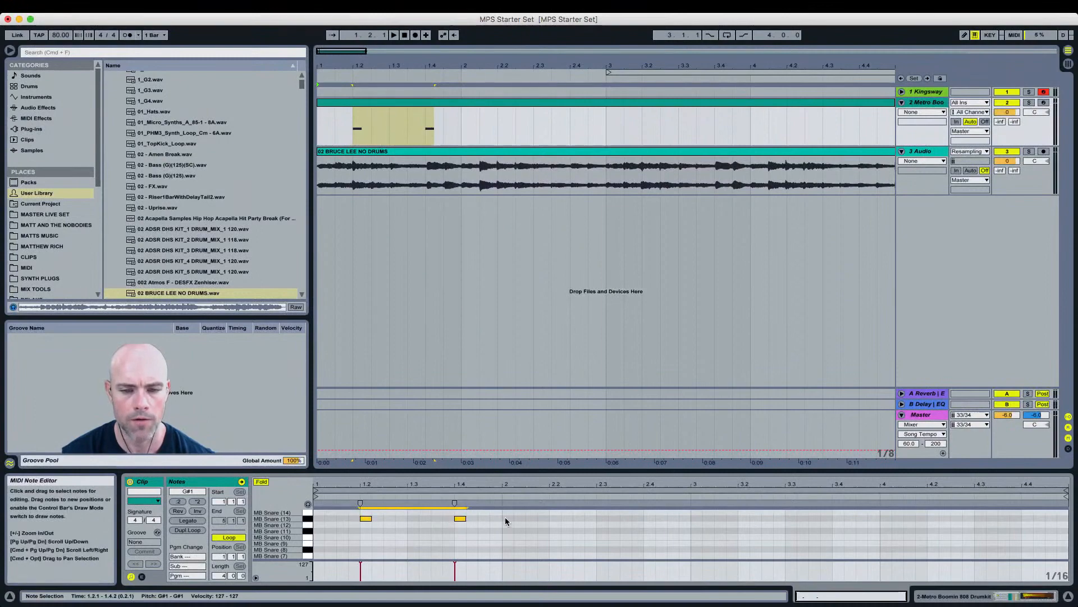
Step: Duplicate the first bar of snares to fill all four bars and start playback
{"action": "left_click_drag", "start_coordinate": [501, 511], "coordinate": [269, 529]}
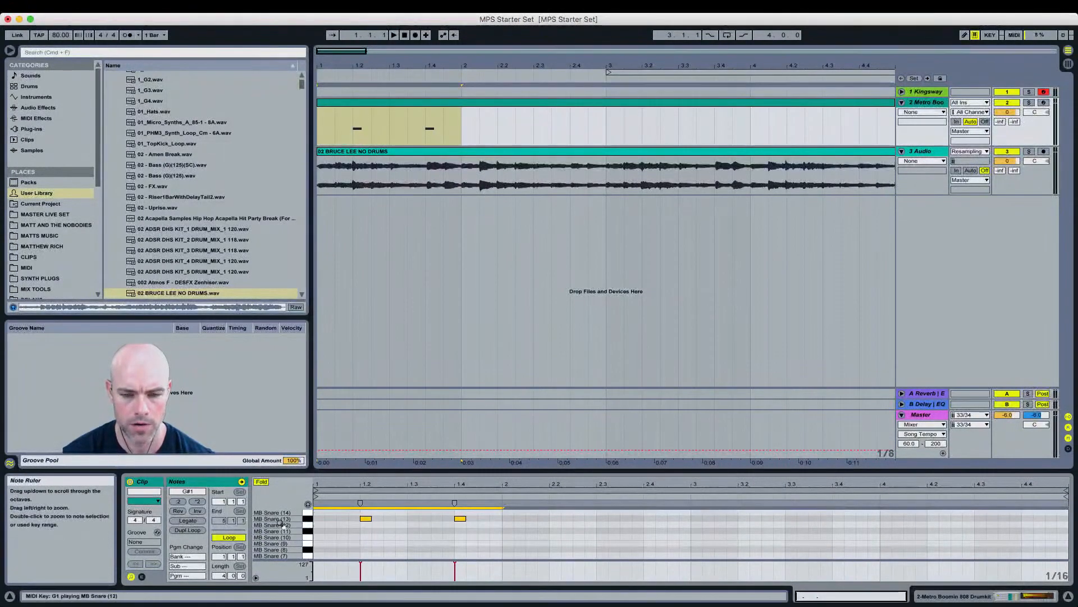
{"action": "key", "text": "super+d"}
{"action": "key", "text": "super+d"}
{"action": "key", "text": "super+d"}
{"action": "key", "text": "space"}
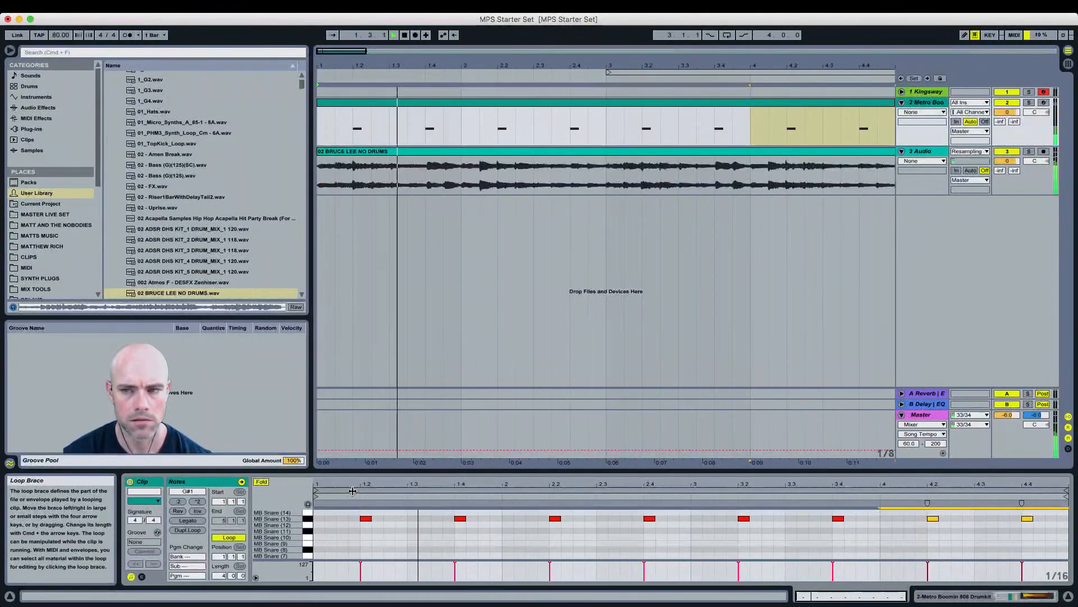
Step: Lower the Bruce Lee sample clip's gain to about 5.13 dB and stop playback
{"action": "left_click", "coordinate": [663, 153]}
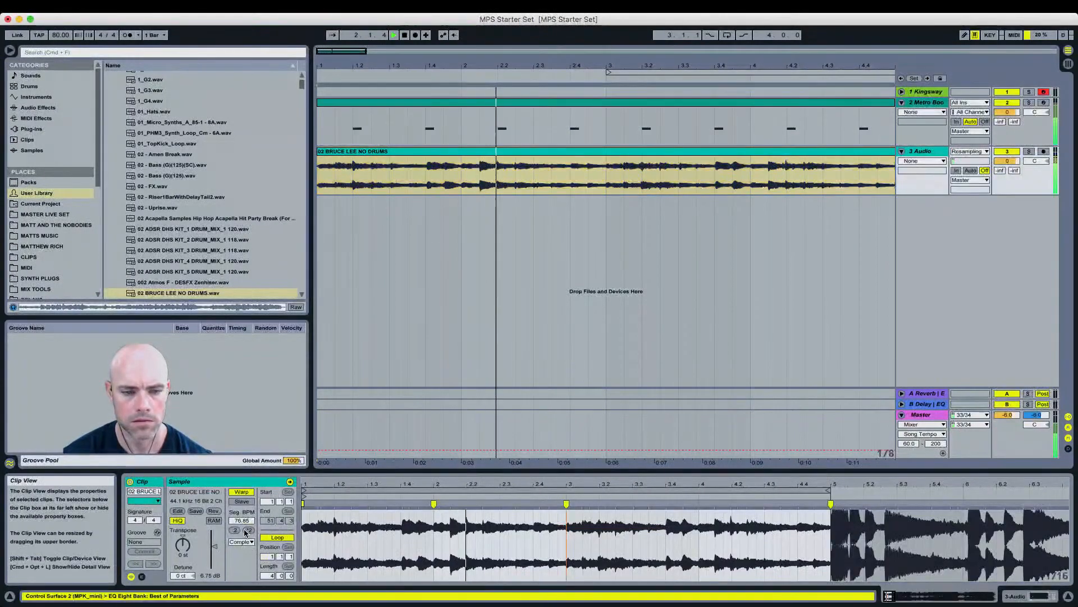
{"action": "mouse_move", "coordinate": [216, 548]}
{"action": "left_mouse_down"}
{"action": "mouse_move", "coordinate": [203, 550]}
{"action": "mouse_move", "coordinate": [217, 550]}
{"action": "left_mouse_up"}
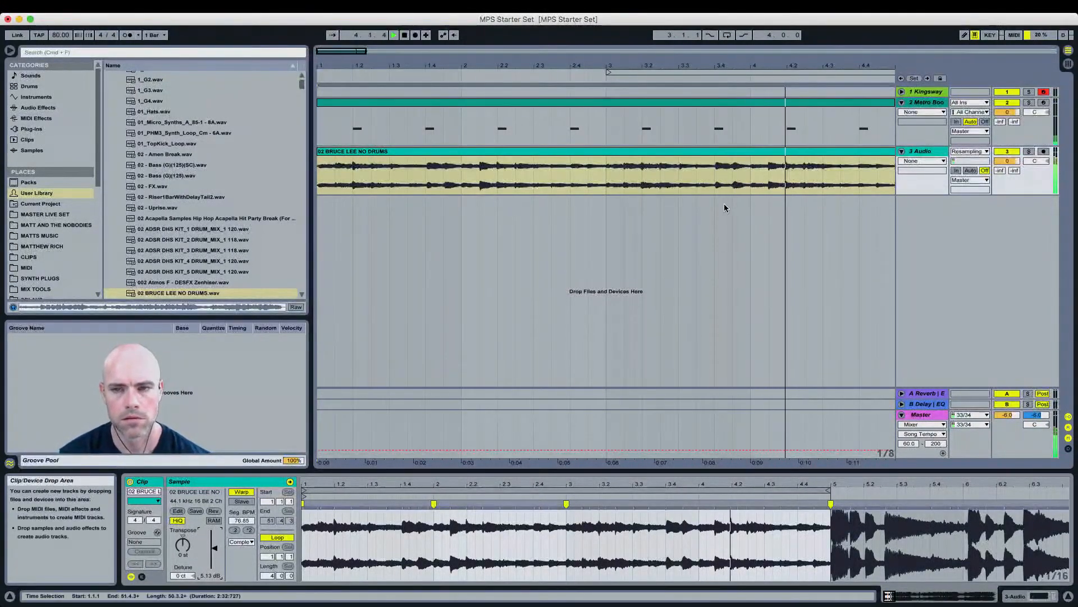
{"action": "key", "text": "space"}
Step: Reopen the drum clip and audition several MB Snare keys in the piano roll
{"action": "left_click", "coordinate": [540, 106]}
{"action": "double_click", "coordinate": [540, 104]}
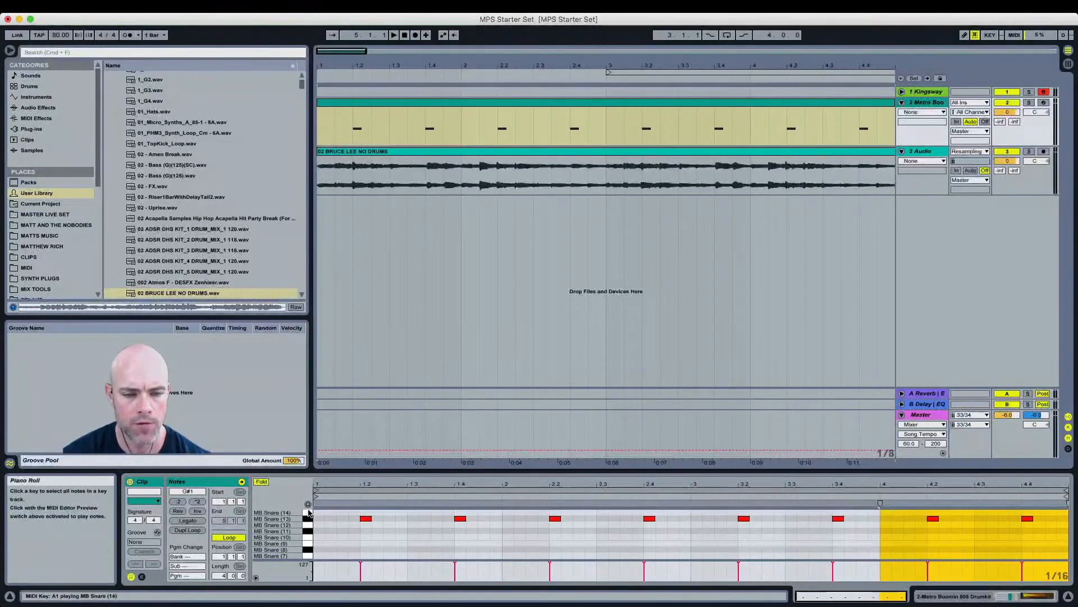
{"action": "left_click", "coordinate": [308, 556]}
{"action": "left_click", "coordinate": [308, 550]}
{"action": "left_click", "coordinate": [307, 544]}
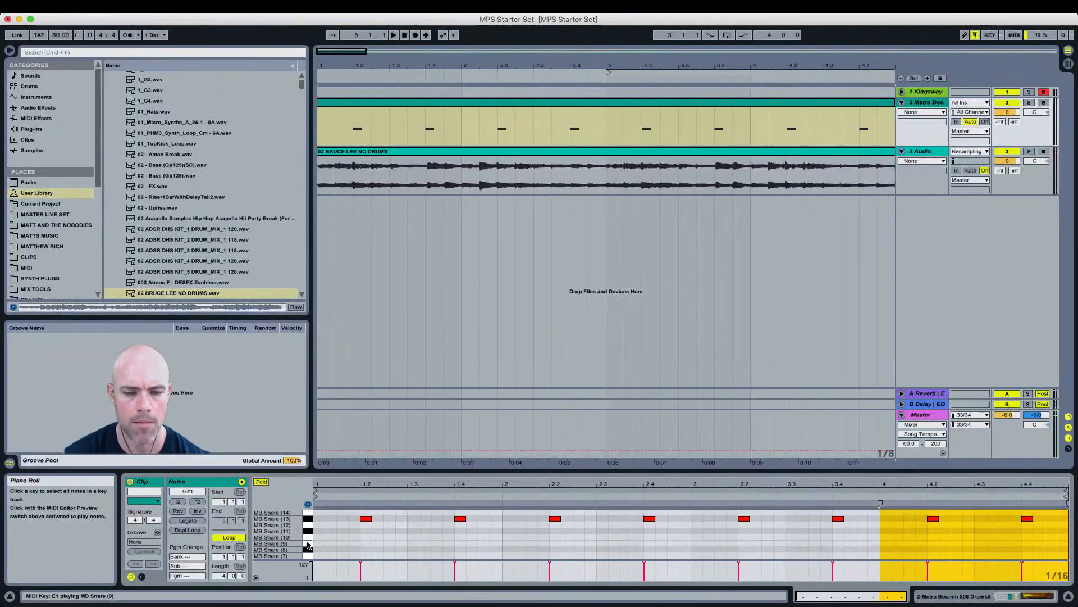
{"action": "left_click", "coordinate": [308, 533]}
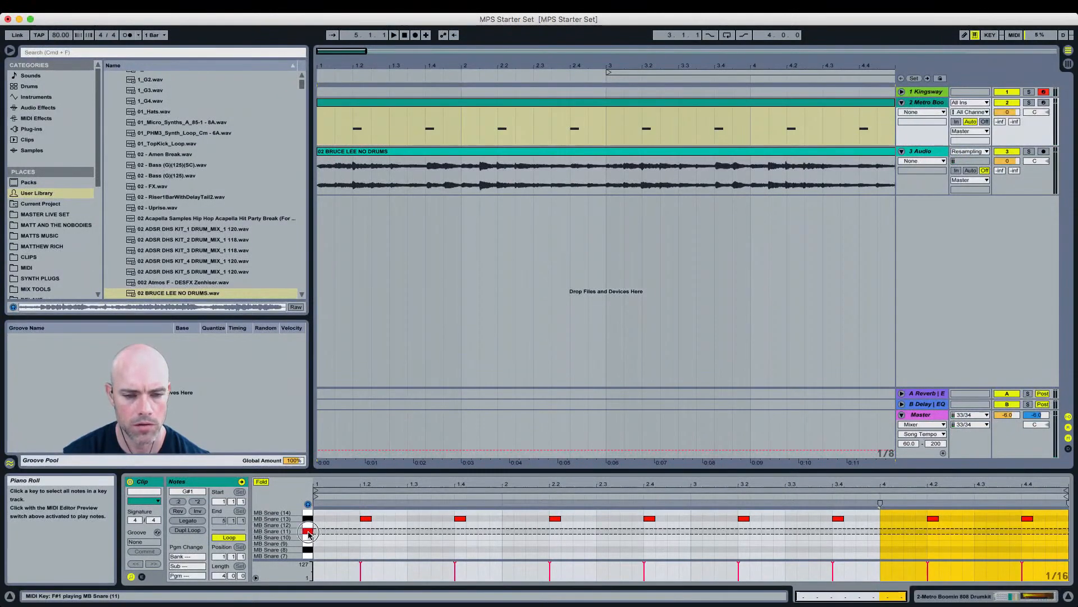
{"action": "key", "text": "space"}
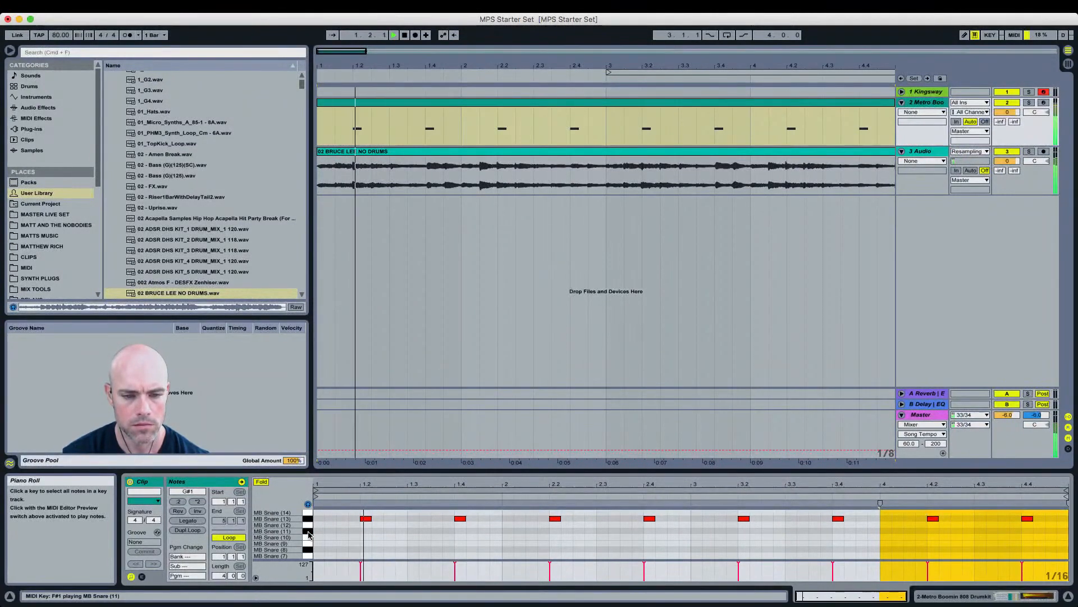
{"action": "left_click", "coordinate": [309, 533]}
{"action": "left_click", "coordinate": [309, 534]}
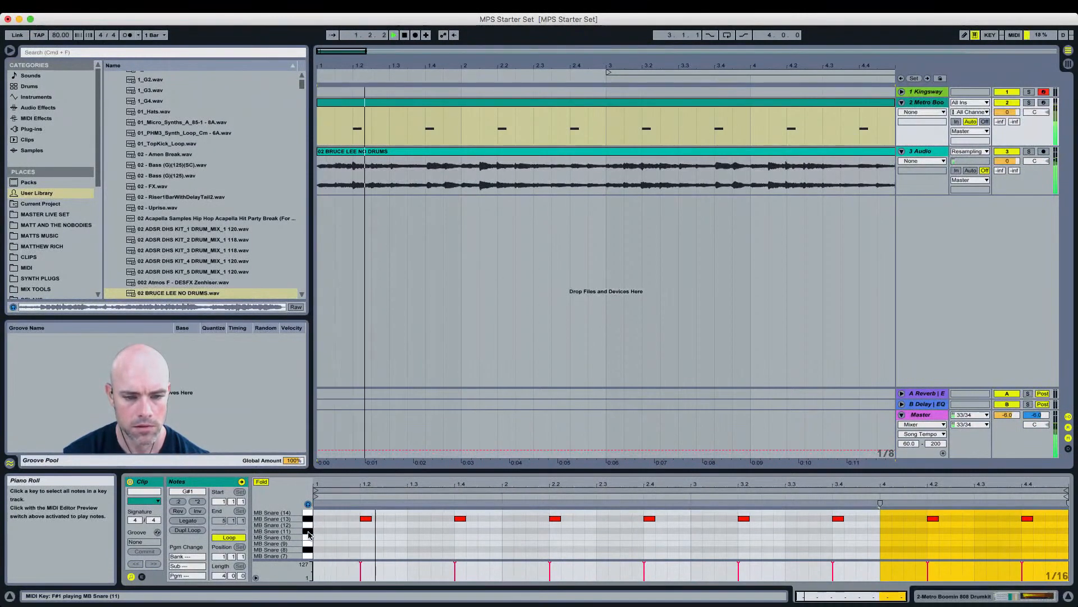
Step: Add two MB Snare (11) ghost notes in bar 1 and lower their velocity
{"action": "double_click", "coordinate": [391, 533]}
{"action": "double_click", "coordinate": [424, 532]}
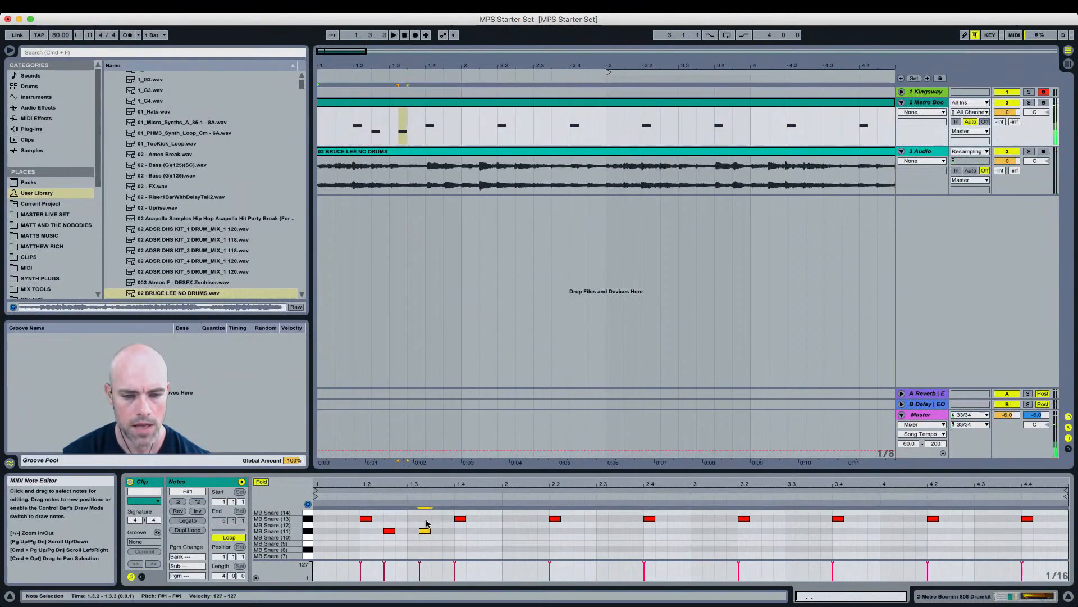
{"action": "left_click_drag", "start_coordinate": [427, 524], "coordinate": [376, 537]}
{"action": "left_click", "coordinate": [382, 518]}
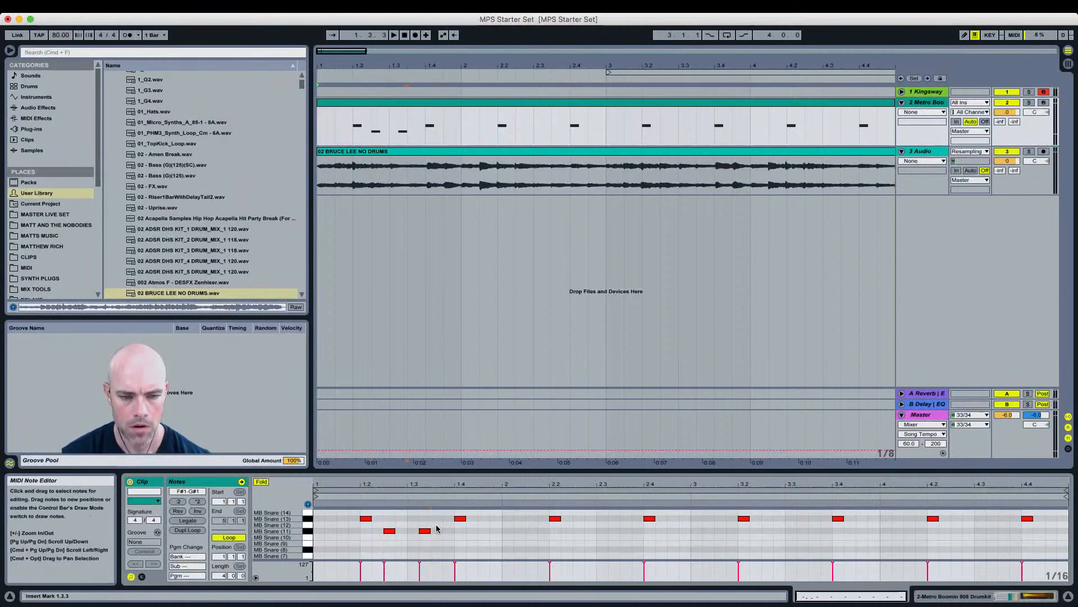
{"action": "left_click_drag", "start_coordinate": [438, 528], "coordinate": [388, 532]}
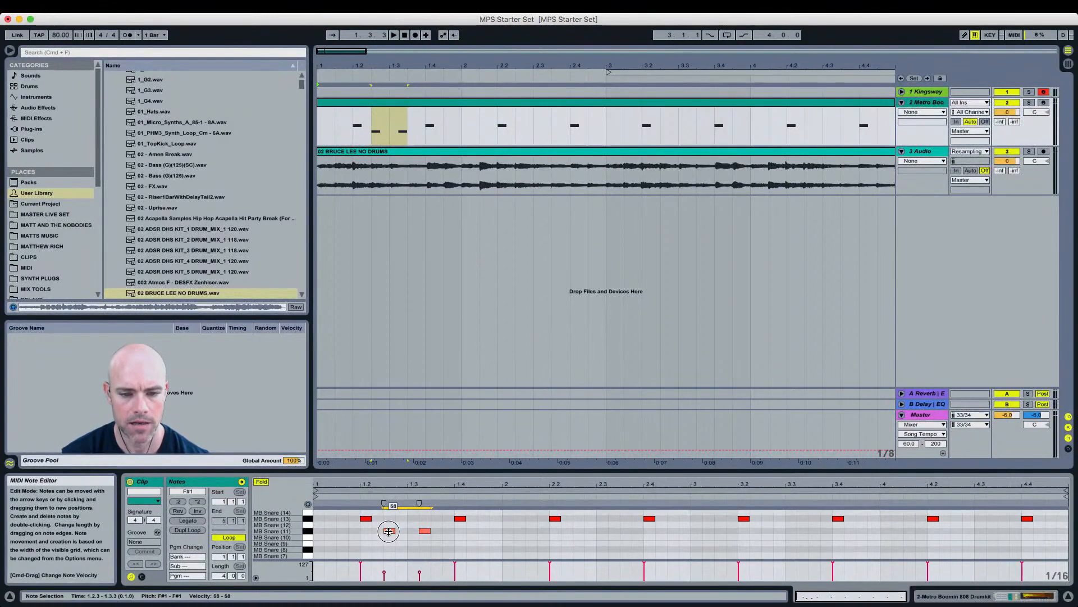
{"action": "left_click", "coordinate": [406, 543]}
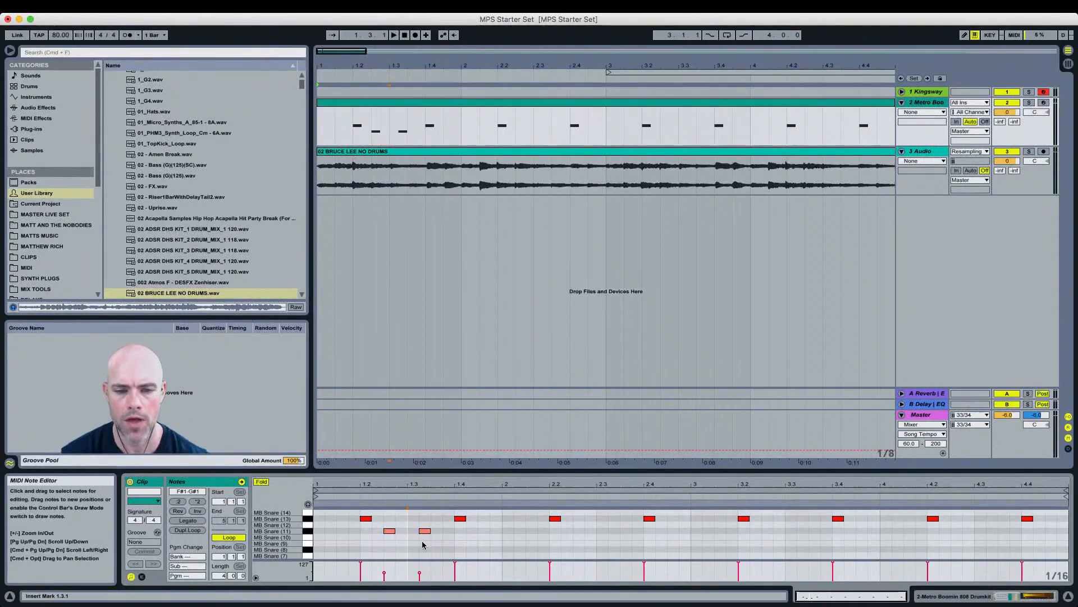
Step: Shift the first ghost note a sixteenth later and preview the groove
{"action": "left_click", "coordinate": [425, 531]}
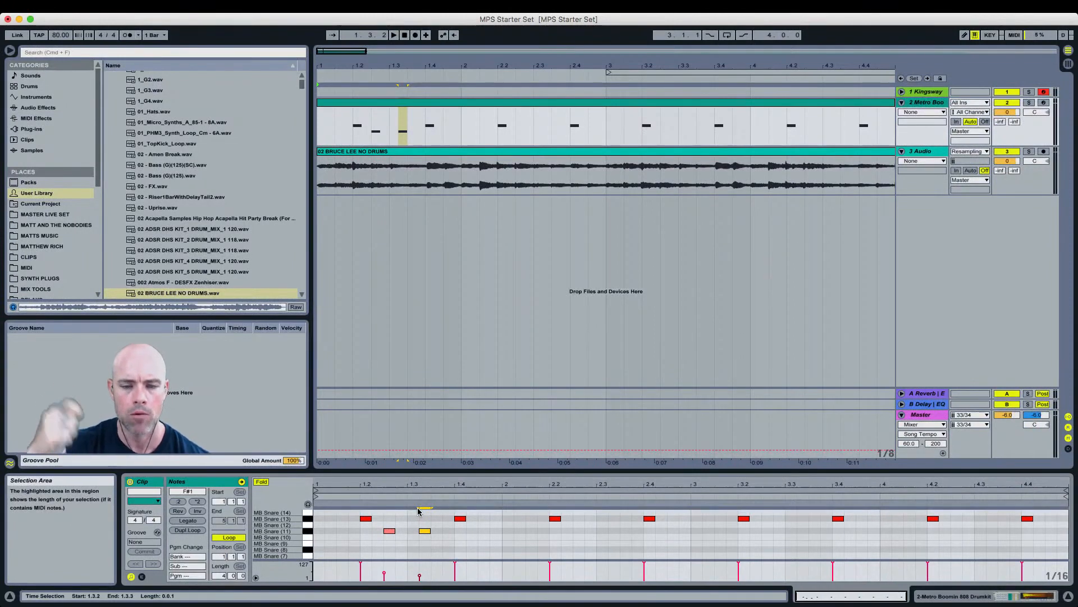
{"action": "key", "text": "space"}
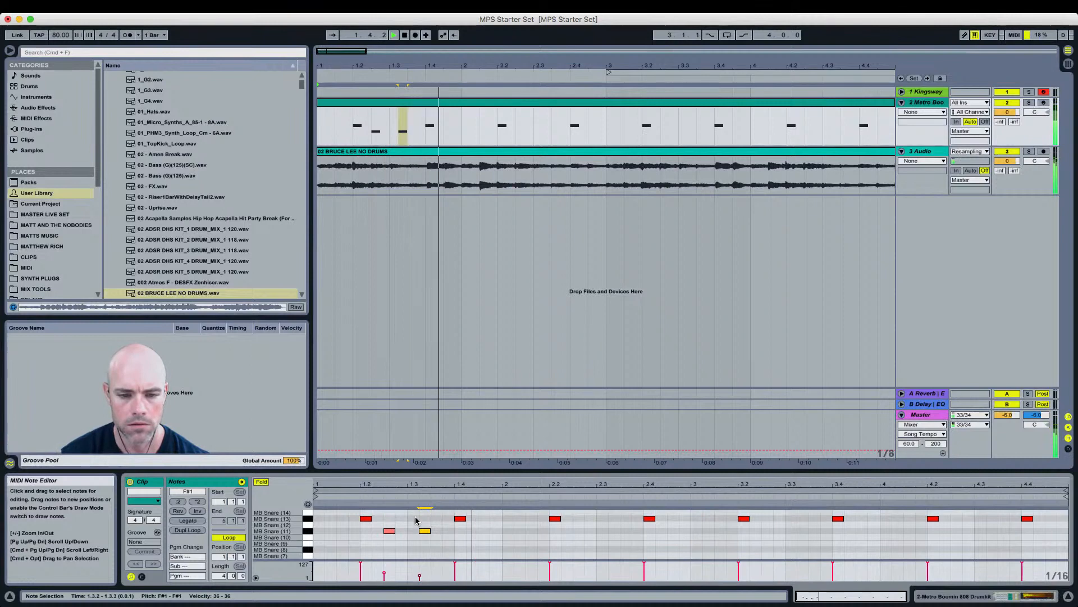
{"action": "left_click", "coordinate": [389, 530]}
{"action": "left_click_drag", "start_coordinate": [389, 531], "coordinate": [400, 533]}
{"action": "key", "text": "space"}
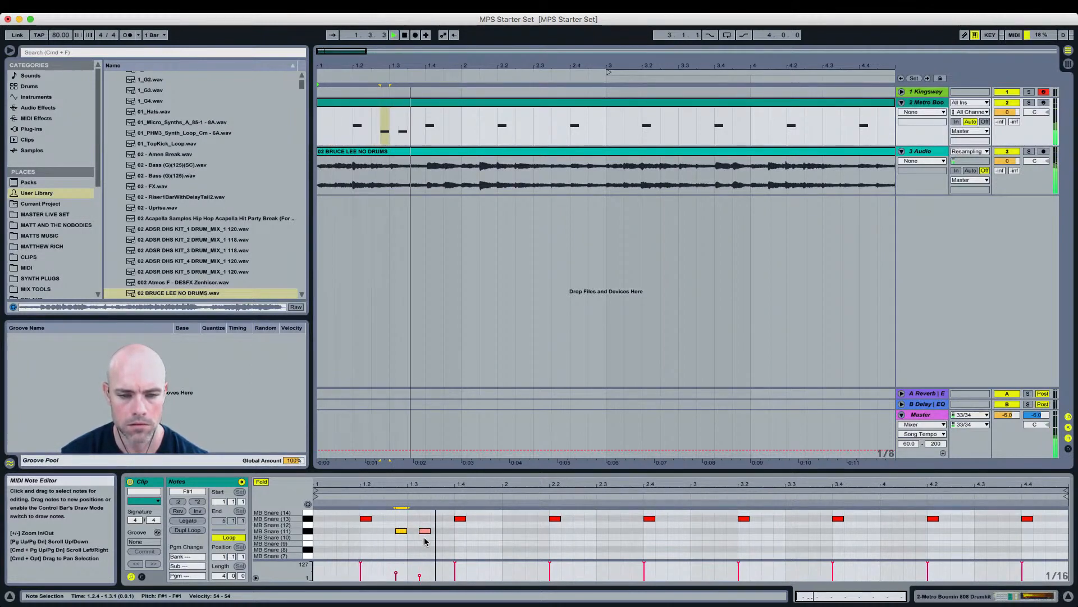
{"action": "key", "text": "space"}
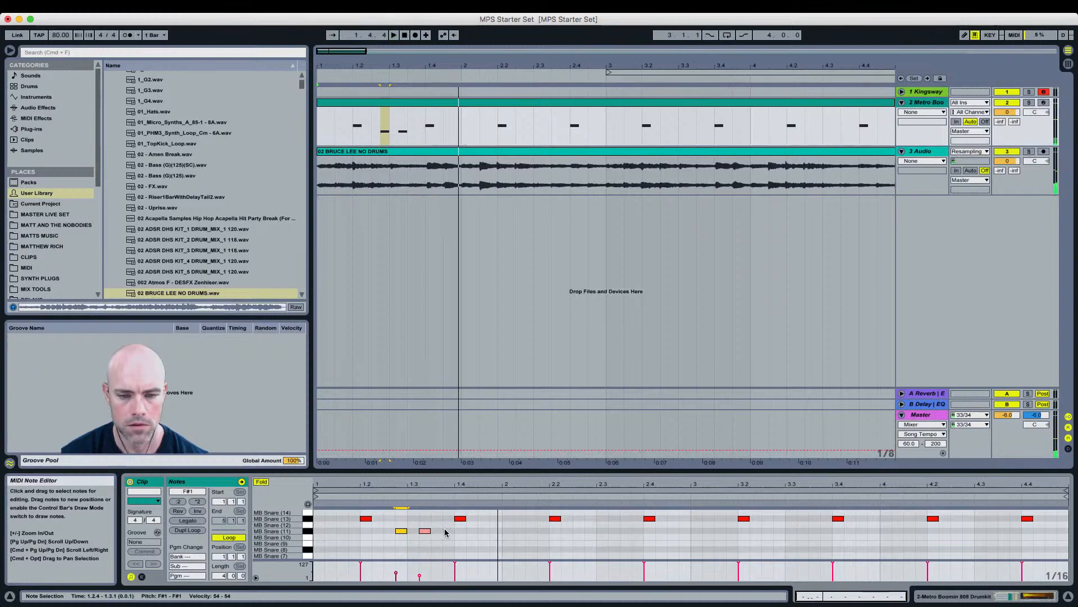
Step: Add a third ghost snare note at the last sixteenth of bar 1 and preview it
{"action": "double_click", "coordinate": [494, 531]}
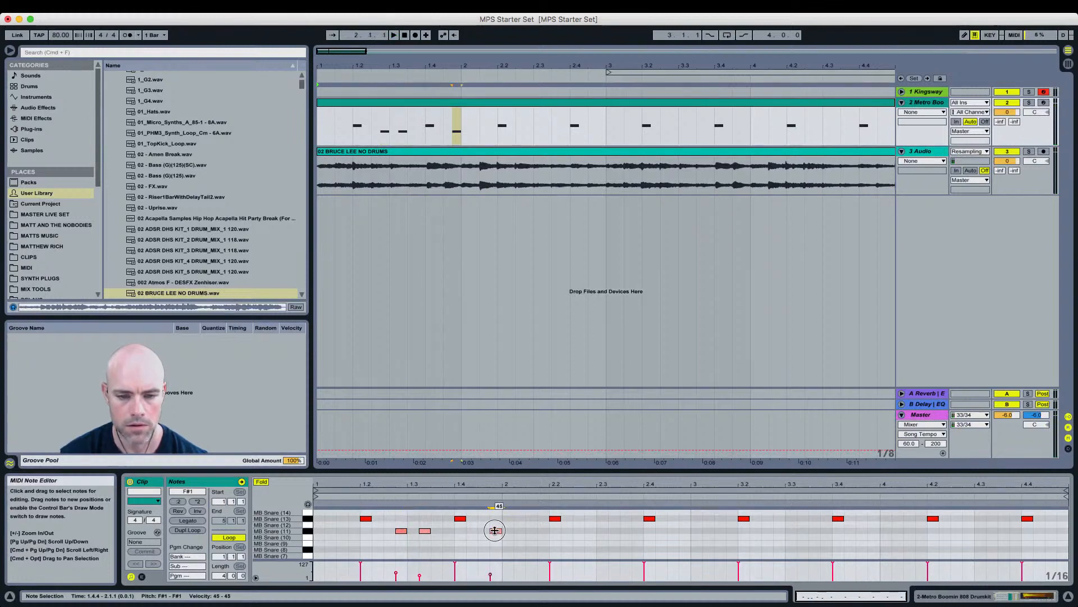
{"action": "left_click_drag", "start_coordinate": [503, 527], "coordinate": [426, 534]}
{"action": "key", "text": "space"}
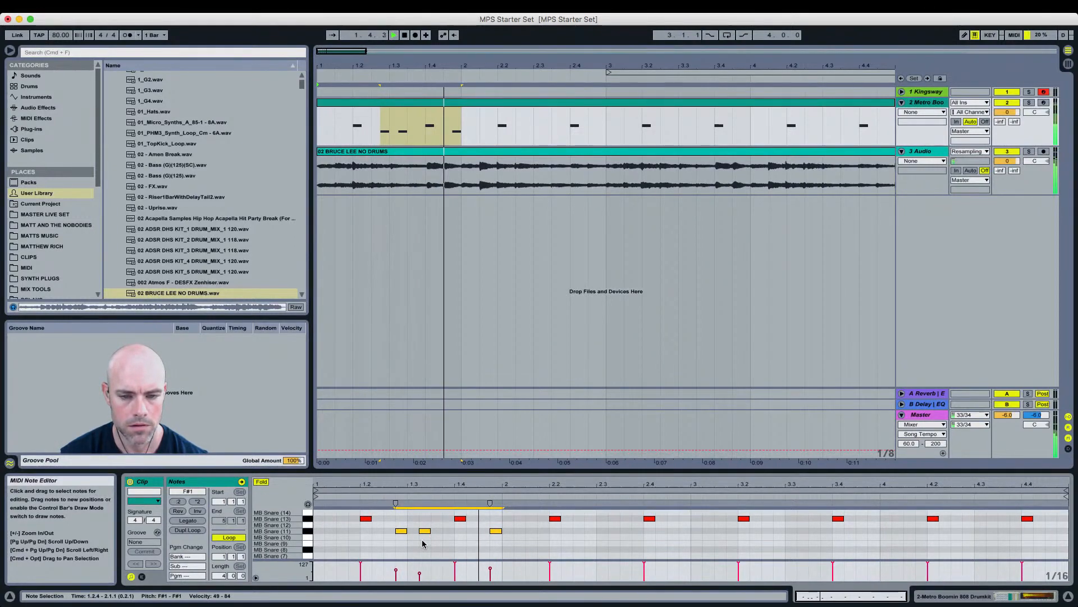
{"action": "key", "text": "space"}
Step: Duplicate bar 1 with its ghost notes across all four bars and play the loop
{"action": "left_click_drag", "start_coordinate": [501, 524], "coordinate": [299, 538]}
{"action": "key", "text": "super+d"}
{"action": "key", "text": "super+d"}
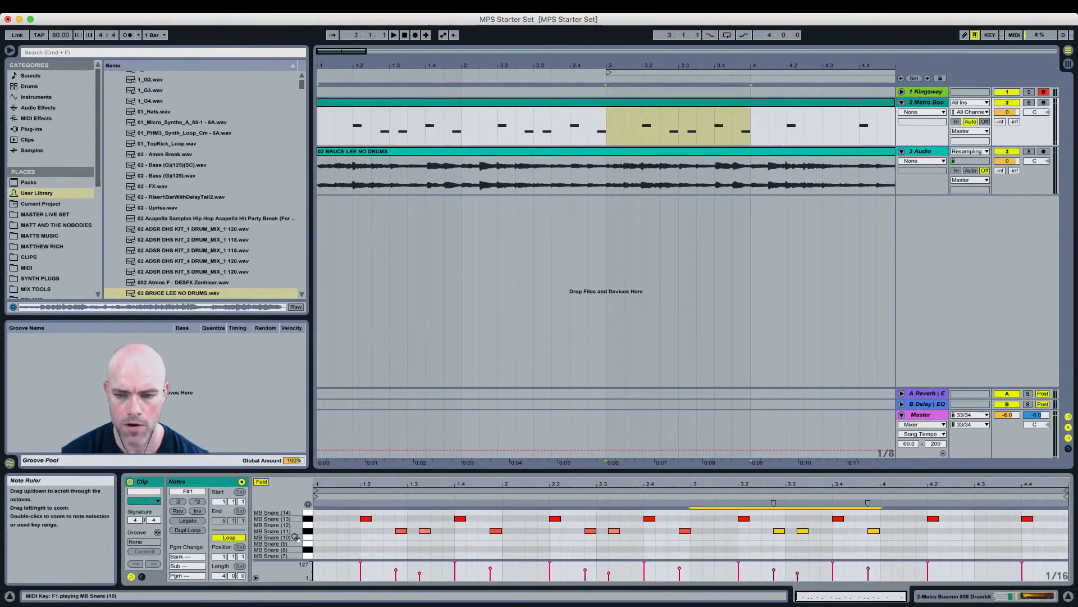
{"action": "key", "text": "super+d"}
{"action": "key", "text": "space"}
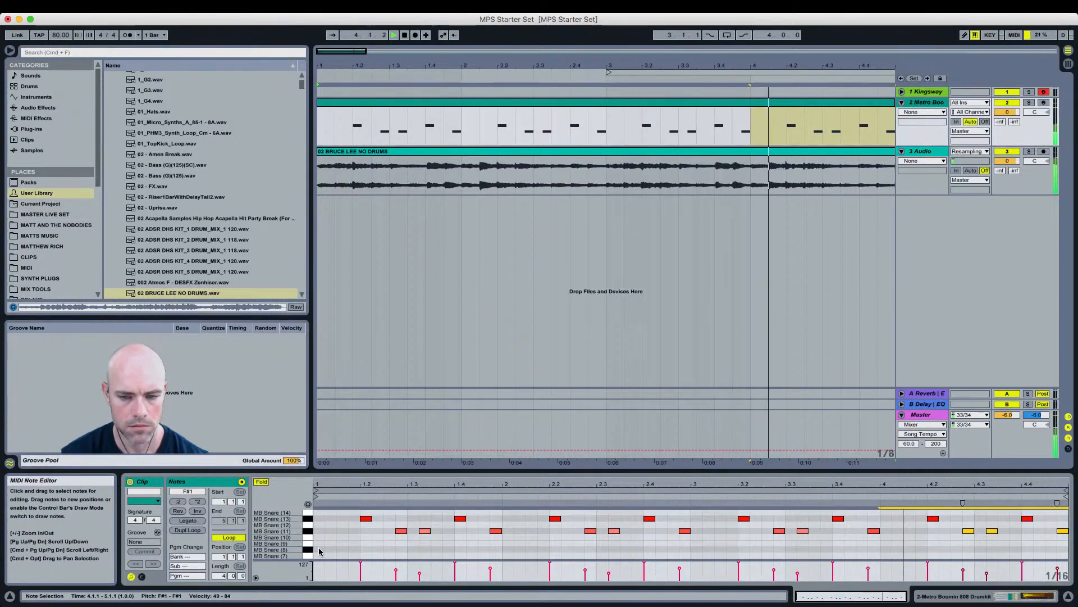
{"action": "key", "text": "space"}
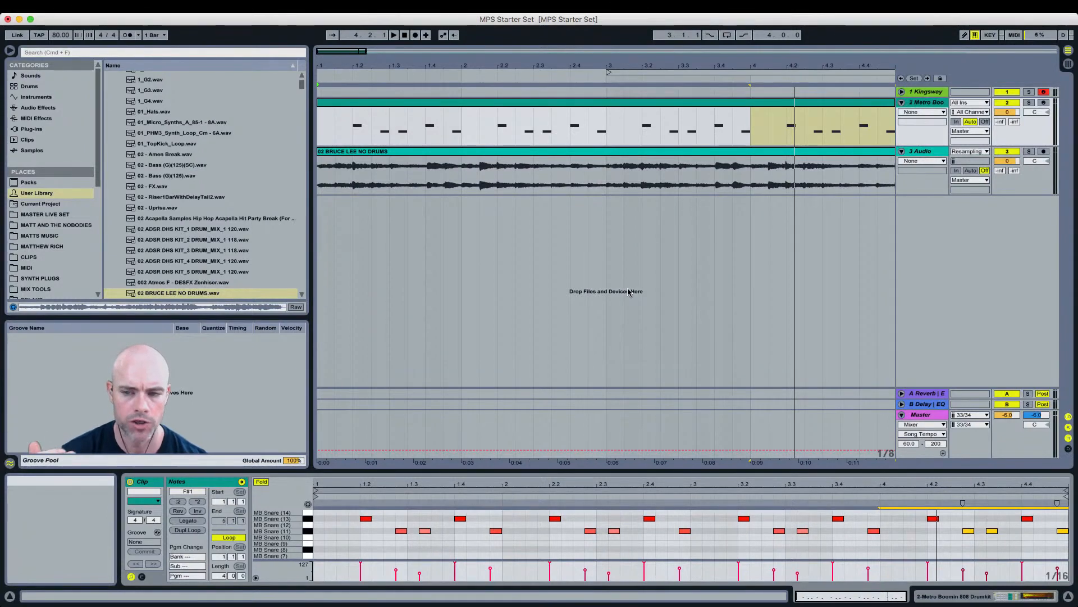
Step: Audition the lower MB Snare samples on the piano-roll keys
{"action": "left_click", "coordinate": [311, 534]}
{"action": "left_click", "coordinate": [310, 538]}
{"action": "left_click", "coordinate": [310, 543]}
{"action": "left_click", "coordinate": [310, 549]}
{"action": "scroll", "coordinate": [310, 559], "scroll_direction": "down", "scroll_amount": 1}
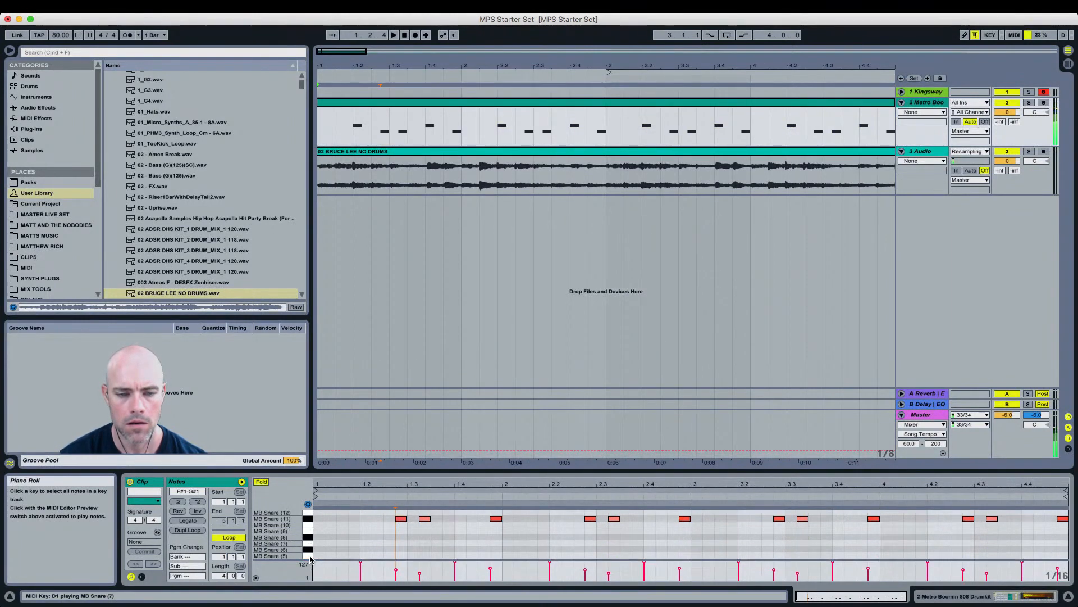
{"action": "left_click", "coordinate": [308, 556]}
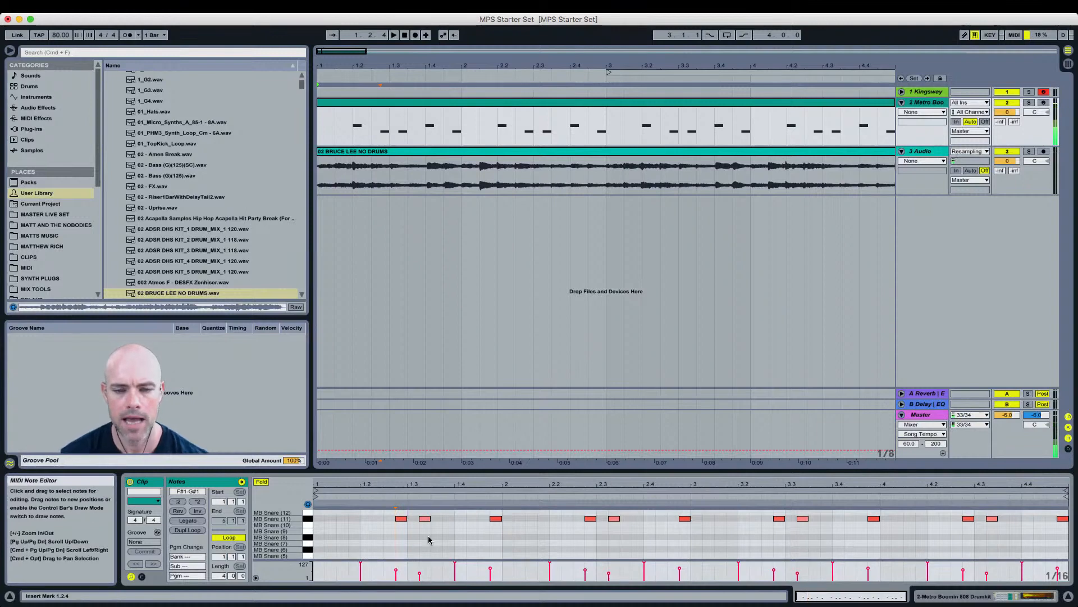
Step: Move the four shifted ghost snare notes down to the MB Snare (5) row and play the loop
{"action": "left_click", "coordinate": [424, 518]}
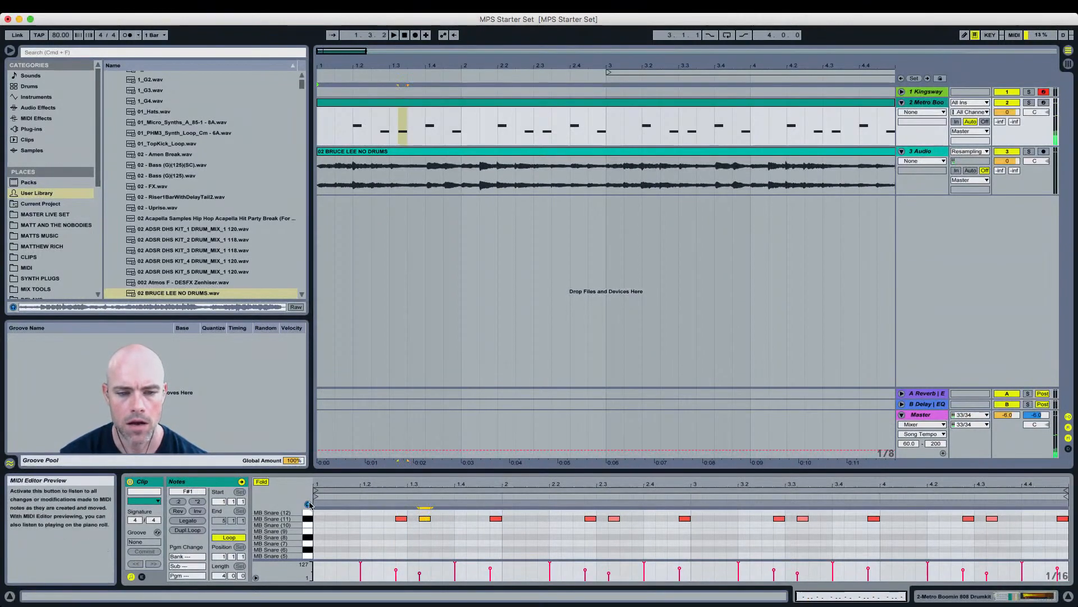
{"action": "left_click", "coordinate": [615, 518], "text": "shift"}
{"action": "left_click", "coordinate": [803, 519], "text": "shift"}
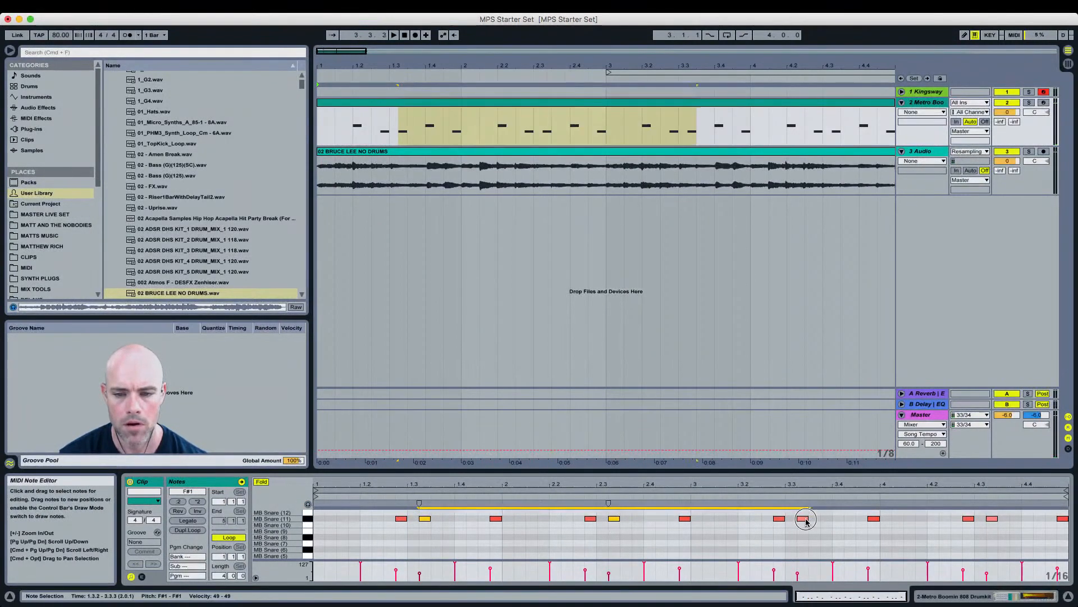
{"action": "left_click", "coordinate": [992, 518], "text": "shift"}
{"action": "left_click_drag", "start_coordinate": [992, 518], "coordinate": [1008, 558]}
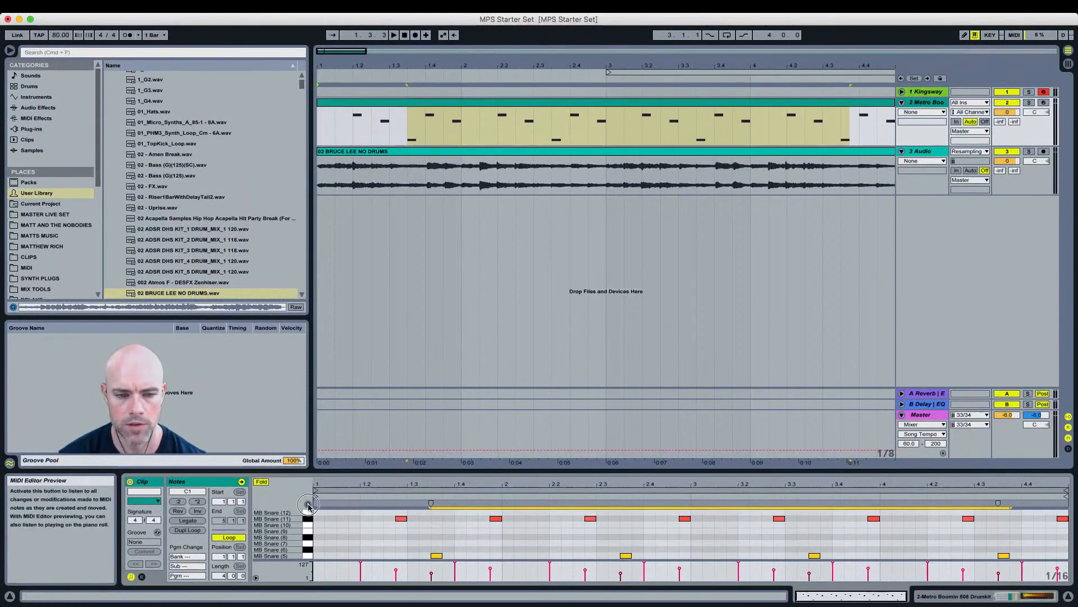
{"action": "left_click", "coordinate": [346, 559]}
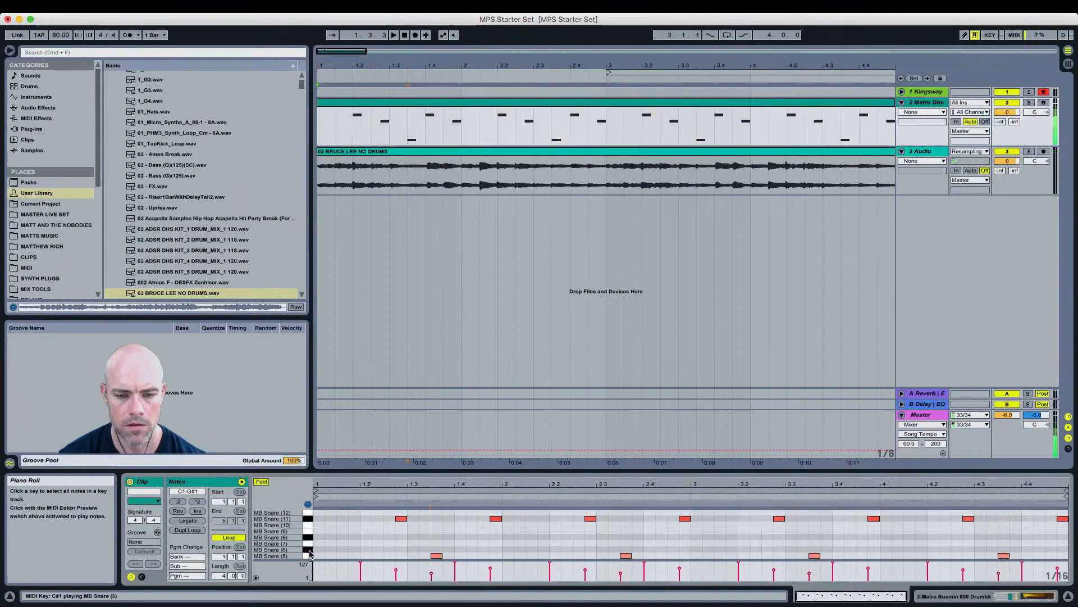
{"action": "key", "text": "space"}
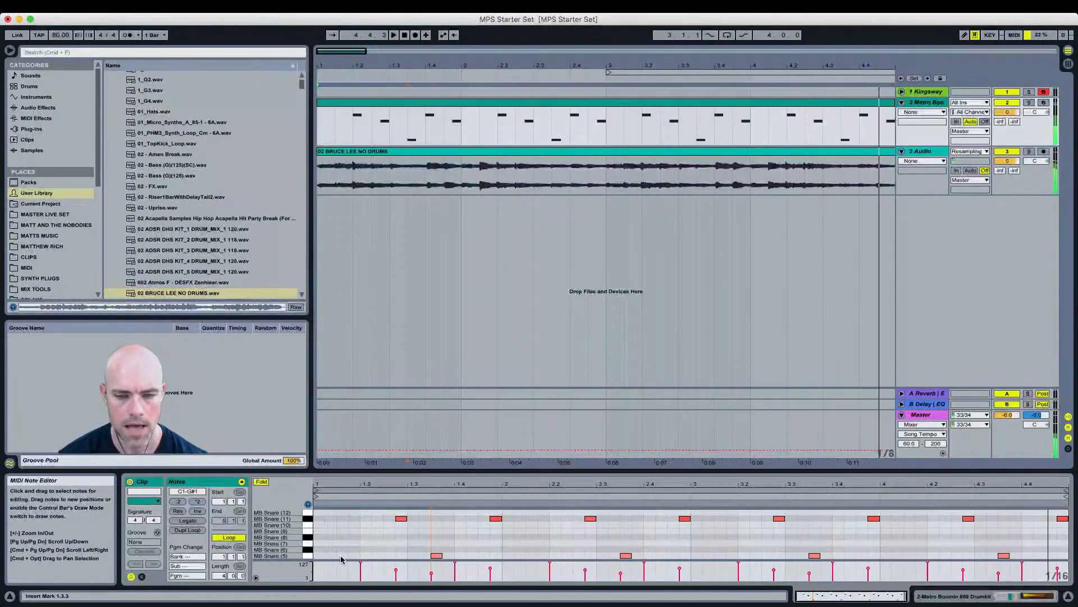
Step: Nudge the moved ghost notes slightly earlier and play the loop
{"action": "left_click", "coordinate": [308, 556]}
{"action": "key", "text": "Left"}
{"action": "key", "text": "space"}
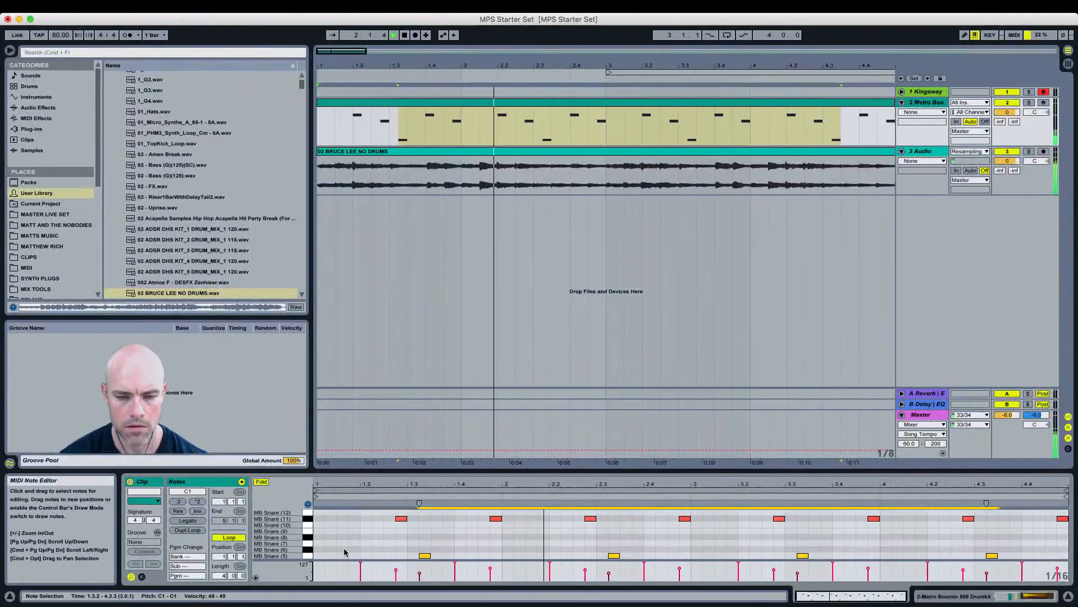
{"action": "key", "text": "space"}
Step: Move the four ghost notes back up to the MB Snare (11) row
{"action": "left_click", "coordinate": [424, 555]}
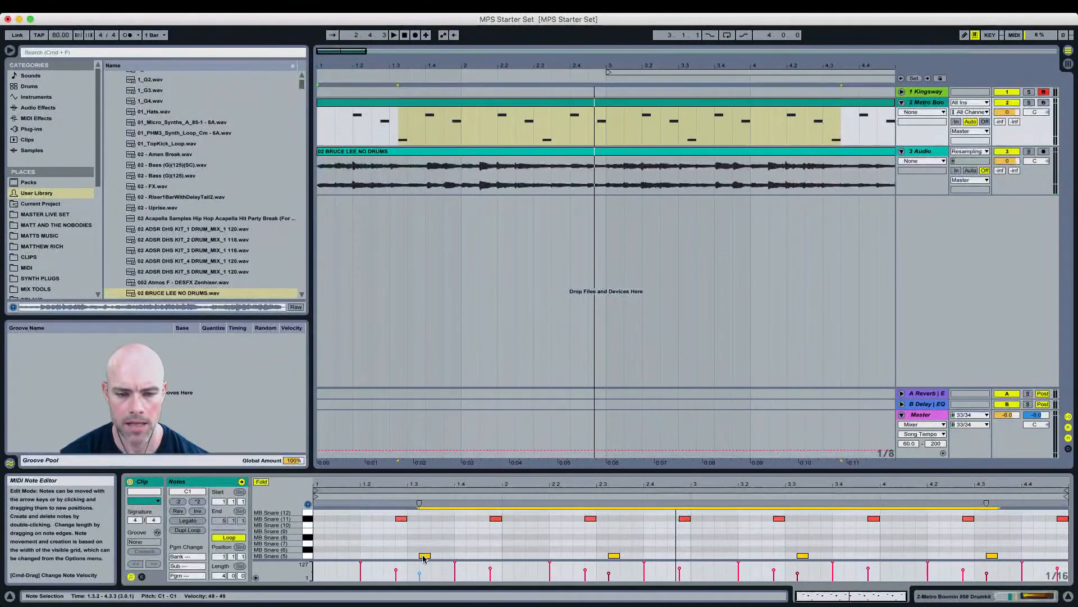
{"action": "left_click", "coordinate": [424, 557], "text": "shift"}
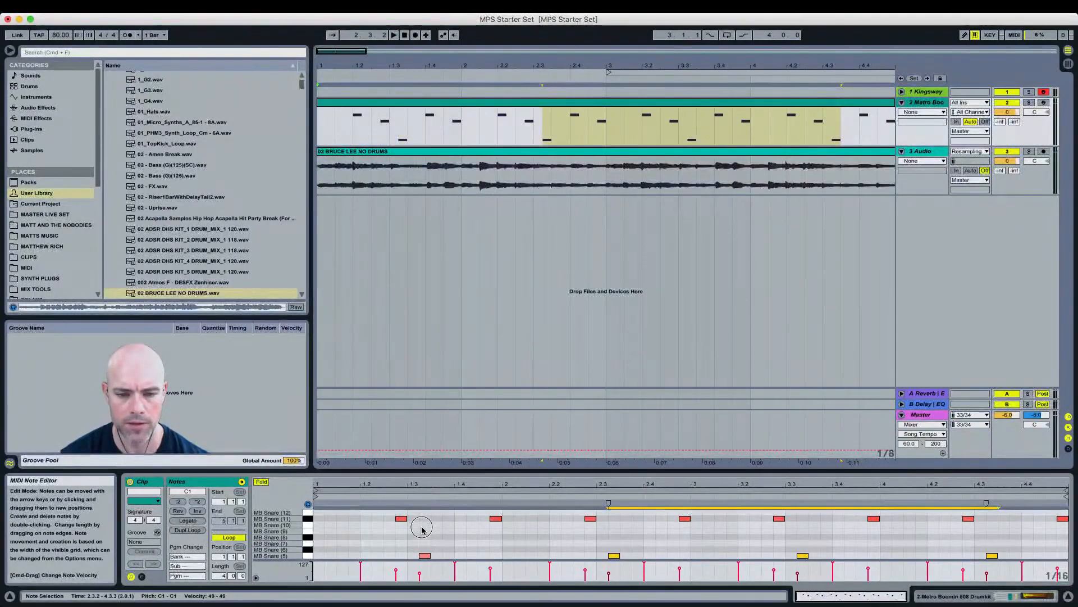
{"action": "left_click", "coordinate": [425, 556], "text": "shift"}
{"action": "left_click_drag", "start_coordinate": [426, 556], "coordinate": [425, 520]}
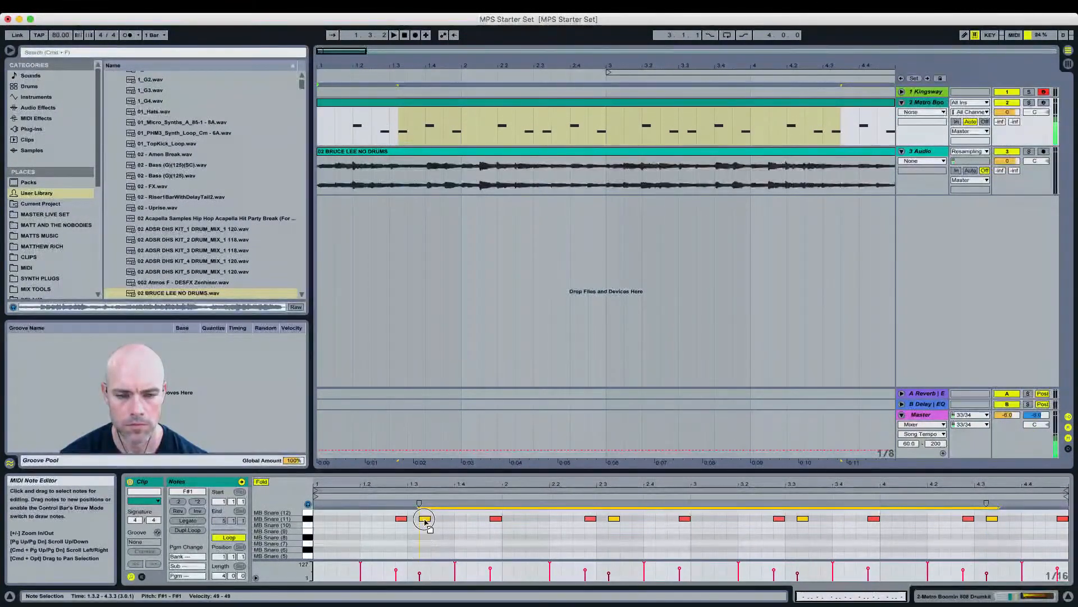
Step: Move the four last-sixteenth ghost notes of each bar down to the MB Snare (5) row and play the loop
{"action": "left_click", "coordinate": [494, 517]}
{"action": "left_click", "coordinate": [685, 517], "text": "shift"}
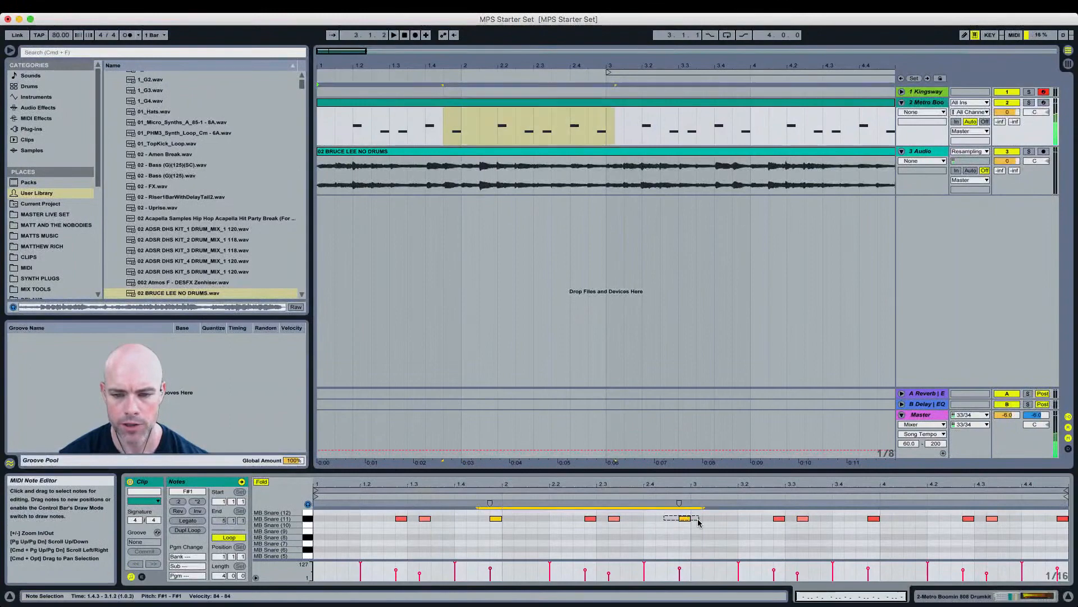
{"action": "left_click", "coordinate": [874, 518], "text": "shift"}
{"action": "left_click", "coordinate": [1062, 519], "text": "shift"}
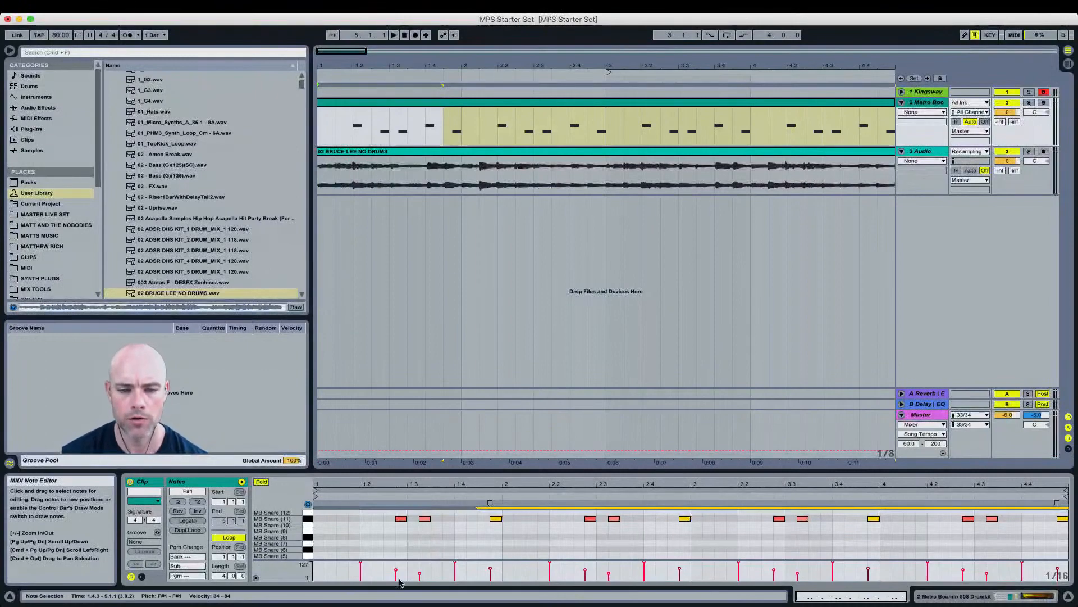
{"action": "left_click_drag", "start_coordinate": [386, 519], "coordinate": [434, 527]}
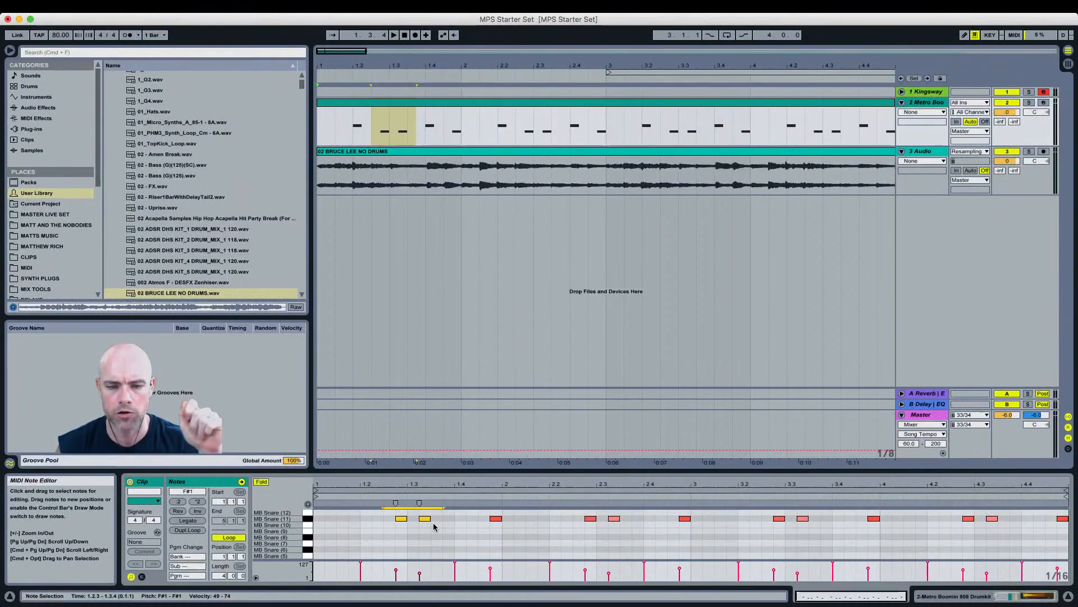
{"action": "left_click_drag", "start_coordinate": [434, 524], "coordinate": [506, 530]}
{"action": "left_click", "coordinate": [685, 518], "text": "shift"}
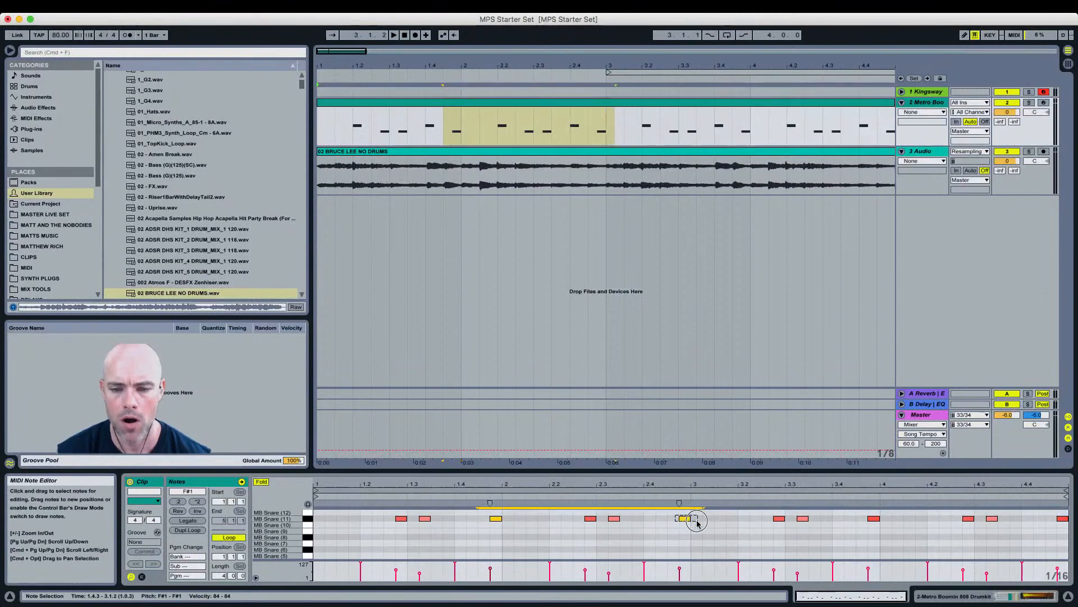
{"action": "left_click", "coordinate": [873, 518], "text": "shift"}
{"action": "left_click", "coordinate": [1063, 518], "text": "shift"}
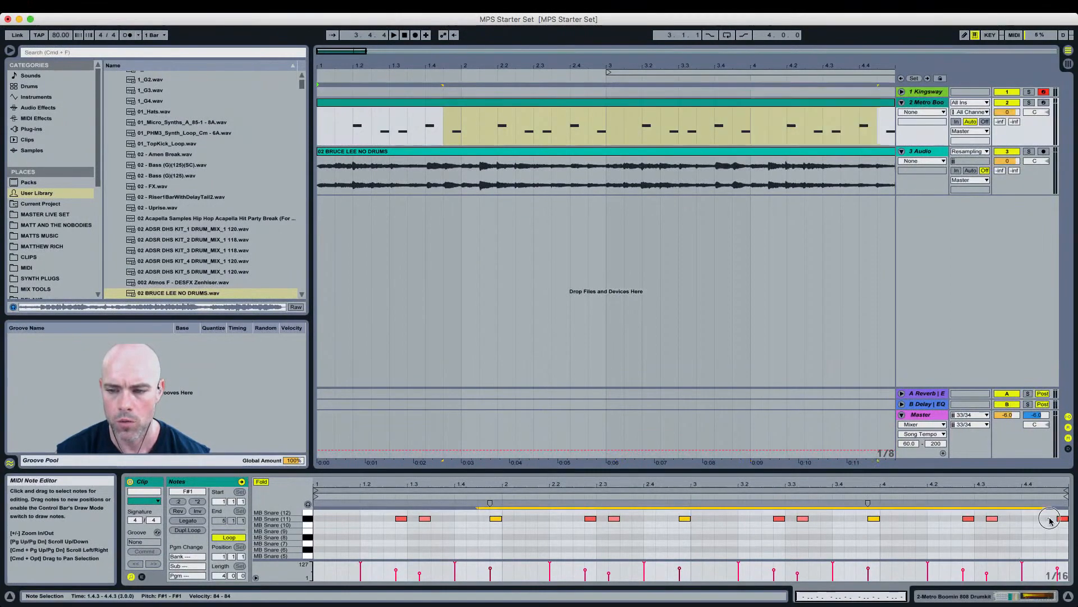
{"action": "left_click_drag", "start_coordinate": [496, 522], "coordinate": [493, 556]}
{"action": "key", "text": "space"}
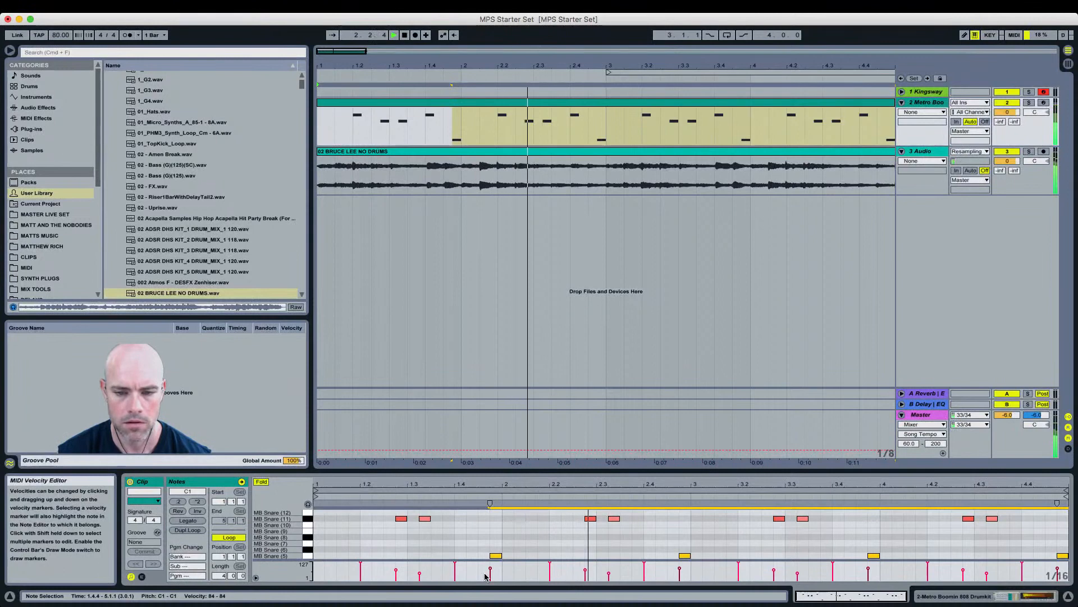
{"action": "key", "text": "space"}
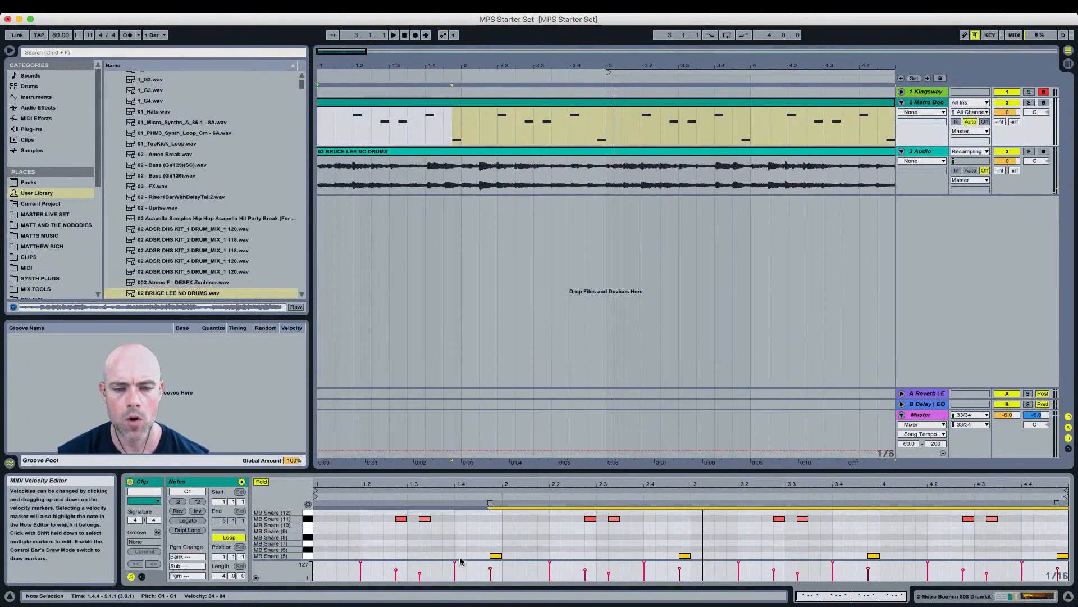
Step: Add an MB 808 (1) note at the start of bar 1, raise its velocity to 127, and play it
{"action": "scroll", "coordinate": [515, 529], "scroll_direction": "down", "scroll_amount": 2}
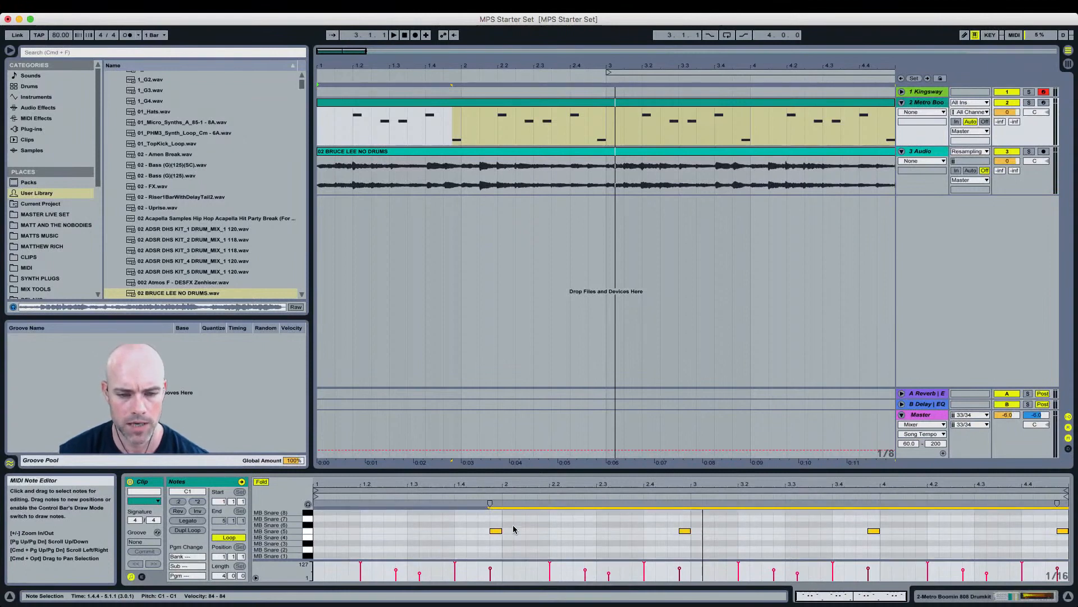
{"action": "scroll", "coordinate": [513, 529], "scroll_direction": "down", "scroll_amount": 4}
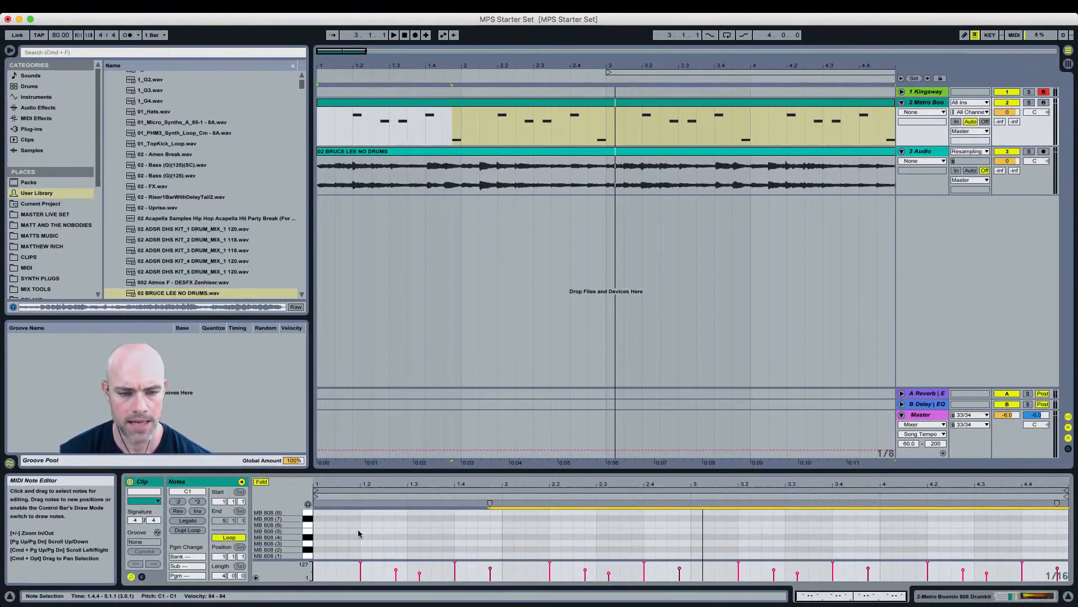
{"action": "left_click", "coordinate": [308, 556]}
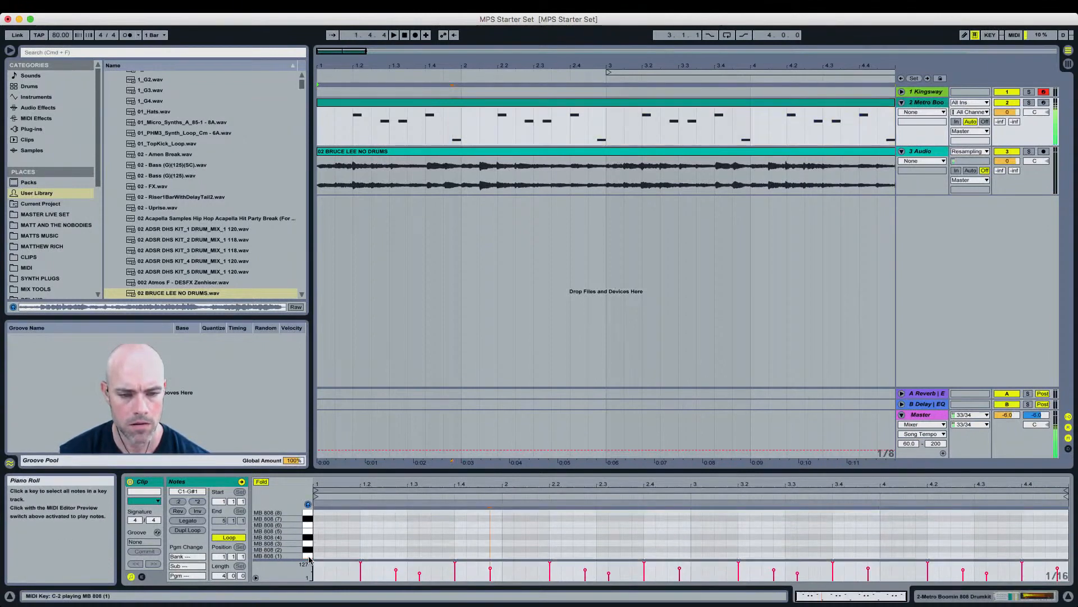
{"action": "double_click", "coordinate": [318, 556]}
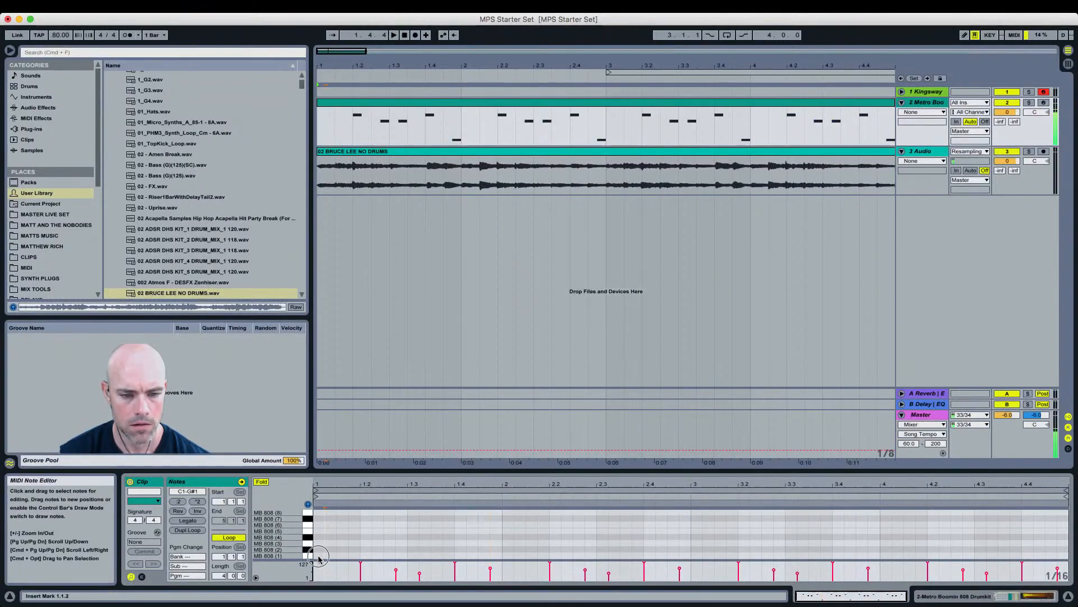
{"action": "left_click_drag", "start_coordinate": [318, 557], "coordinate": [318, 555]}
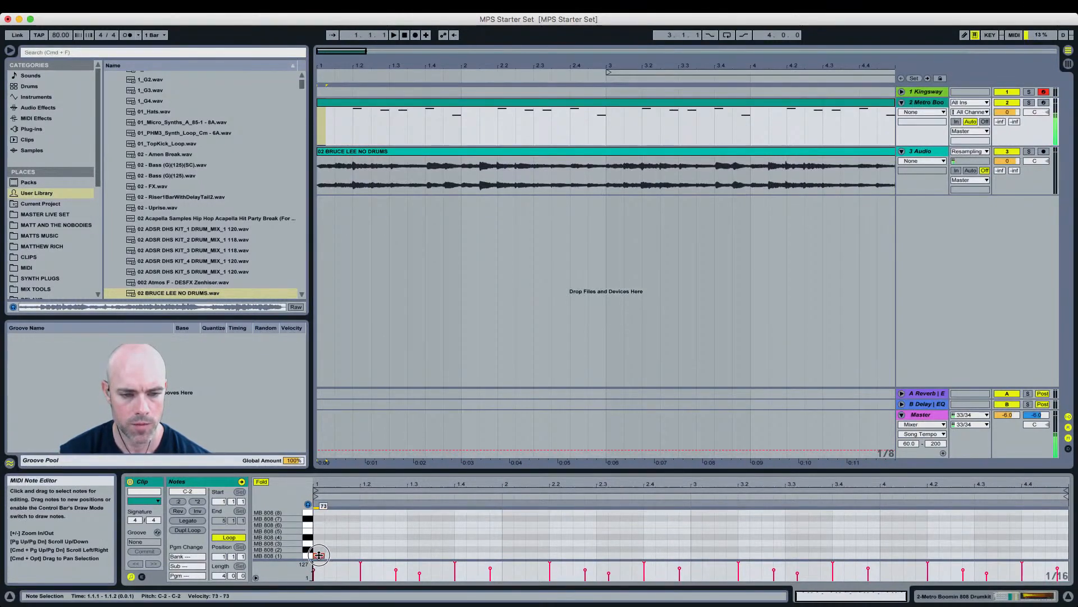
{"action": "left_click_drag", "start_coordinate": [319, 555], "coordinate": [318, 559]}
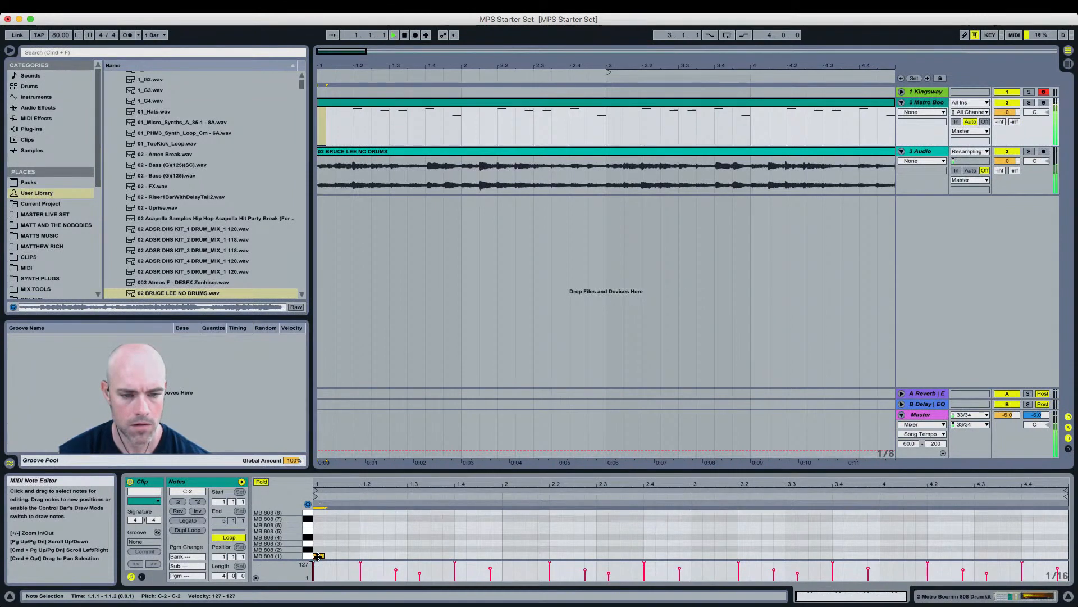
{"action": "key", "text": "space"}
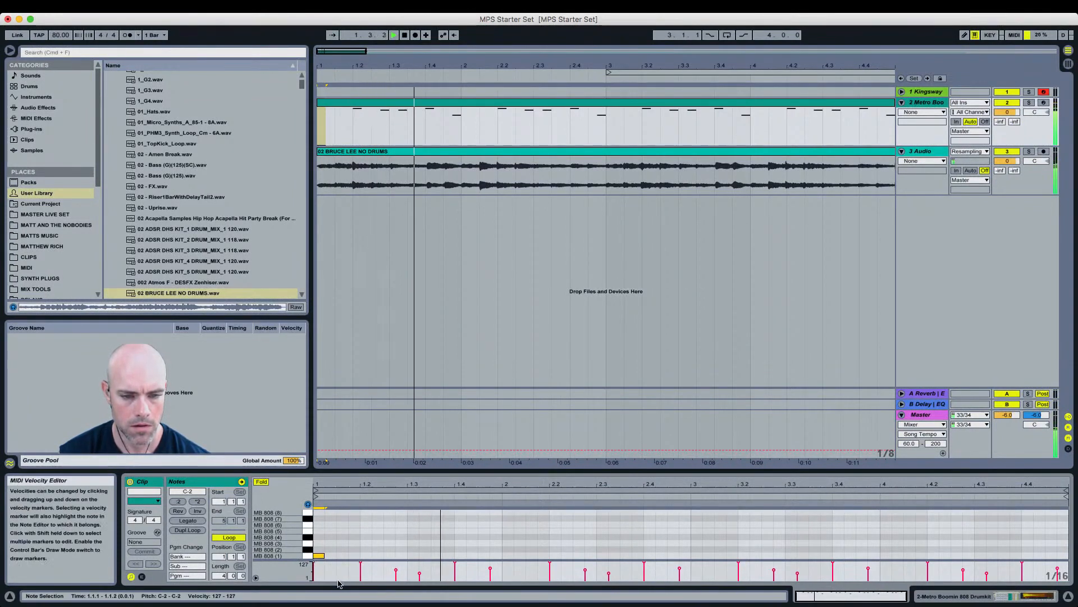
Step: Duplicate bar 1's 808 note across all four bars and play the loop
{"action": "left_click", "coordinate": [500, 546]}
{"action": "left_click_drag", "start_coordinate": [500, 547], "coordinate": [298, 557]}
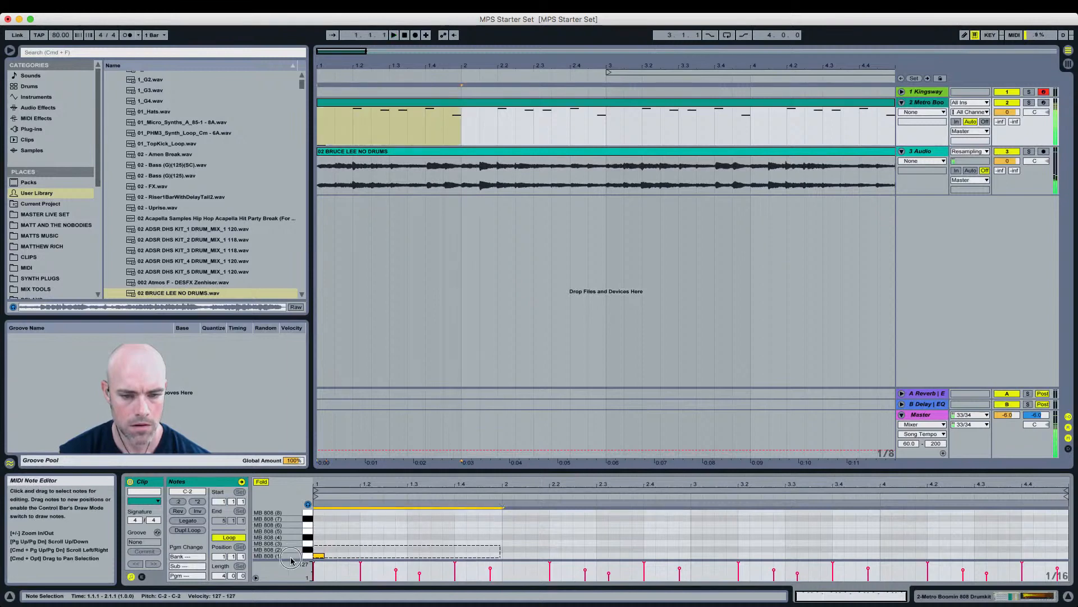
{"action": "key", "text": "super+d"}
{"action": "key", "text": "super+d"}
{"action": "key", "text": "super+d"}
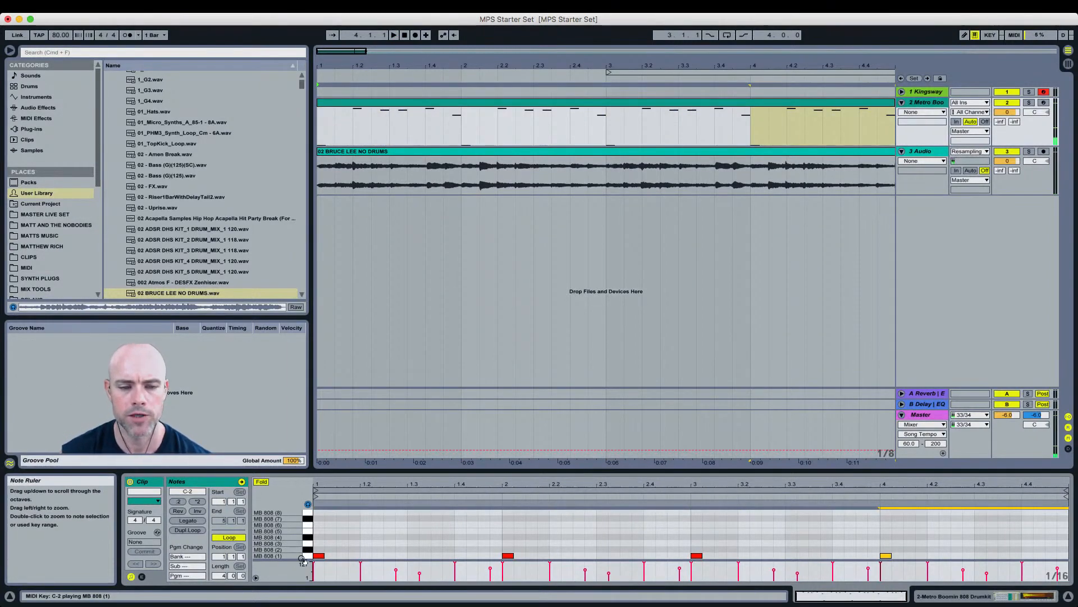
{"action": "key", "text": "space"}
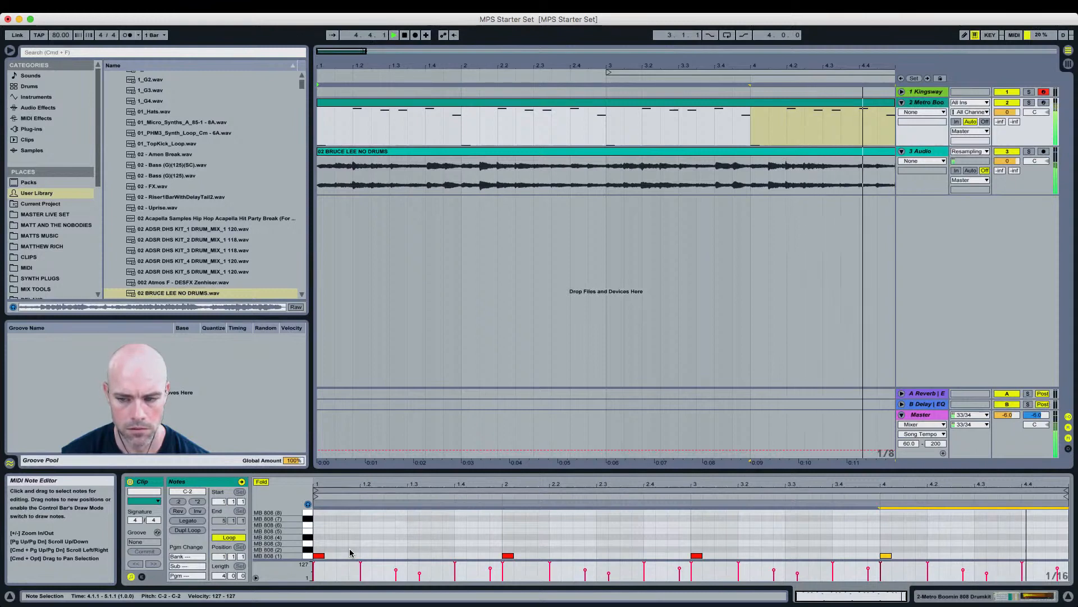
{"action": "key", "text": "space"}
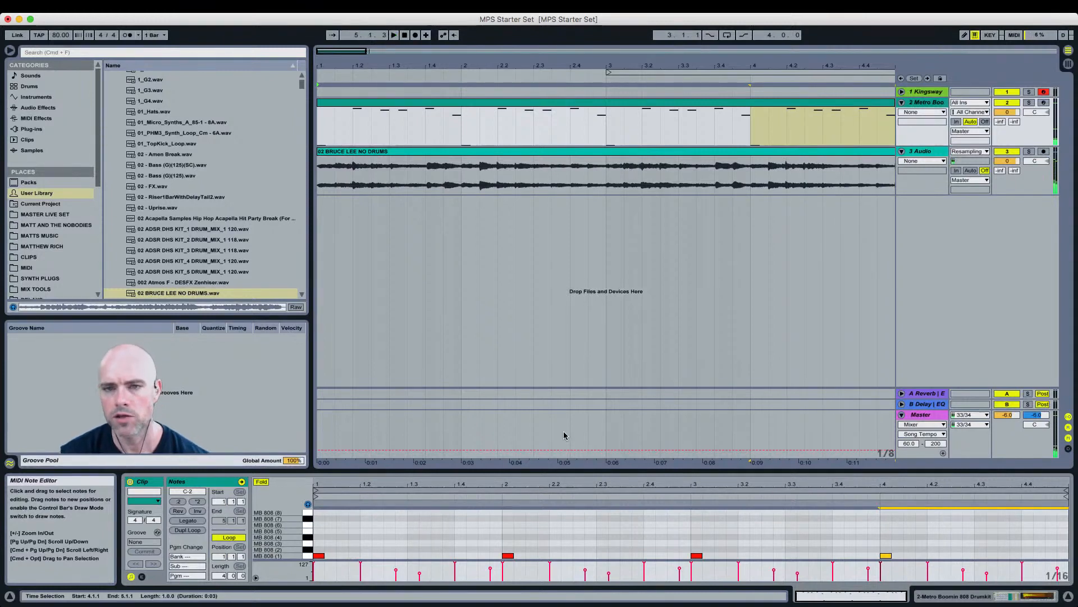
Step: Loop the arrangement from bar 1 to bar 4 on the Metro Boomin drum track
{"action": "left_click_drag", "start_coordinate": [750, 120], "coordinate": [313, 111]}
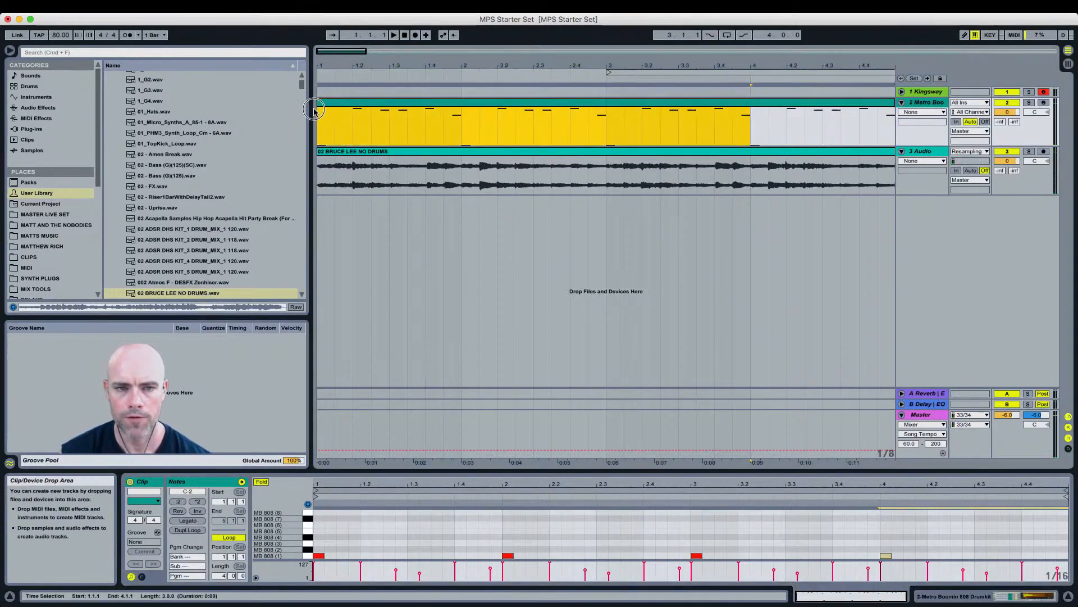
{"action": "key", "text": "super+l"}
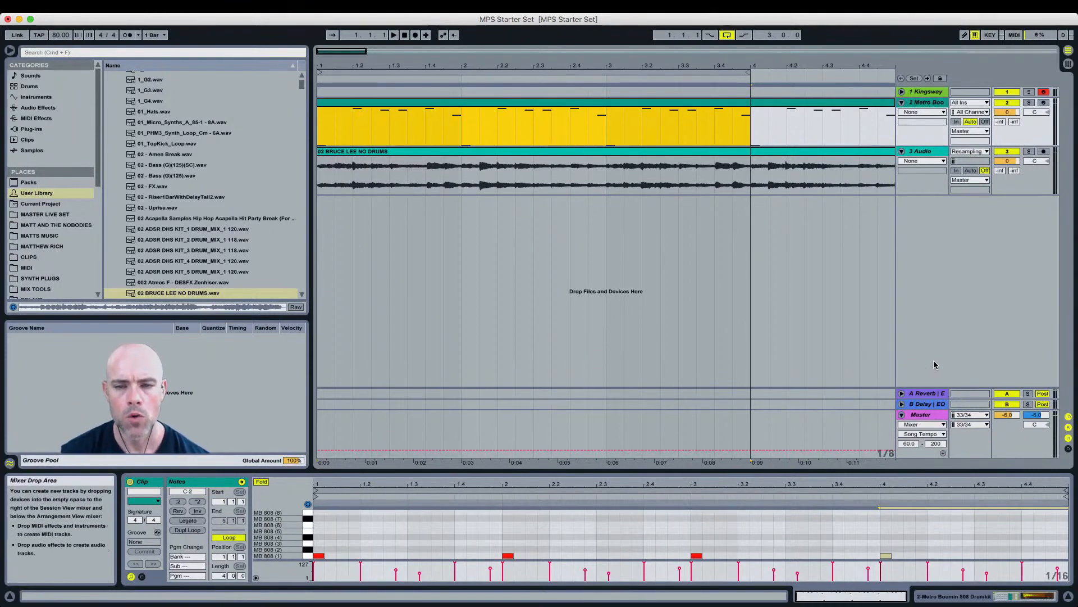
{"action": "key", "text": "super+Tab"}
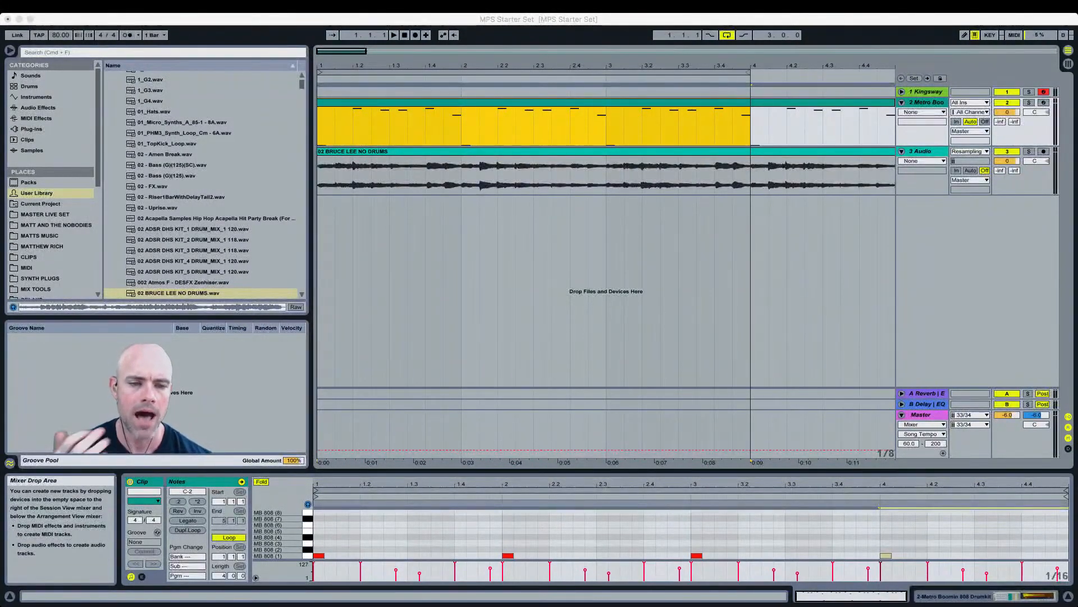
Step: Open the drum rack and select the MB 808 (1) pad
{"action": "left_click", "coordinate": [361, 530]}
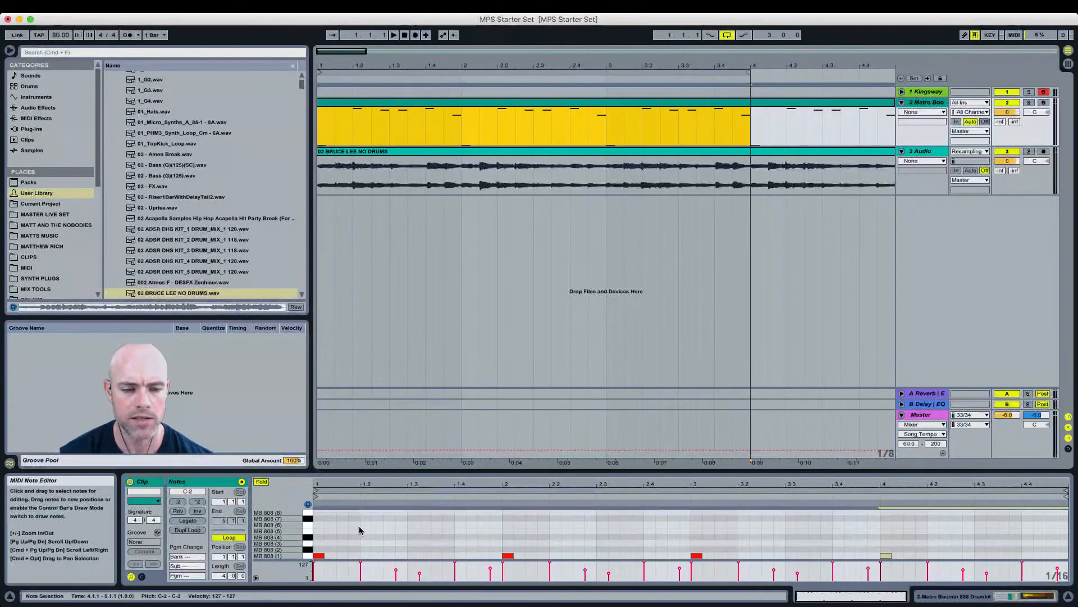
{"action": "key", "text": "shift+Tab"}
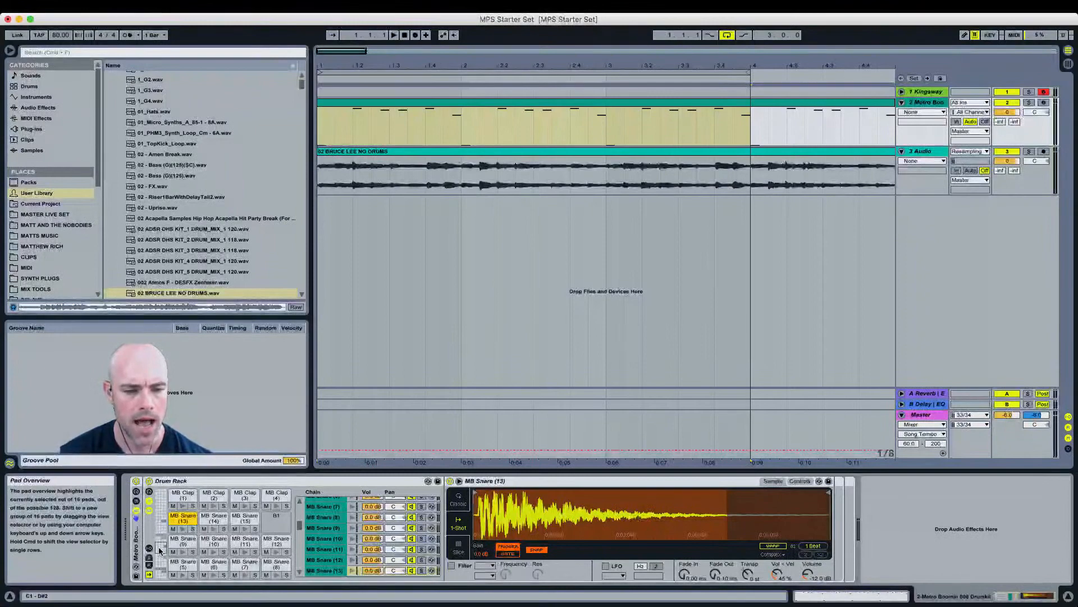
{"action": "left_click", "coordinate": [160, 572]}
{"action": "left_click", "coordinate": [182, 564]}
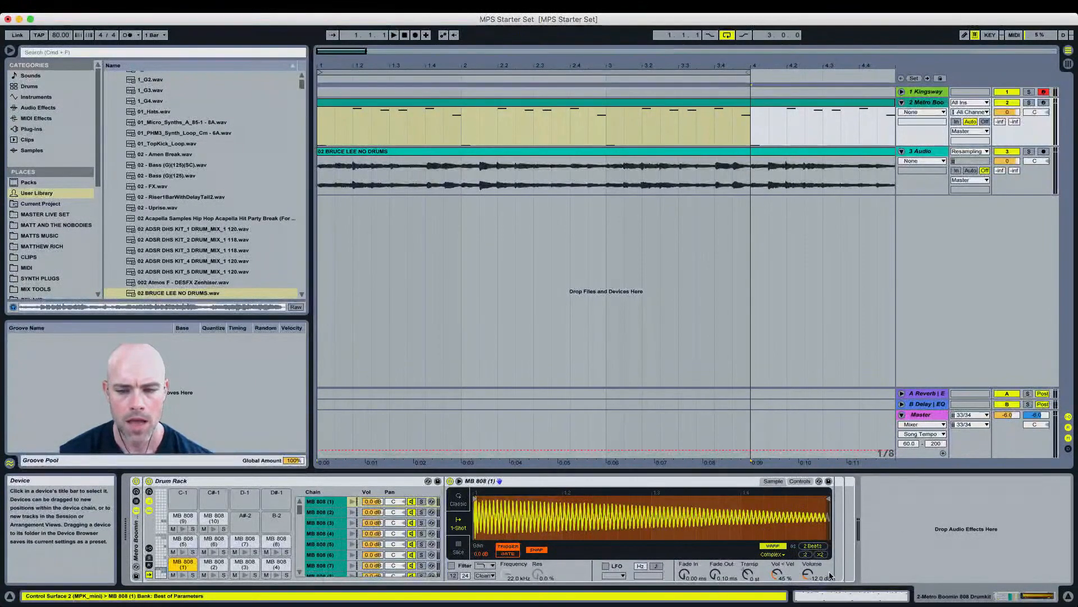
Step: Toggle Warp on the MB 808 (1) sample and set its playback to Trigger mode, checking the sampler controls
{"action": "left_click", "coordinate": [801, 481]}
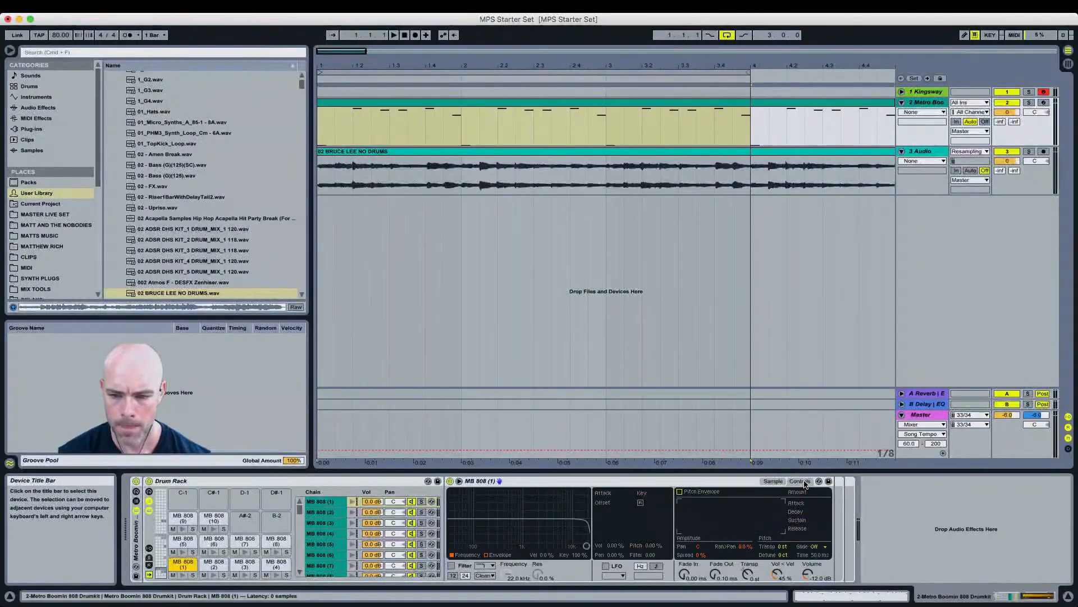
{"action": "left_click", "coordinate": [773, 481]}
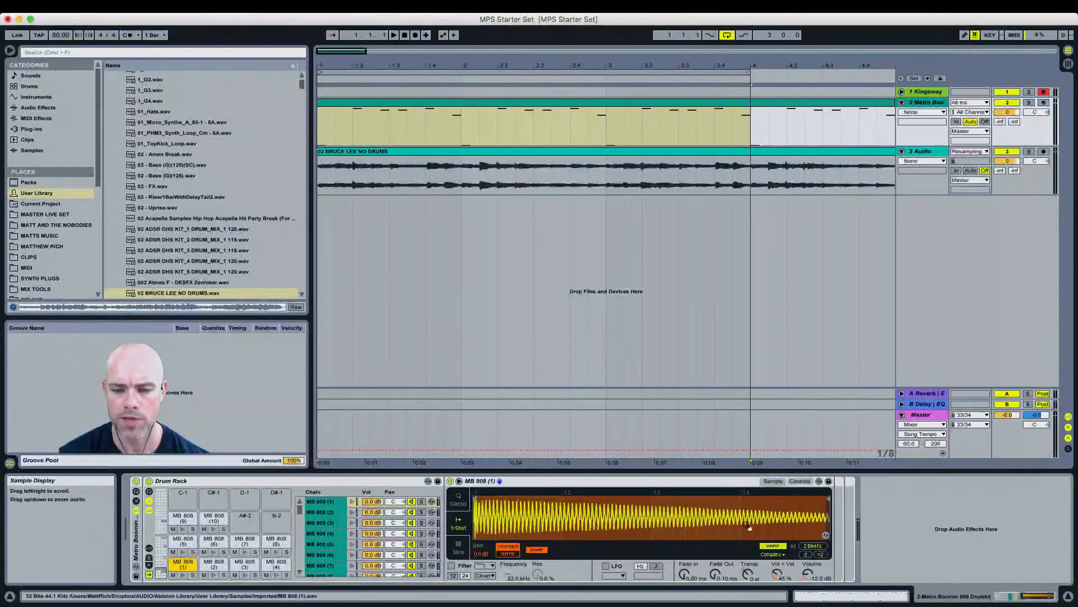
{"action": "left_click", "coordinate": [775, 546]}
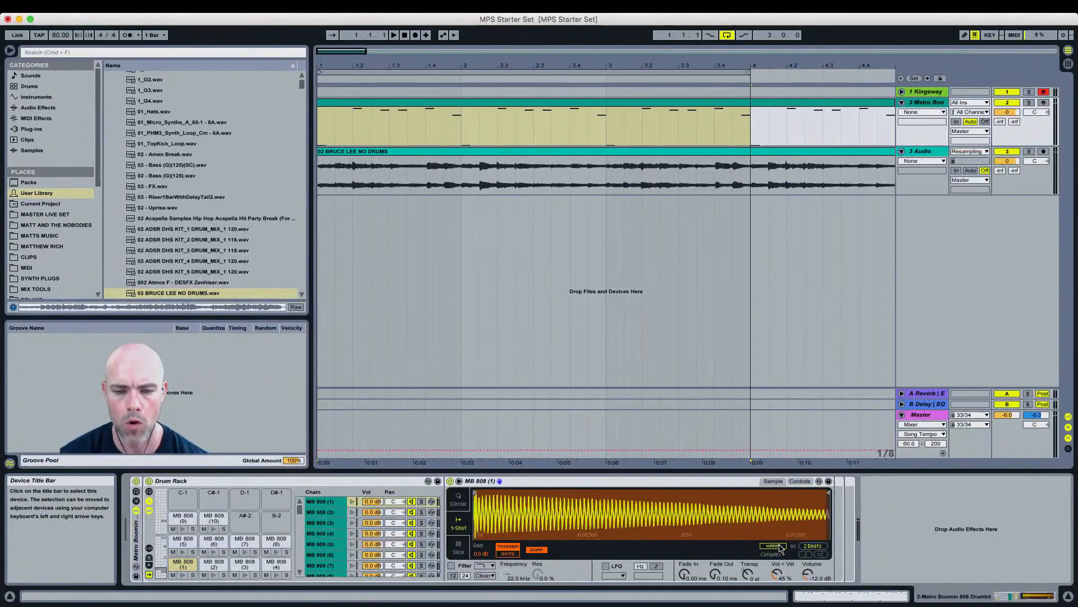
{"action": "left_click", "coordinate": [515, 555]}
{"action": "left_click", "coordinate": [514, 550]}
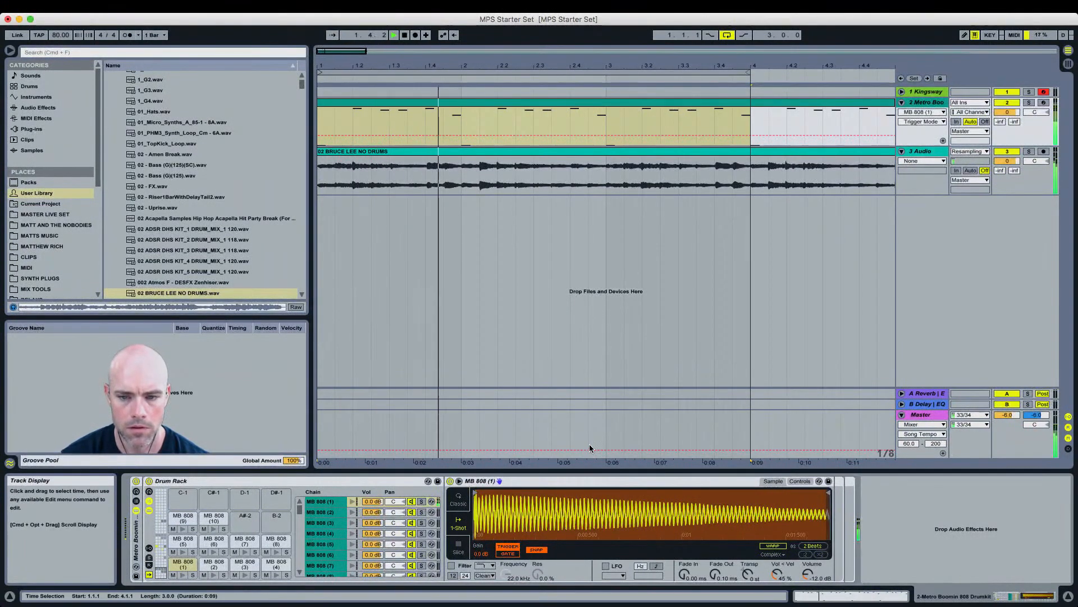
{"action": "left_click", "coordinate": [796, 482]}
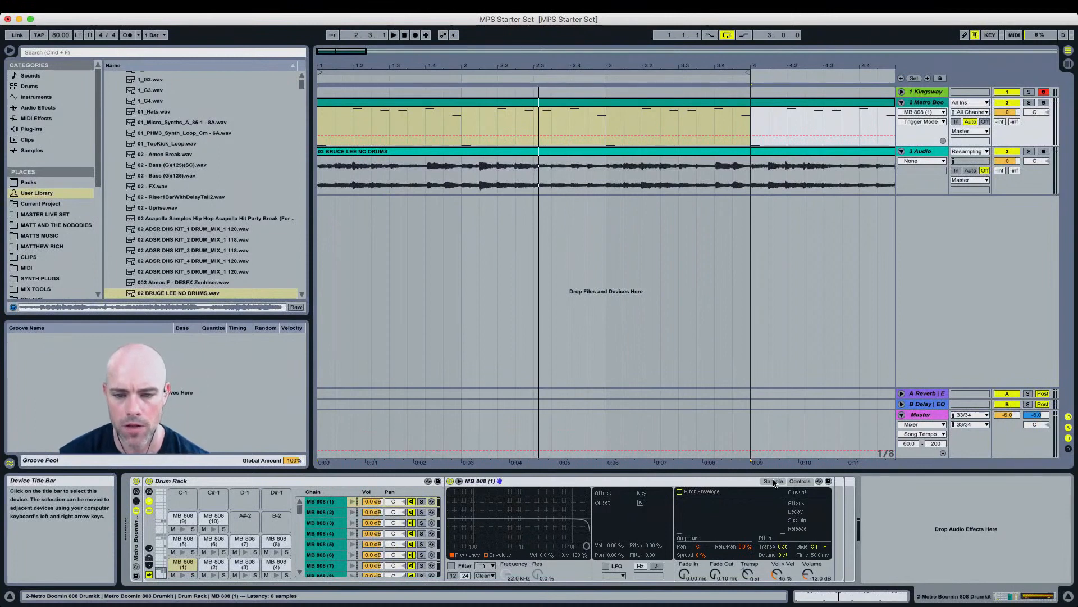
{"action": "left_click", "coordinate": [777, 482]}
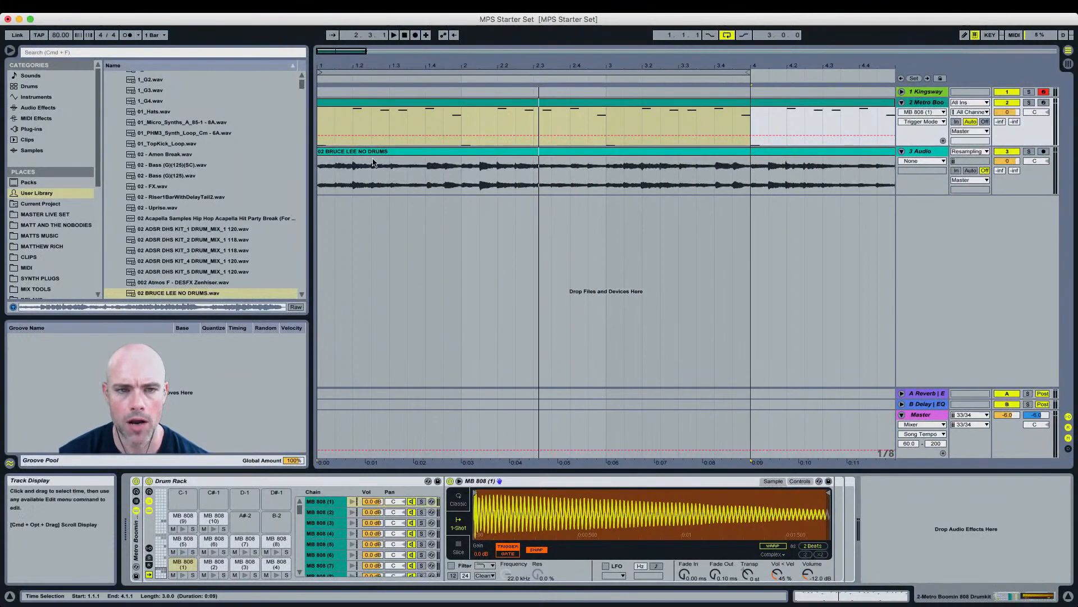
Step: Open the drum clip's notes and add three more MB 808 (1) notes within bar 1, playing the result
{"action": "double_click", "coordinate": [363, 102]}
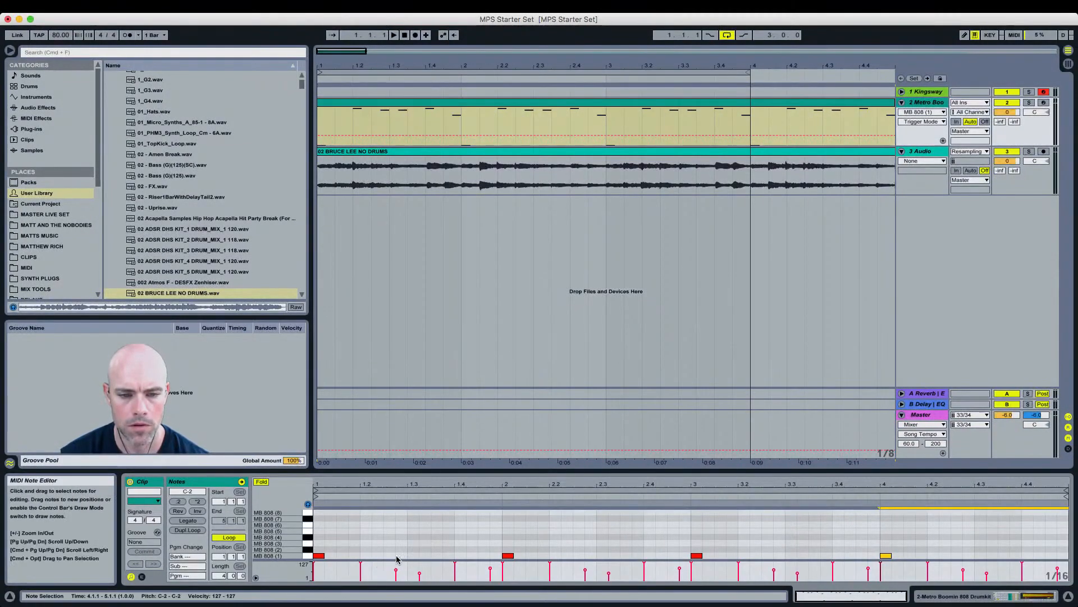
{"action": "double_click", "coordinate": [354, 556]}
{"action": "key", "text": "space"}
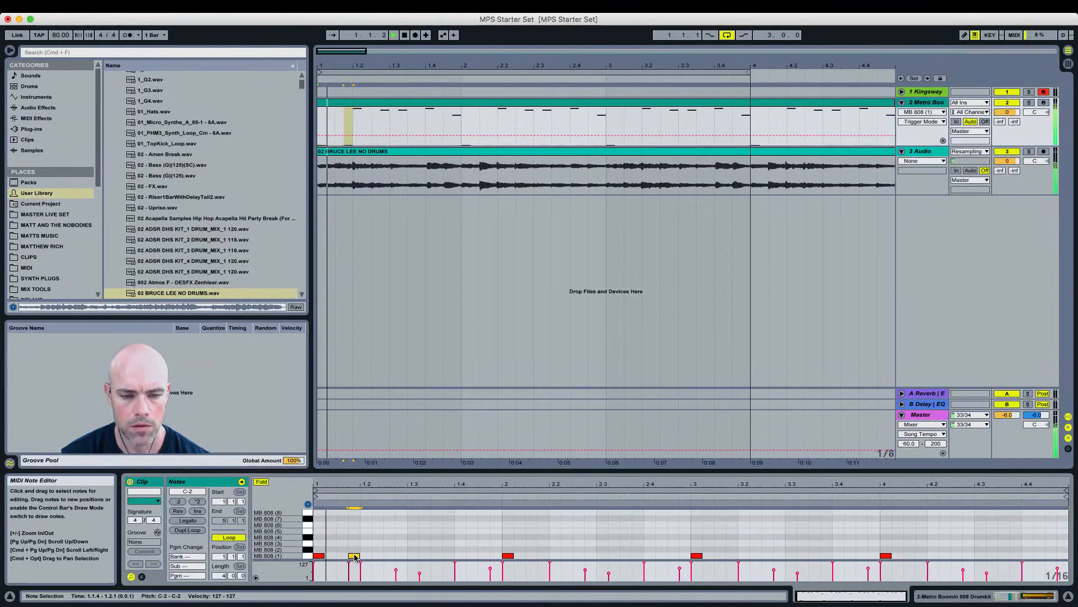
{"action": "double_click", "coordinate": [437, 556]}
{"action": "double_click", "coordinate": [483, 556]}
{"action": "key", "text": "space"}
Step: Duplicate bar 1's 808 pattern across bars 2 to 4 and play the loop
{"action": "left_click_drag", "start_coordinate": [500, 539], "coordinate": [311, 567]}
{"action": "key", "text": "super+d"}
{"action": "key", "text": "super+d"}
{"action": "key", "text": "super+d"}
{"action": "key", "text": "space"}
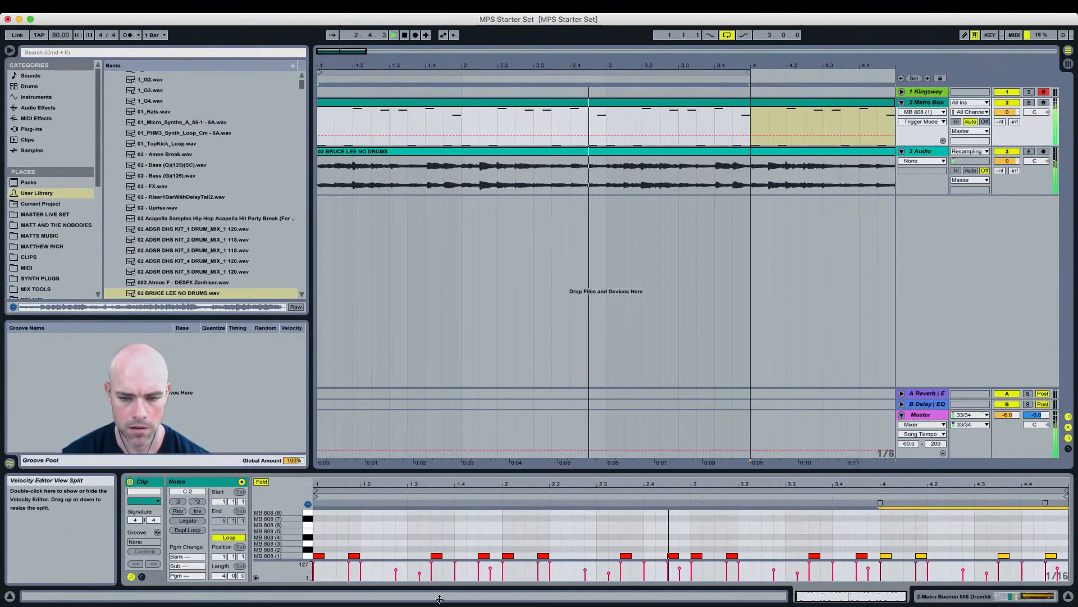
{"action": "key", "text": "space"}
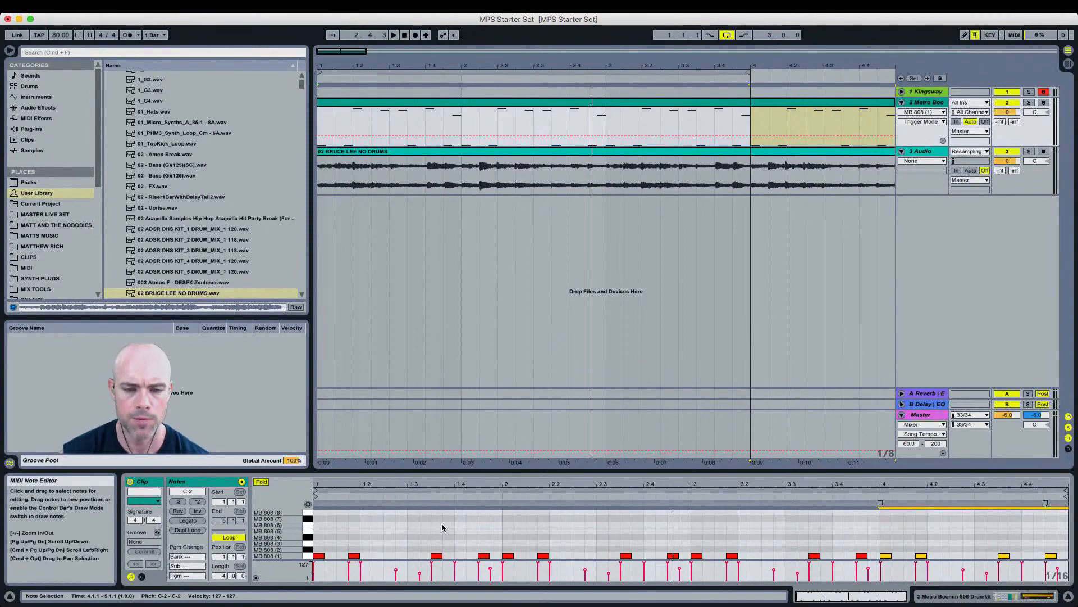
{"action": "key", "text": "space"}
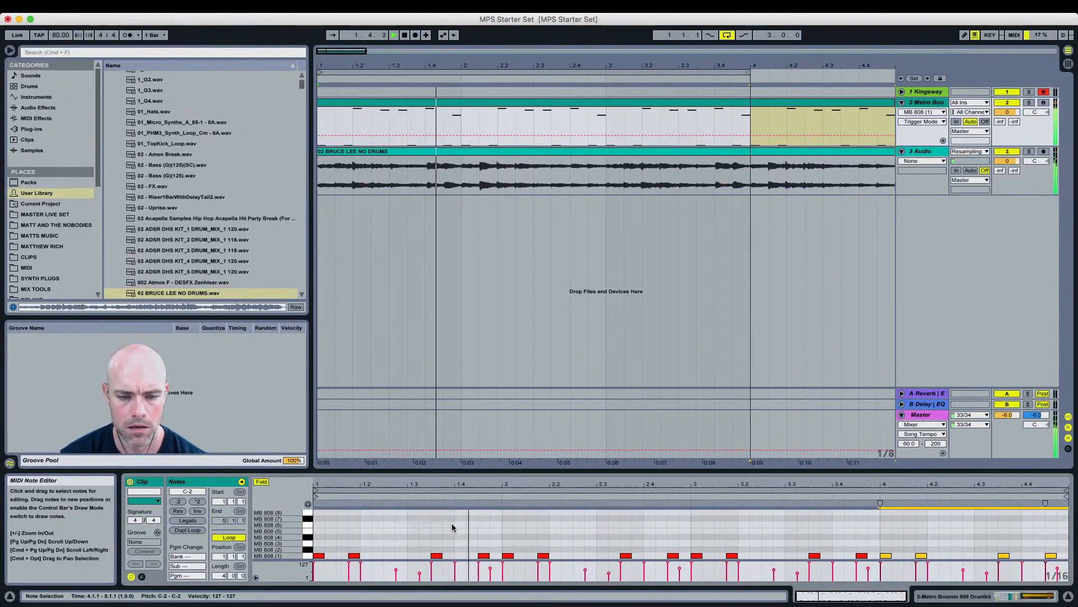
{"action": "key", "text": "space"}
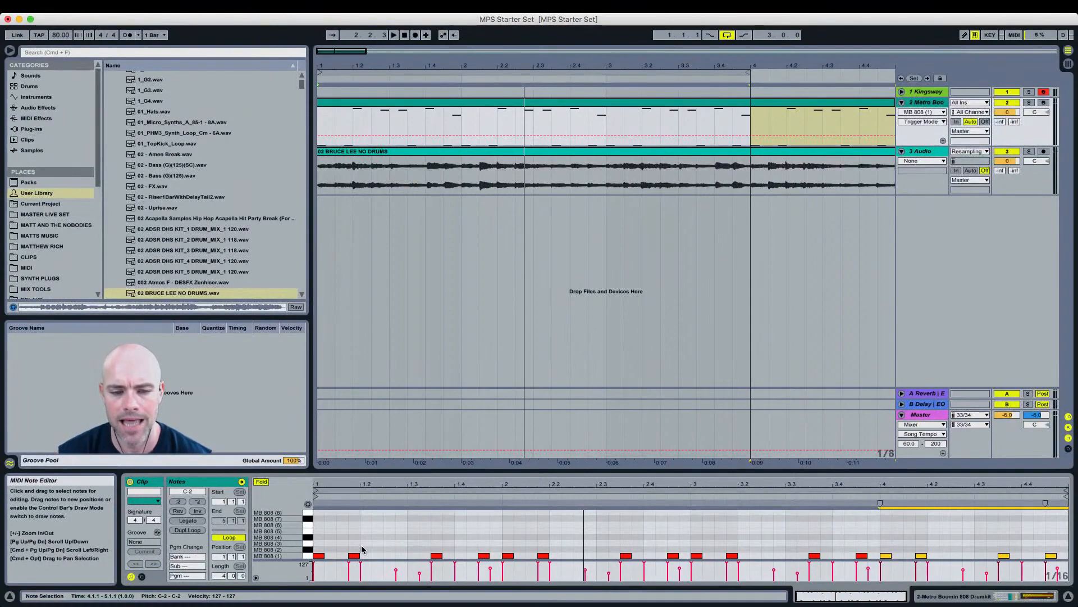
Step: Delete three of the 808 notes in bars 1 and 2 and play the loop
{"action": "left_click_drag", "start_coordinate": [363, 547], "coordinate": [354, 555]}
{"action": "key", "text": "Delete"}
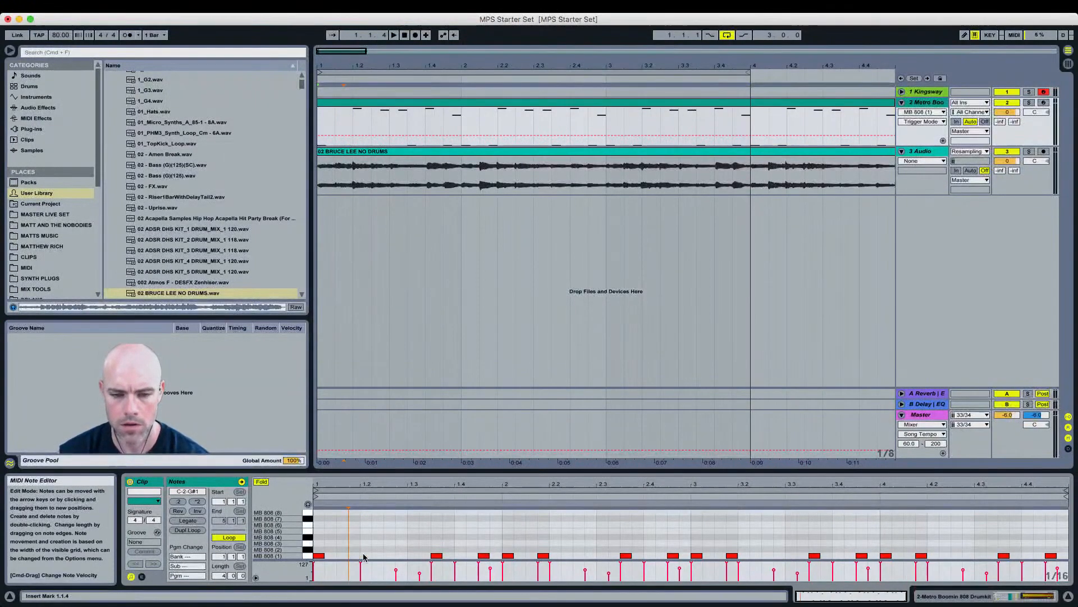
{"action": "left_click", "coordinate": [483, 556]}
{"action": "key", "text": "Delete"}
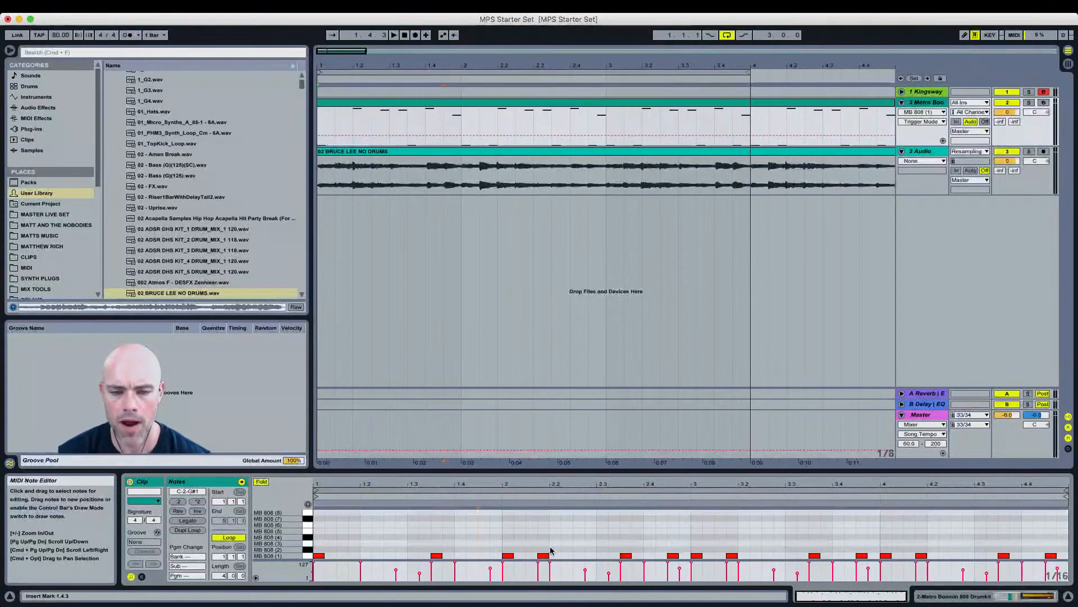
{"action": "left_click", "coordinate": [626, 556]}
{"action": "key", "text": "Delete"}
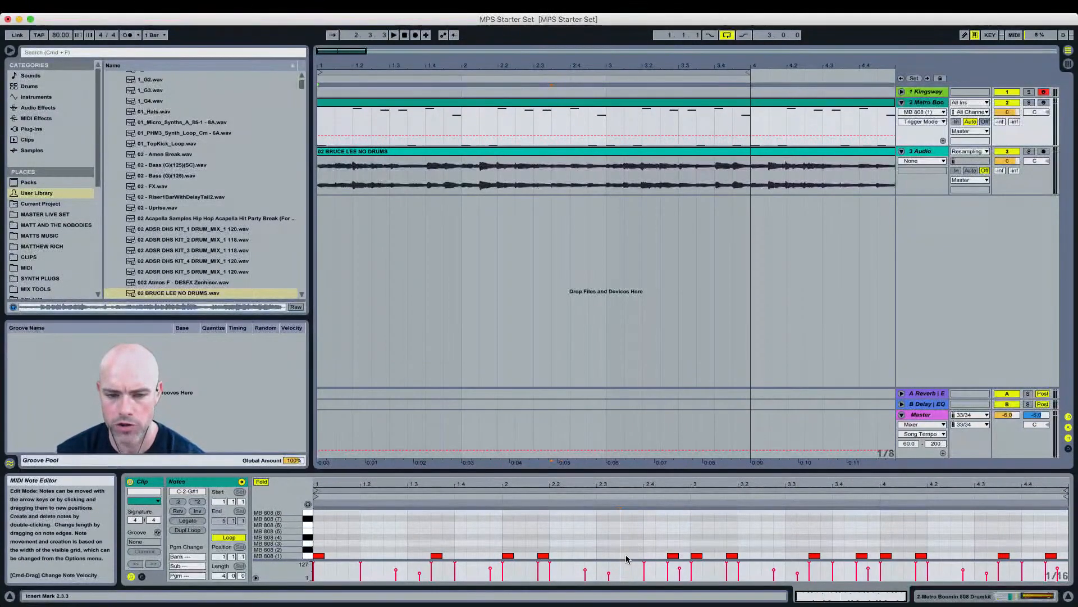
{"action": "key", "text": "space"}
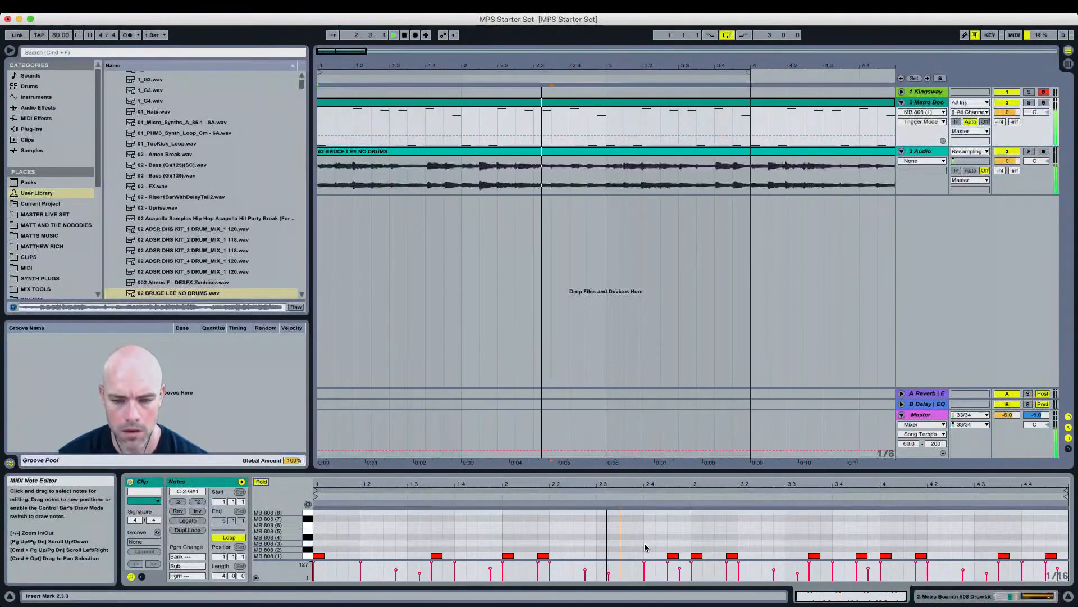
Step: Delete two more 808 notes in bars 2 and 3 and extend the arrangement loop through bar 4
{"action": "double_click", "coordinate": [670, 556]}
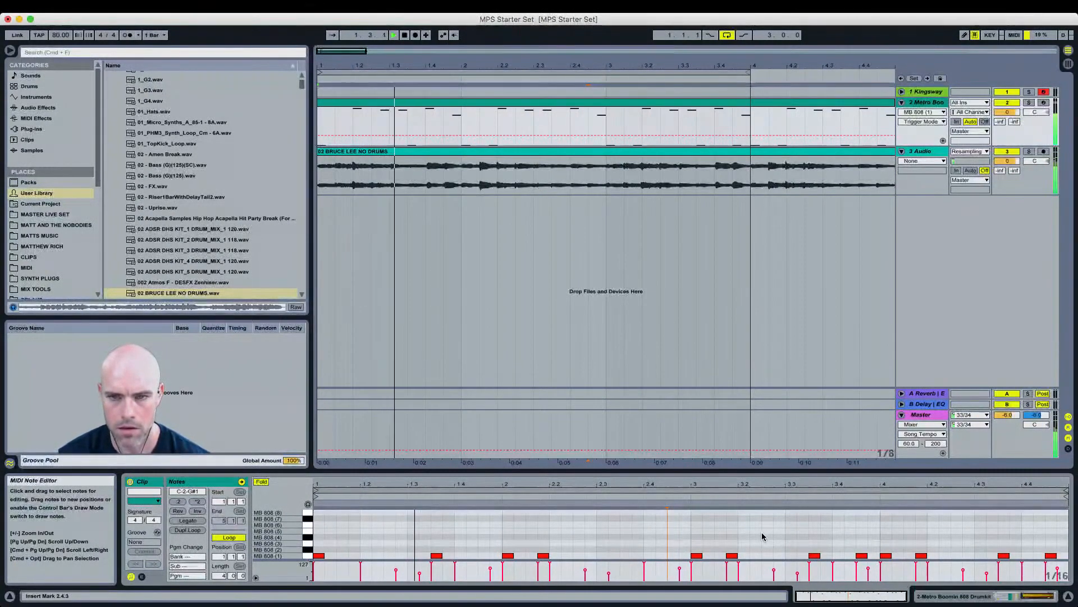
{"action": "left_click_drag", "start_coordinate": [751, 72], "coordinate": [893, 90]}
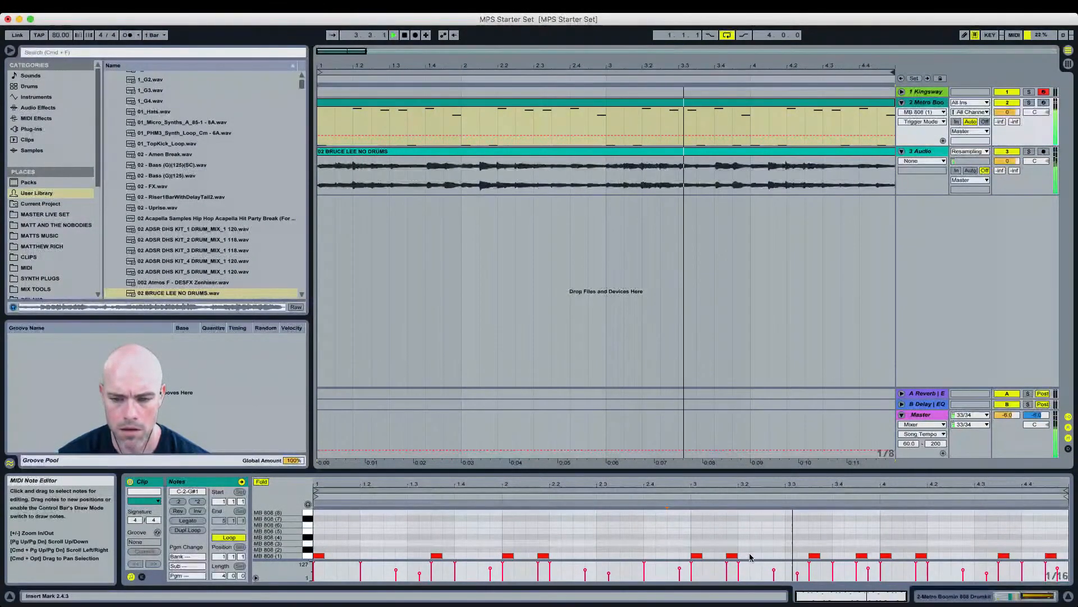
{"action": "left_click", "coordinate": [732, 556]}
{"action": "key", "text": "space"}
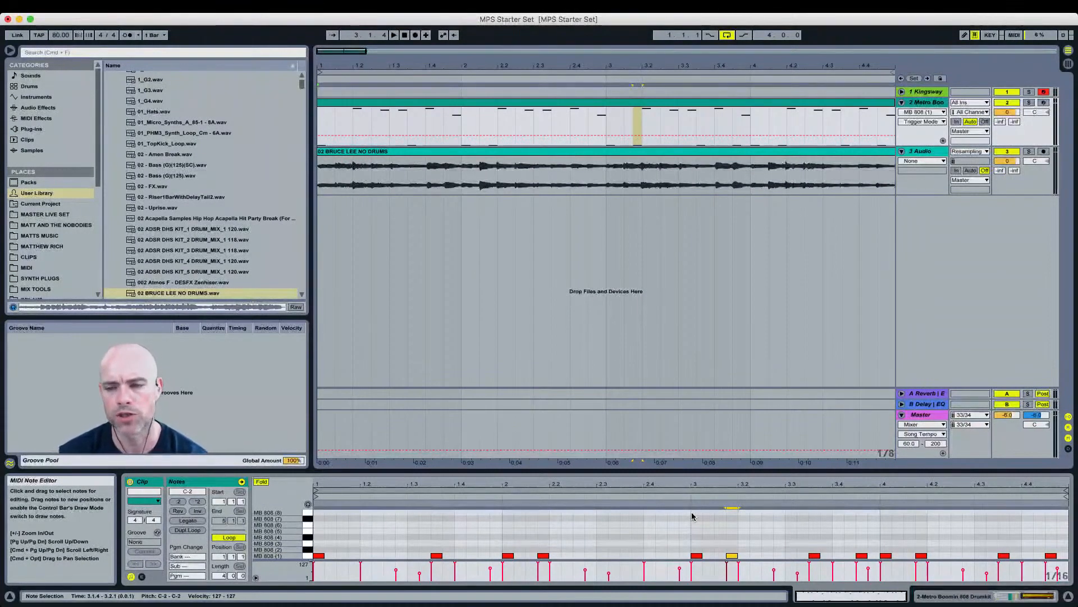
{"action": "key", "text": "Delete"}
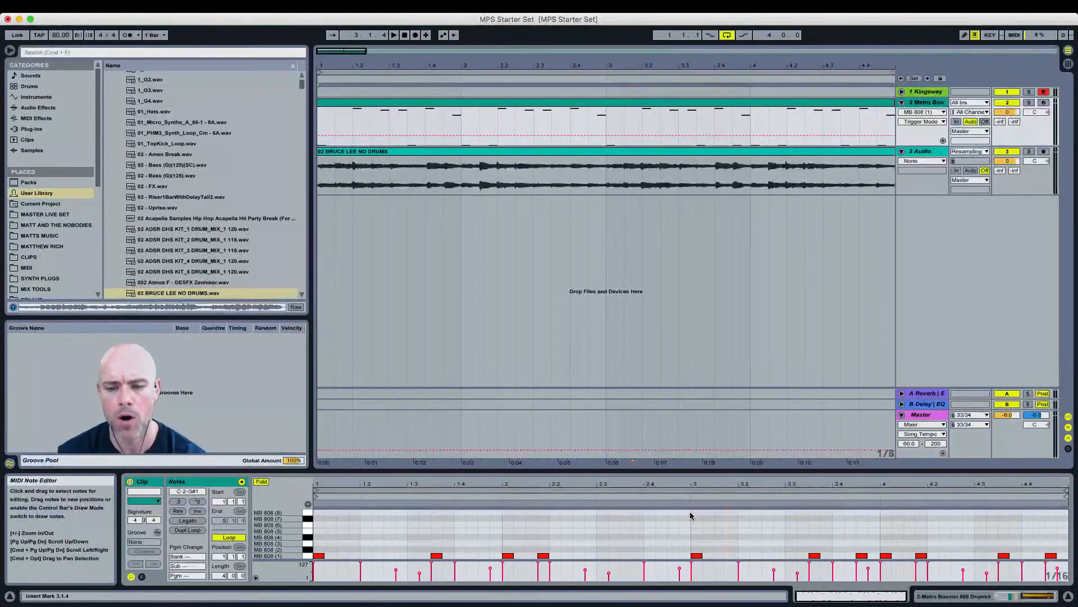
Step: Delete two 808 notes in bar 4
{"action": "left_click", "coordinate": [689, 482]}
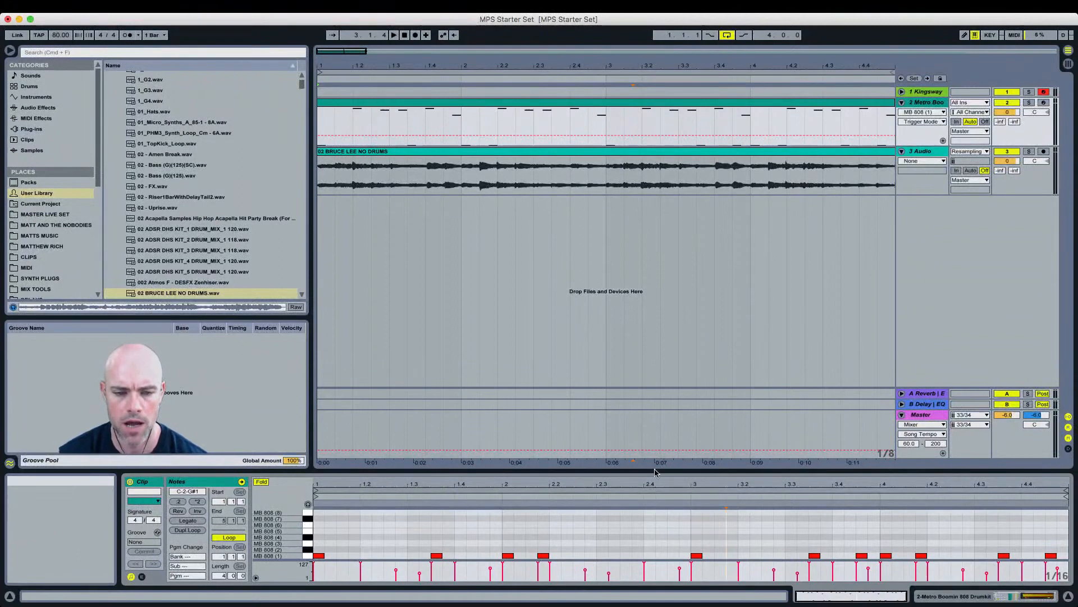
{"action": "left_click", "coordinate": [862, 553]}
{"action": "key", "text": "Delete"}
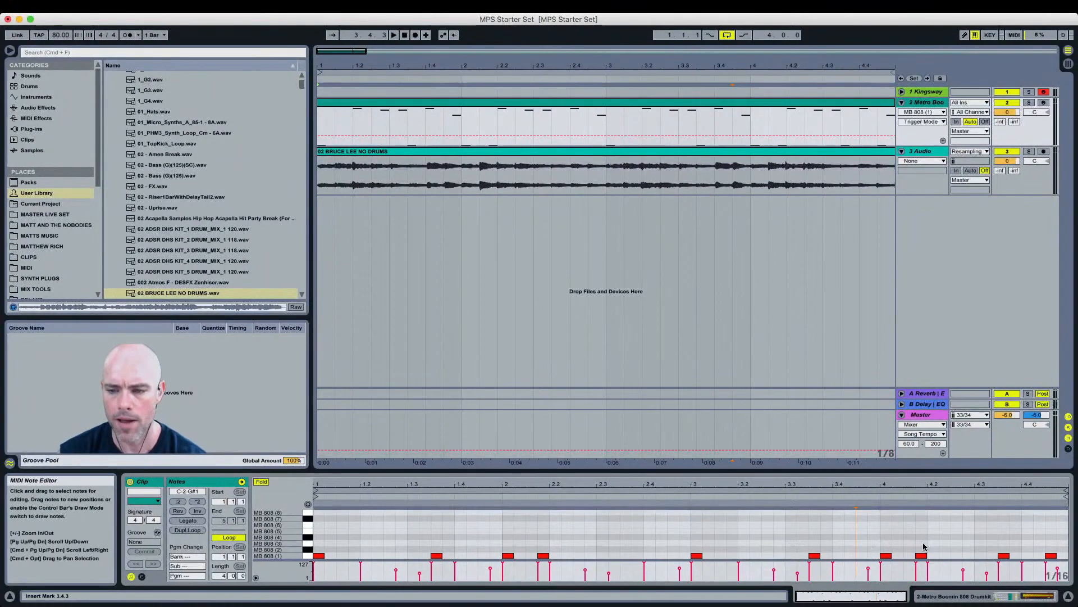
{"action": "left_click", "coordinate": [921, 555]}
{"action": "key", "text": "Delete"}
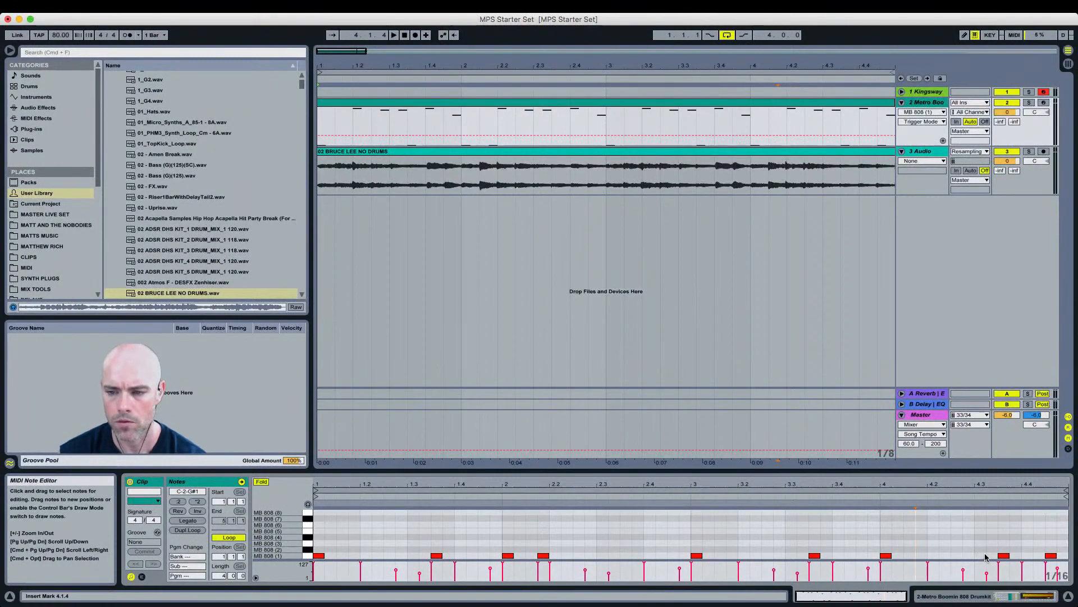
Step: Shift a bar 4 808 note earlier and build a rapid 808 roll at the end of bar 4, then play it
{"action": "left_click_drag", "start_coordinate": [1004, 556], "coordinate": [980, 555]}
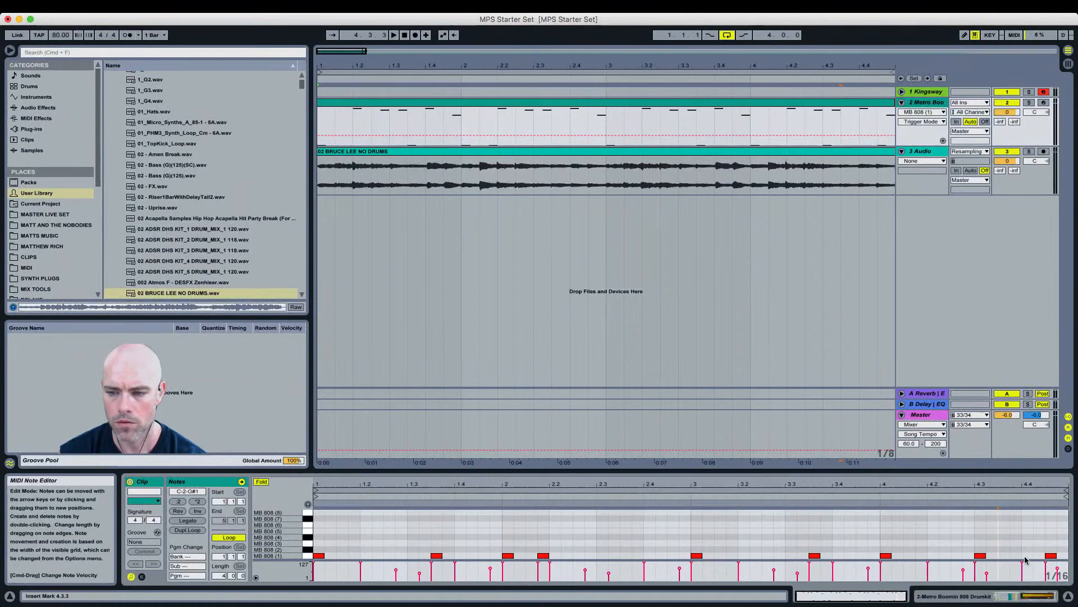
{"action": "double_click", "coordinate": [1027, 556]}
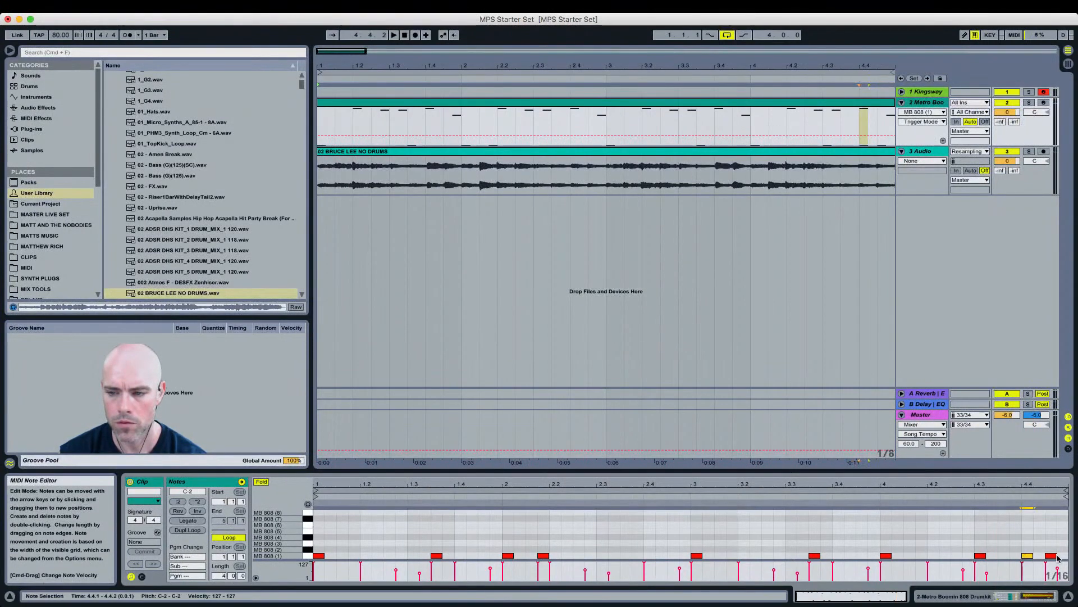
{"action": "scroll", "coordinate": [1039, 537], "scroll_direction": "up", "scroll_amount": 5}
{"action": "left_click", "coordinate": [1021, 556]}
{"action": "left_click", "coordinate": [1011, 557]}
{"action": "key", "text": "super+d"}
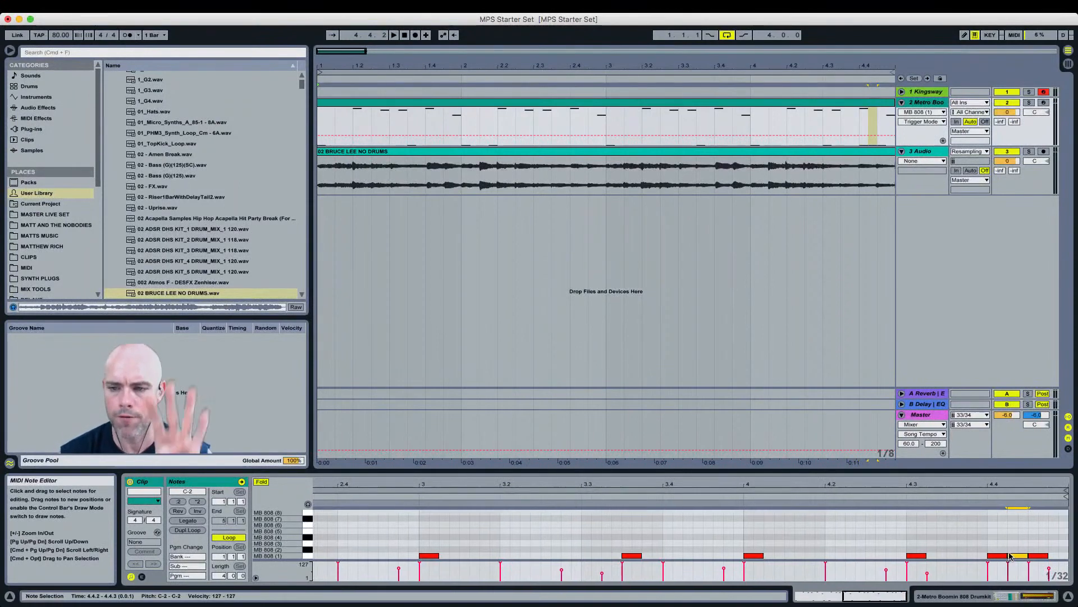
{"action": "left_click_drag", "start_coordinate": [1048, 556], "coordinate": [1040, 557]}
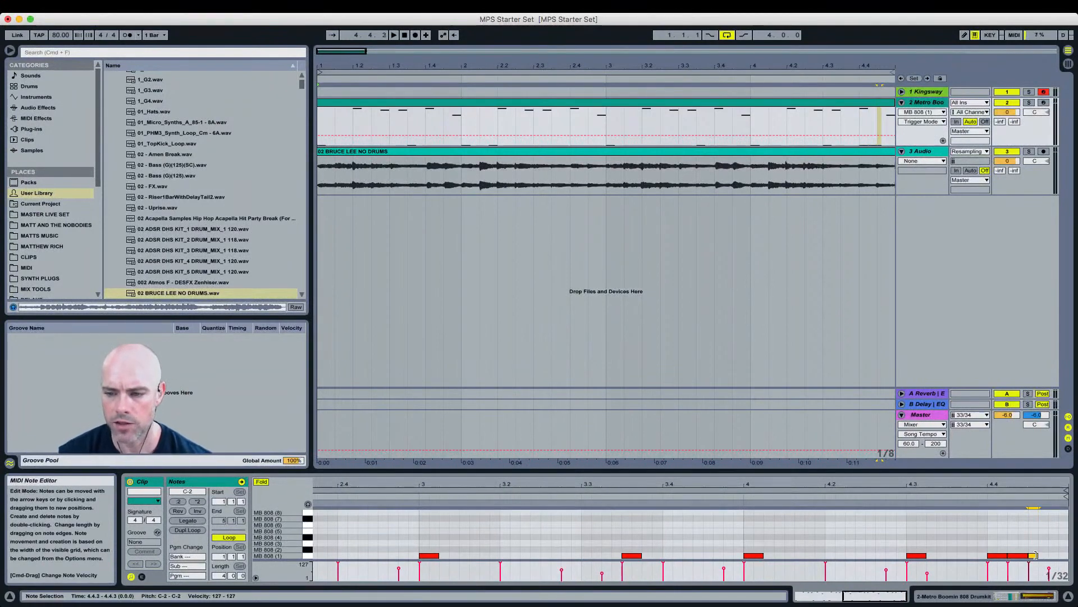
{"action": "key", "text": "super+d"}
{"action": "key", "text": "super+d"}
{"action": "key", "text": "super+d"}
{"action": "key", "text": "super+d"}
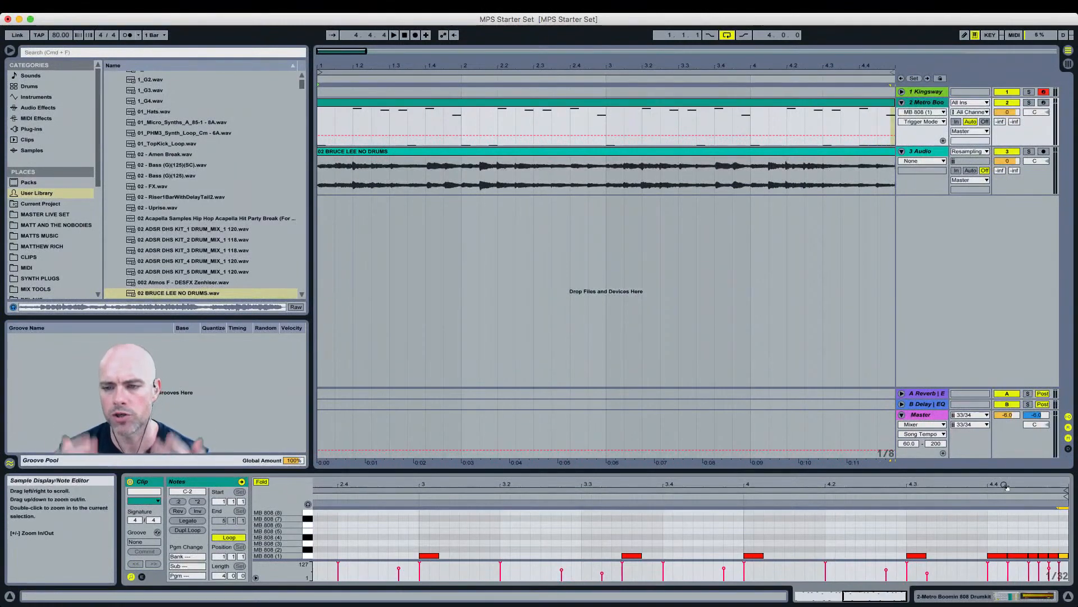
{"action": "left_click_drag", "start_coordinate": [1004, 486], "coordinate": [1005, 464]}
{"action": "key", "text": "space"}
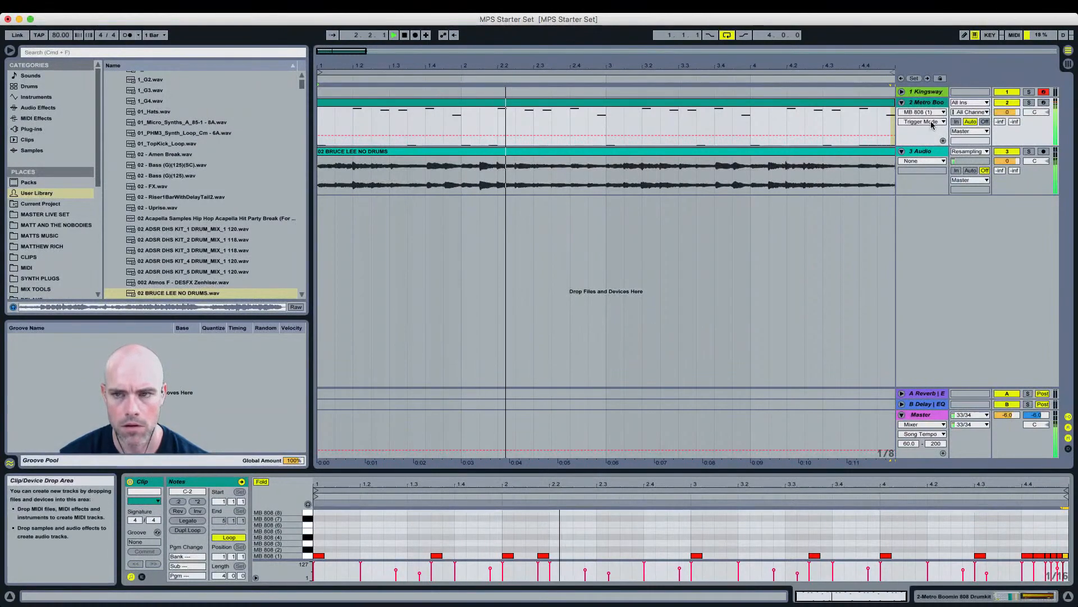
Step: Open the drum rack and select the MB Snare (13) pad
{"action": "left_click", "coordinate": [937, 102]}
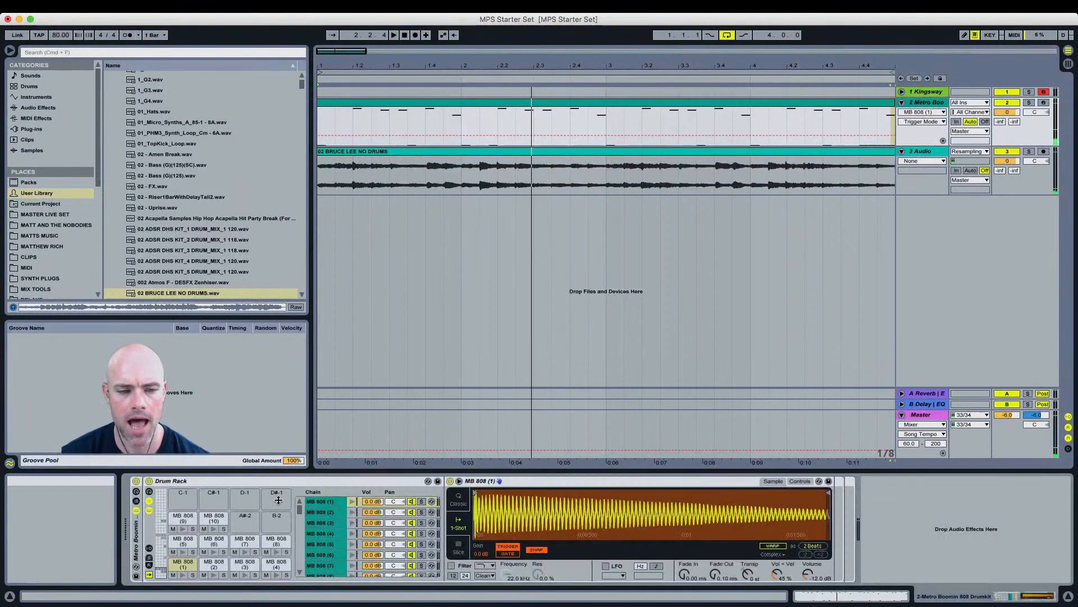
{"action": "left_click", "coordinate": [167, 536]}
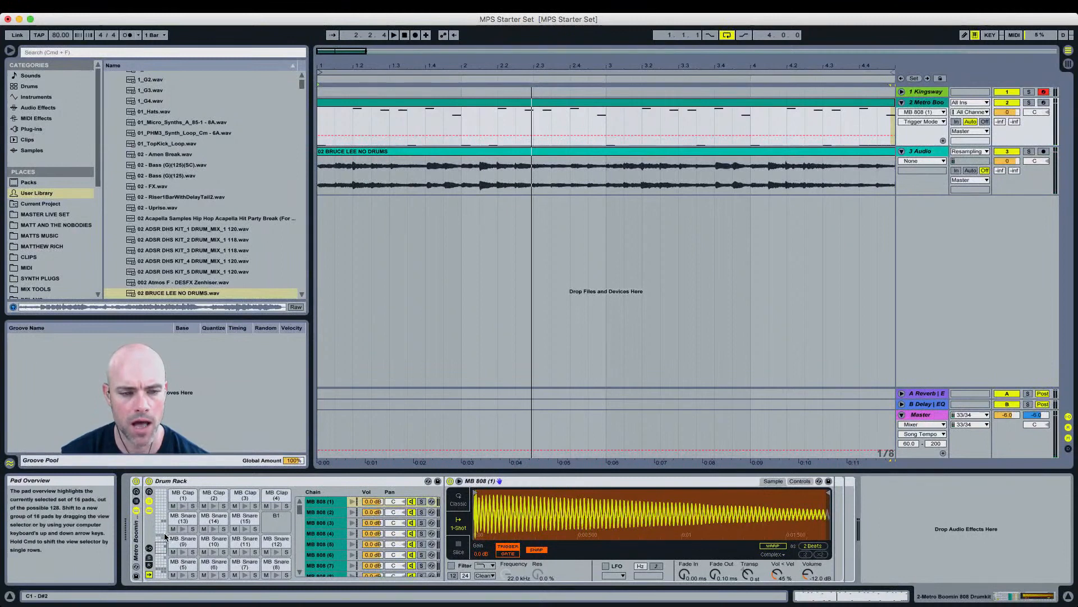
{"action": "left_click", "coordinate": [188, 519]}
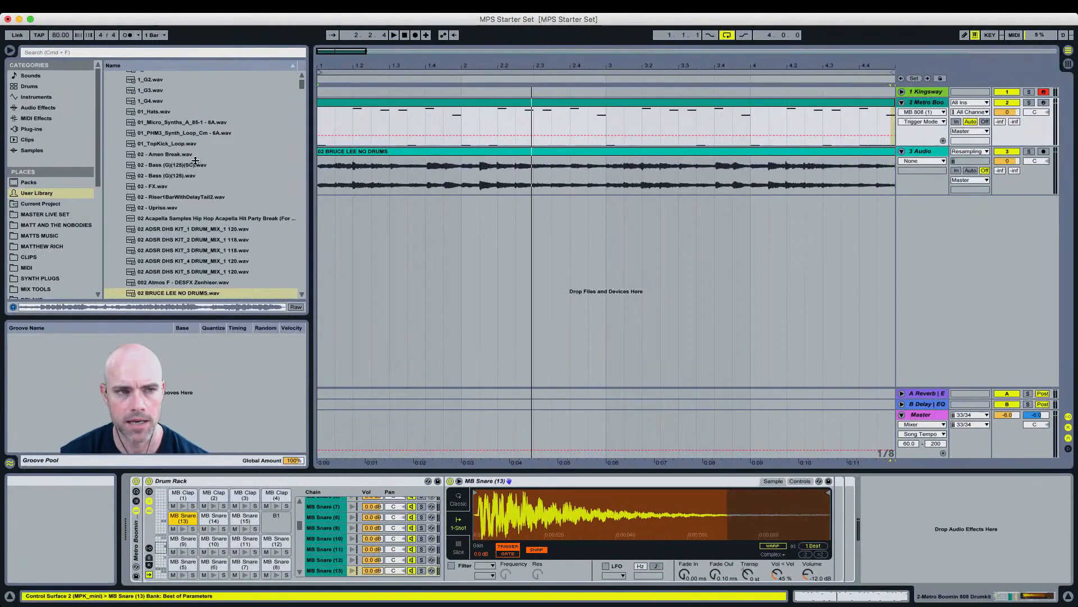
Step: Search the browser for reverb and add a Reverb device to the MB Snare (13) pad
{"action": "key", "text": "super+f"}
{"action": "type", "text": "reverb"}
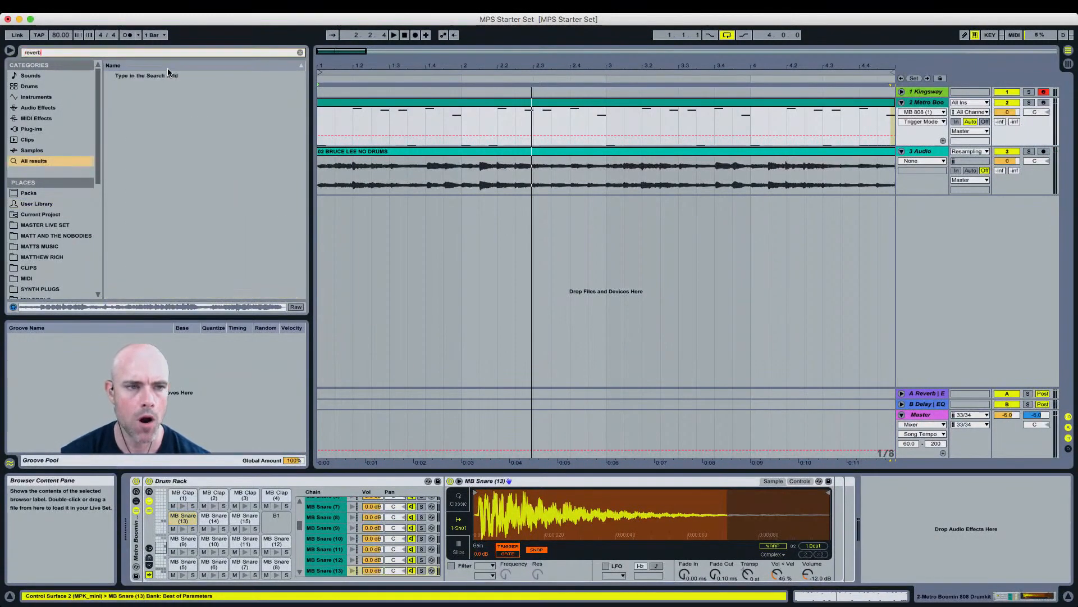
{"action": "mouse_move", "coordinate": [140, 78]}
{"action": "left_mouse_down"}
{"action": "mouse_move", "coordinate": [388, 188]}
{"action": "mouse_move", "coordinate": [771, 438]}
{"action": "mouse_move", "coordinate": [827, 516]}
{"action": "left_mouse_up"}
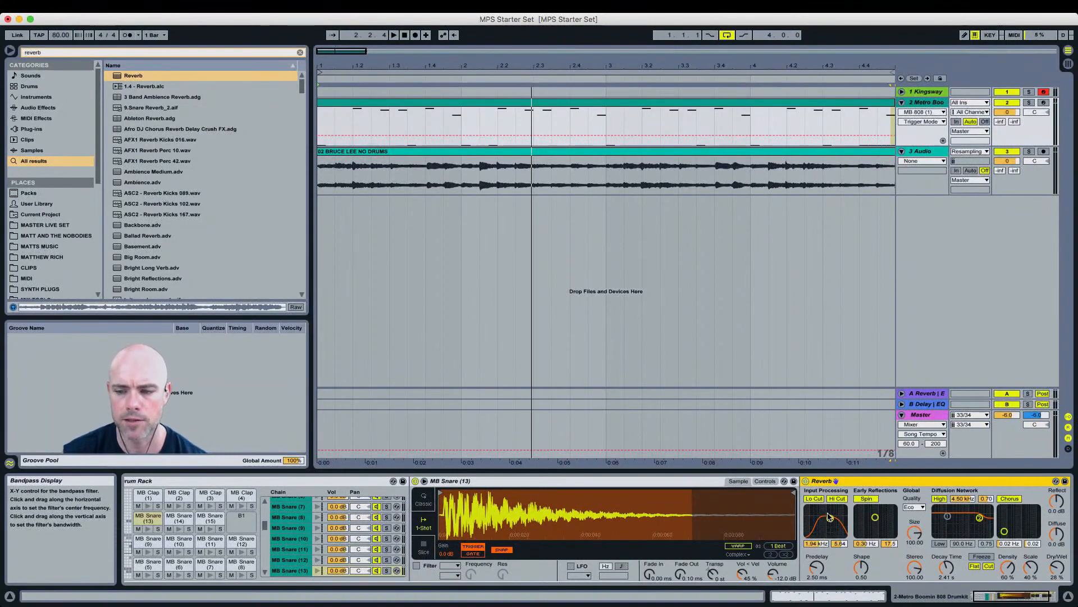
{"action": "left_click", "coordinate": [952, 572]}
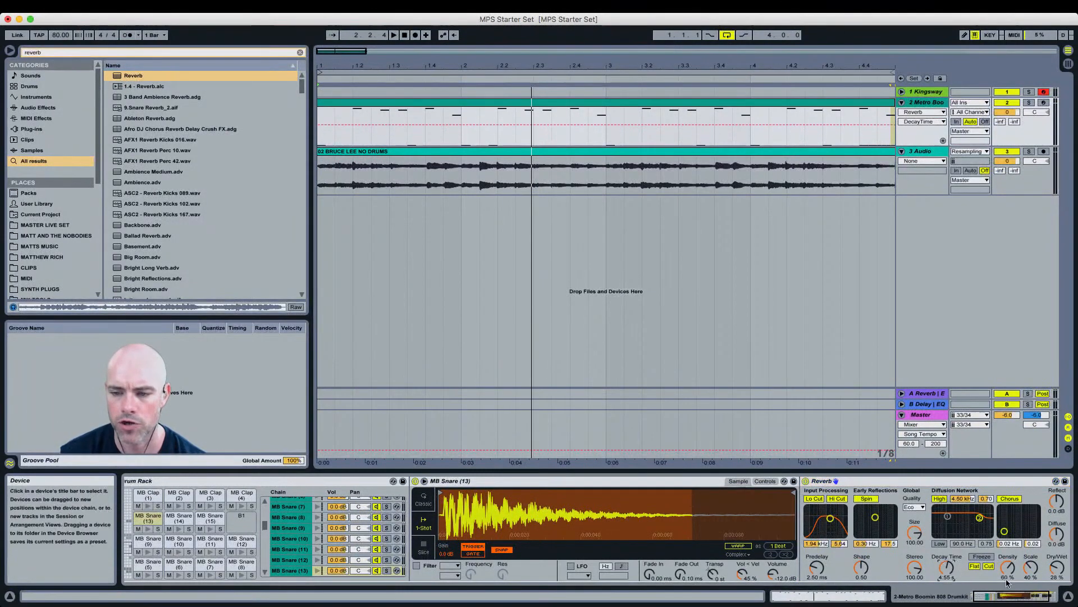
Step: Raise the Reverb's Dry/Wet amount on the MB Snare (13) pad and play the beat
{"action": "left_click", "coordinate": [1055, 569]}
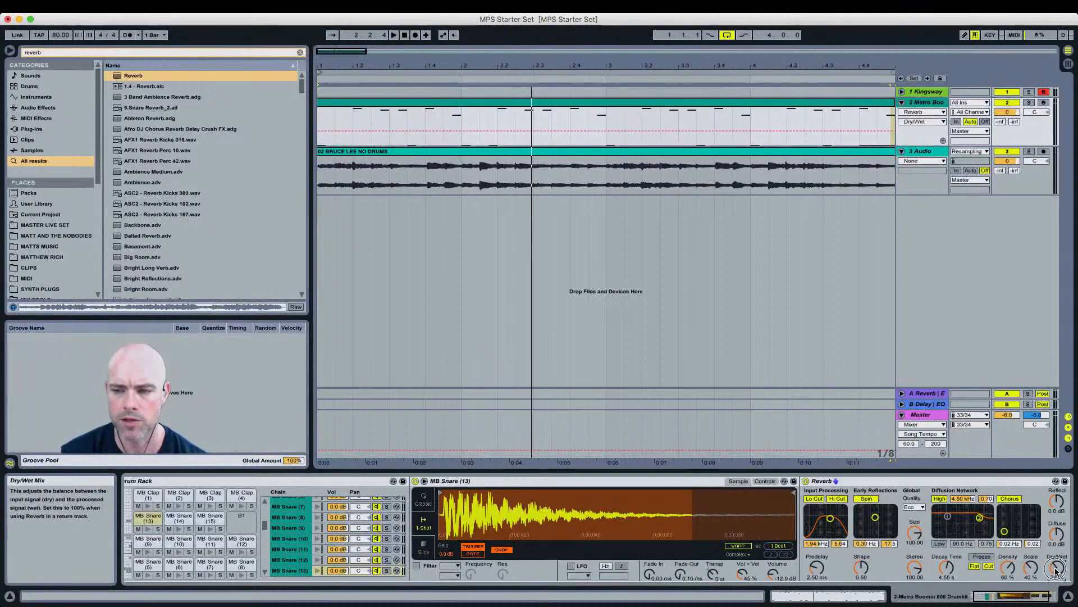
{"action": "key", "text": "space"}
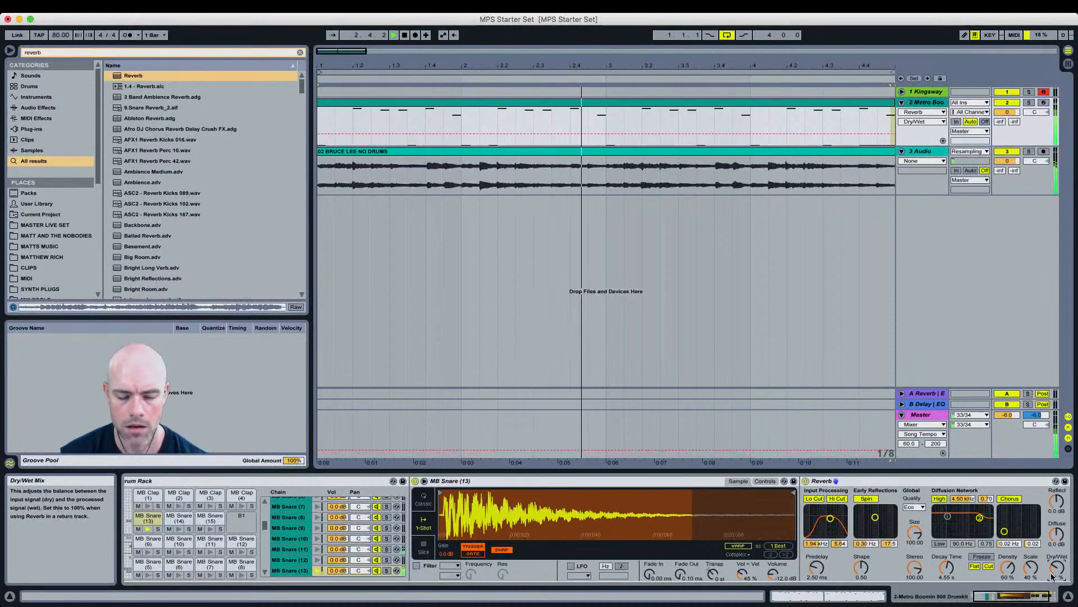
Step: Select the MB Snare (11) pad, search the browser for auto and add an Auto Filter device to it
{"action": "left_click", "coordinate": [220, 538]}
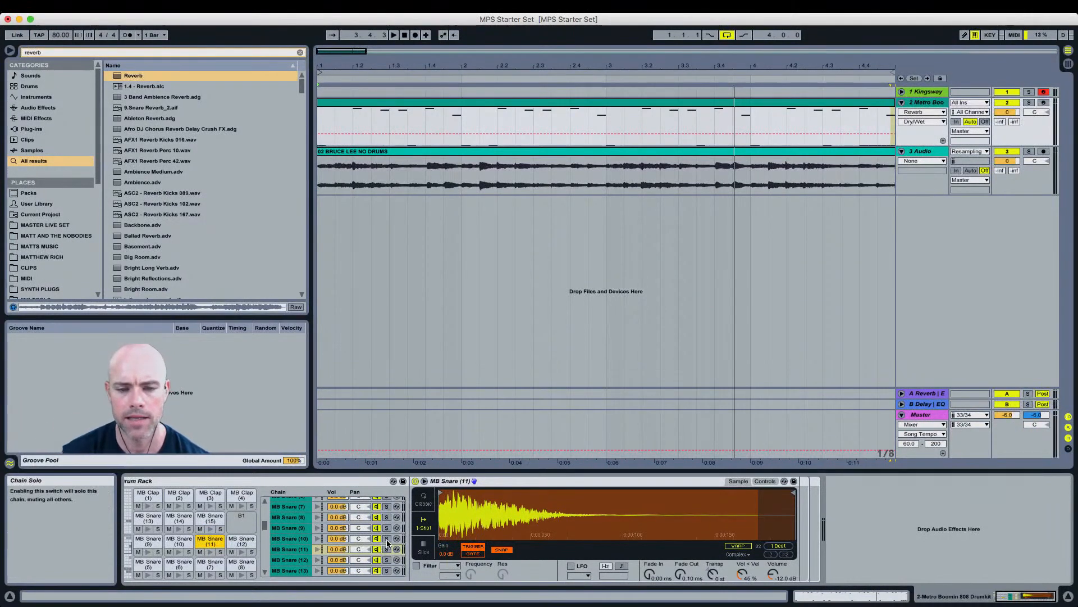
{"action": "left_click", "coordinate": [109, 53]}
{"action": "type", "text": "auto"}
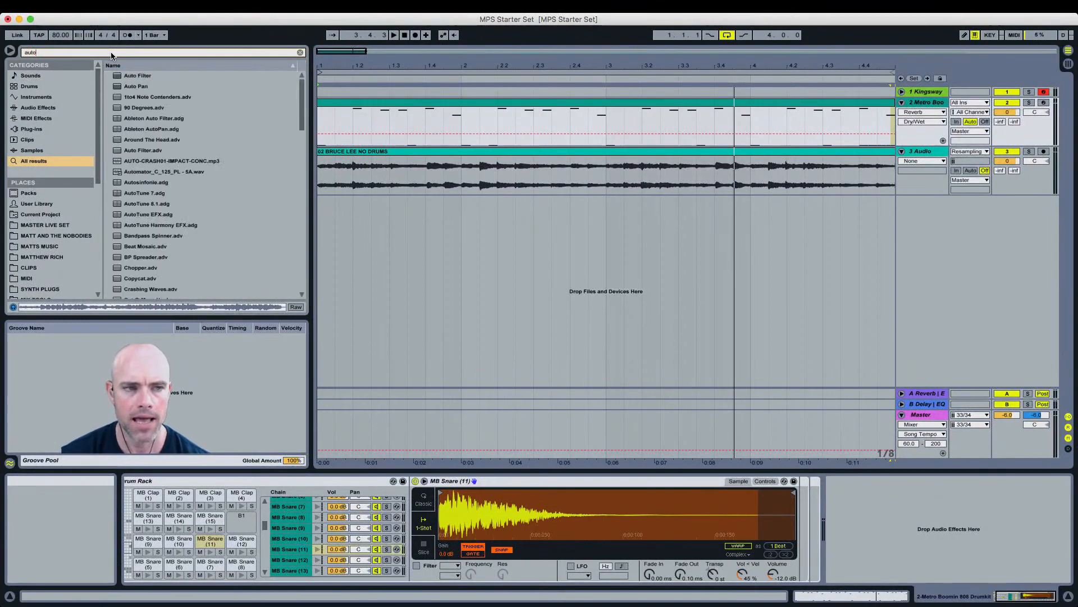
{"action": "left_click", "coordinate": [133, 77]}
{"action": "left_click_drag", "start_coordinate": [789, 511], "coordinate": [795, 523]}
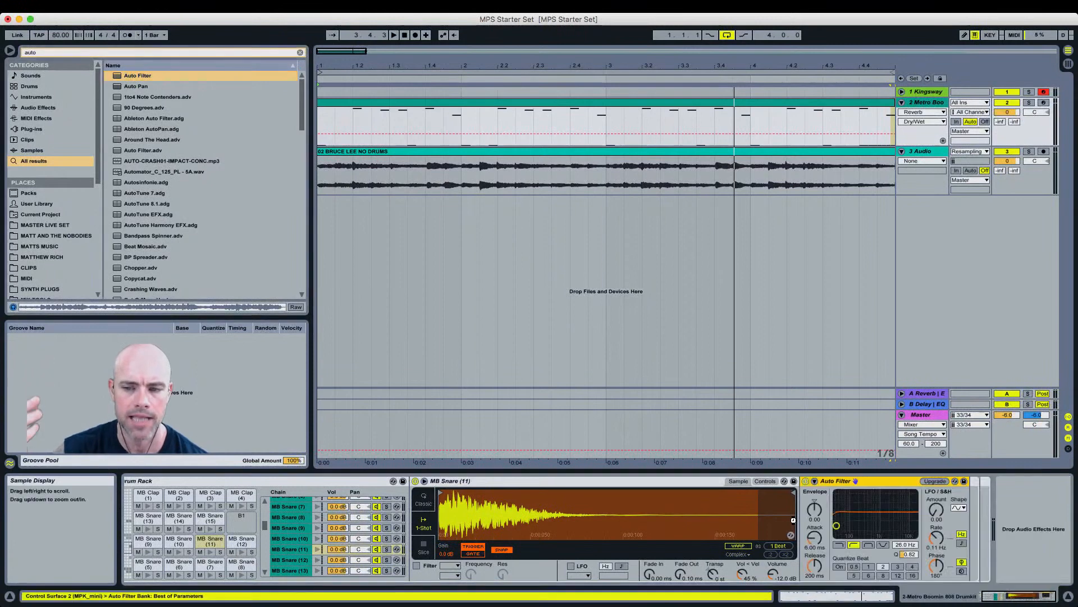
Step: Choose the Auto Filter's type and sweep its cutoff frequency higher, then play the beat
{"action": "left_click", "coordinate": [838, 544]}
{"action": "left_click", "coordinate": [837, 526]}
{"action": "left_click_drag", "start_coordinate": [837, 528], "coordinate": [895, 525]}
{"action": "key", "text": "space"}
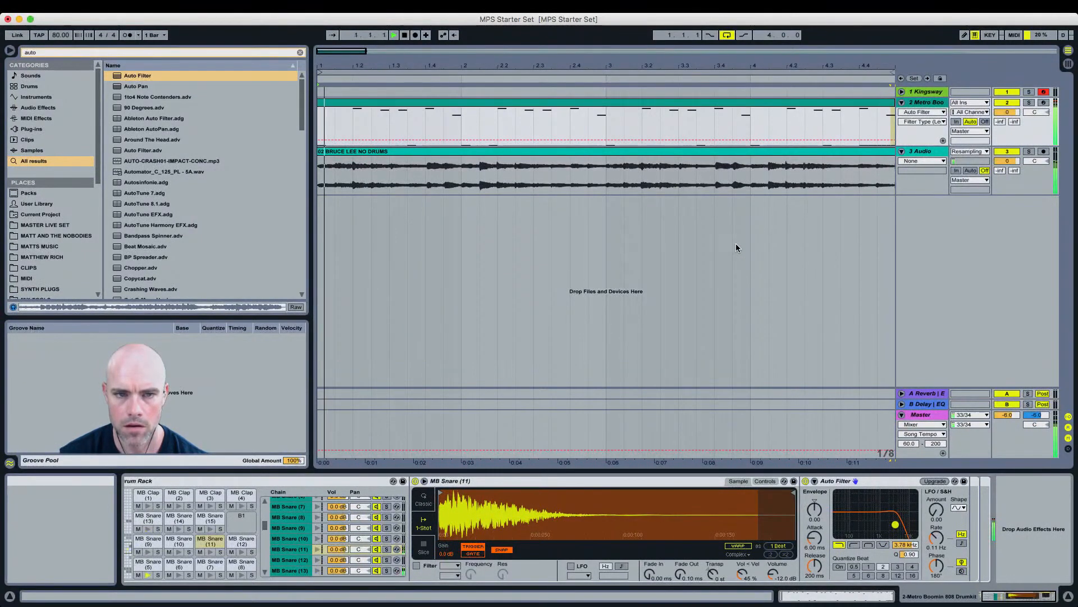
Step: Open the Metro Boomin clip's piano roll and scroll through its drum rows
{"action": "left_click_drag", "start_coordinate": [486, 62], "coordinate": [483, 57]}
{"action": "key", "text": "space"}
{"action": "key", "text": "shift+Tab"}
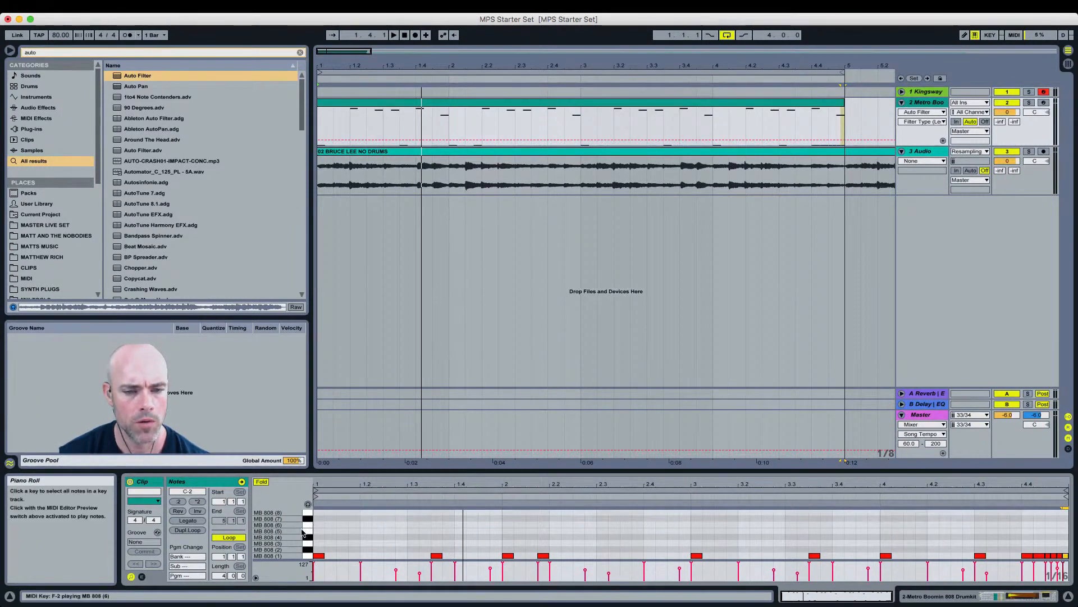
{"action": "scroll", "coordinate": [303, 535], "scroll_direction": "up", "scroll_amount": 5}
{"action": "scroll", "coordinate": [303, 538], "scroll_direction": "up", "scroll_amount": 6}
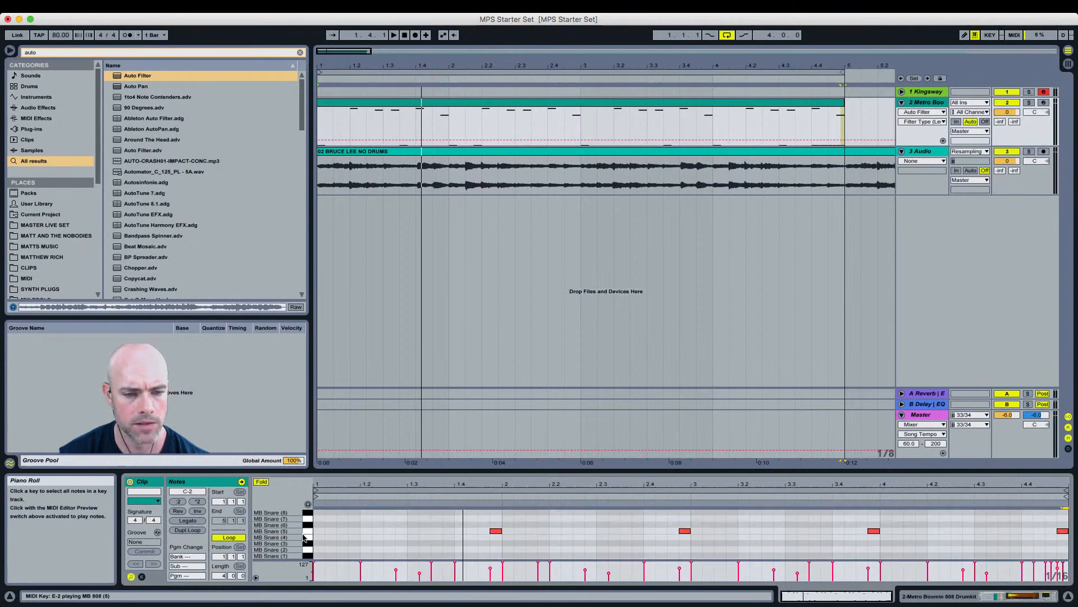
{"action": "scroll", "coordinate": [304, 537], "scroll_direction": "up", "scroll_amount": 3}
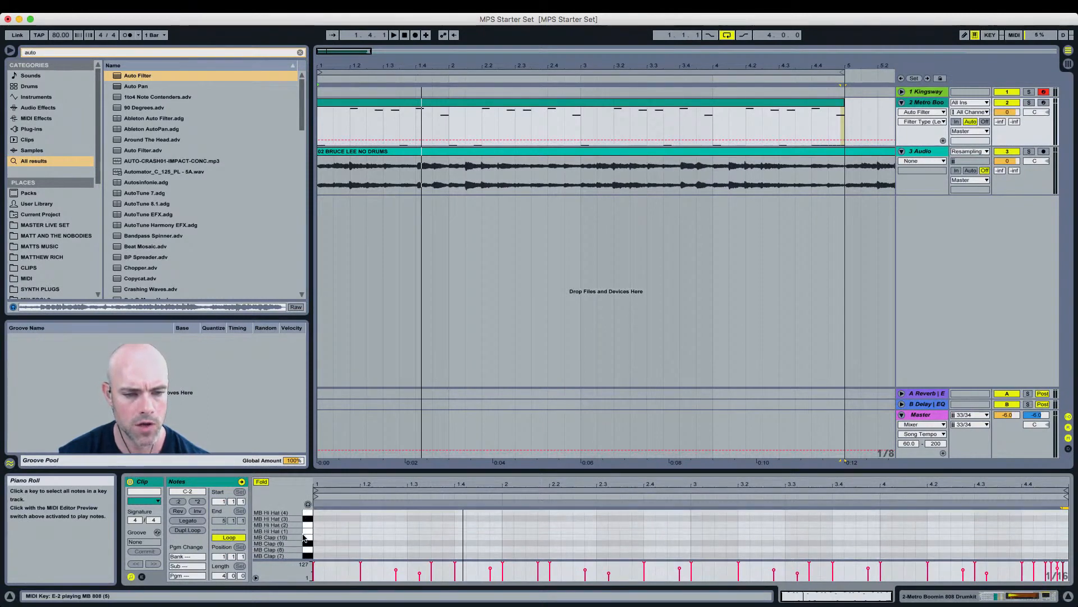
{"action": "scroll", "coordinate": [303, 537], "scroll_direction": "down", "scroll_amount": 3}
{"action": "scroll", "coordinate": [303, 537], "scroll_direction": "down", "scroll_amount": 2}
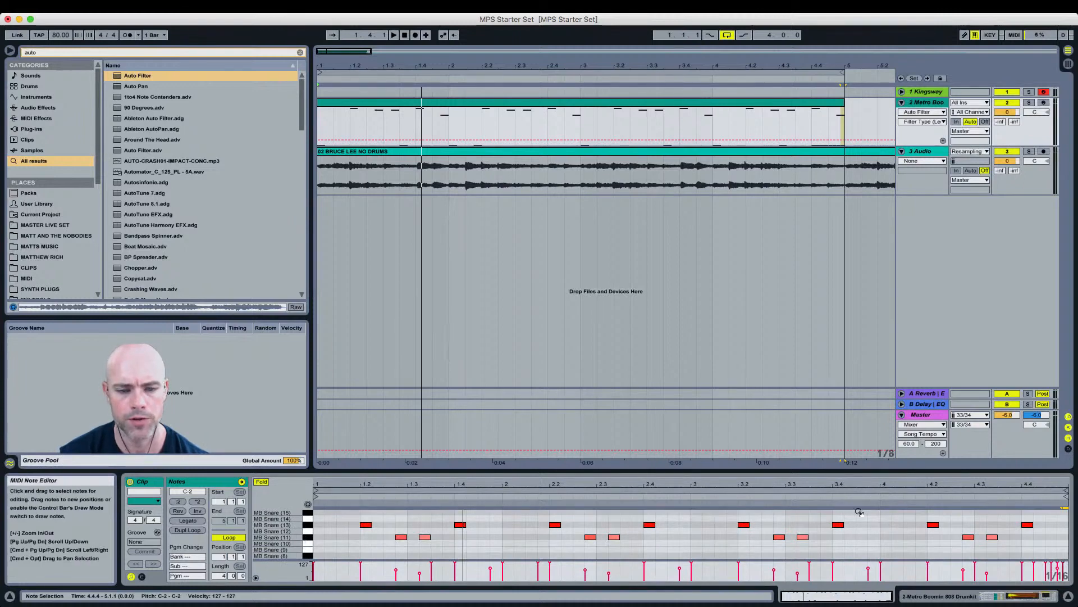
{"action": "scroll", "coordinate": [909, 528], "scroll_direction": "up", "scroll_amount": 2}
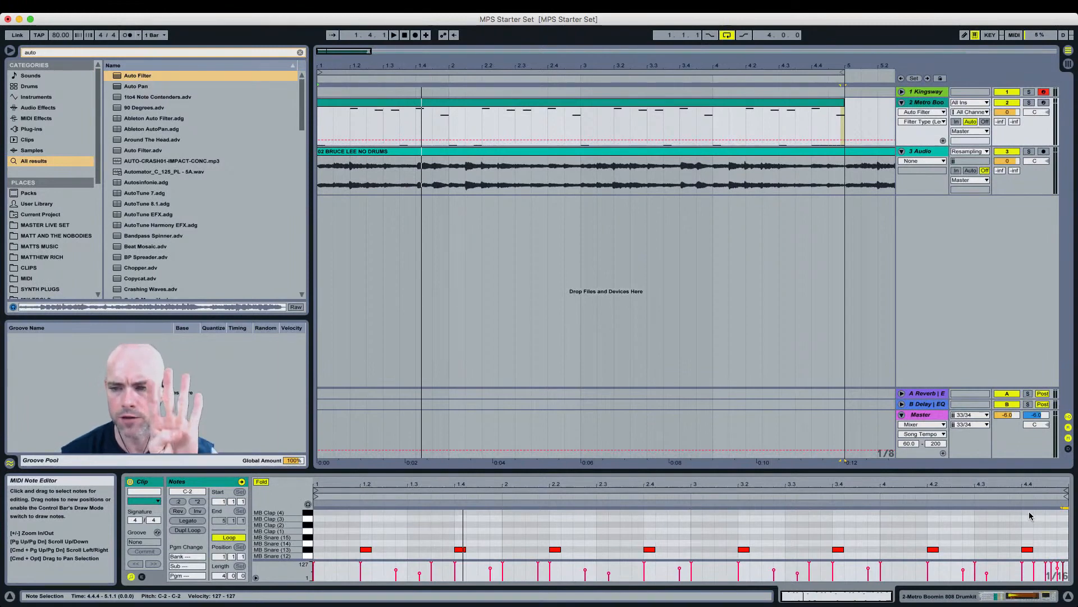
Step: Preview the clap rows and add a clap note on the last beat of bar 4
{"action": "left_click", "coordinate": [308, 513]}
{"action": "left_click", "coordinate": [308, 519]}
{"action": "left_click", "coordinate": [309, 525]}
{"action": "left_click", "coordinate": [309, 524]}
{"action": "scroll", "coordinate": [308, 531], "scroll_direction": "up", "scroll_amount": 3}
{"action": "left_click", "coordinate": [309, 531]}
{"action": "left_click", "coordinate": [307, 527]}
{"action": "left_click", "coordinate": [309, 520]}
{"action": "scroll", "coordinate": [308, 520], "scroll_direction": "up", "scroll_amount": 2}
{"action": "left_click", "coordinate": [309, 524]}
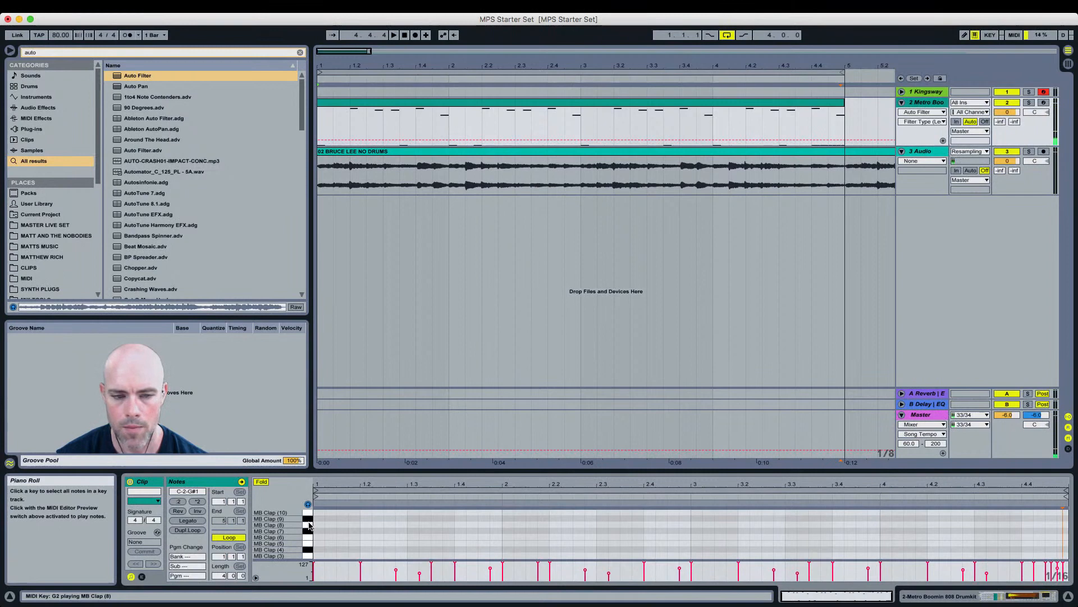
{"action": "double_click", "coordinate": [1026, 526]}
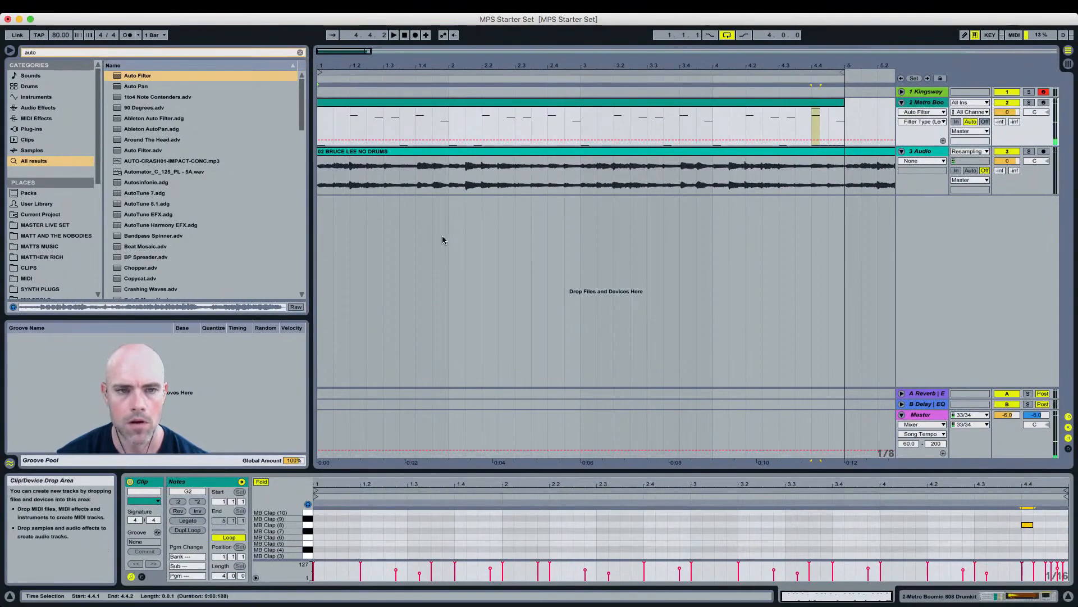
Step: Preview the hi-hat rows and draw four MB Hi Hat (5) notes at the start of bar 1
{"action": "scroll", "coordinate": [298, 525], "scroll_direction": "up", "scroll_amount": 3}
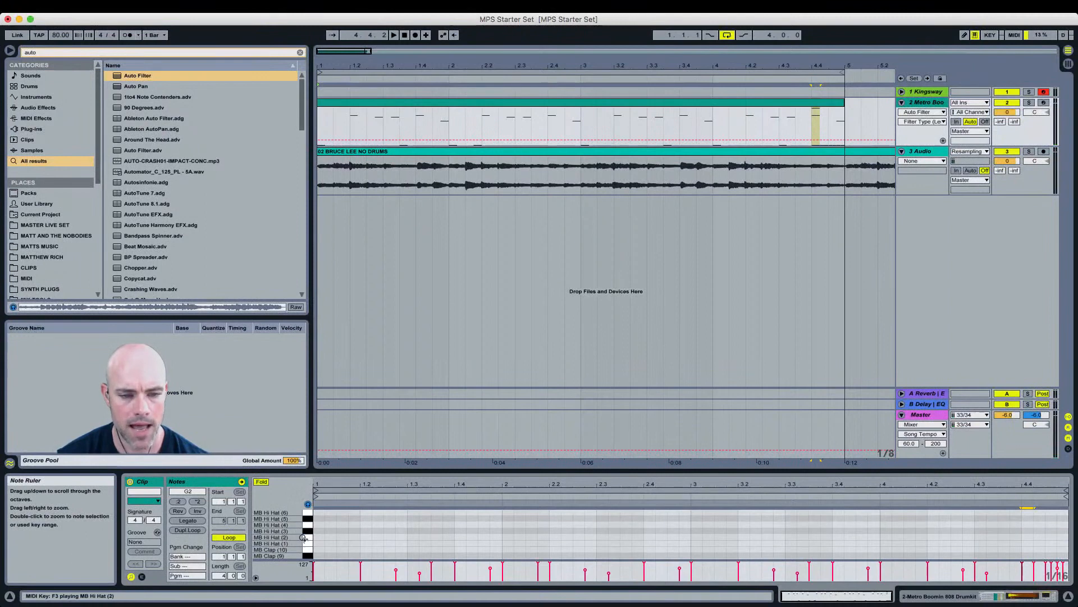
{"action": "left_click", "coordinate": [306, 537]}
{"action": "left_click", "coordinate": [306, 531]}
{"action": "left_click", "coordinate": [307, 520]}
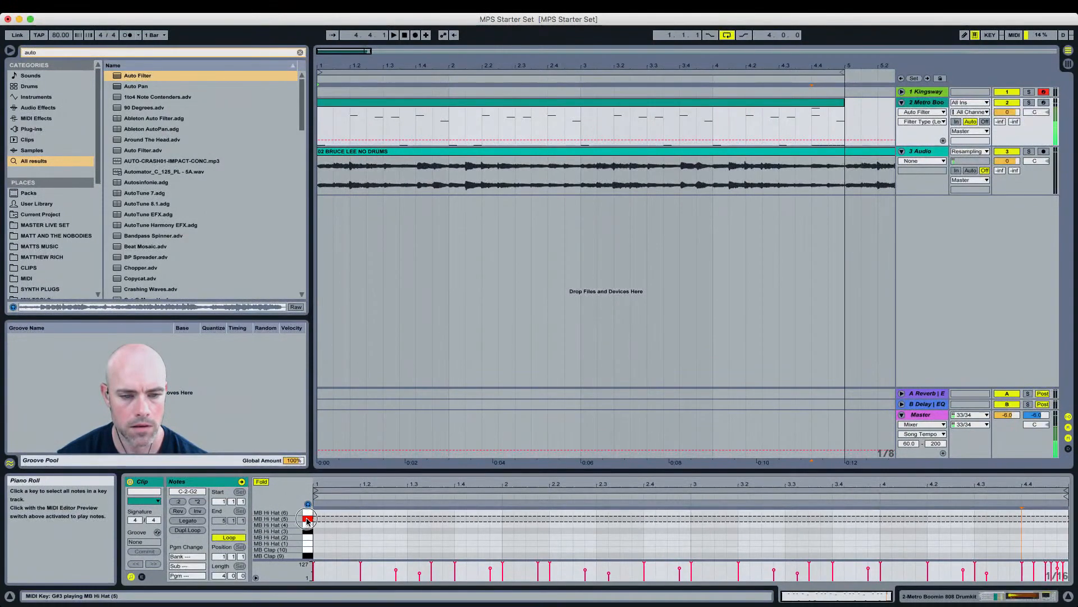
{"action": "double_click", "coordinate": [317, 519]}
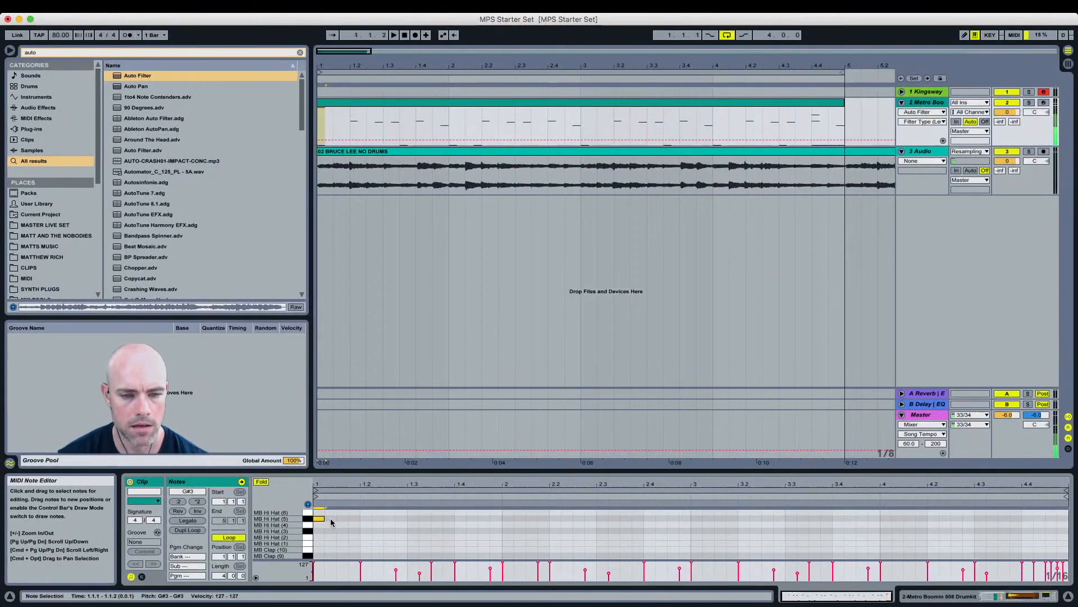
{"action": "double_click", "coordinate": [330, 520]}
{"action": "double_click", "coordinate": [343, 519]}
{"action": "double_click", "coordinate": [353, 518]}
Step: Zoom in, switch to a triplet grid and extend the hi-hat notes up to beat 1.2
{"action": "key", "text": "space"}
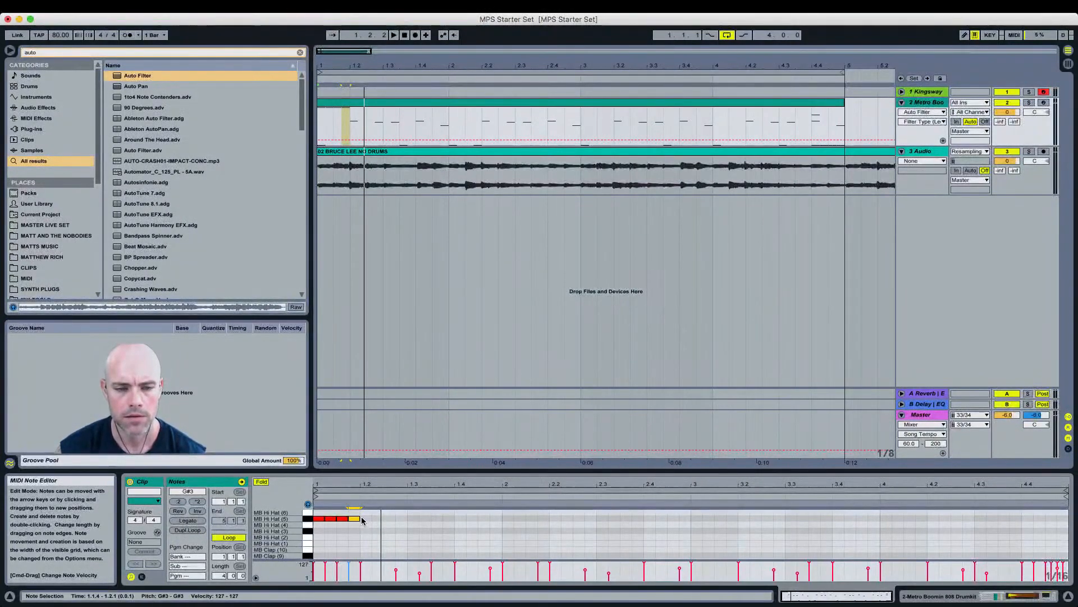
{"action": "left_click_drag", "start_coordinate": [364, 483], "coordinate": [364, 484]}
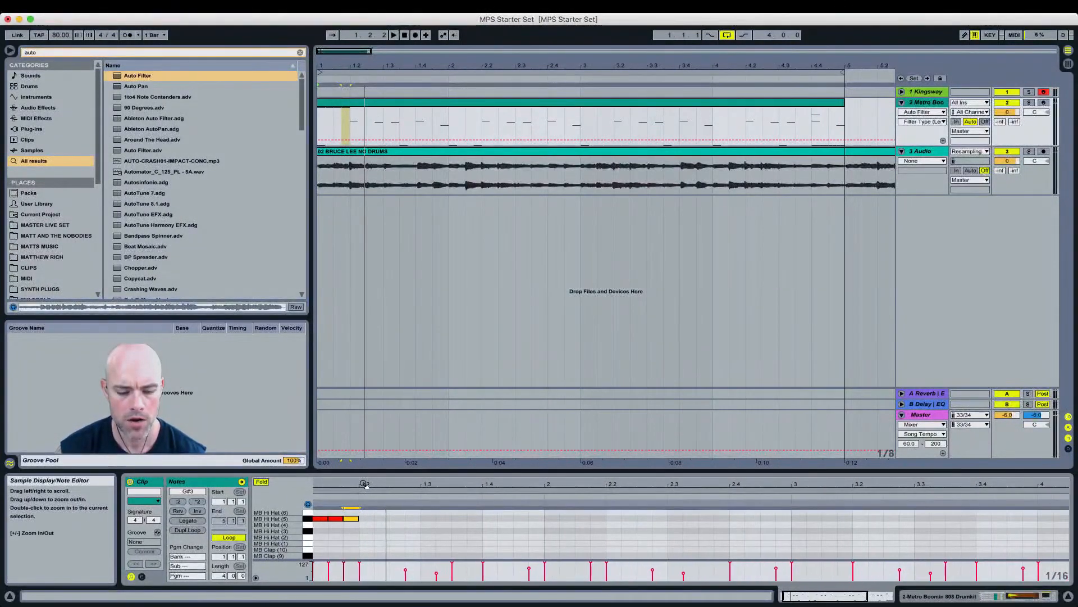
{"action": "key", "text": "super+3"}
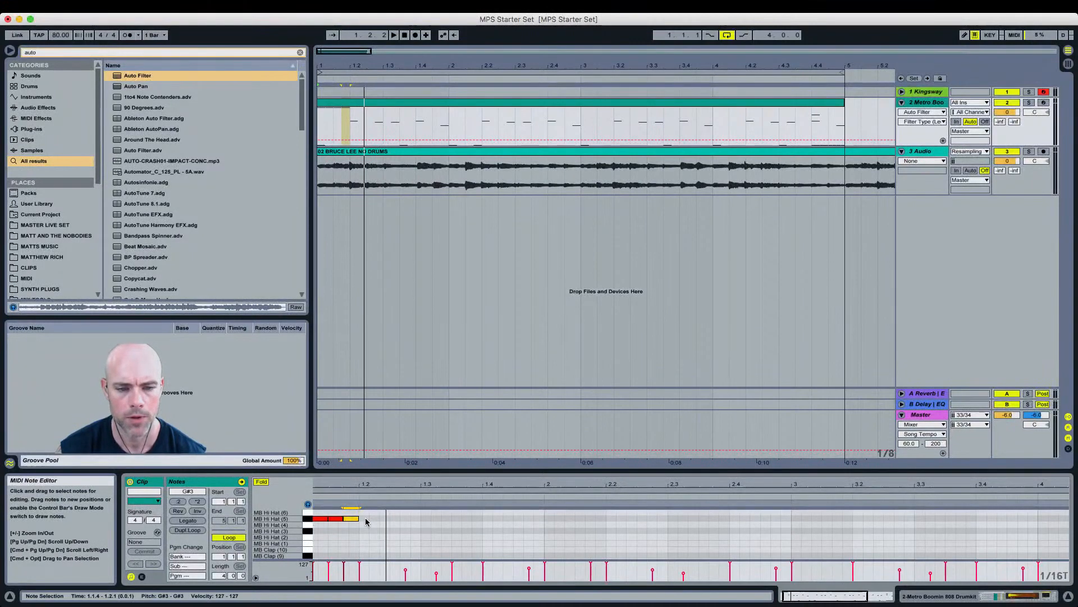
{"action": "left_click_drag", "start_coordinate": [365, 521], "coordinate": [390, 522]}
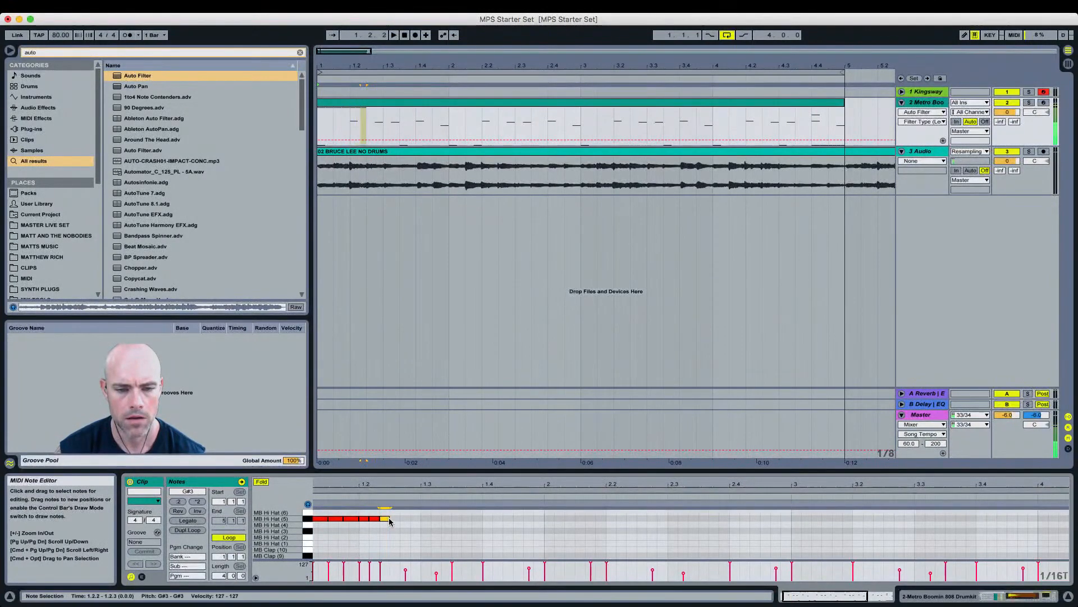
Step: Narrow the grid and duplicate a hi-hat note three times to make a faster hi-hat roll
{"action": "key", "text": "space"}
{"action": "key", "text": "space"}
{"action": "key", "text": "super+1"}
{"action": "left_click_drag", "start_coordinate": [369, 518], "coordinate": [364, 517]}
{"action": "key", "text": "super+d"}
{"action": "key", "text": "super+d"}
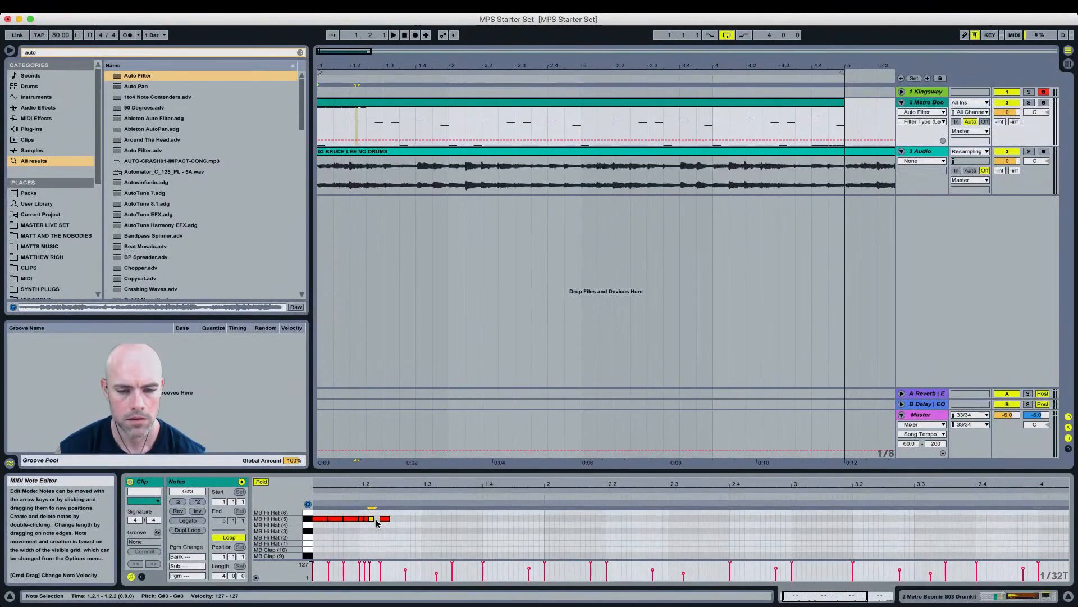
{"action": "key", "text": "super+d"}
{"action": "key", "text": "super+2"}
{"action": "key", "text": "super+4"}
{"action": "key", "text": "super+4"}
Step: Enable Draw Mode, draw a run of fast hi-hat notes after beat 1.2, nudge them right and play
{"action": "right_click", "coordinate": [378, 511]}
{"action": "left_click", "coordinate": [392, 502]}
{"action": "right_click", "coordinate": [387, 513]}
{"action": "left_click", "coordinate": [391, 506]}
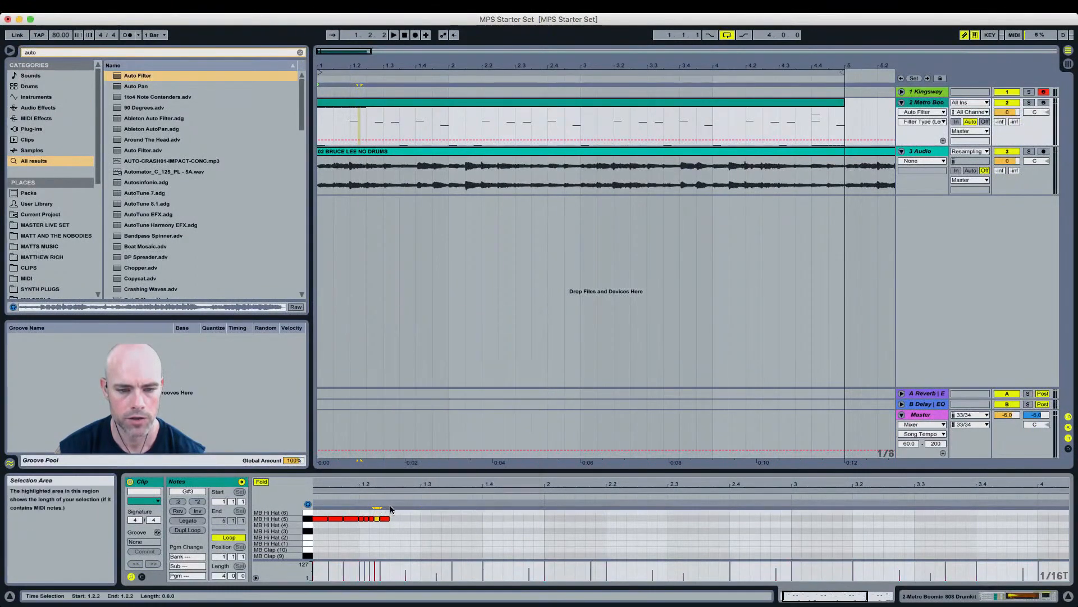
{"action": "right_click", "coordinate": [388, 509]}
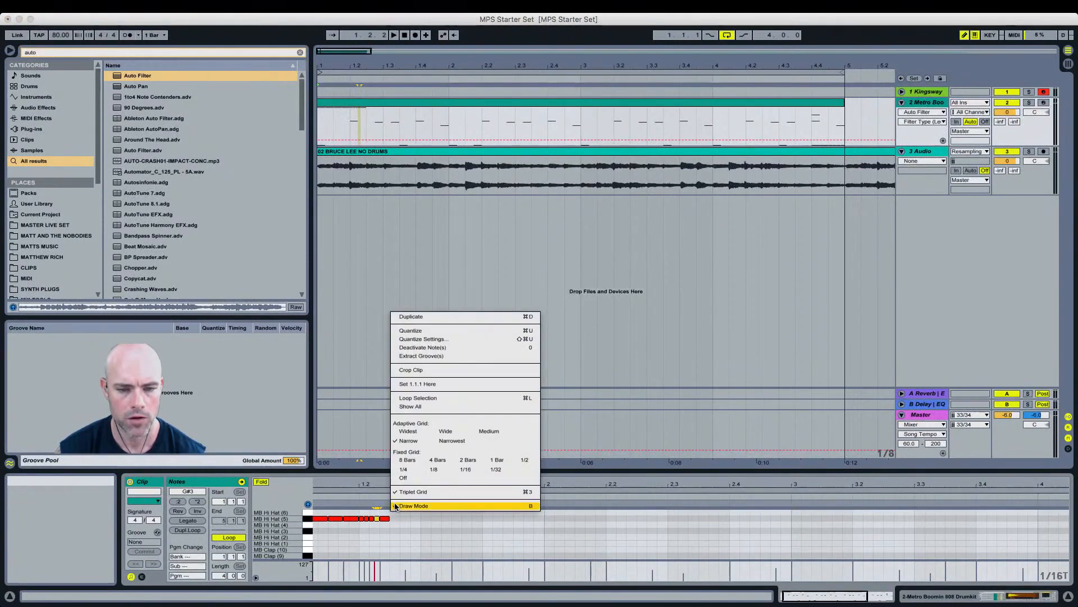
{"action": "left_click", "coordinate": [396, 508]}
{"action": "left_click", "coordinate": [376, 519]}
{"action": "left_click_drag", "start_coordinate": [376, 519], "coordinate": [392, 523]}
{"action": "key", "text": "Right"}
{"action": "key", "text": "space"}
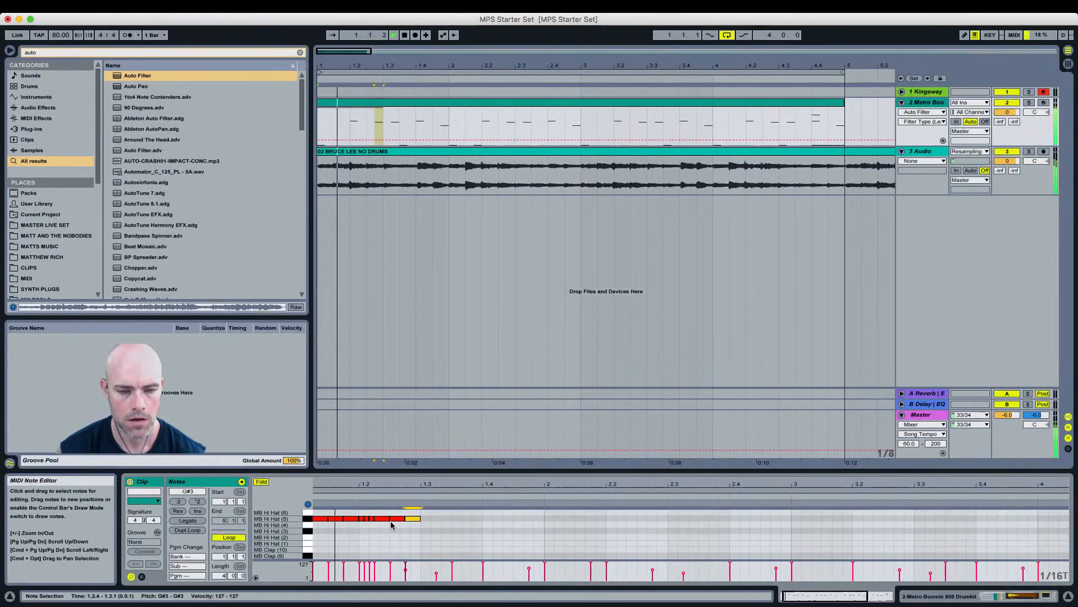
{"action": "key", "text": "space"}
Step: Select all MB Hi Hat (5) notes and duplicate the pattern until it fills all four bars
{"action": "scroll", "coordinate": [413, 527], "scroll_direction": "left", "scroll_amount": 1}
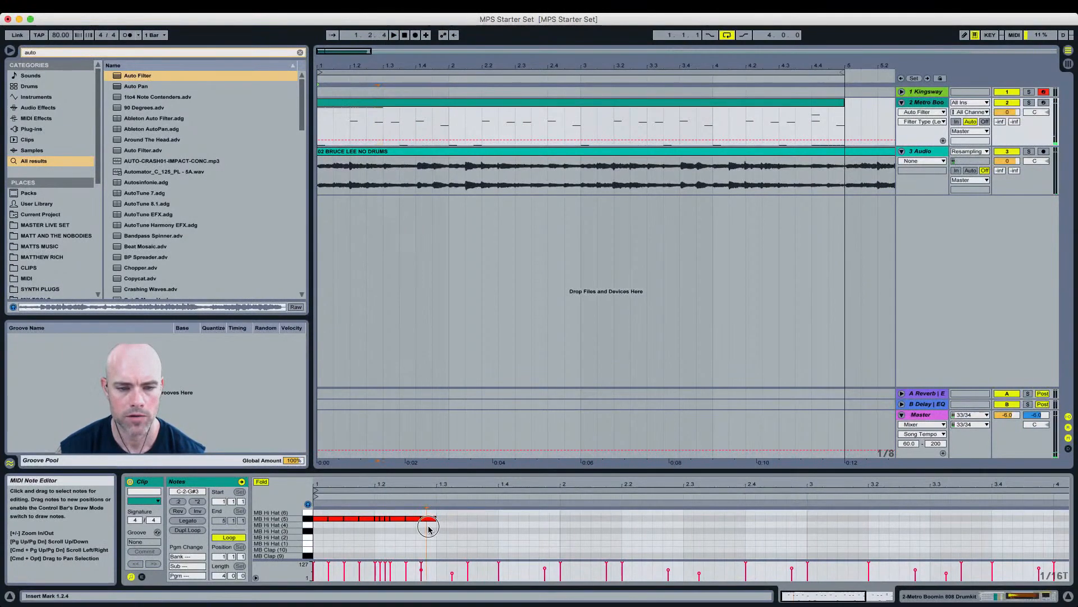
{"action": "left_click", "coordinate": [307, 519]}
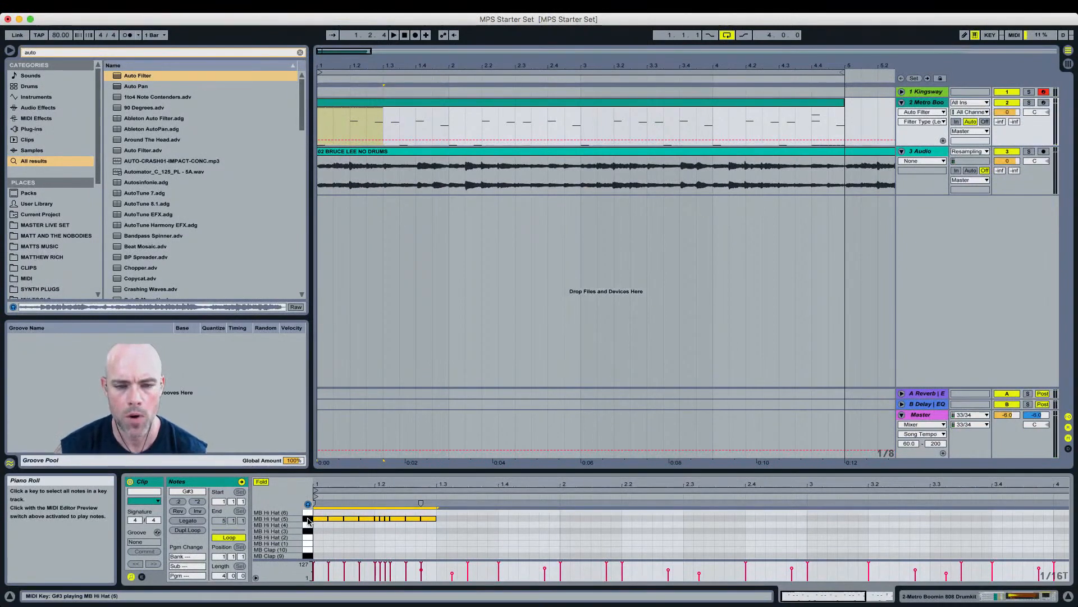
{"action": "key", "text": "super+d"}
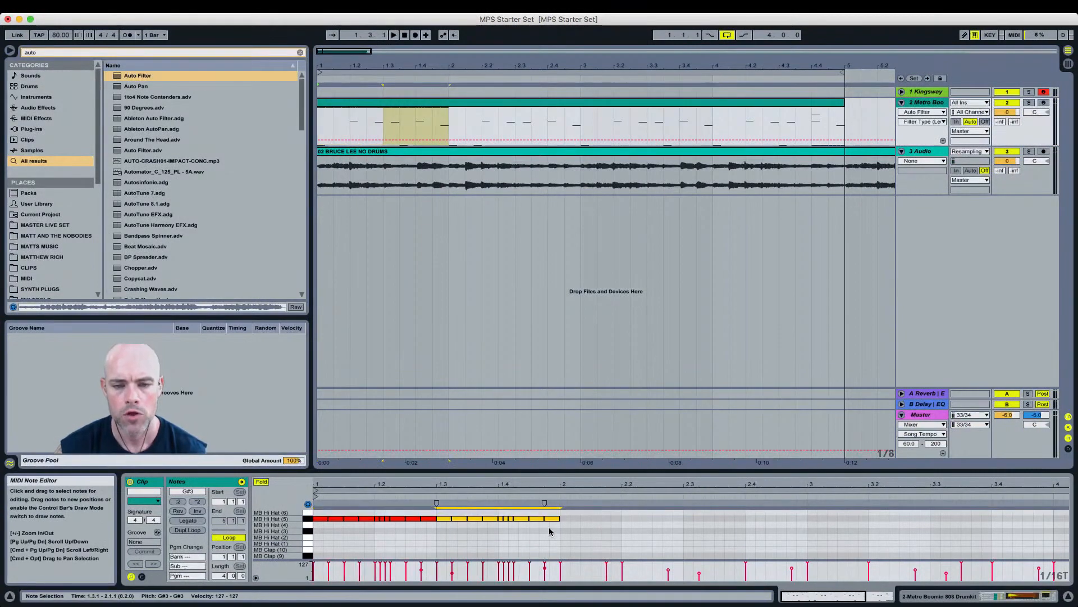
{"action": "left_click_drag", "start_coordinate": [554, 525], "coordinate": [318, 523]}
{"action": "left_click", "coordinate": [308, 519]}
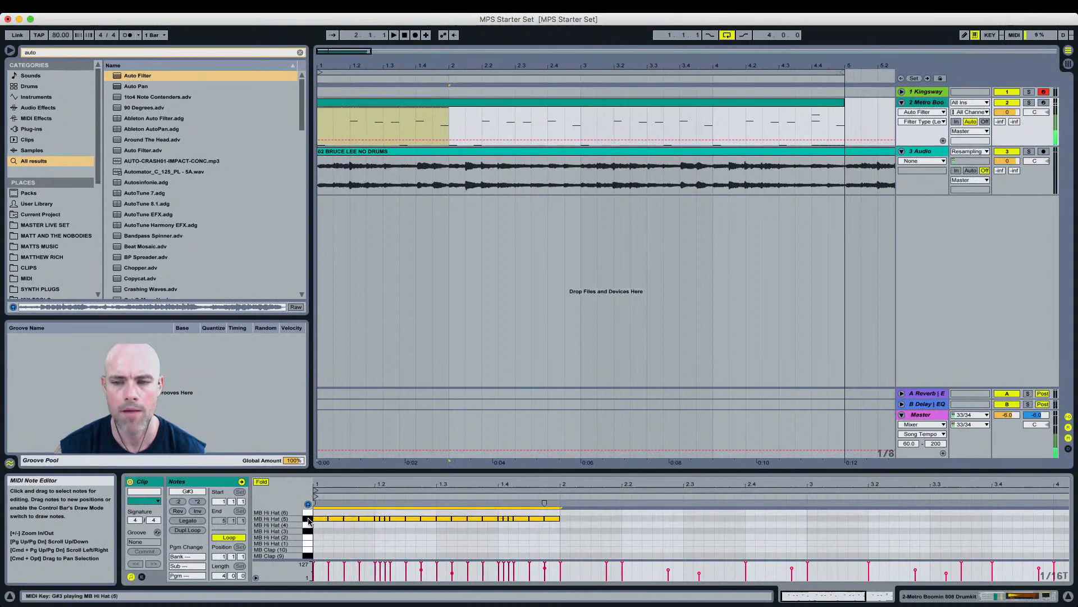
{"action": "key", "text": "super+d"}
{"action": "key", "text": "super+d"}
{"action": "scroll", "coordinate": [892, 562], "scroll_direction": "right", "scroll_amount": 3}
{"action": "key", "text": "super+d"}
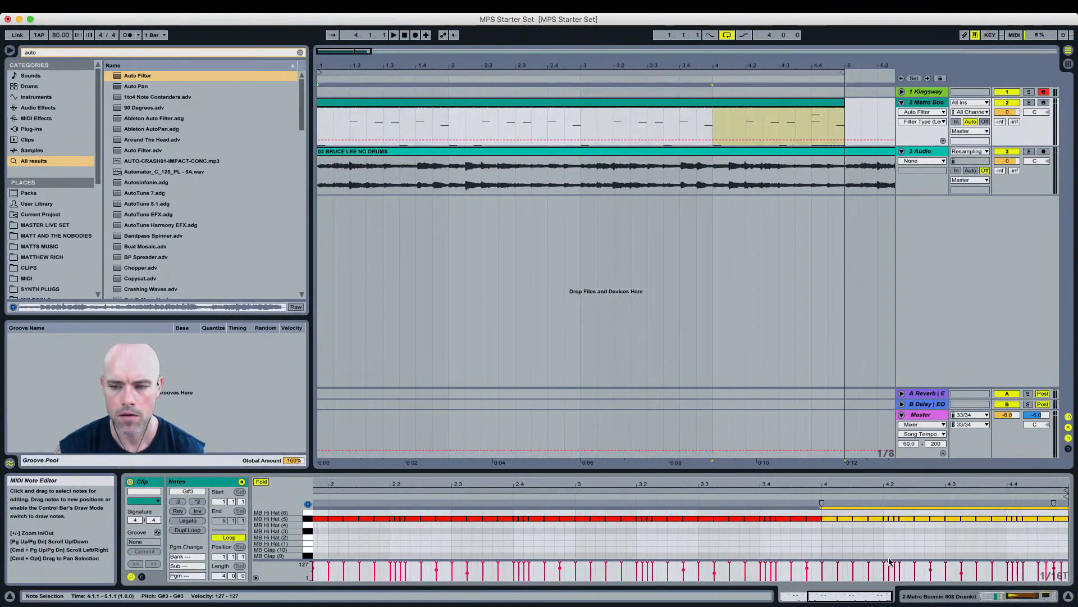
Step: Select the 808 roll notes at the end of bar 4 and move them up to the MB Hi Hat (5) row
{"action": "left_click", "coordinate": [1010, 529]}
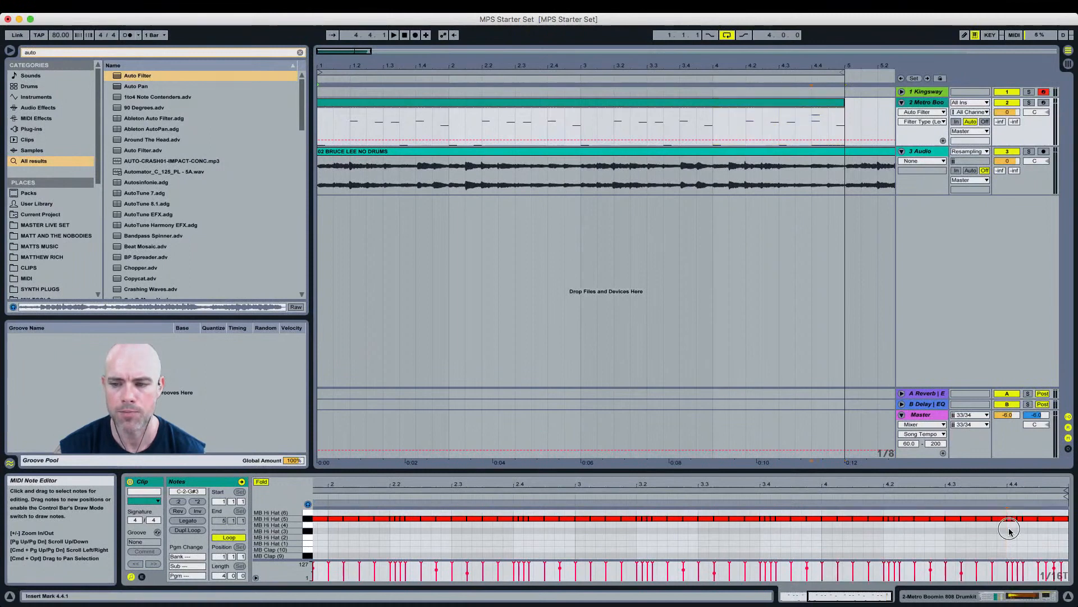
{"action": "scroll", "coordinate": [1019, 537], "scroll_direction": "down", "scroll_amount": 5}
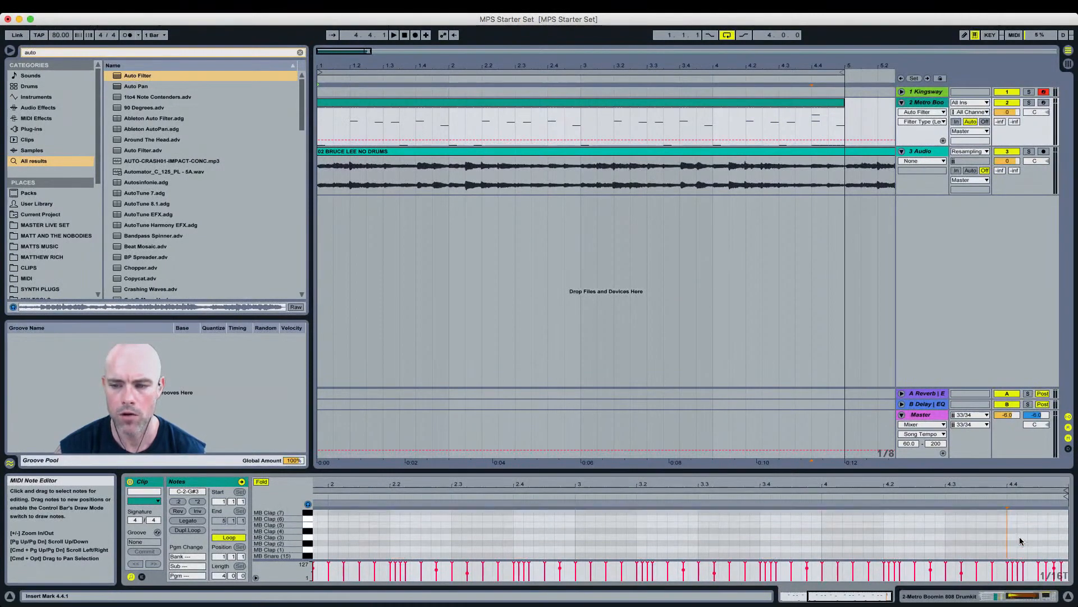
{"action": "scroll", "coordinate": [1020, 537], "scroll_direction": "down", "scroll_amount": 5}
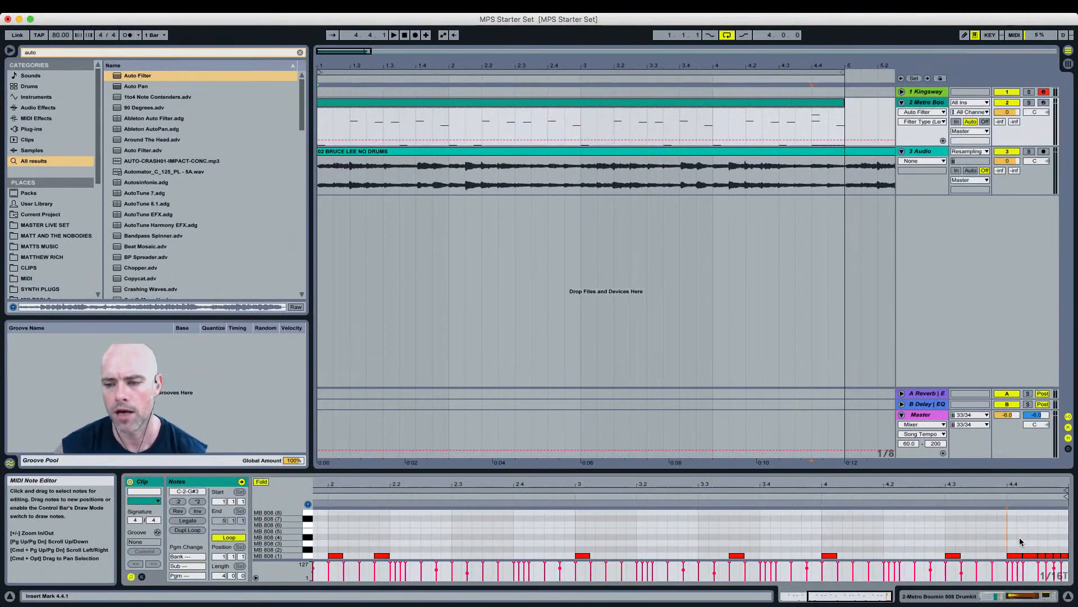
{"action": "left_click_drag", "start_coordinate": [1010, 538], "coordinate": [1057, 556]}
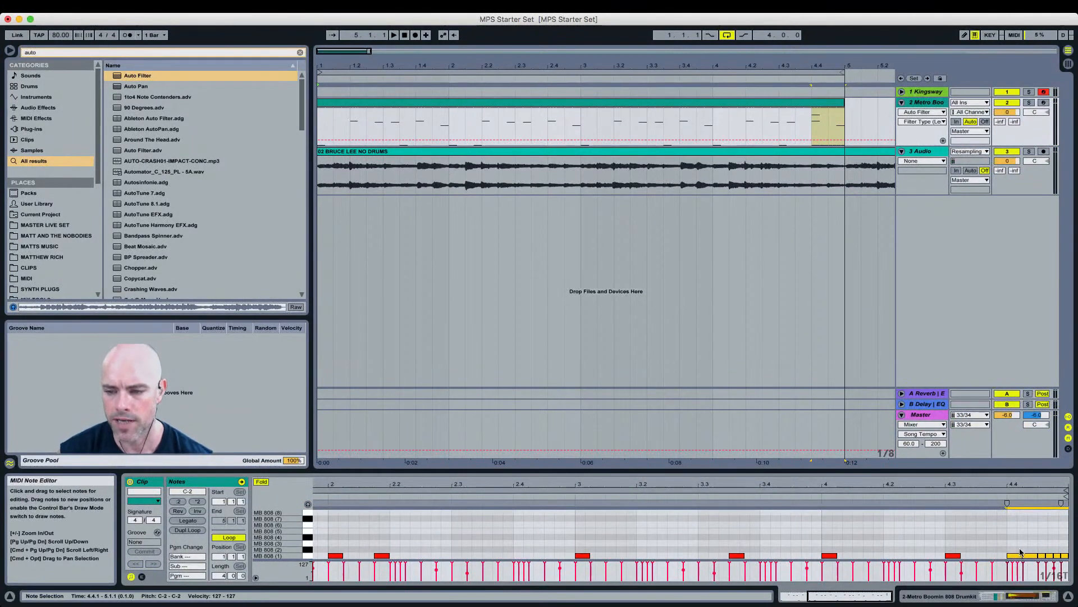
{"action": "mouse_move", "coordinate": [1020, 555]}
{"action": "left_mouse_down"}
{"action": "mouse_move", "coordinate": [1016, 504]}
{"action": "mouse_move", "coordinate": [1018, 548]}
{"action": "left_mouse_up"}
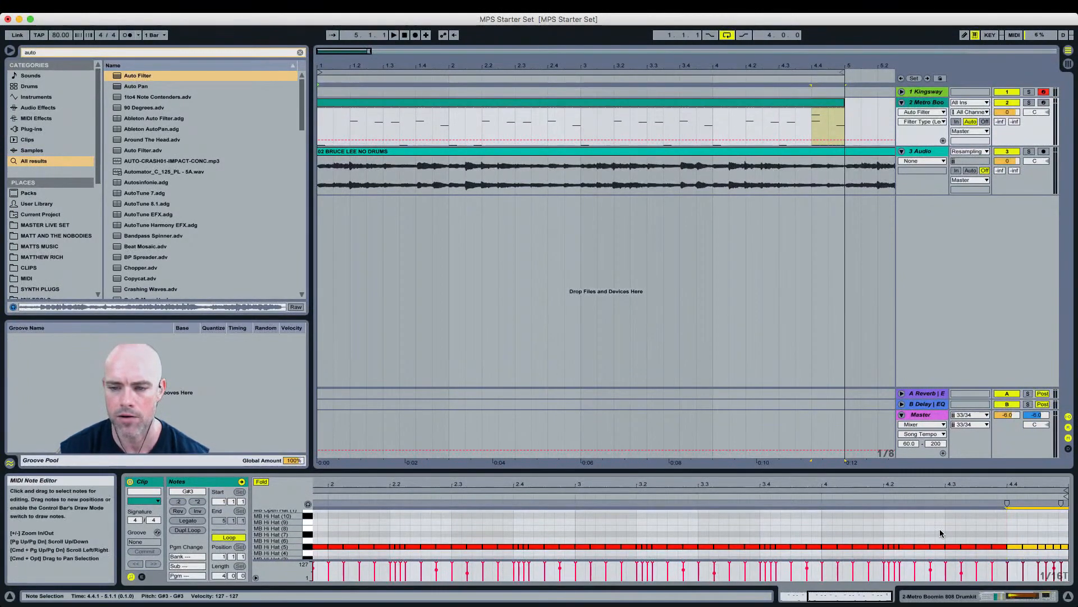
{"action": "scroll", "coordinate": [939, 528], "scroll_direction": "down", "scroll_amount": 2}
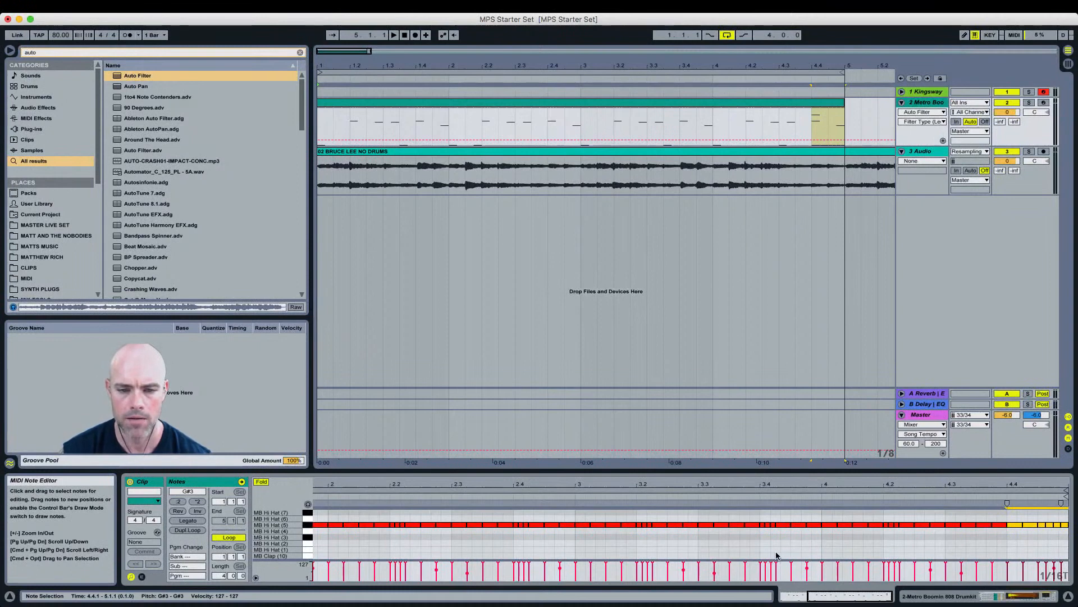
Step: Play back the hi-hat pattern to listen to it
{"action": "left_click_drag", "start_coordinate": [785, 482], "coordinate": [785, 479]}
{"action": "key", "text": "space"}
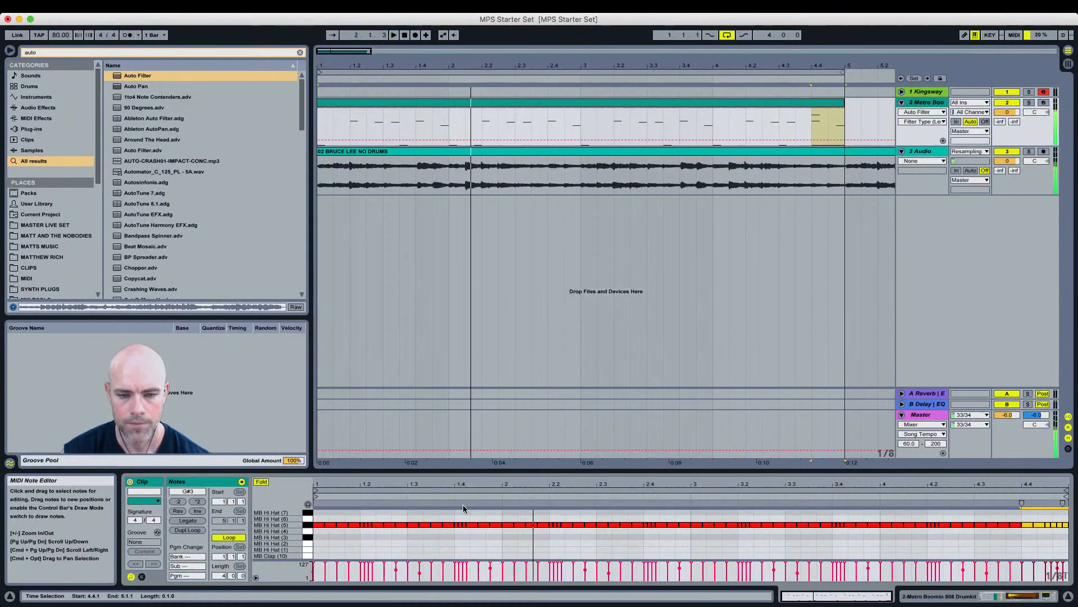
{"action": "key", "text": "space"}
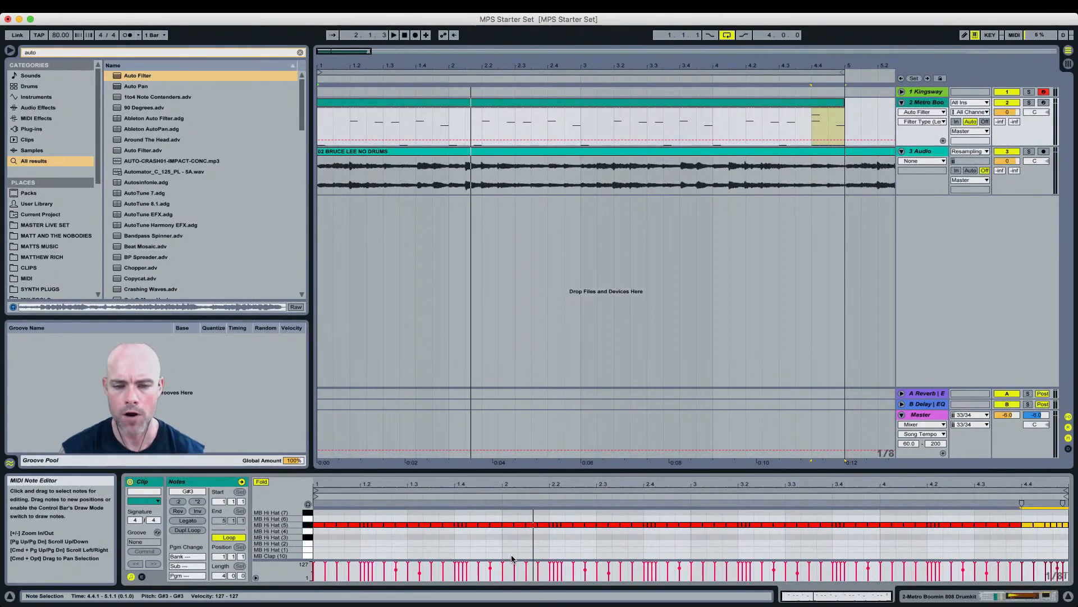
Step: Select time ranges across bar 2 and narrow the grid to inspect the hi-hat notes there
{"action": "left_click", "coordinate": [511, 510]}
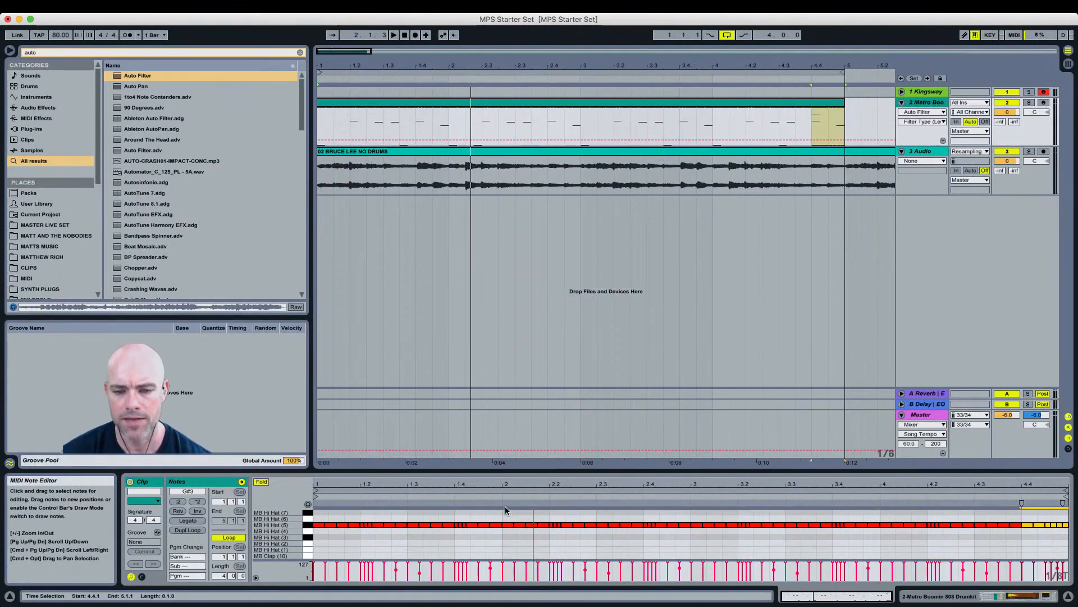
{"action": "left_click", "coordinate": [550, 515]}
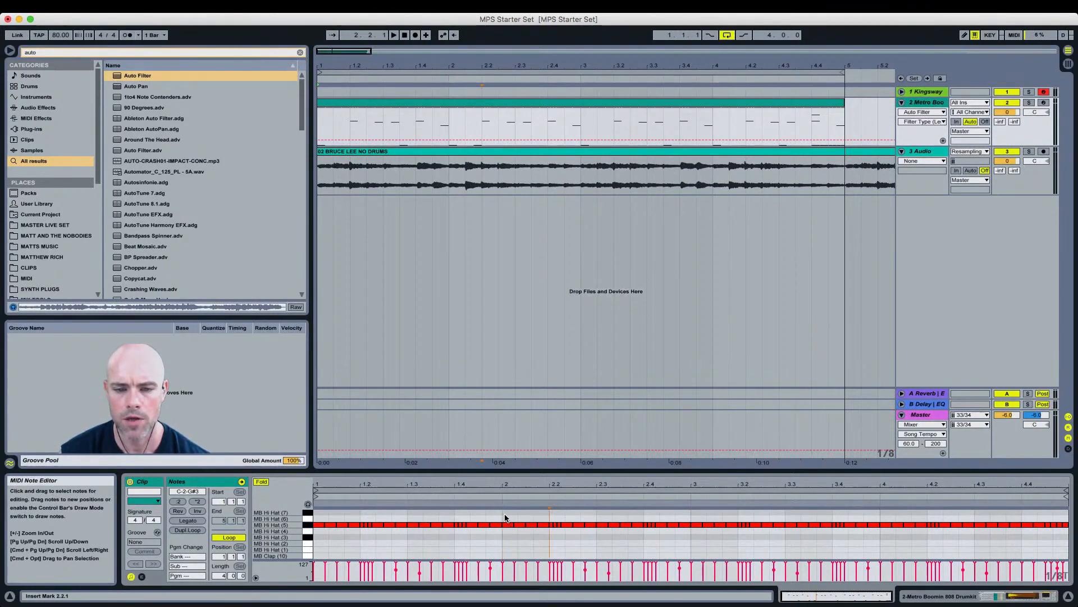
{"action": "left_click_drag", "start_coordinate": [502, 517], "coordinate": [674, 539]}
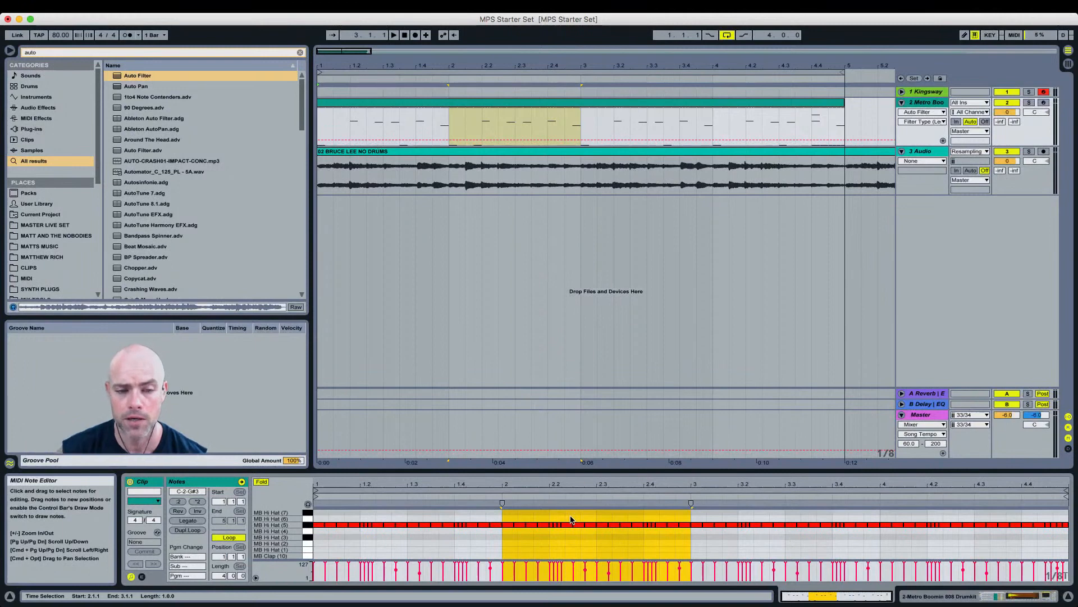
{"action": "left_click_drag", "start_coordinate": [498, 515], "coordinate": [326, 516]}
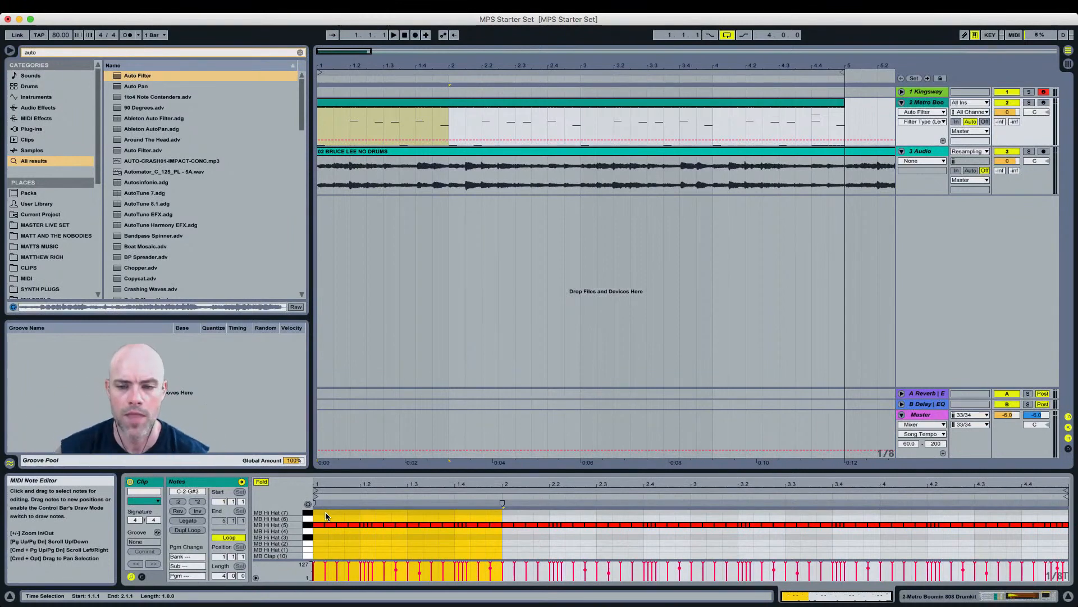
{"action": "left_click", "coordinate": [505, 514]}
{"action": "left_click_drag", "start_coordinate": [505, 514], "coordinate": [689, 520]}
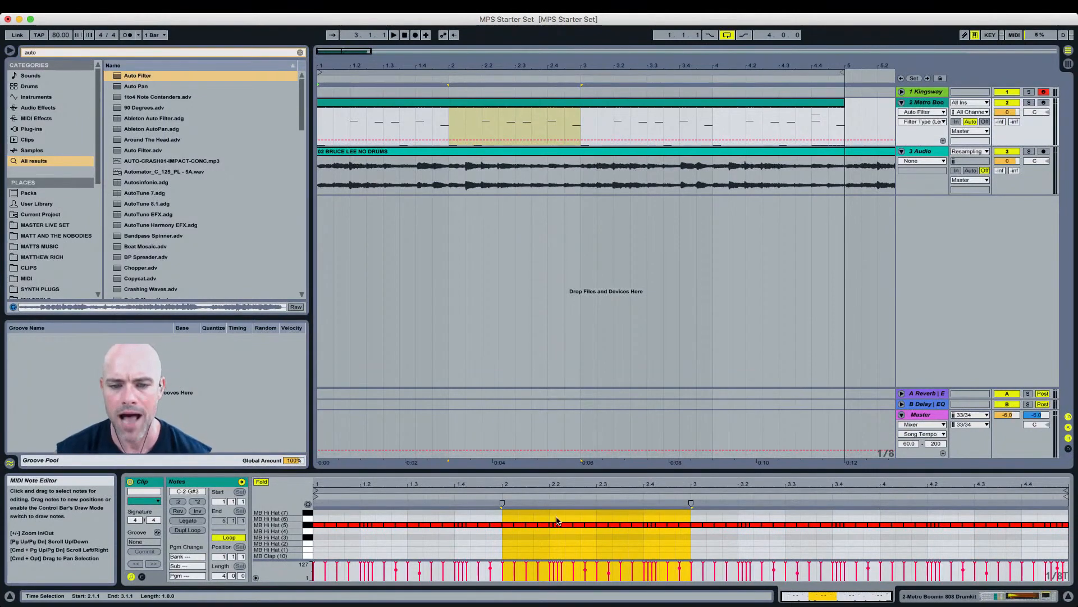
{"action": "left_click_drag", "start_coordinate": [551, 516], "coordinate": [522, 526]}
{"action": "left_click", "coordinate": [507, 517]}
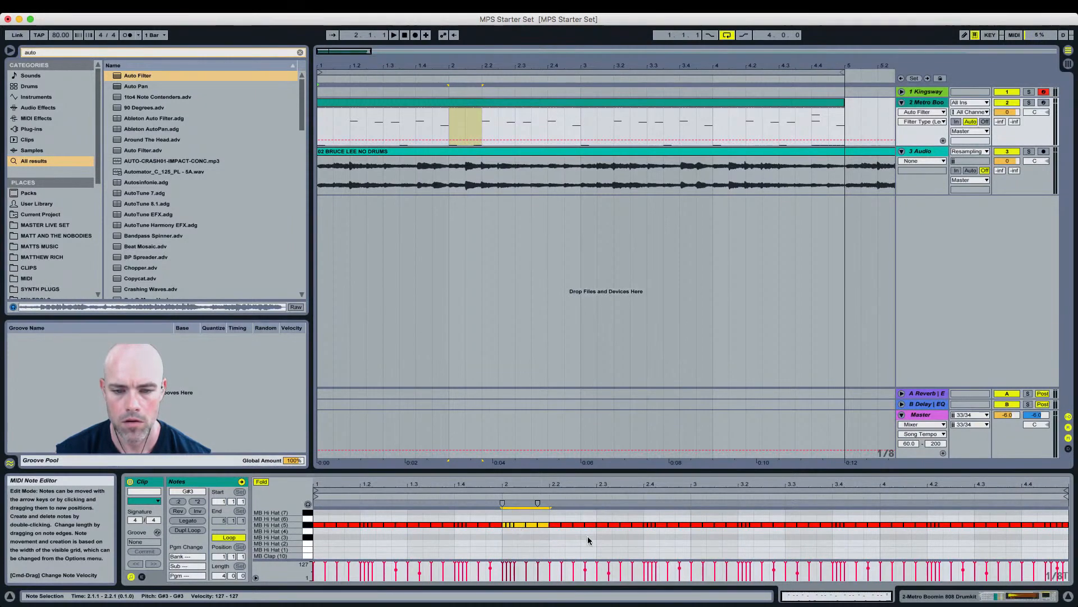
{"action": "left_click", "coordinate": [645, 519]}
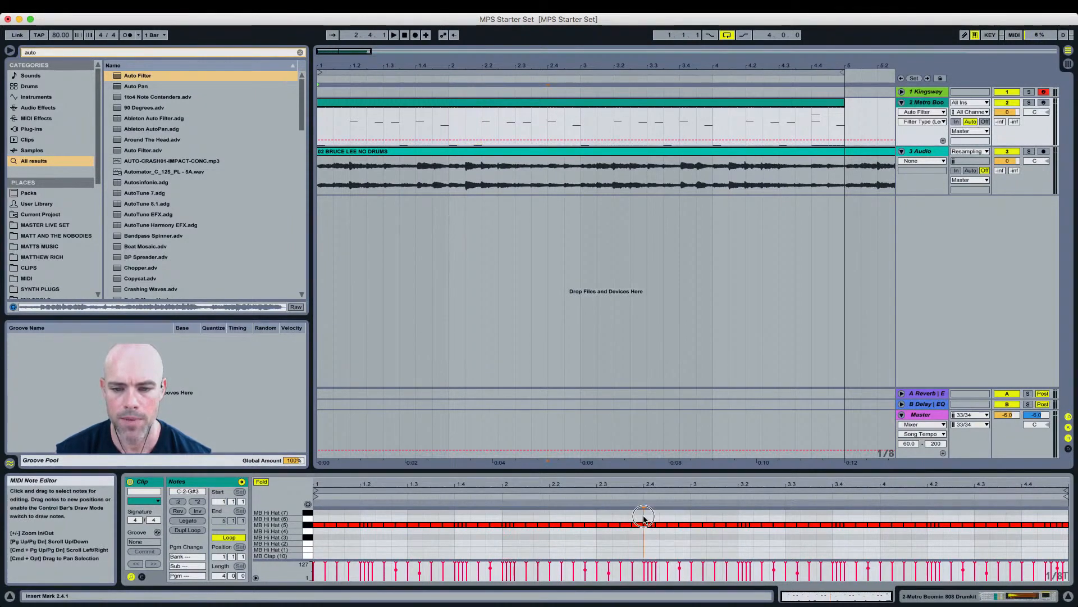
{"action": "right_click", "coordinate": [645, 518]}
{"action": "left_click", "coordinate": [651, 496]}
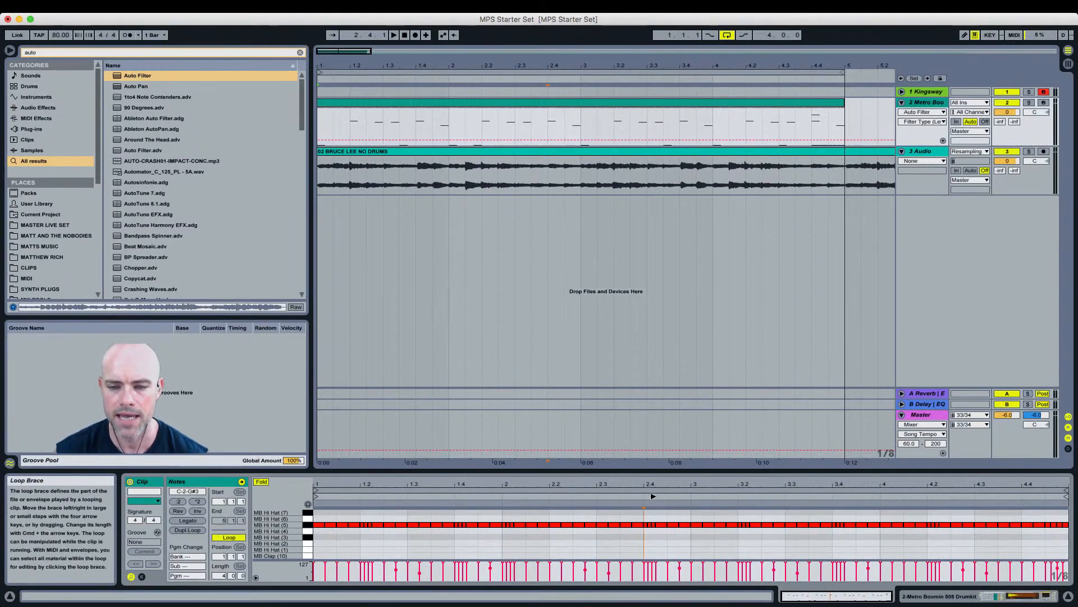
{"action": "left_click", "coordinate": [664, 517]}
{"action": "key", "text": "super+1"}
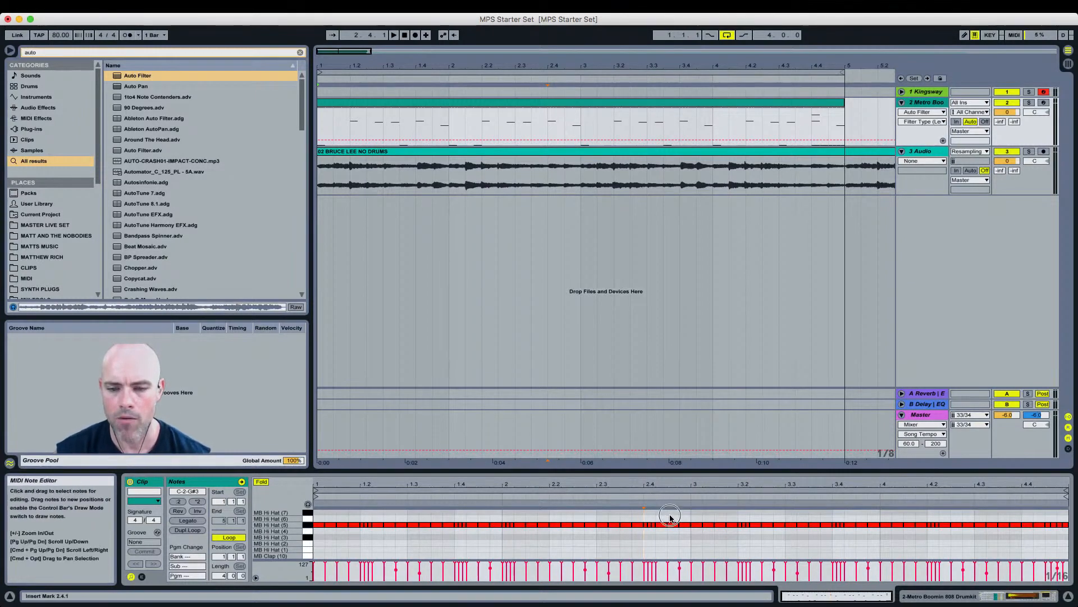
Step: Delete the hi-hat notes at beats 2.2.3 and 2.3 to open gaps in bar 2
{"action": "left_click_drag", "start_coordinate": [671, 523], "coordinate": [689, 511]}
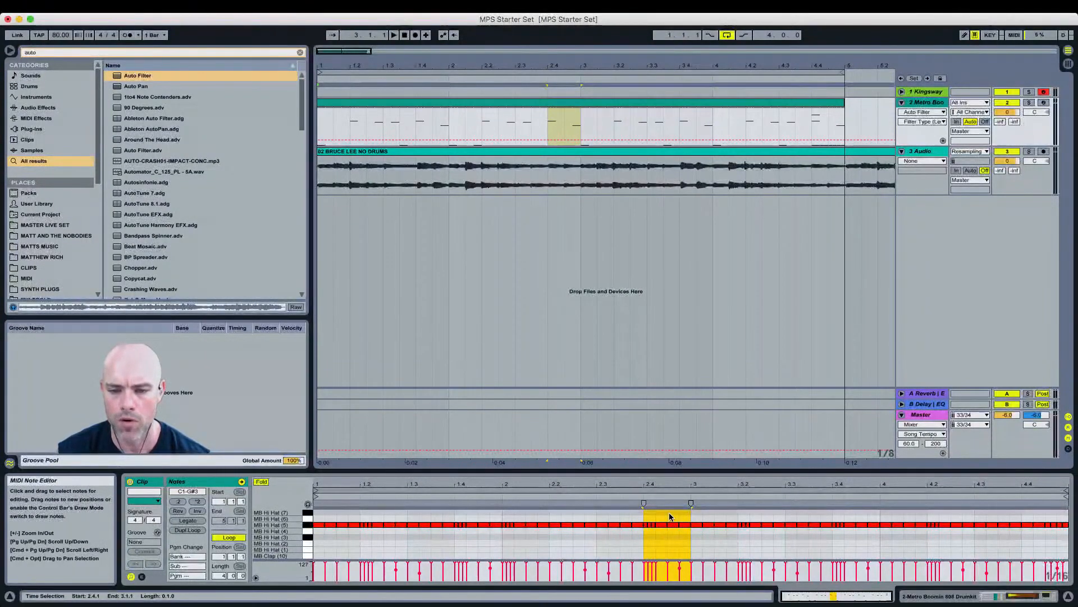
{"action": "left_click", "coordinate": [647, 518]}
{"action": "mouse_move", "coordinate": [647, 518]}
{"action": "left_mouse_down"}
{"action": "mouse_move", "coordinate": [689, 515]}
{"action": "mouse_move", "coordinate": [653, 539]}
{"action": "mouse_move", "coordinate": [660, 524]}
{"action": "mouse_move", "coordinate": [686, 526]}
{"action": "mouse_move", "coordinate": [657, 538]}
{"action": "mouse_move", "coordinate": [659, 526]}
{"action": "left_mouse_up"}
{"action": "left_click", "coordinate": [659, 541]}
{"action": "left_click", "coordinate": [656, 541]}
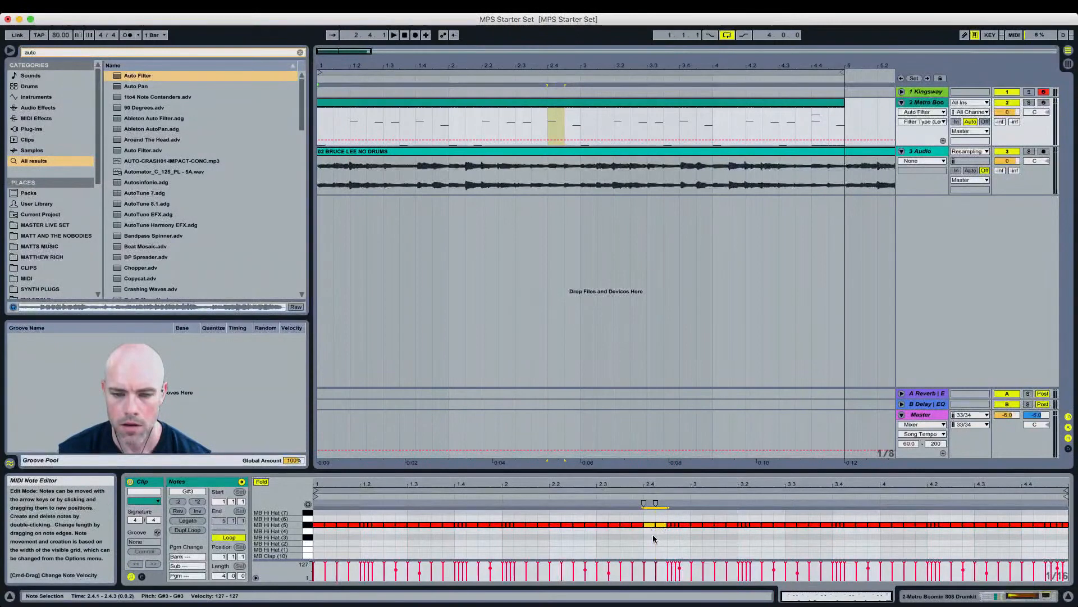
{"action": "left_click", "coordinate": [588, 515]}
{"action": "left_click", "coordinate": [580, 527]}
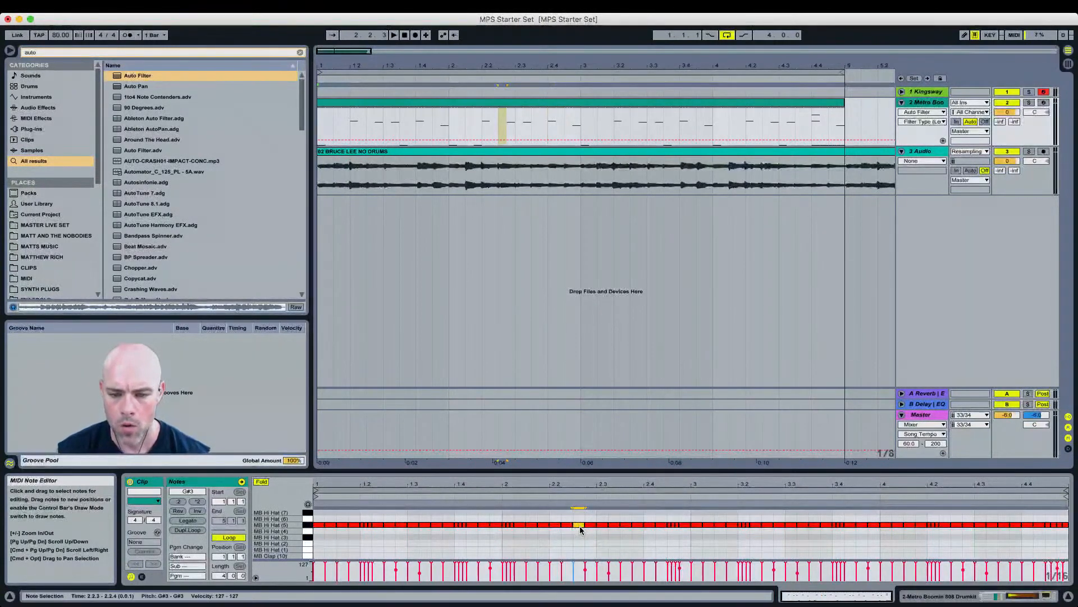
{"action": "key", "text": "Delete"}
{"action": "left_click", "coordinate": [603, 524]}
{"action": "key", "text": "Delete"}
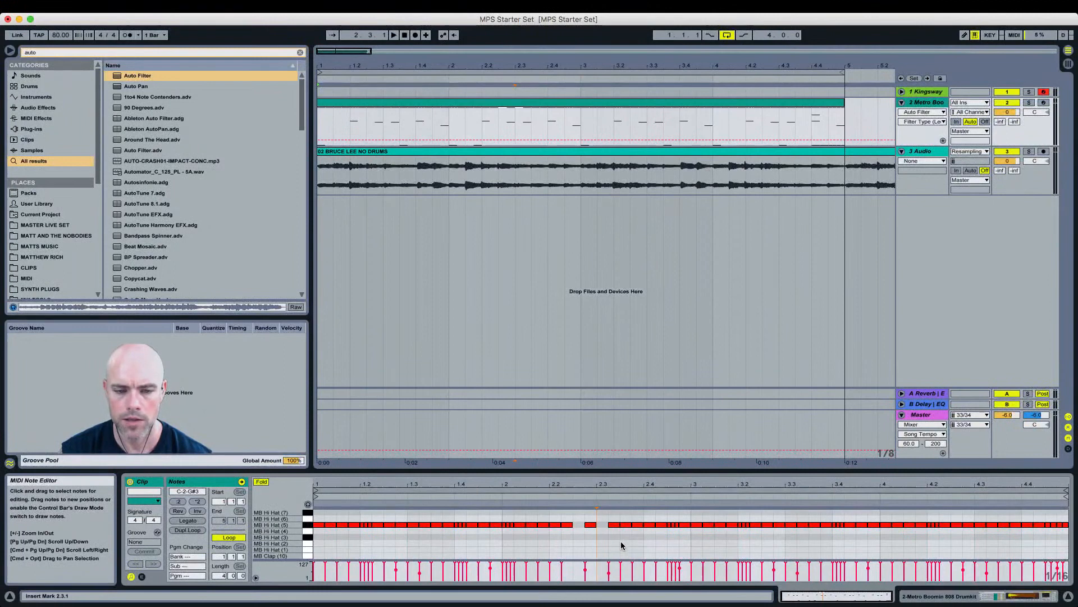
Step: Play the pattern, then delete all the hi-hat notes in bar 3
{"action": "key", "text": "space"}
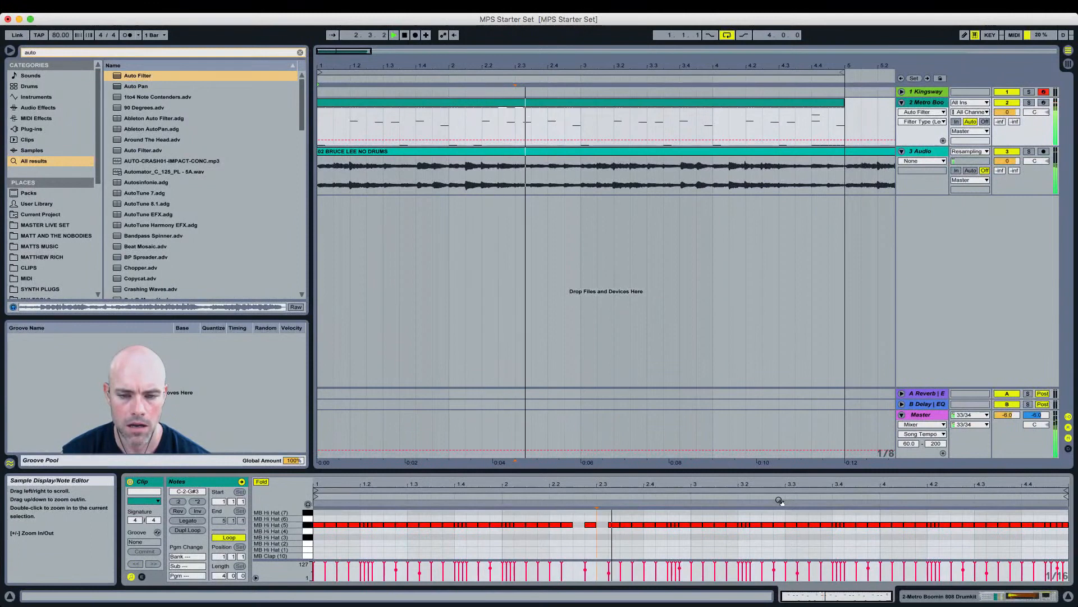
{"action": "key", "text": "space"}
{"action": "left_click_drag", "start_coordinate": [695, 512], "coordinate": [883, 514]}
{"action": "key", "text": "Delete"}
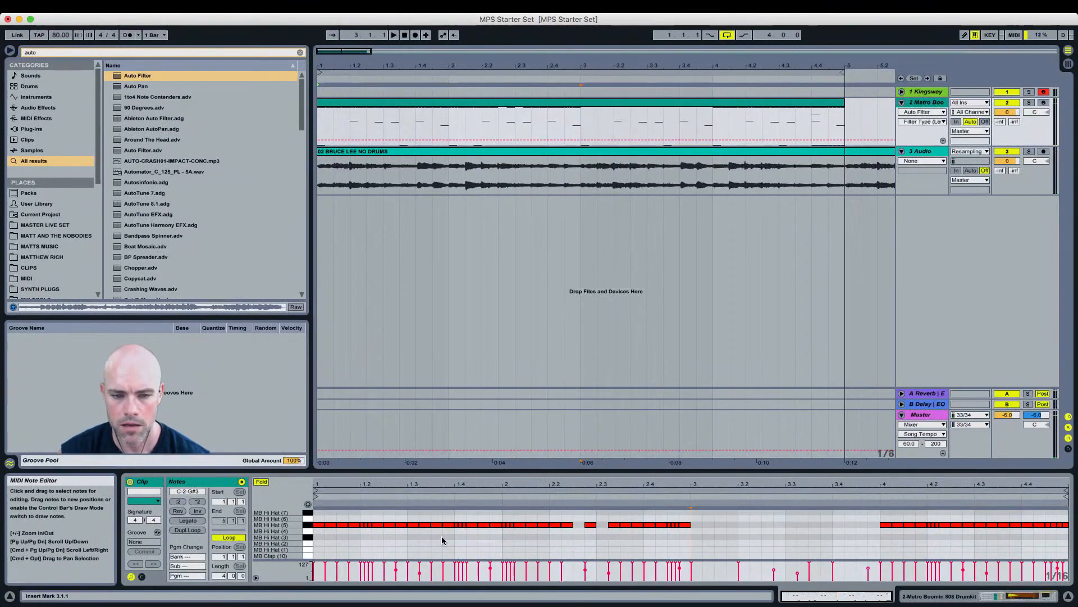
Step: Copy a run of hi-hat notes from the second half of bar 1 and paste it at the start of bar 3
{"action": "left_click", "coordinate": [413, 518]}
{"action": "left_click_drag", "start_coordinate": [431, 530], "coordinate": [551, 526]}
{"action": "key", "text": "super+c"}
{"action": "left_click", "coordinate": [692, 520]}
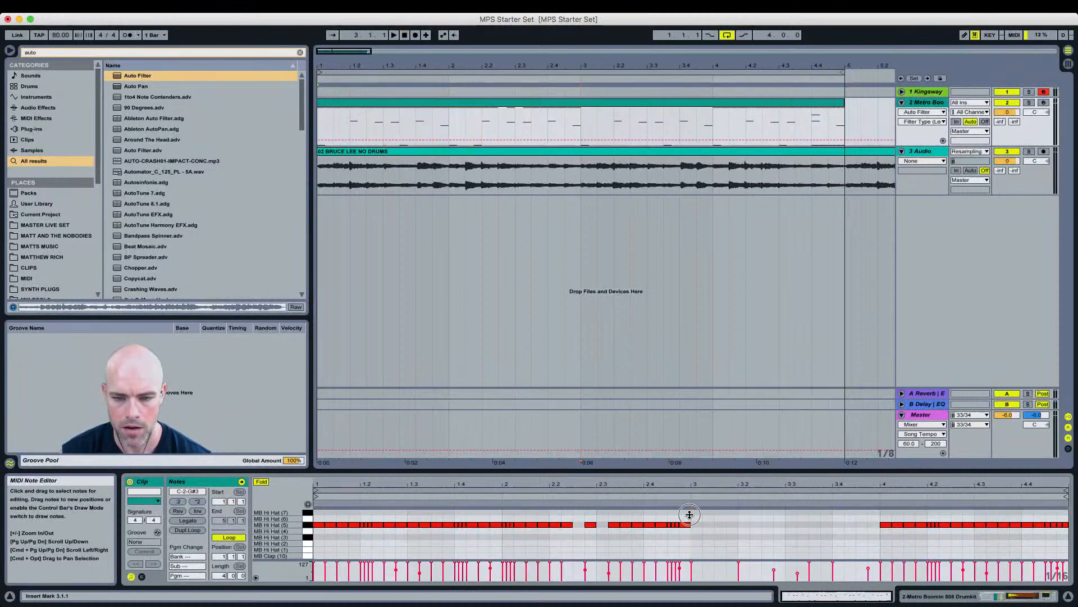
{"action": "key", "text": "super+v"}
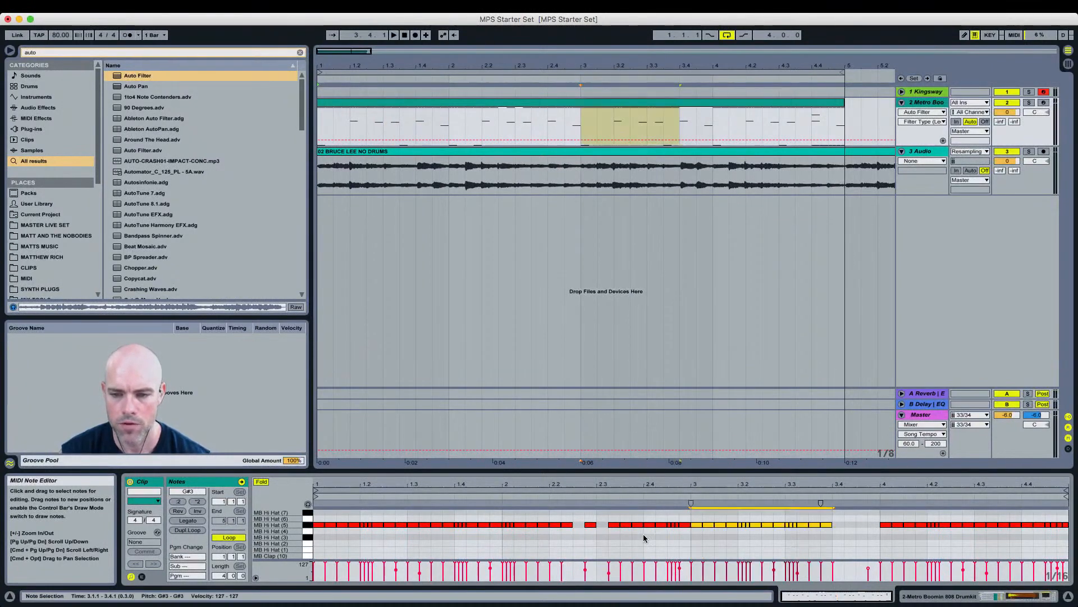
Step: Add two hi-hat notes near beat 3.4 and play the pattern back
{"action": "left_click", "coordinate": [819, 537]}
{"action": "double_click", "coordinate": [851, 524]}
{"action": "double_click", "coordinate": [873, 524]}
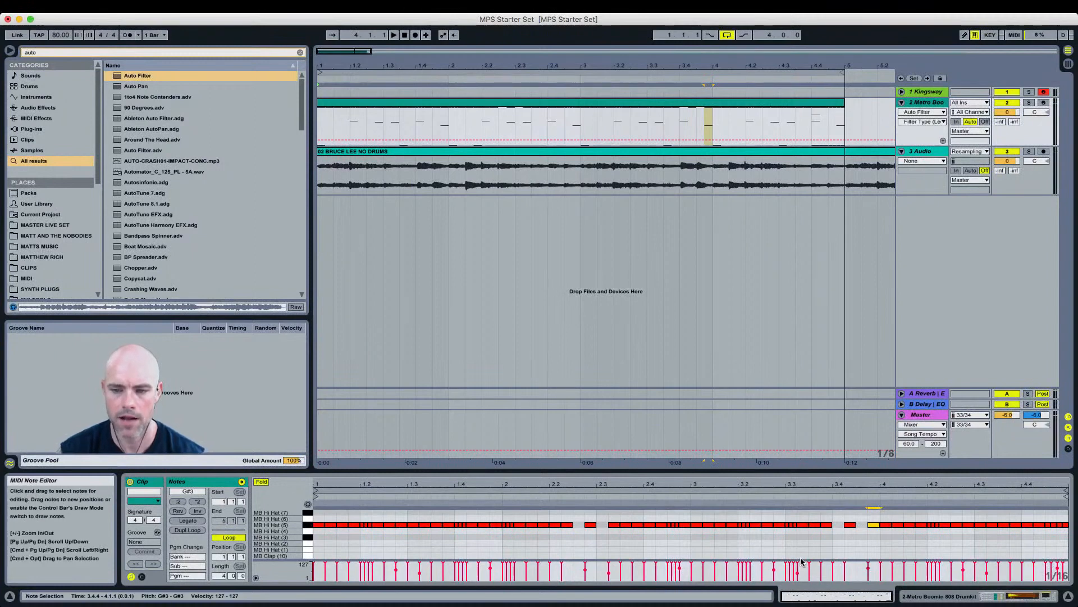
{"action": "key", "text": "space"}
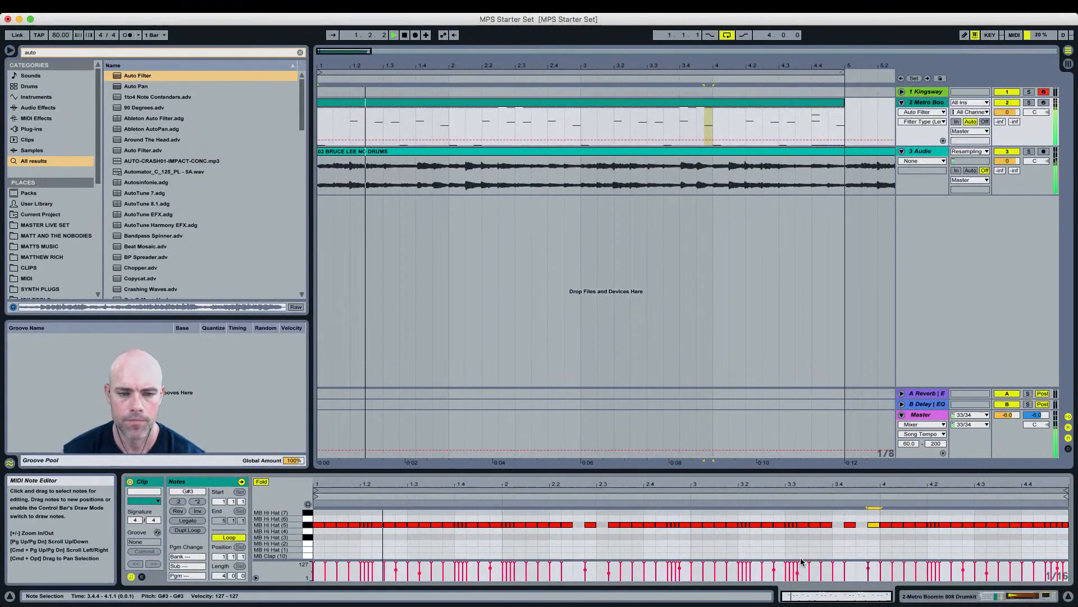
{"action": "key", "text": "space"}
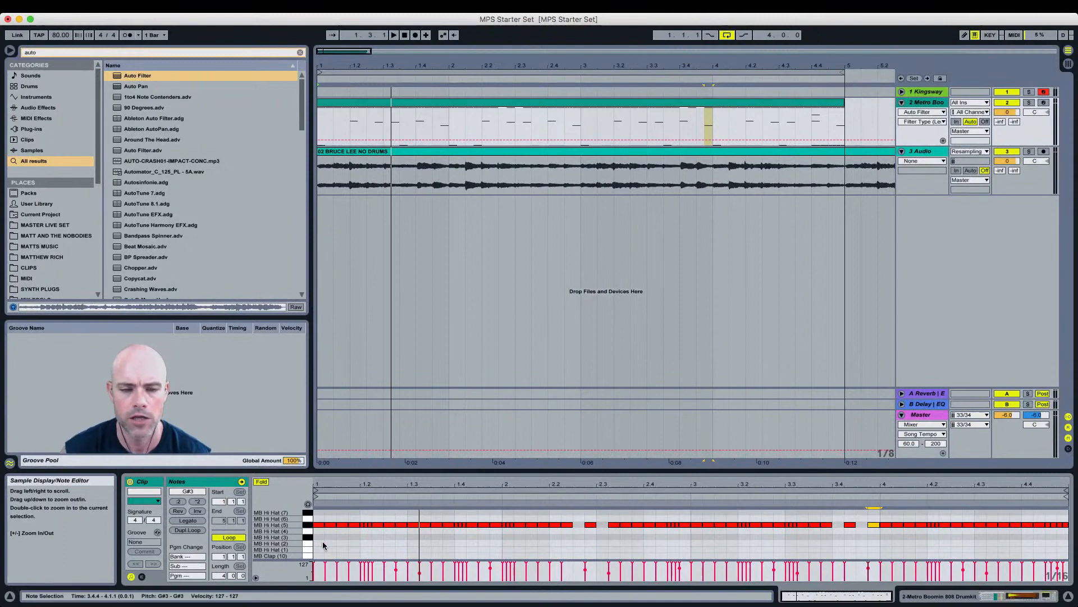
Step: Open the Drum Rack device view and select the MB Hi Hat (5) pad
{"action": "left_click", "coordinate": [307, 527]}
{"action": "key", "text": "shift+Tab"}
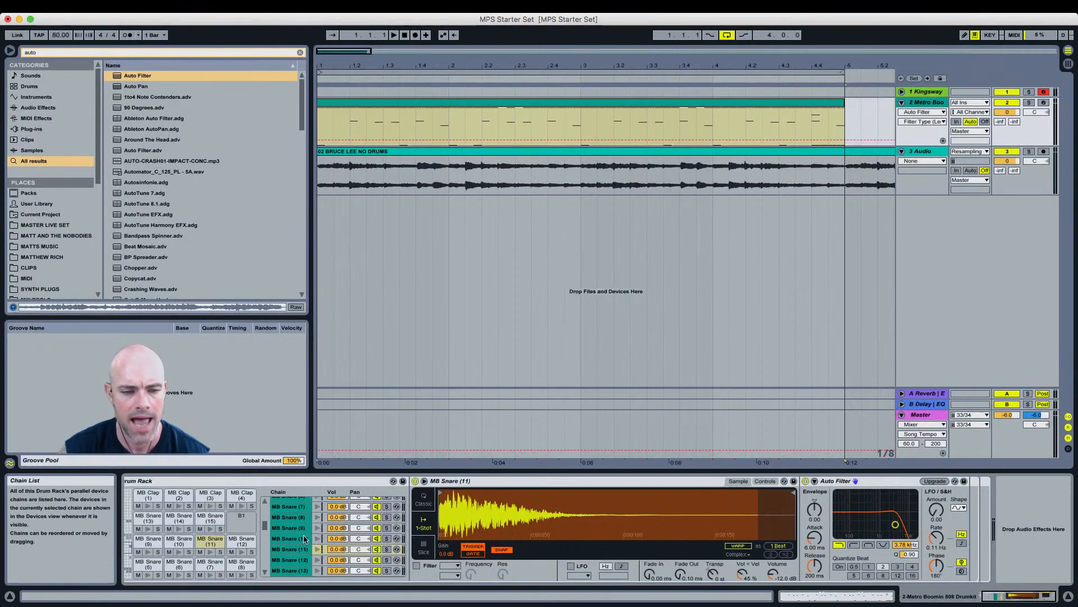
{"action": "scroll", "coordinate": [135, 537], "scroll_direction": "down", "scroll_amount": 3}
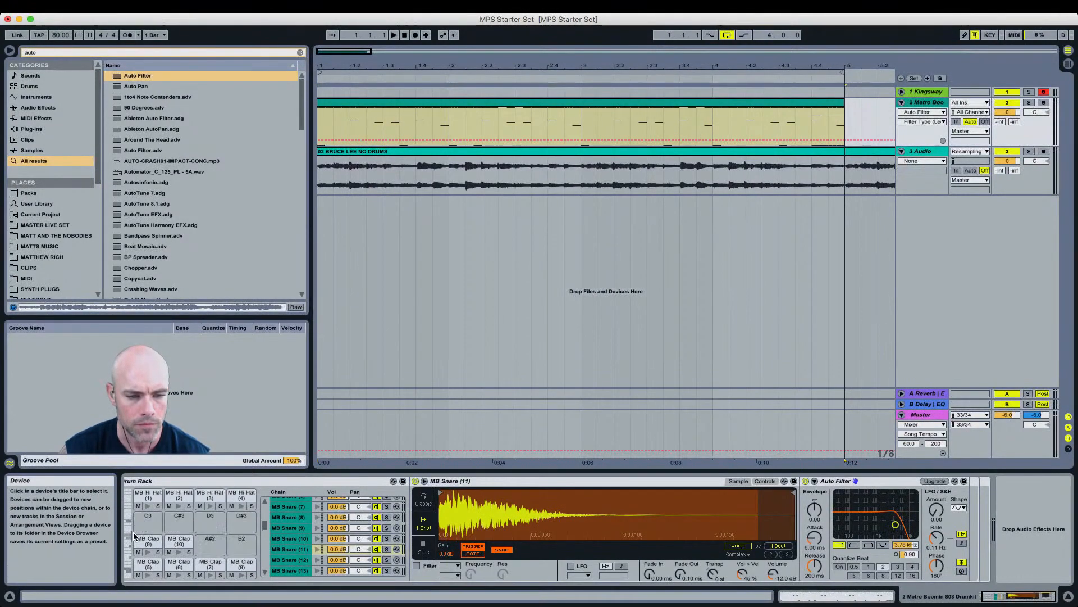
{"action": "scroll", "coordinate": [135, 536], "scroll_direction": "up", "scroll_amount": 5}
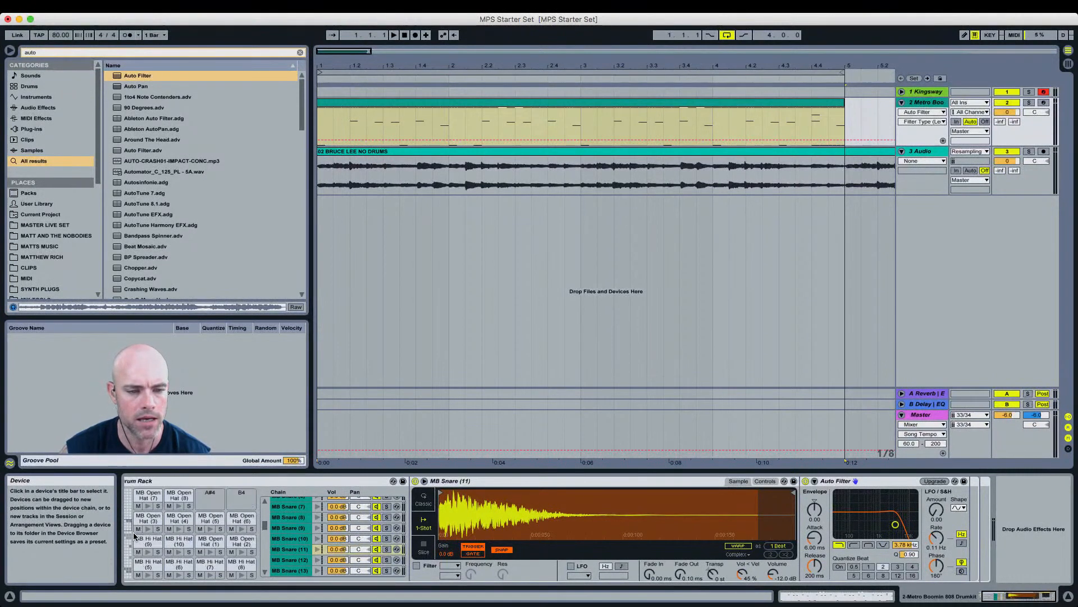
{"action": "scroll", "coordinate": [134, 536], "scroll_direction": "down", "scroll_amount": 4}
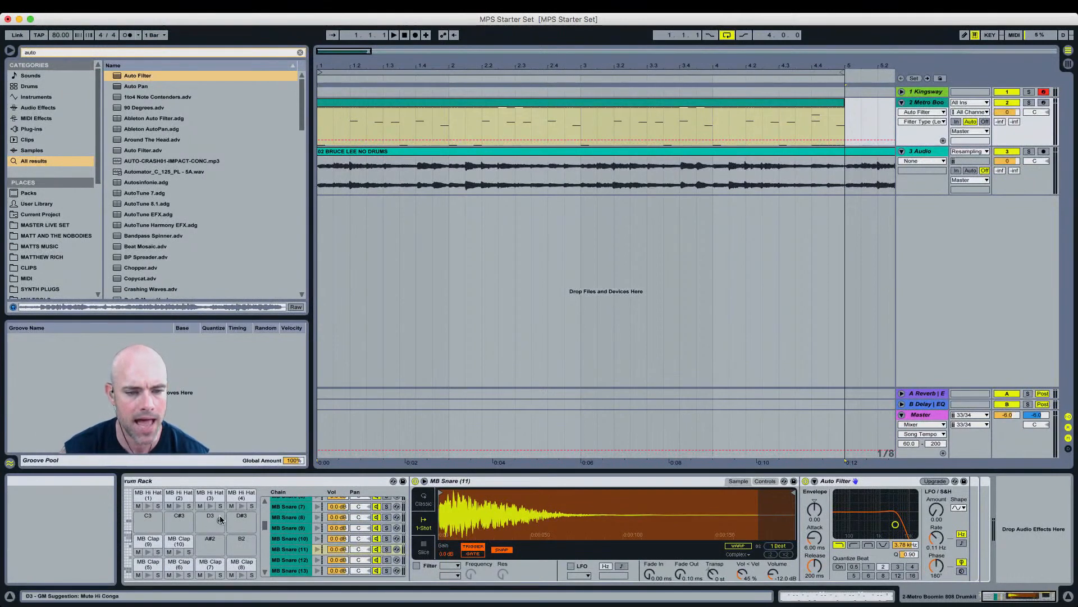
{"action": "scroll", "coordinate": [185, 539], "scroll_direction": "up", "scroll_amount": 4}
{"action": "left_click", "coordinate": [149, 564]}
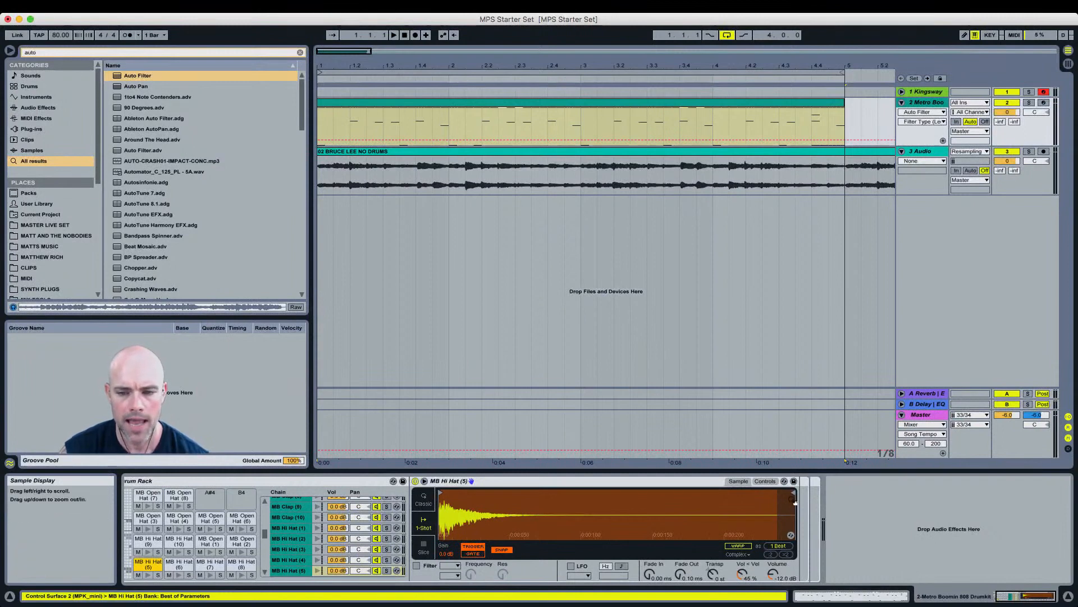
Step: Show the MB Hi Hat (5) sample display and pull its end marker in to shorten the sample
{"action": "left_click", "coordinate": [765, 481]}
{"action": "left_click", "coordinate": [740, 482]}
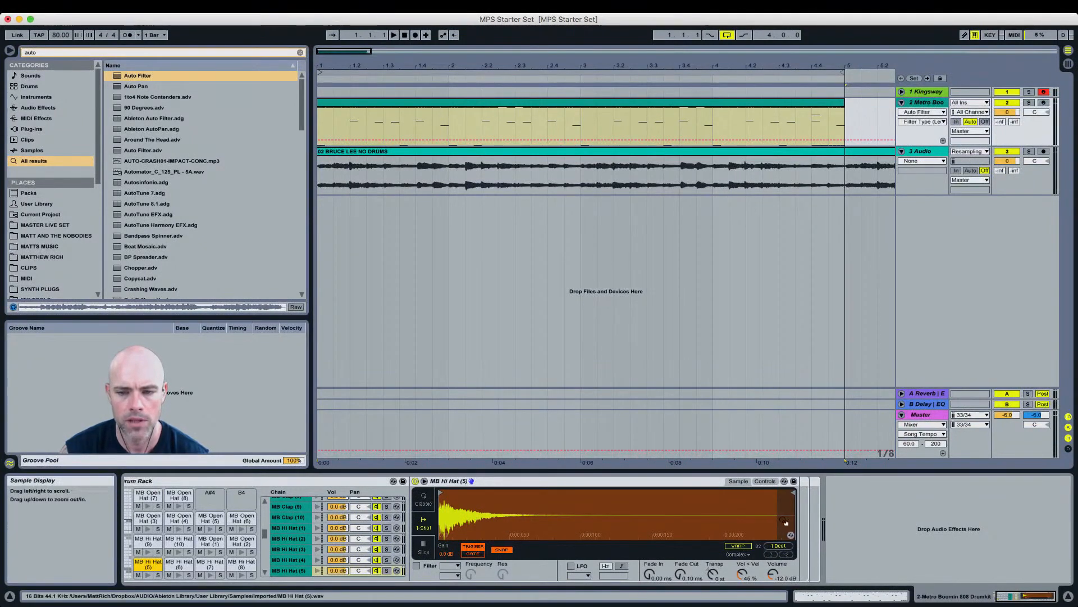
{"action": "left_click", "coordinate": [769, 482]}
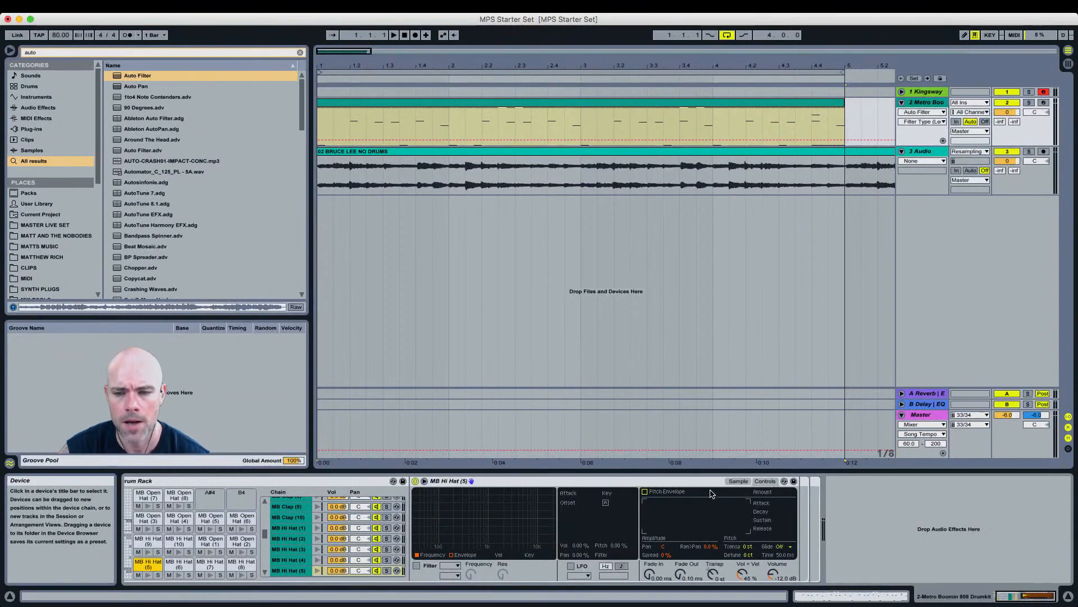
{"action": "left_click", "coordinate": [738, 481]}
{"action": "left_click_drag", "start_coordinate": [792, 497], "coordinate": [492, 497]}
{"action": "mouse_move", "coordinate": [476, 496]}
{"action": "left_mouse_down"}
{"action": "mouse_move", "coordinate": [448, 495]}
{"action": "mouse_move", "coordinate": [432, 512]}
{"action": "left_mouse_up"}
{"action": "left_click", "coordinate": [502, 550]}
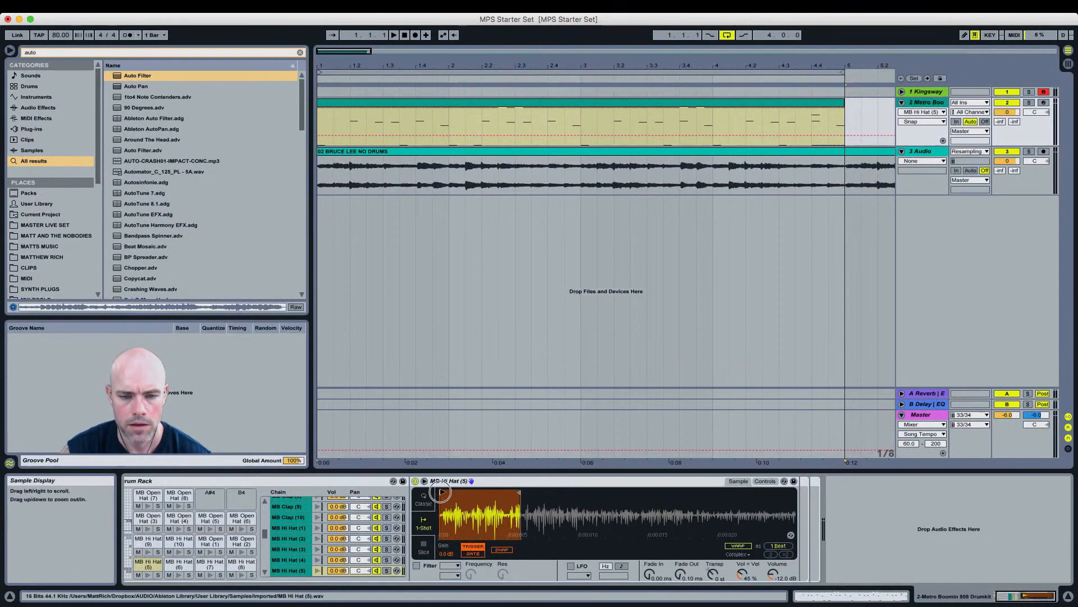
{"action": "left_click_drag", "start_coordinate": [516, 493], "coordinate": [475, 493]}
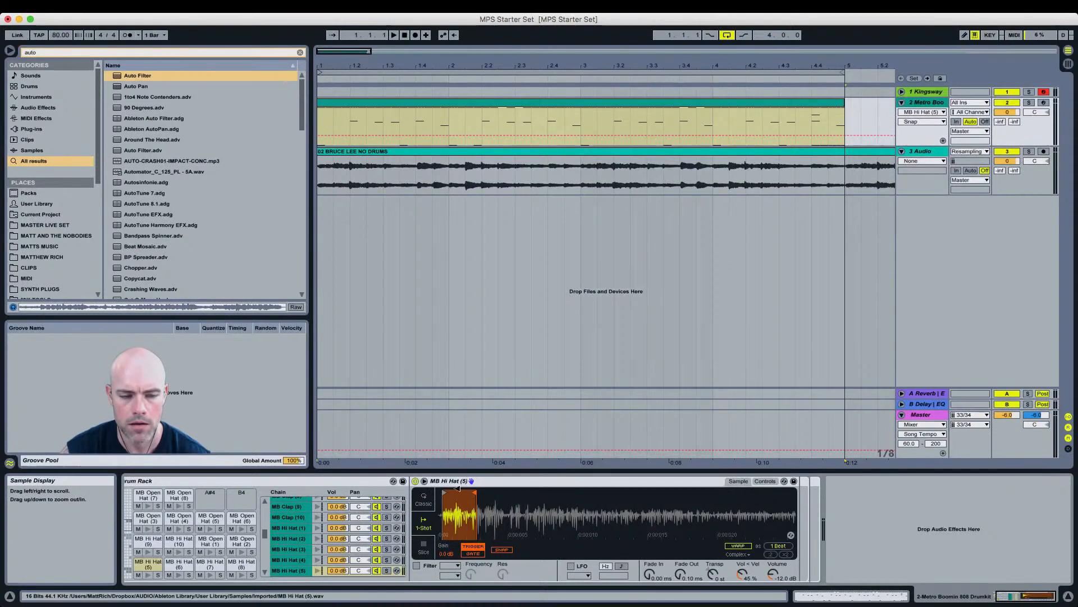
Step: Solo the MB Hi Hat (5) pad and the Metro Boomin track, and start playback
{"action": "left_click", "coordinate": [158, 575]}
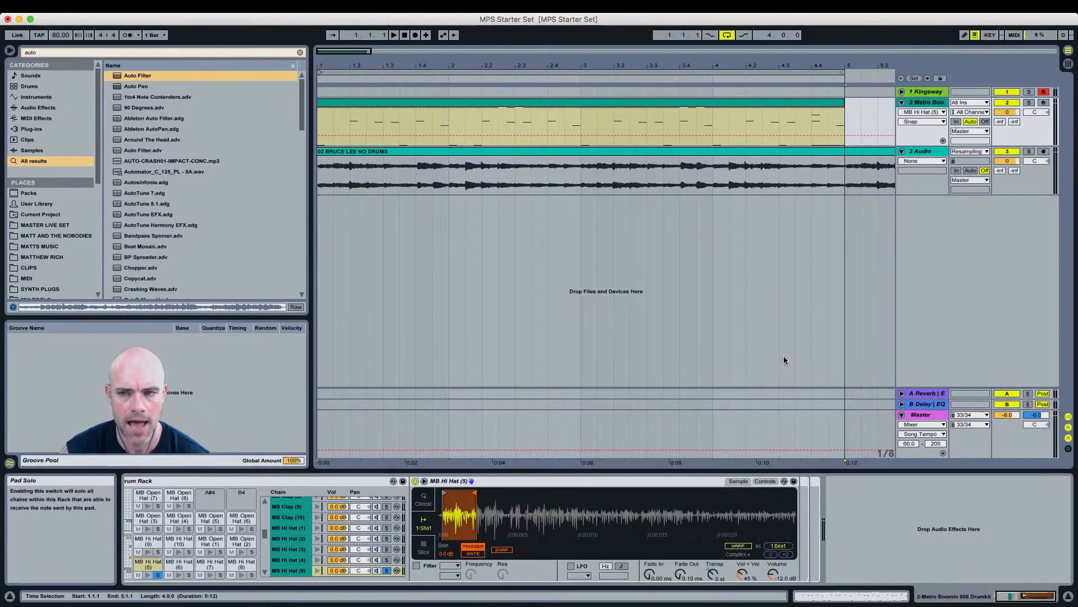
{"action": "left_click", "coordinate": [1029, 103]}
{"action": "key", "text": "space"}
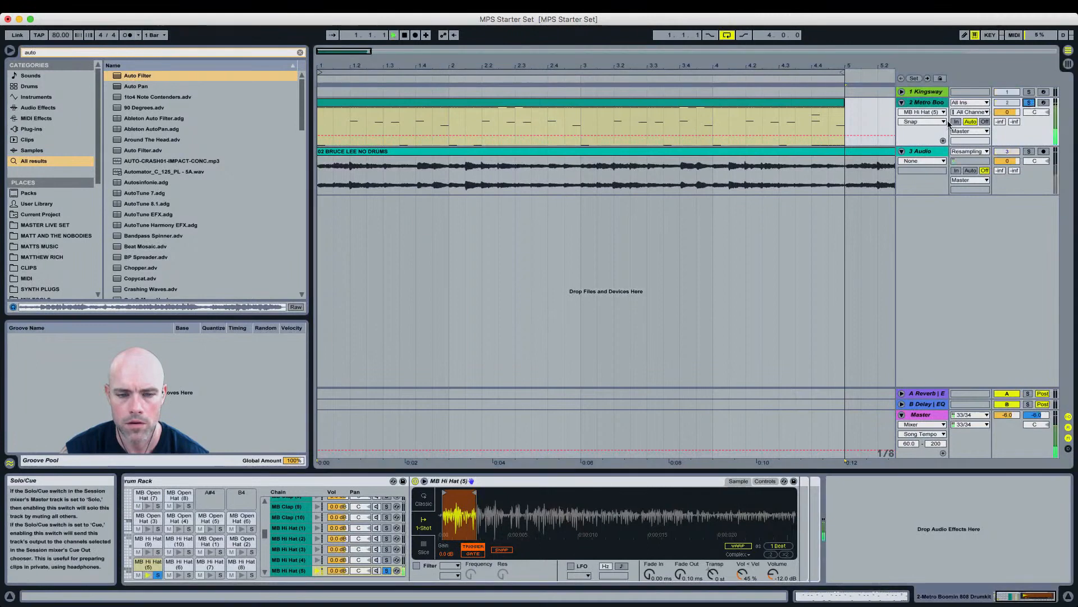
Step: Move the hi-hat sample's start marker slightly right and extend its end marker further out
{"action": "mouse_move", "coordinate": [475, 492]}
{"action": "left_mouse_down"}
{"action": "mouse_move", "coordinate": [701, 480]}
{"action": "mouse_move", "coordinate": [561, 486]}
{"action": "mouse_move", "coordinate": [603, 491]}
{"action": "left_mouse_up"}
{"action": "mouse_move", "coordinate": [444, 492]}
{"action": "left_mouse_down"}
{"action": "mouse_move", "coordinate": [495, 493]}
{"action": "mouse_move", "coordinate": [432, 489]}
{"action": "mouse_move", "coordinate": [454, 490]}
{"action": "left_mouse_up"}
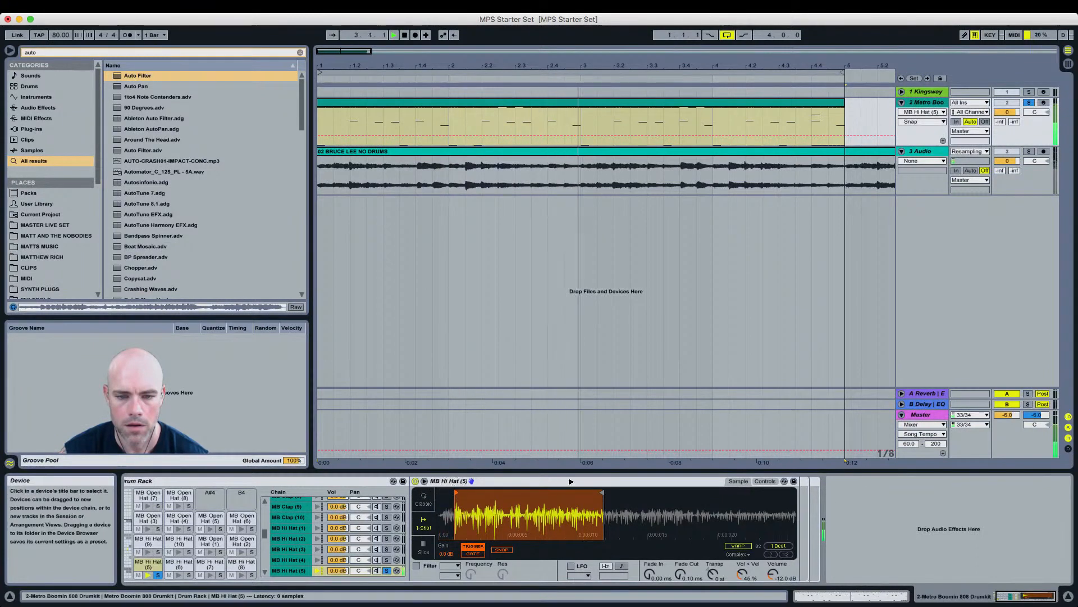
{"action": "left_click_drag", "start_coordinate": [602, 492], "coordinate": [622, 493]}
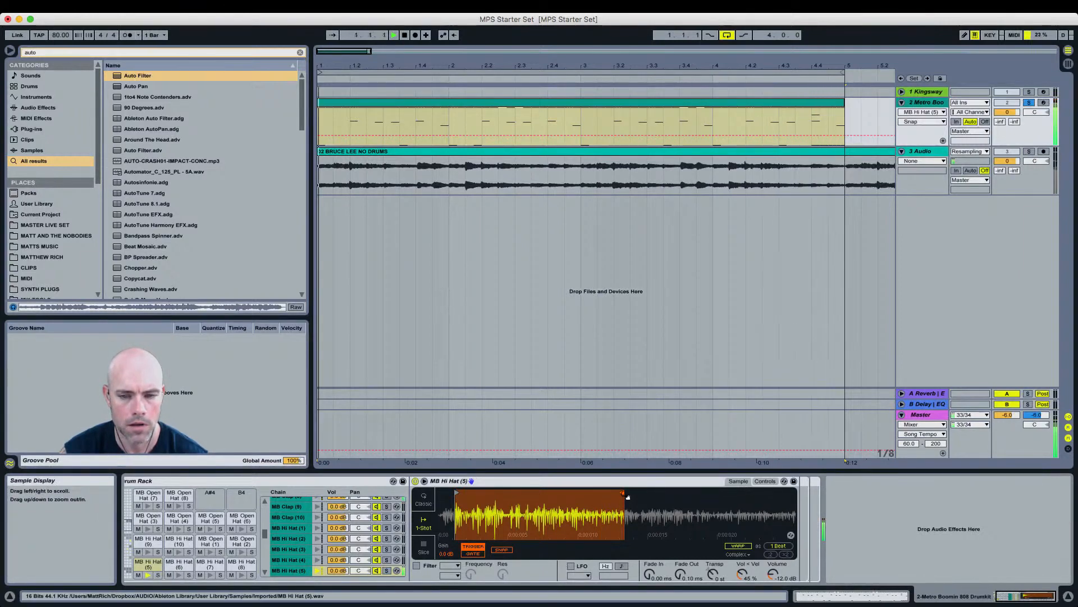
Step: Trim the MB Hi Hat (5) sample by pulling its end marker in and nudging its start marker right, then play it back
{"action": "left_click_drag", "start_coordinate": [623, 492], "coordinate": [642, 505]}
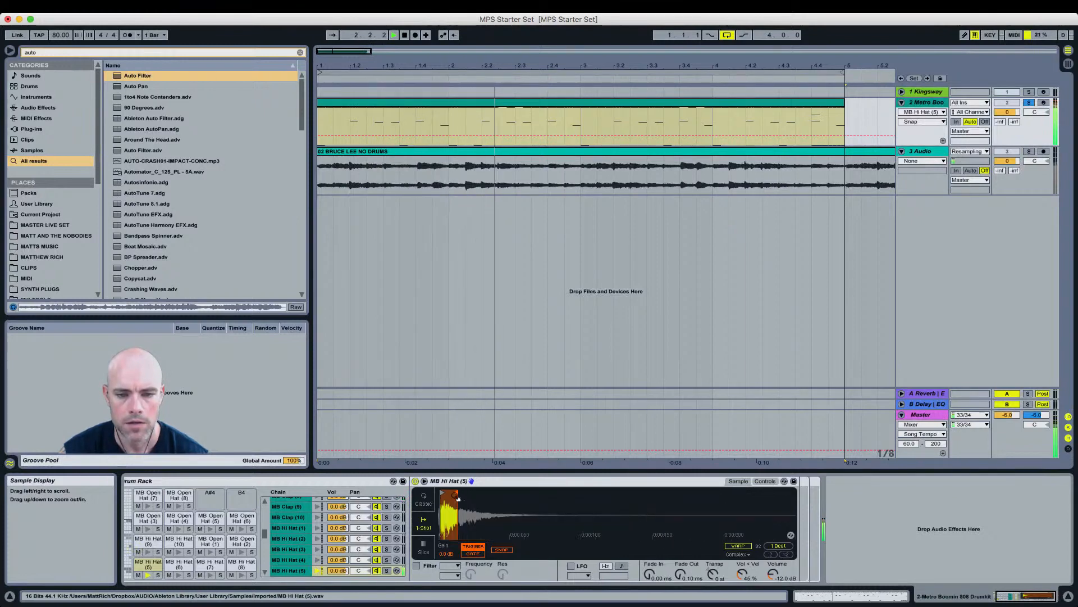
{"action": "mouse_move", "coordinate": [455, 493]}
{"action": "left_mouse_down"}
{"action": "mouse_move", "coordinate": [593, 492]}
{"action": "mouse_move", "coordinate": [452, 496]}
{"action": "mouse_move", "coordinate": [560, 495]}
{"action": "mouse_move", "coordinate": [467, 500]}
{"action": "mouse_move", "coordinate": [477, 499]}
{"action": "left_mouse_up"}
{"action": "key", "text": "space"}
Step: Unsolo the Metro Boomin track and play the arrangement with all tracks
{"action": "left_click", "coordinate": [1029, 102]}
{"action": "left_click_drag", "start_coordinate": [826, 78], "coordinate": [712, 58]}
{"action": "key", "text": "space"}
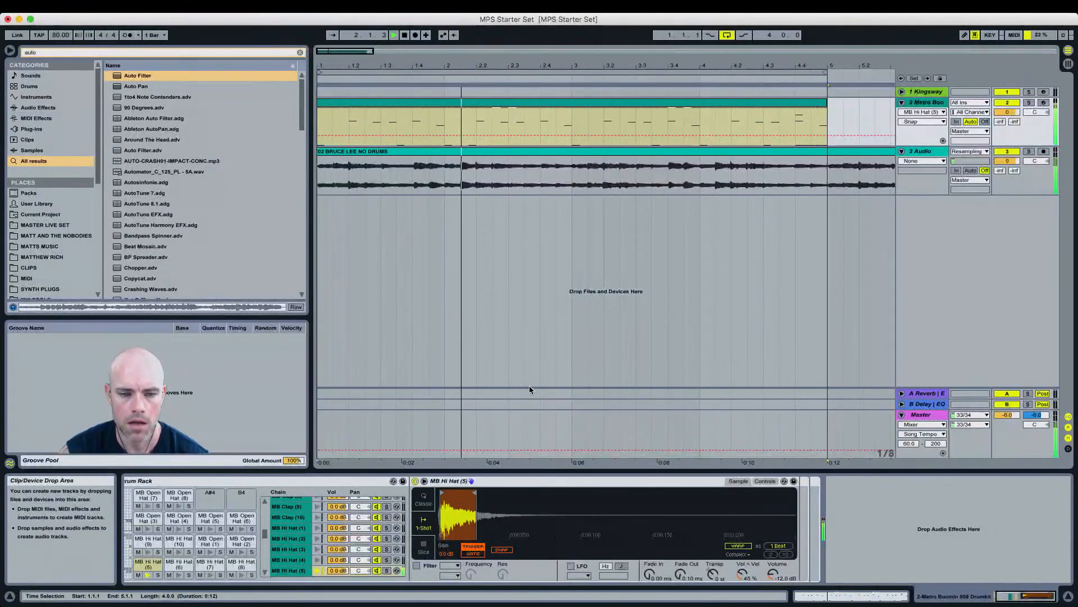
Step: Nudge the hi-hat sample's start marker right and lower its volume to about -15.4 dB
{"action": "left_click_drag", "start_coordinate": [475, 493], "coordinate": [486, 492]}
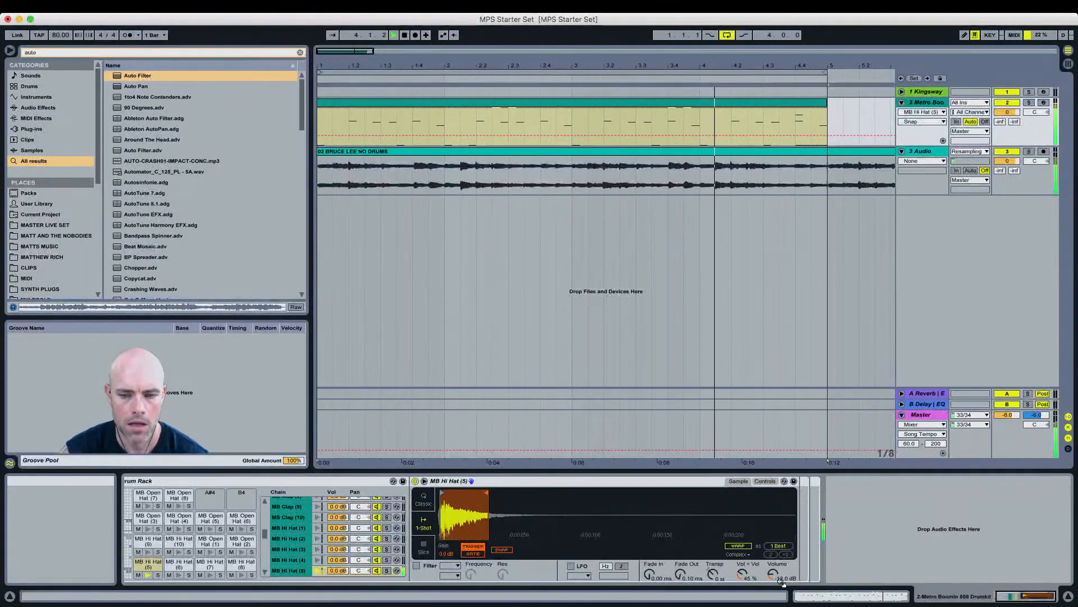
{"action": "left_click_drag", "start_coordinate": [773, 576], "coordinate": [773, 578]}
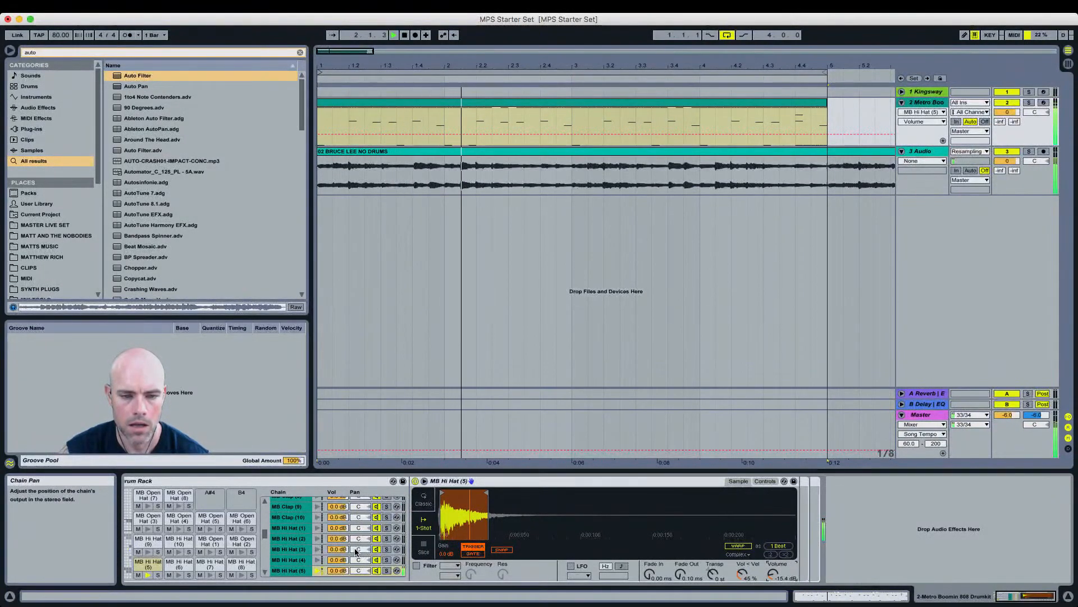
{"action": "key", "text": "space"}
Step: Switch the Drum Rack to the clap and snare pad bank and select the MB Snare (13) pad
{"action": "left_click", "coordinate": [127, 546]}
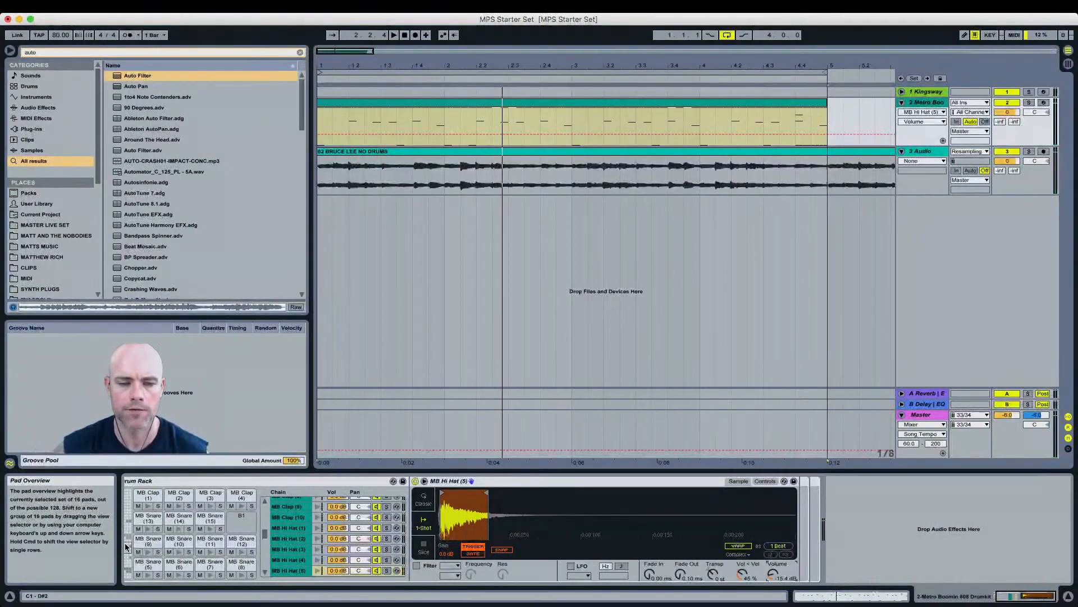
{"action": "key", "text": "space"}
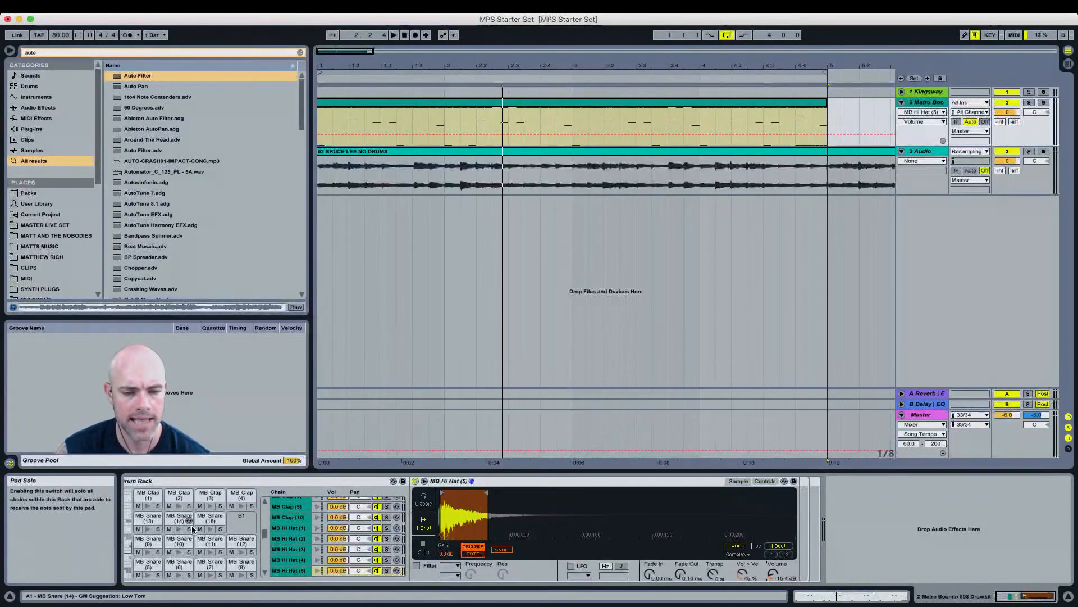
{"action": "left_click", "coordinate": [148, 518]}
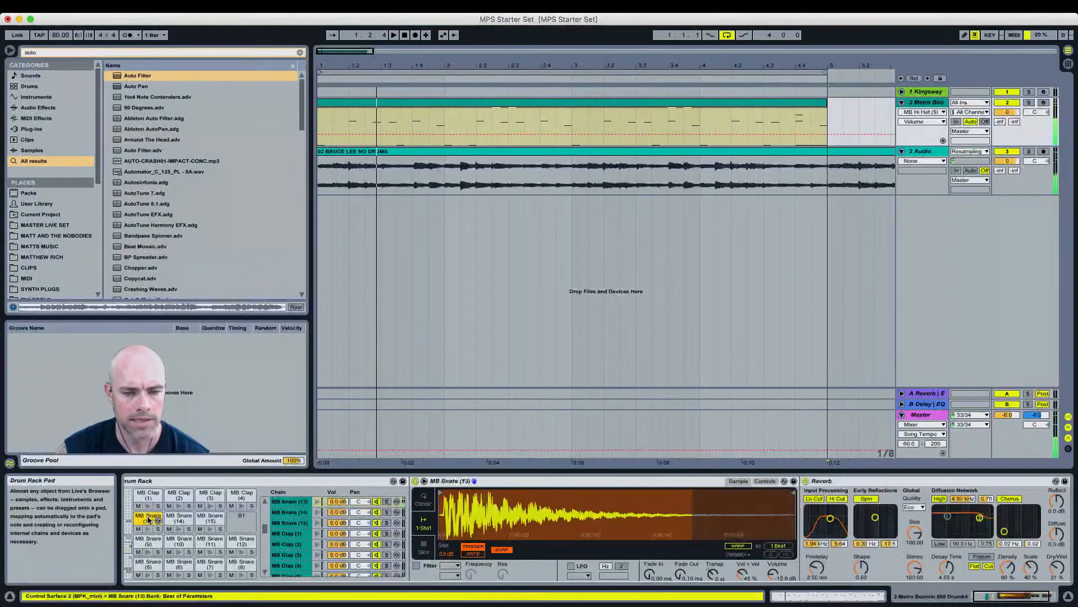
Step: Shorten the snare Reverb's decay time to 2.64 s and set its Dry/Wet to 24%
{"action": "left_click", "coordinate": [1058, 567]}
{"action": "left_click_drag", "start_coordinate": [1058, 568], "coordinate": [1058, 579]}
{"action": "left_click", "coordinate": [947, 569]}
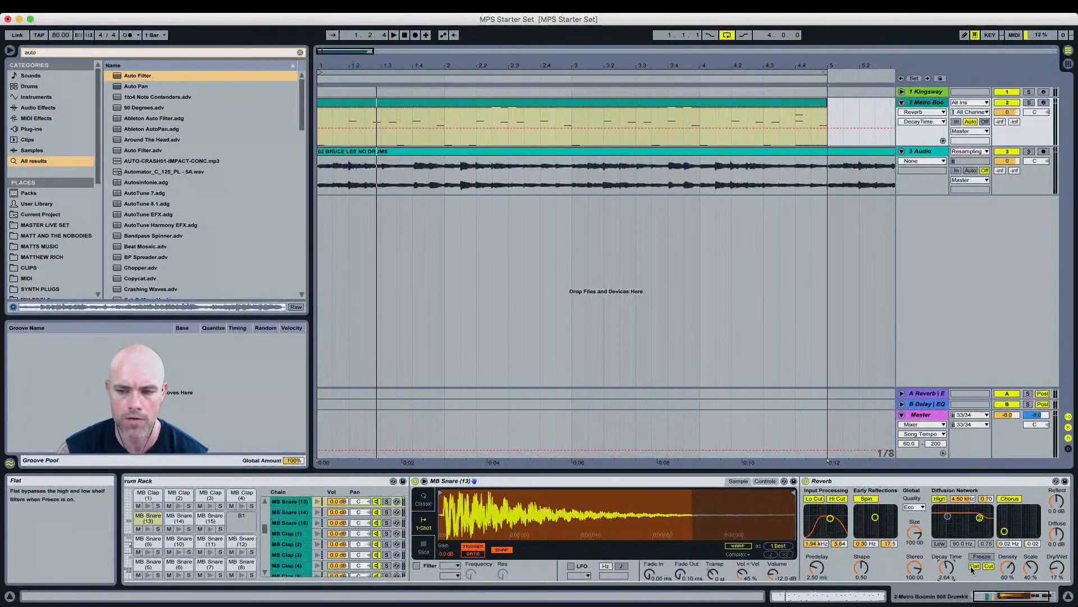
{"action": "key", "text": "space"}
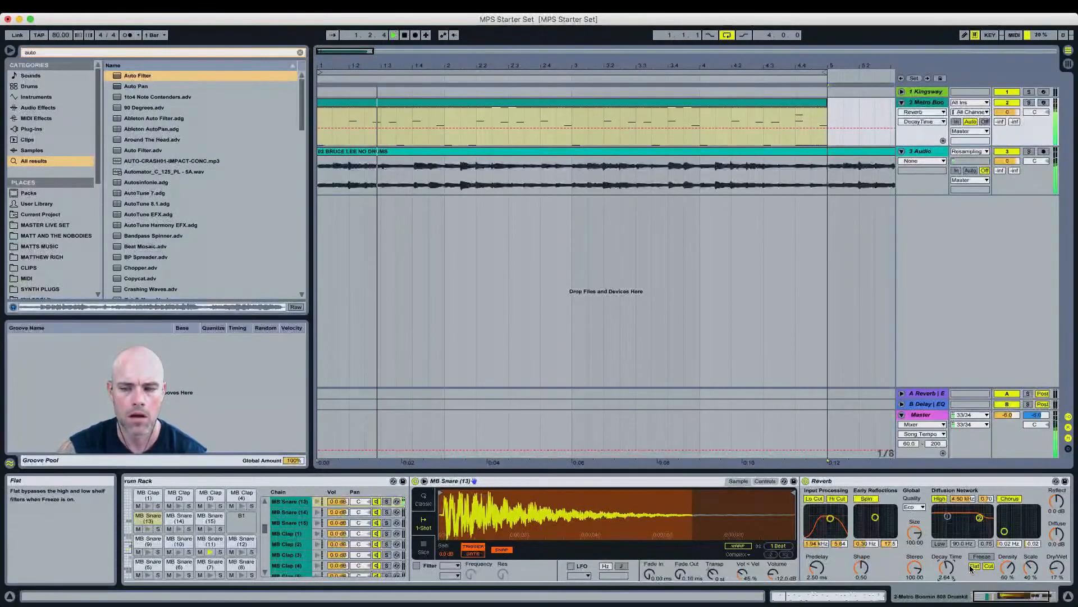
{"action": "left_click", "coordinate": [1058, 569]}
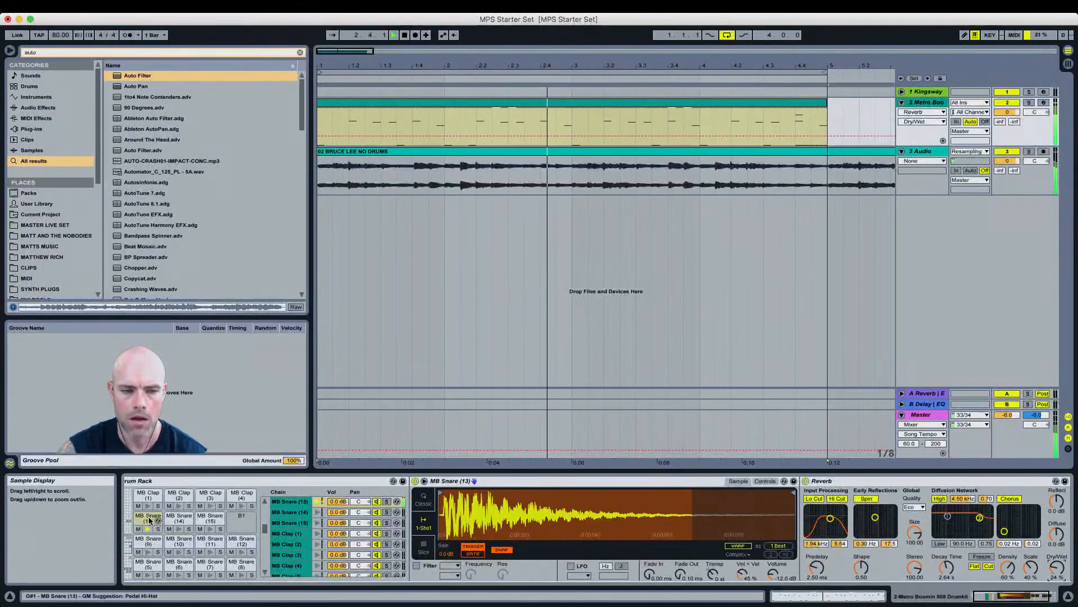
Step: Raise the MB Snare (13) sample volume to about -8.57 dB and play the beat
{"action": "left_click", "coordinate": [775, 577]}
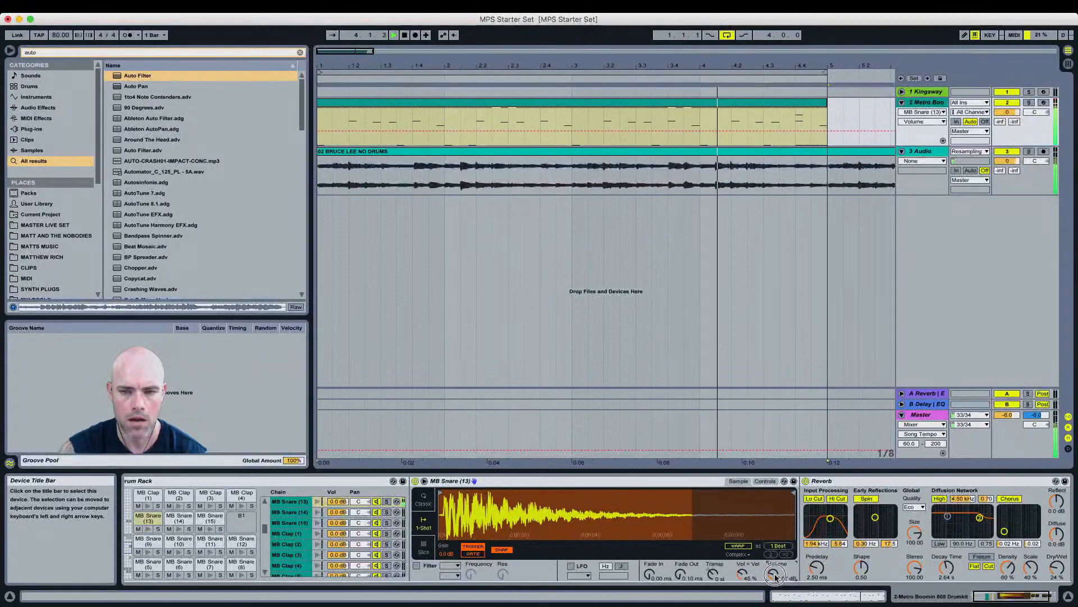
{"action": "key", "text": "space"}
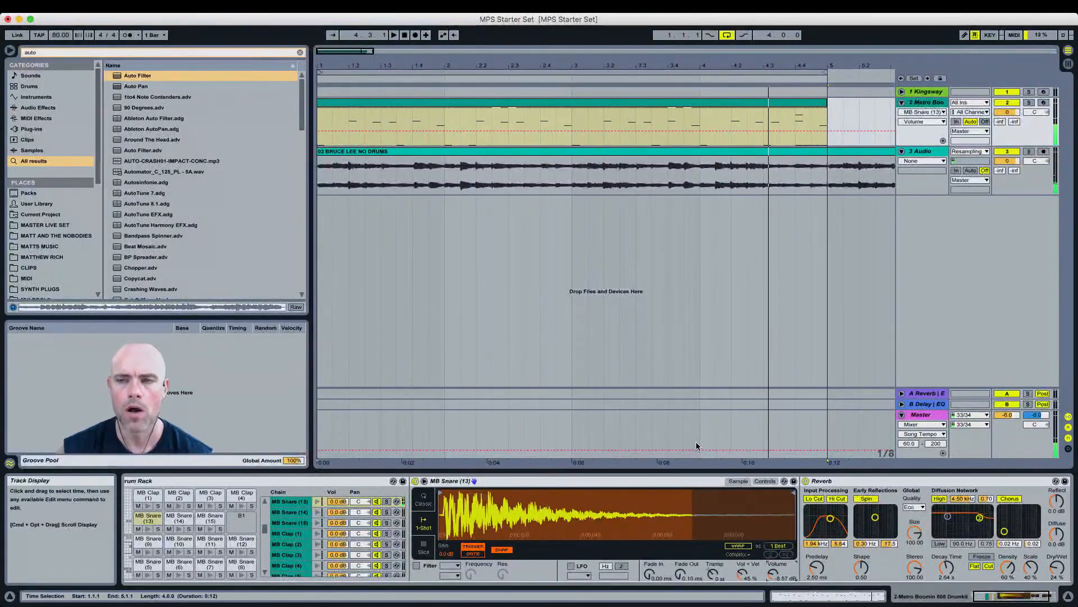
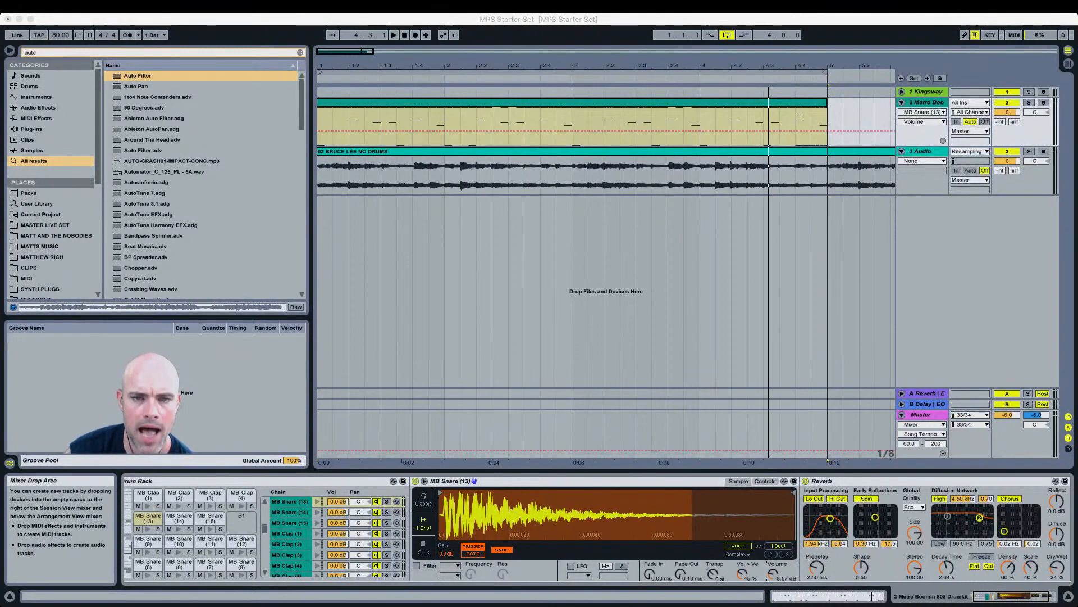
Step: Insert a new MIDI track after the Metro Boomin track and load the 808 Kick GODS preset onto it
{"action": "left_click", "coordinate": [528, 103]}
{"action": "left_click", "coordinate": [919, 104]}
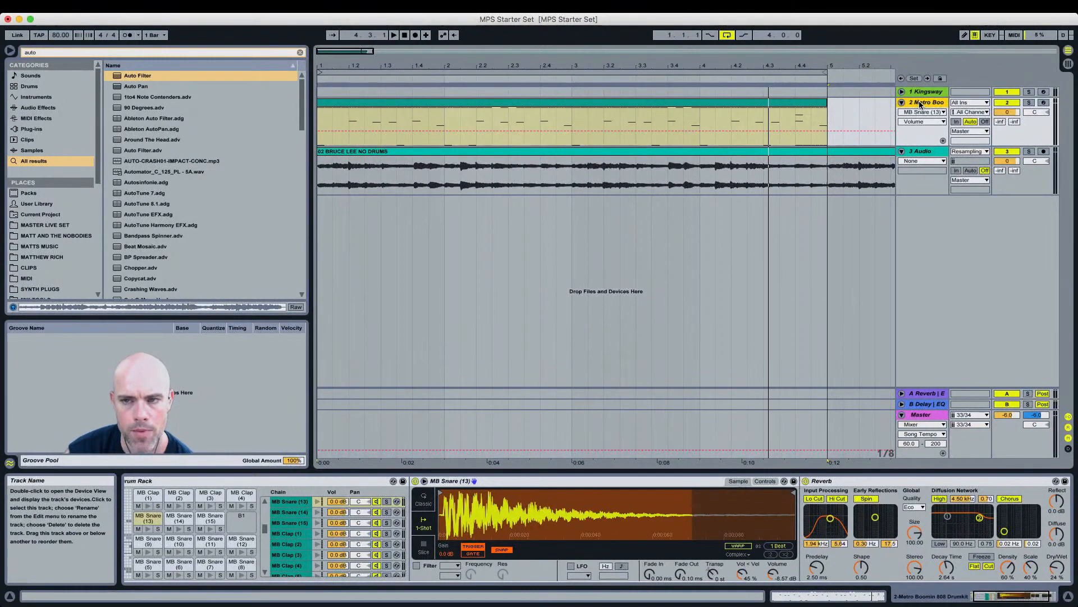
{"action": "key", "text": "super+shift+t"}
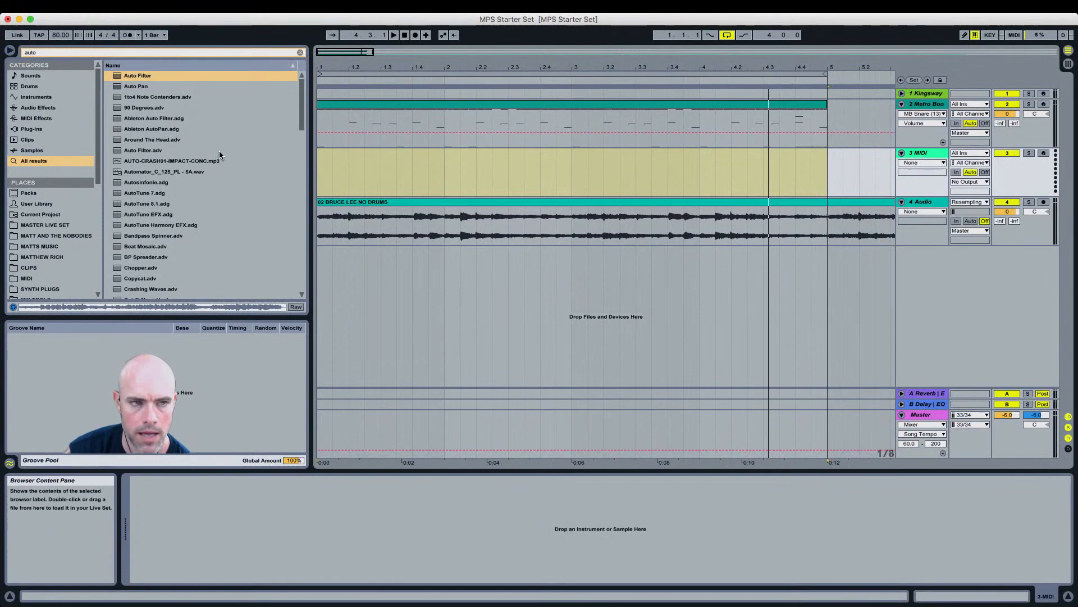
{"action": "key", "text": "super+f"}
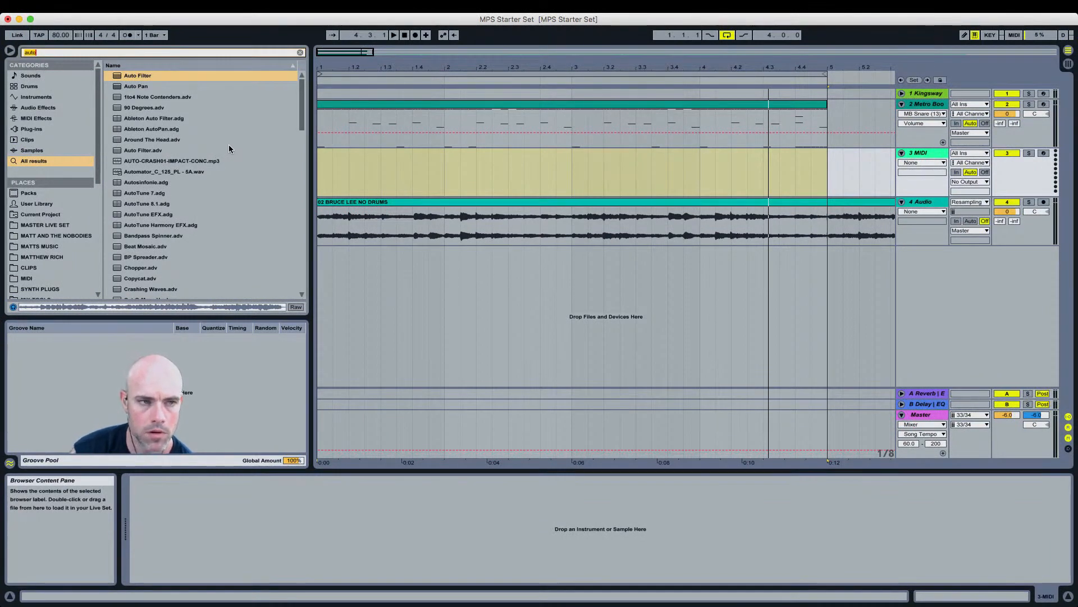
{"action": "type", "text": "808 god"}
{"action": "left_click_drag", "start_coordinate": [180, 77], "coordinate": [340, 179]}
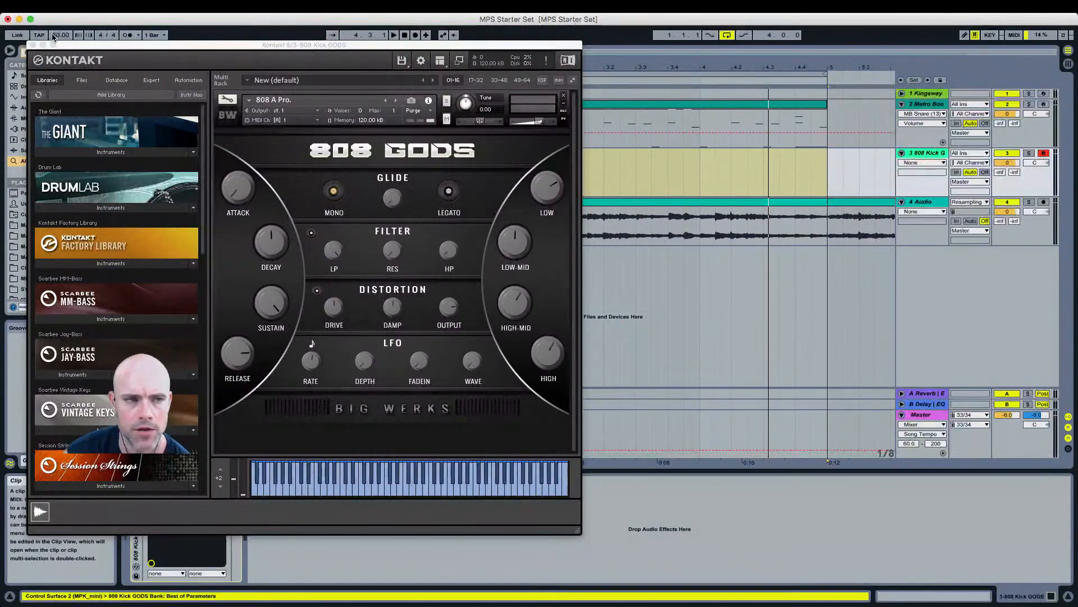
{"action": "left_click", "coordinate": [32, 45]}
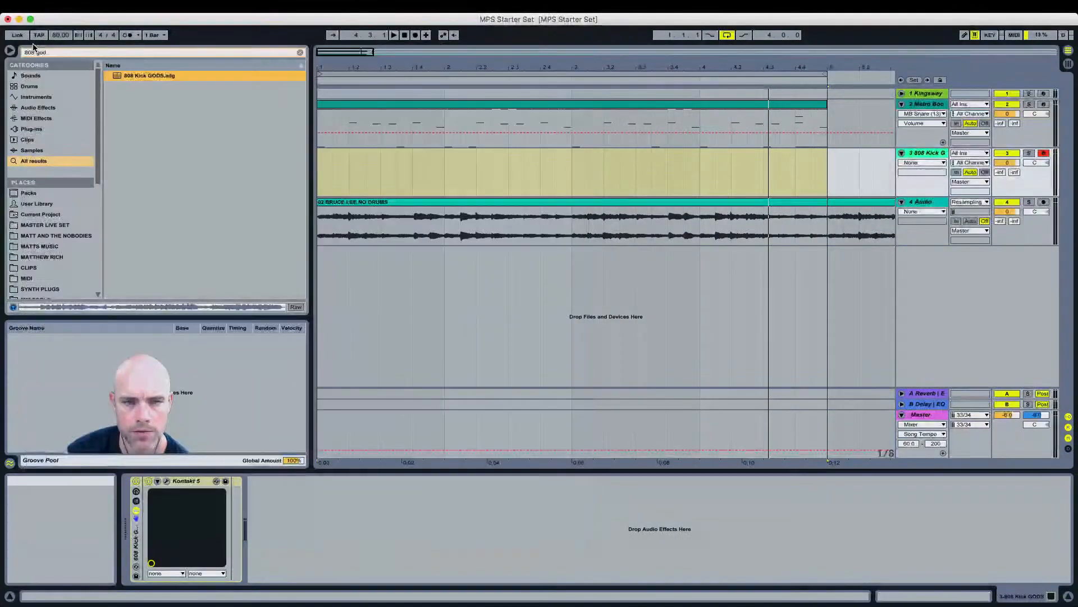
Step: Browse the clips library to the Beat Grids 70-79BPM folder
{"action": "left_click", "coordinate": [300, 53]}
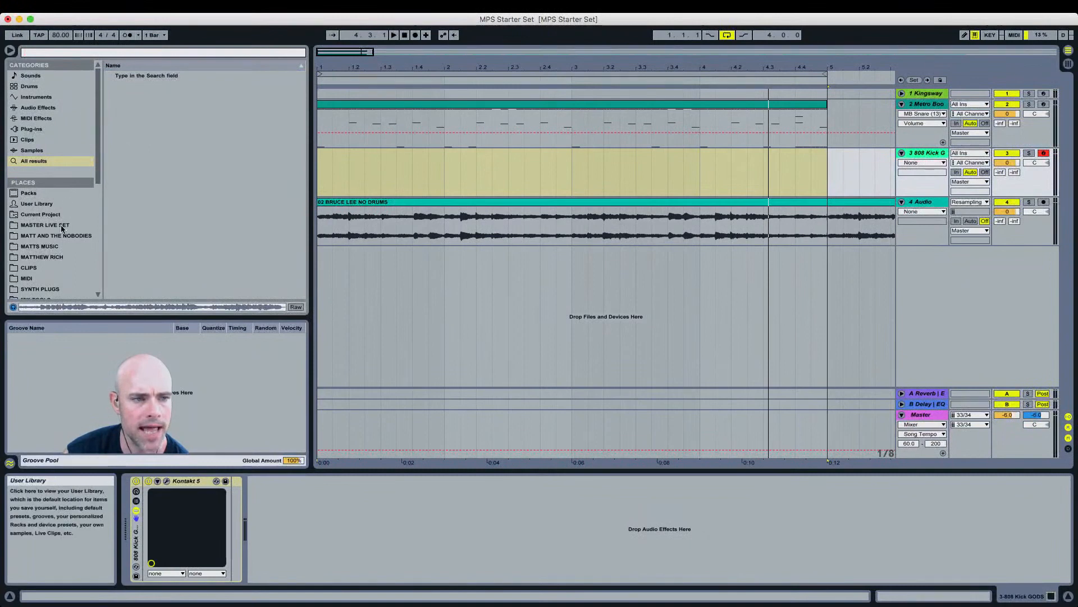
{"action": "left_click", "coordinate": [52, 267]}
{"action": "left_click", "coordinate": [109, 77]}
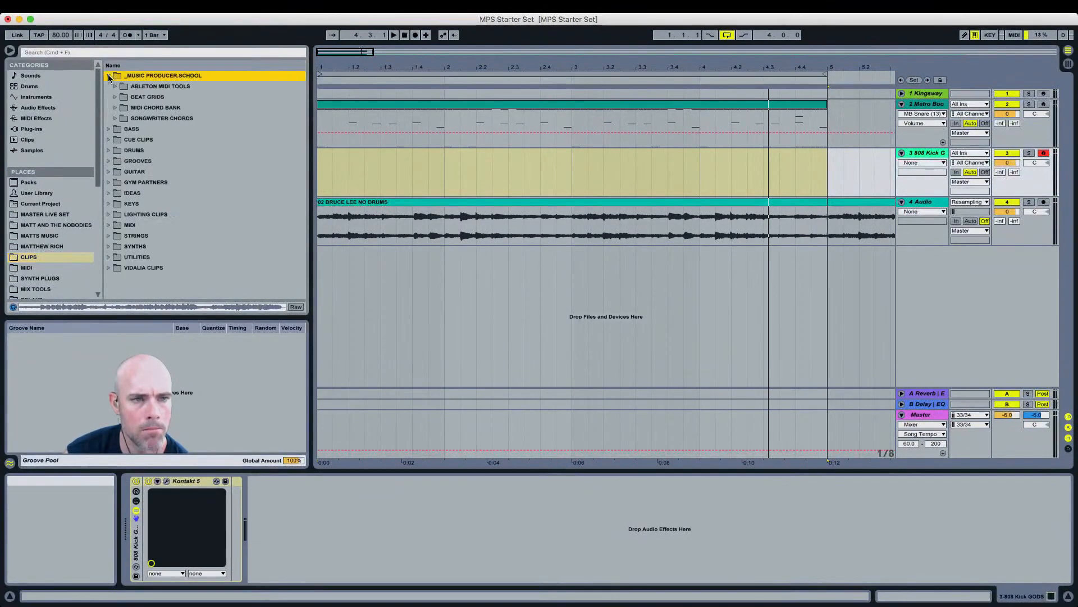
{"action": "left_click", "coordinate": [115, 97]}
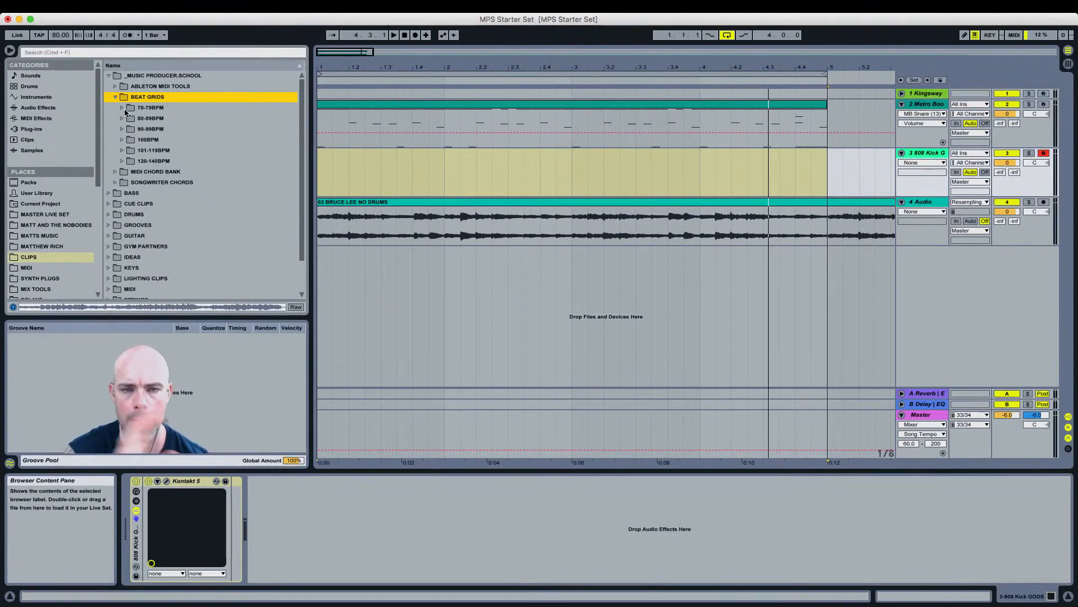
{"action": "left_click", "coordinate": [124, 109]}
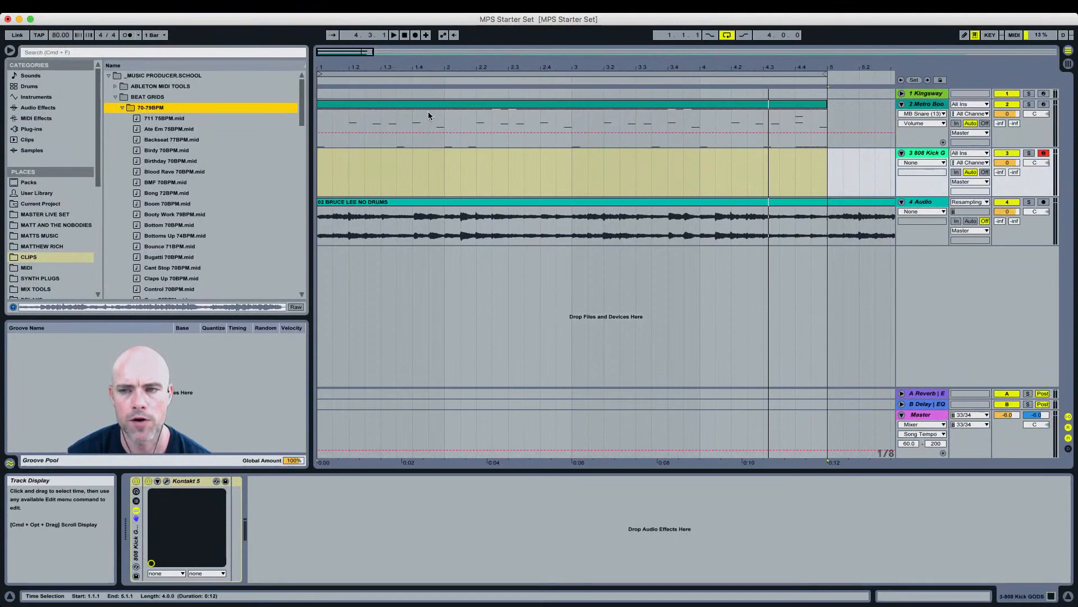
Step: Open the Metro Boomin drum clip in the note editor and play the beat
{"action": "left_click", "coordinate": [630, 105]}
{"action": "double_click", "coordinate": [630, 104]}
{"action": "scroll", "coordinate": [370, 541], "scroll_direction": "down", "scroll_amount": 5}
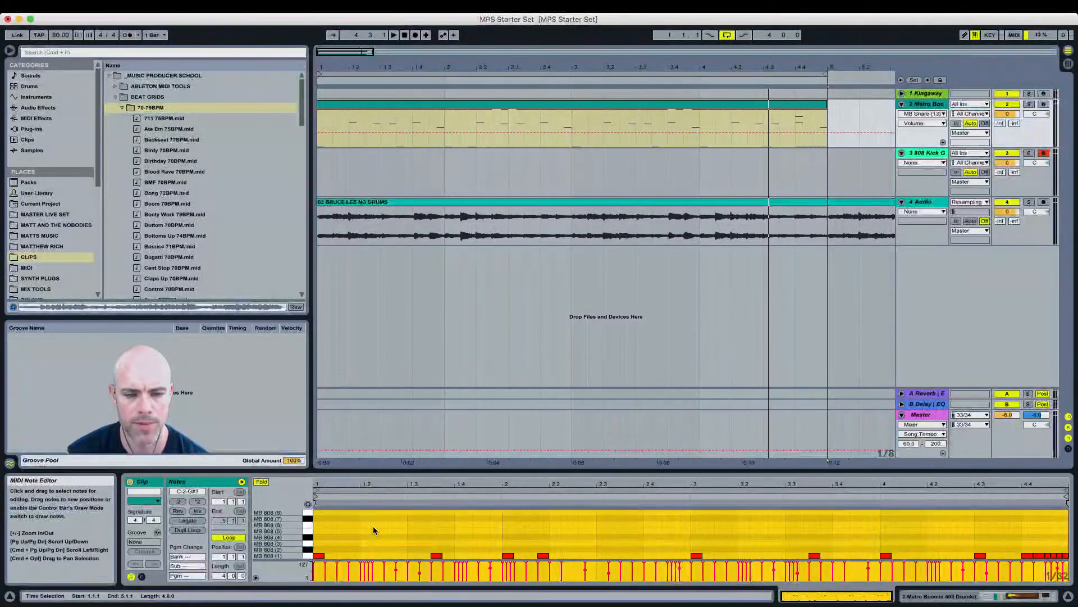
{"action": "left_click", "coordinate": [374, 527]}
{"action": "key", "text": "space"}
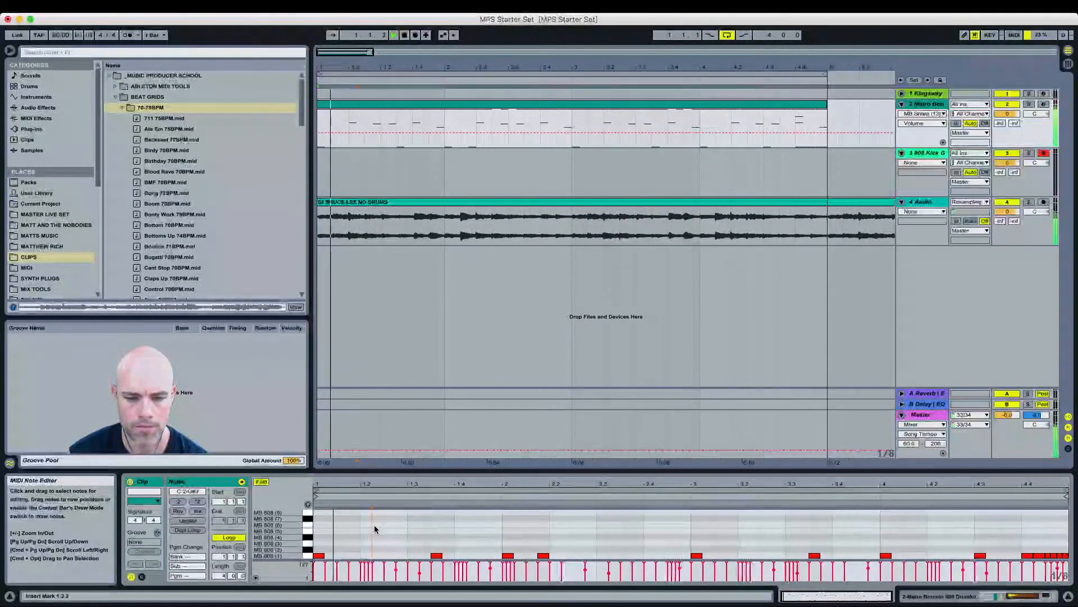
{"action": "key", "text": "space"}
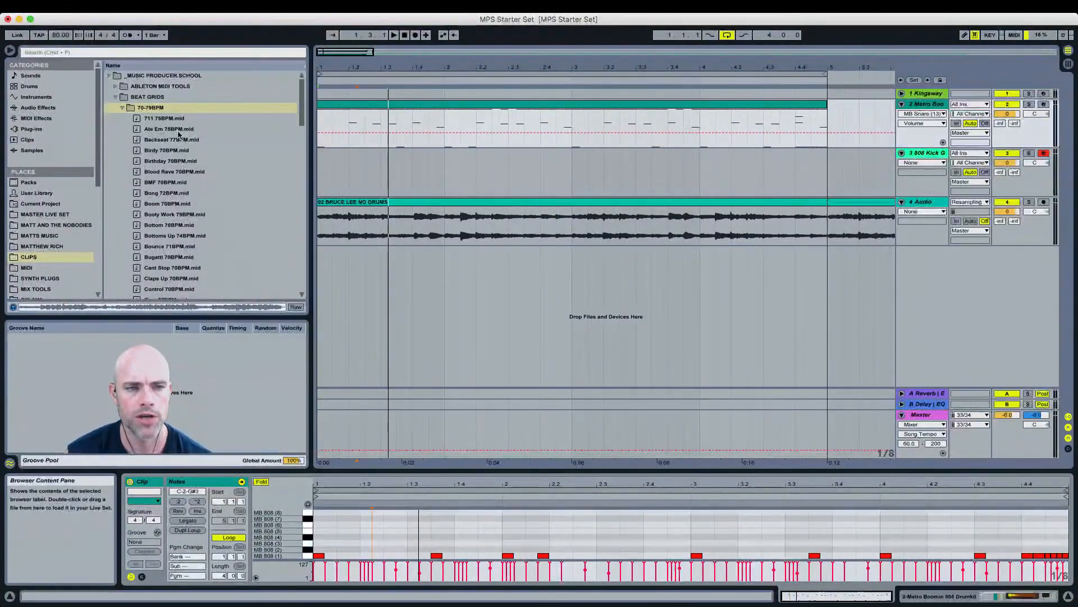
Step: Drag the Cyclone 78BPM MIDI clip onto the 808 Kick track
{"action": "left_click", "coordinate": [148, 97]}
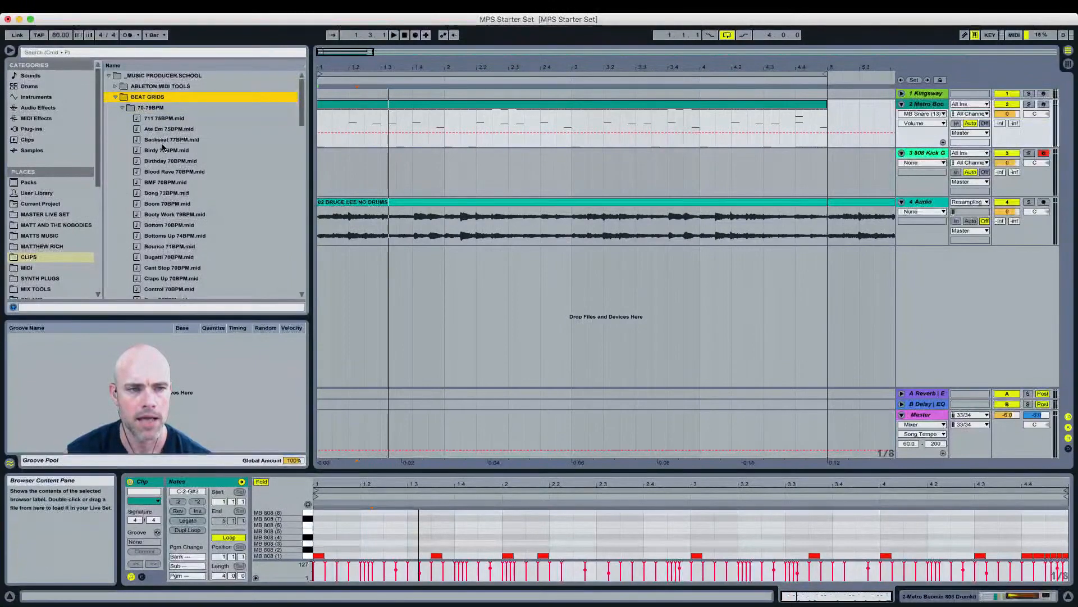
{"action": "scroll", "coordinate": [164, 174], "scroll_direction": "down", "scroll_amount": 2}
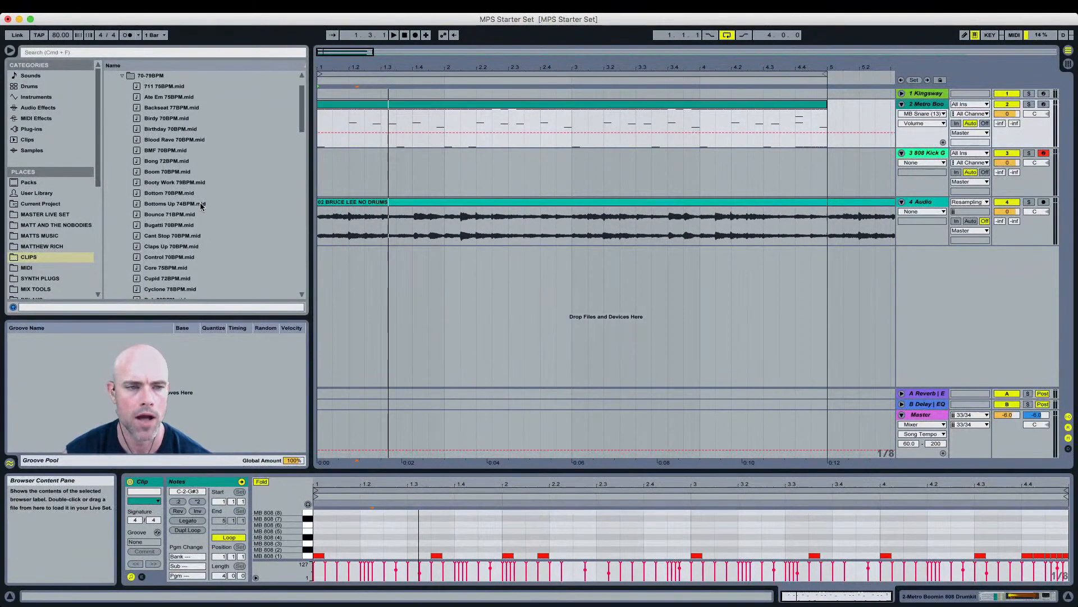
{"action": "scroll", "coordinate": [201, 216], "scroll_direction": "down", "scroll_amount": 3}
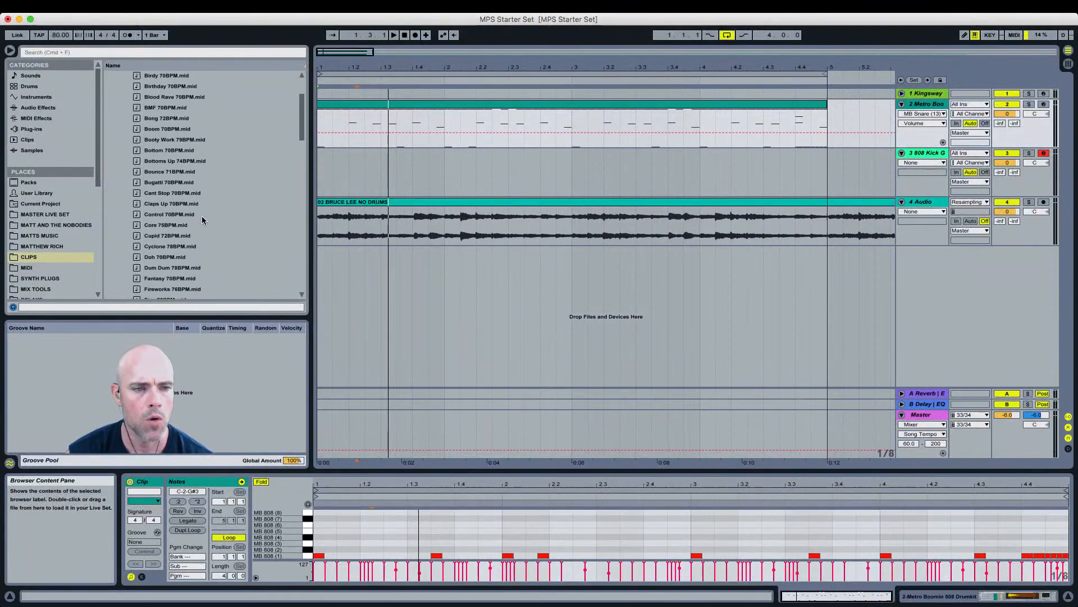
{"action": "scroll", "coordinate": [201, 216], "scroll_direction": "down", "scroll_amount": 2}
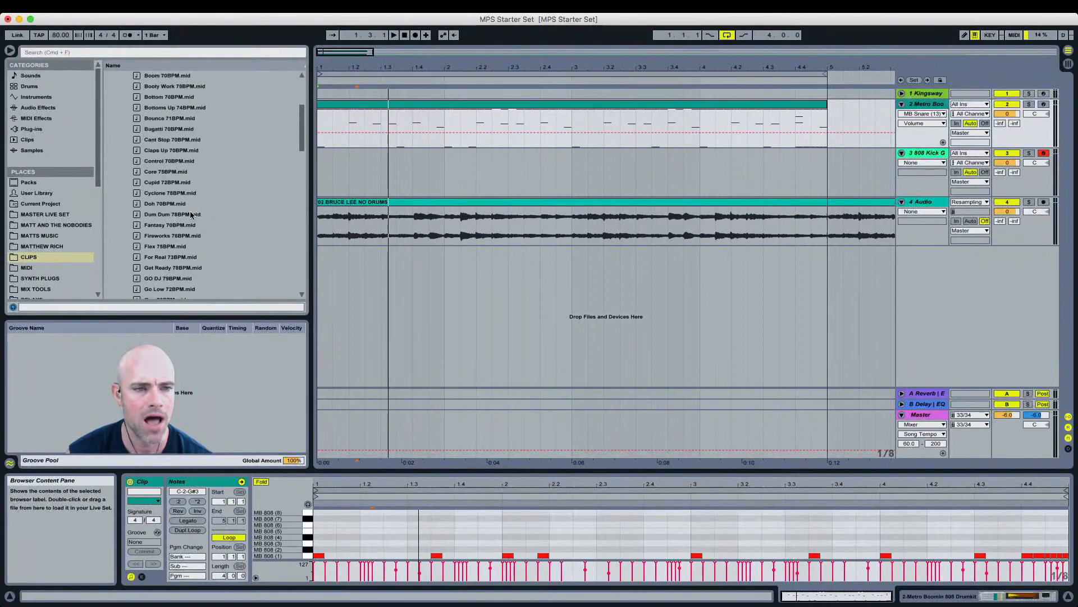
{"action": "left_click_drag", "start_coordinate": [169, 194], "coordinate": [317, 172]}
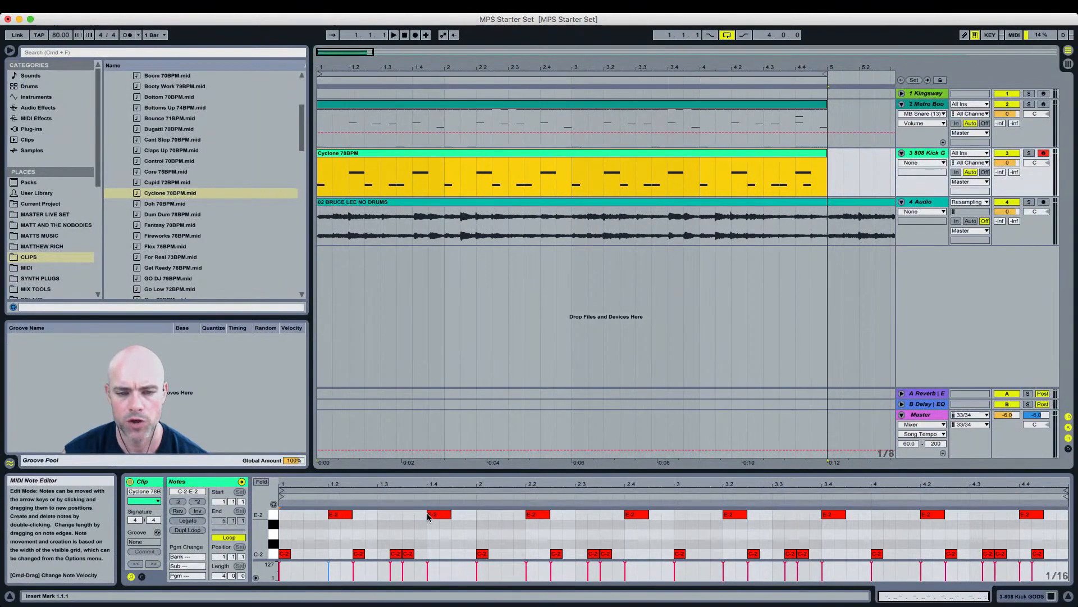
Step: Deactivate all the E-2 notes in the Cyclone clip
{"action": "left_click", "coordinate": [274, 516]}
{"action": "key", "text": "0"}
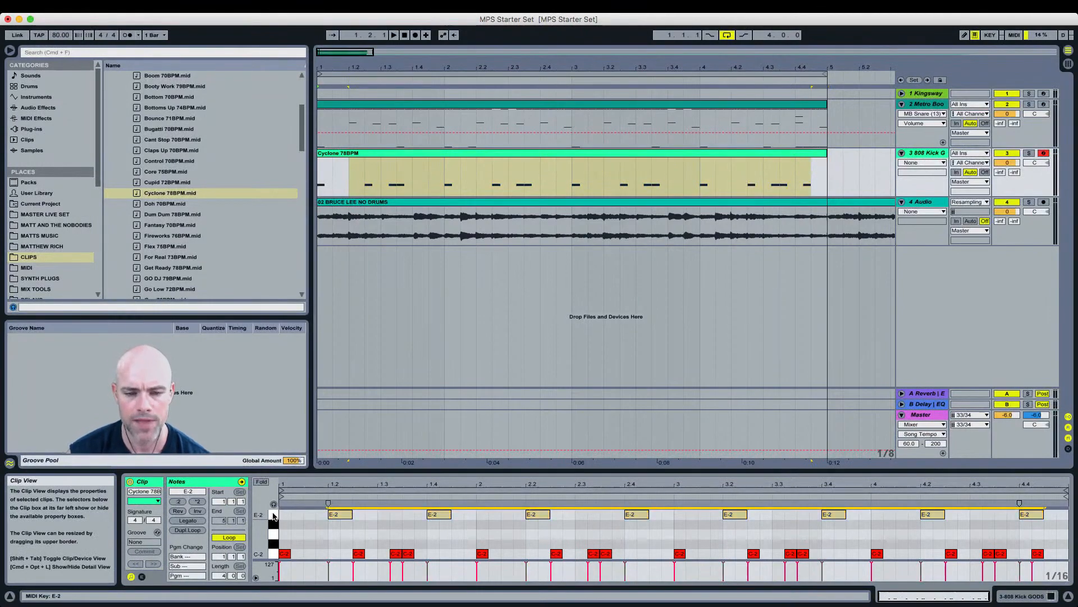
Step: Mute the MB 808 (1) pad in the Metro Boomin Drum Rack
{"action": "left_click", "coordinate": [459, 107]}
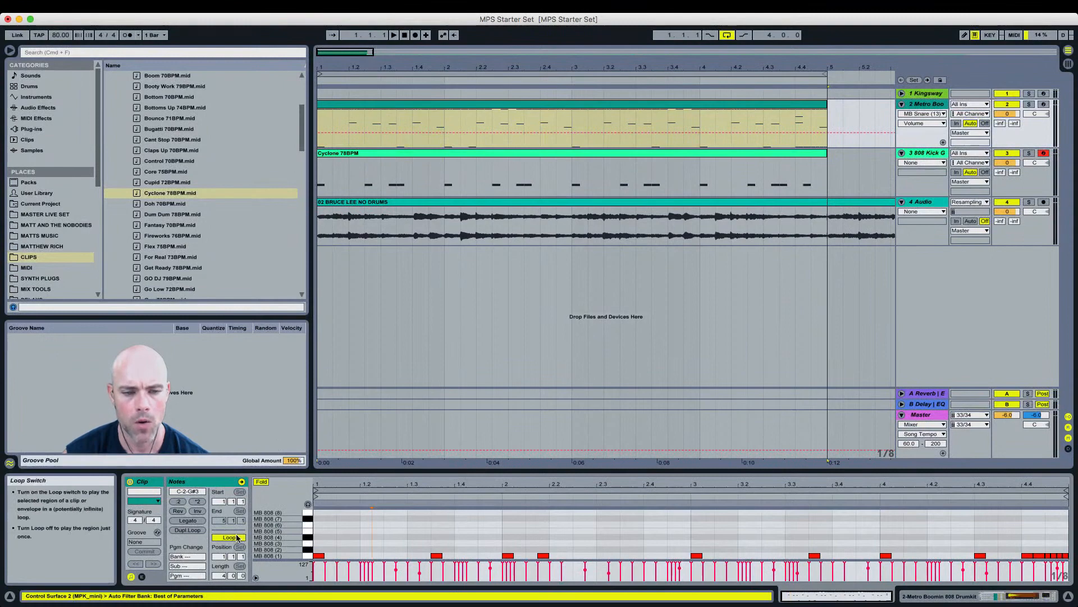
{"action": "key", "text": "shift+Tab"}
{"action": "scroll", "coordinate": [135, 568], "scroll_direction": "down", "scroll_amount": 4}
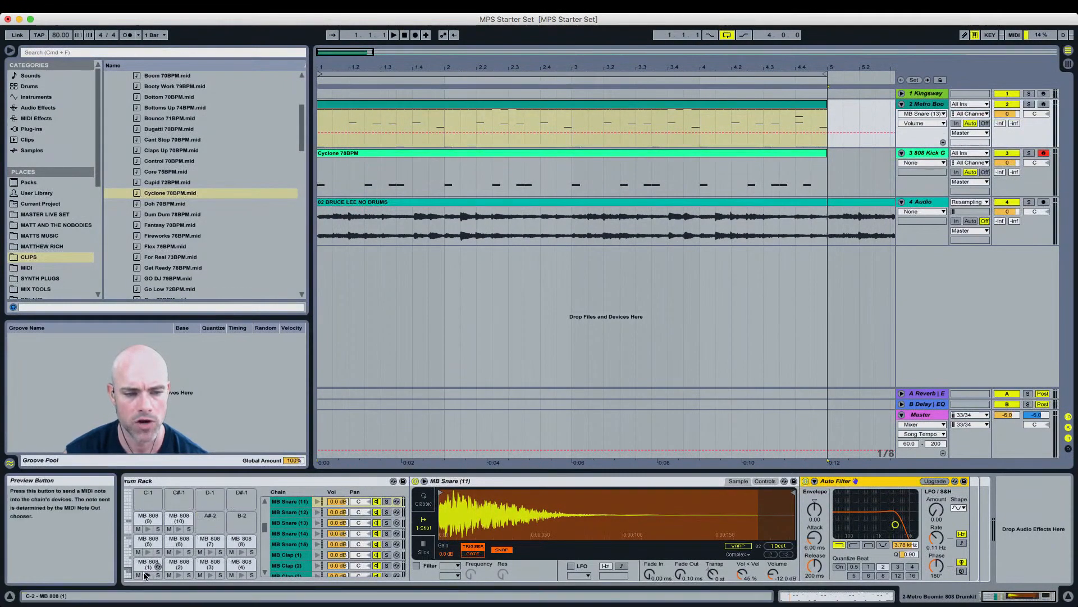
{"action": "left_click", "coordinate": [138, 575]}
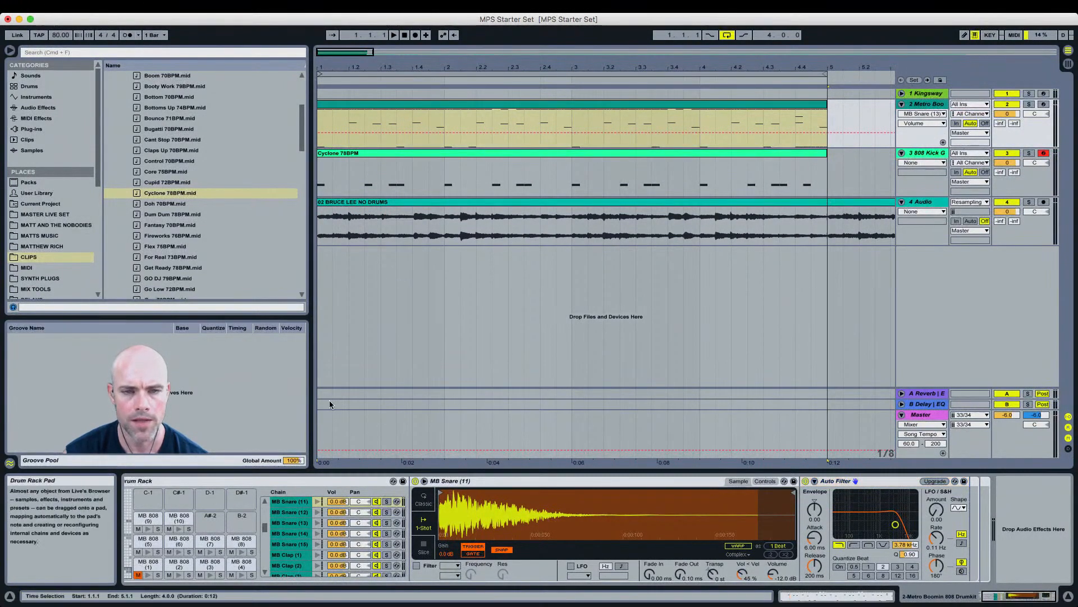
Step: Select all C-2 notes in the Cyclone clip and transpose them up to E2
{"action": "key", "text": "shift+Tab"}
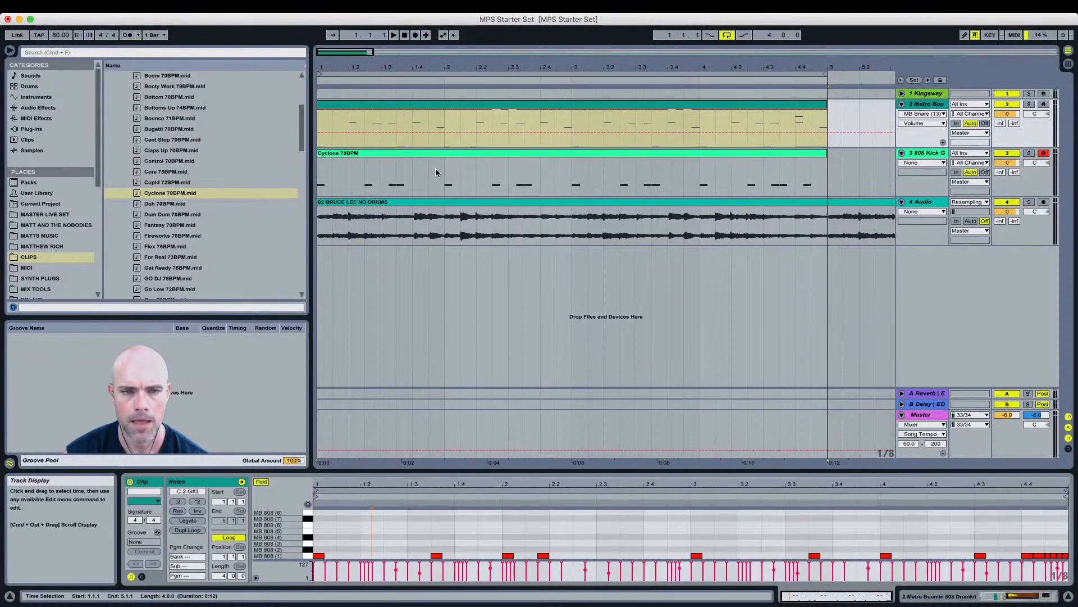
{"action": "left_click", "coordinate": [374, 154]}
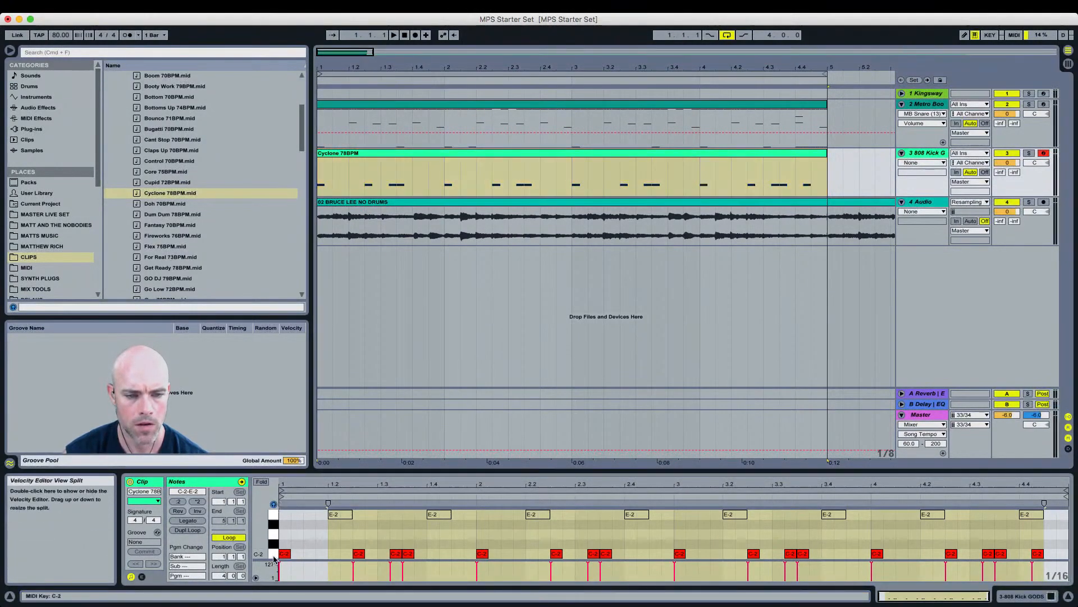
{"action": "left_click", "coordinate": [275, 555]}
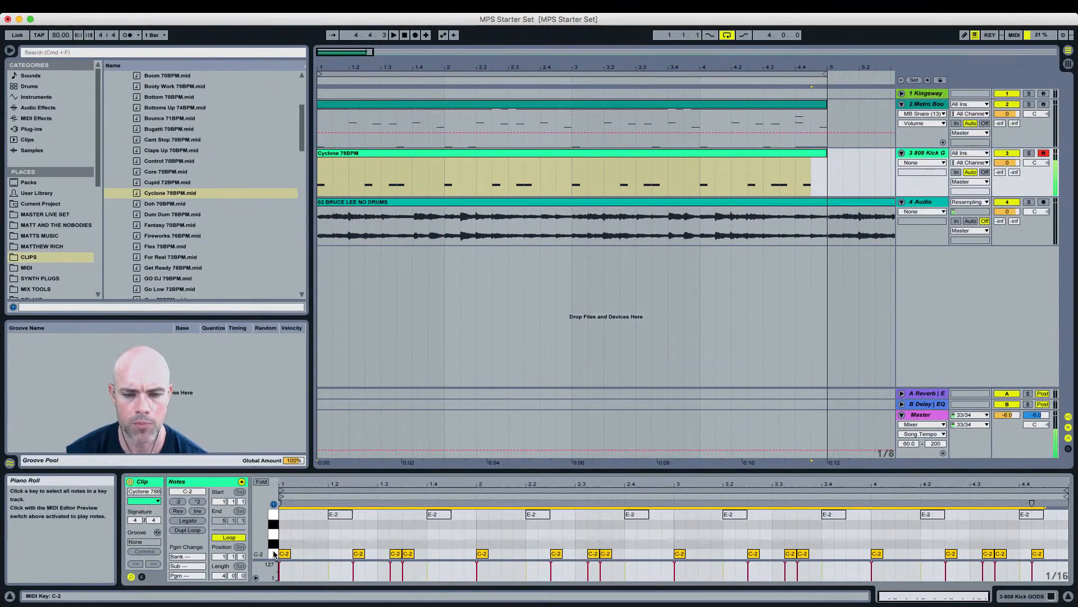
{"action": "key", "text": "shift+Up"}
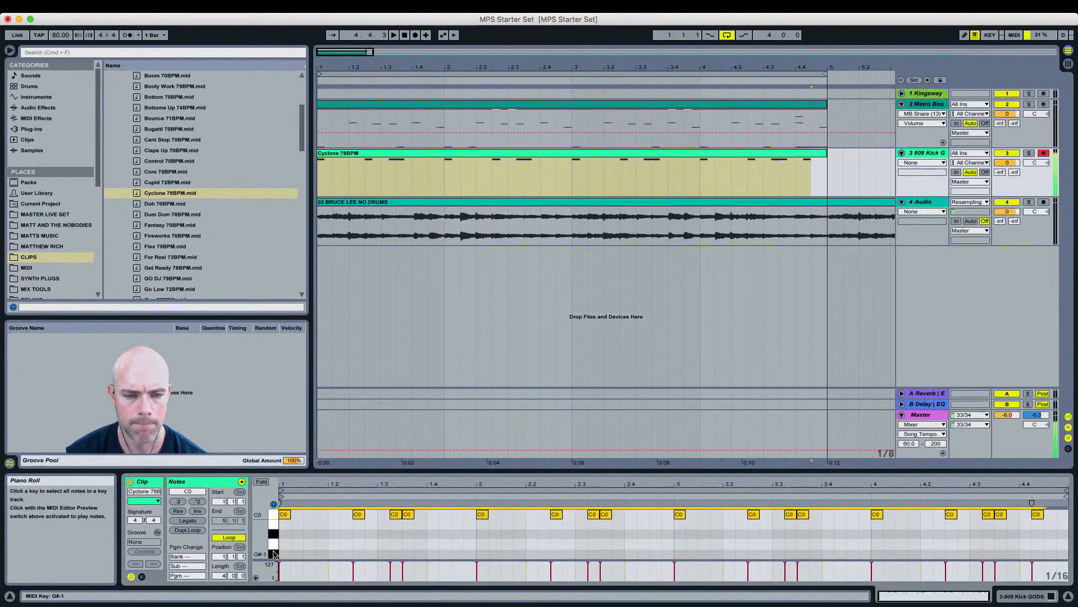
{"action": "key", "text": "shift+Down"}
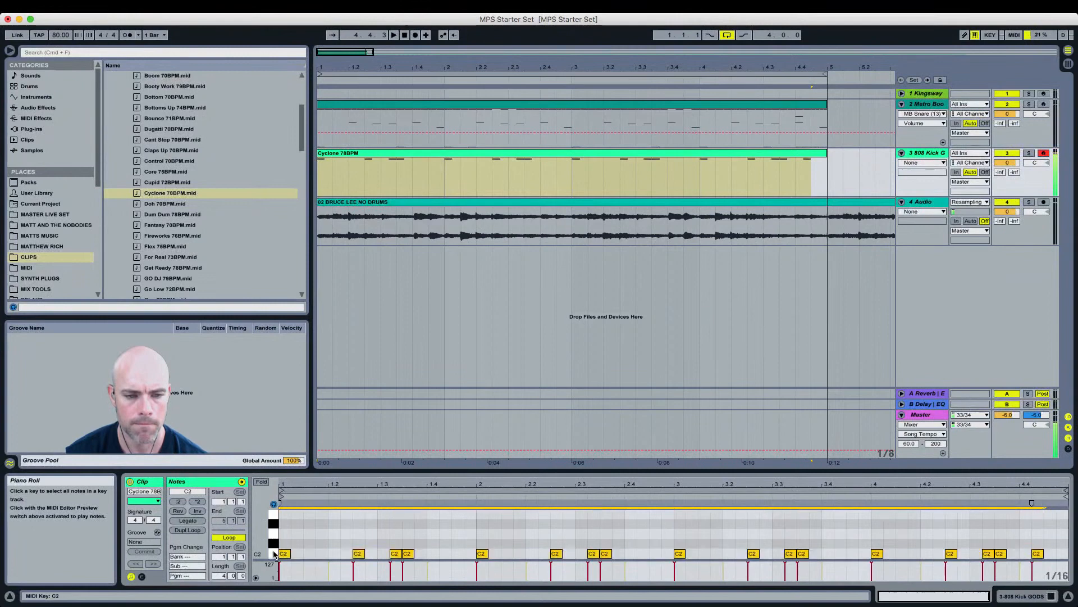
{"action": "key", "text": "Up"}
{"action": "key", "text": "Up"}
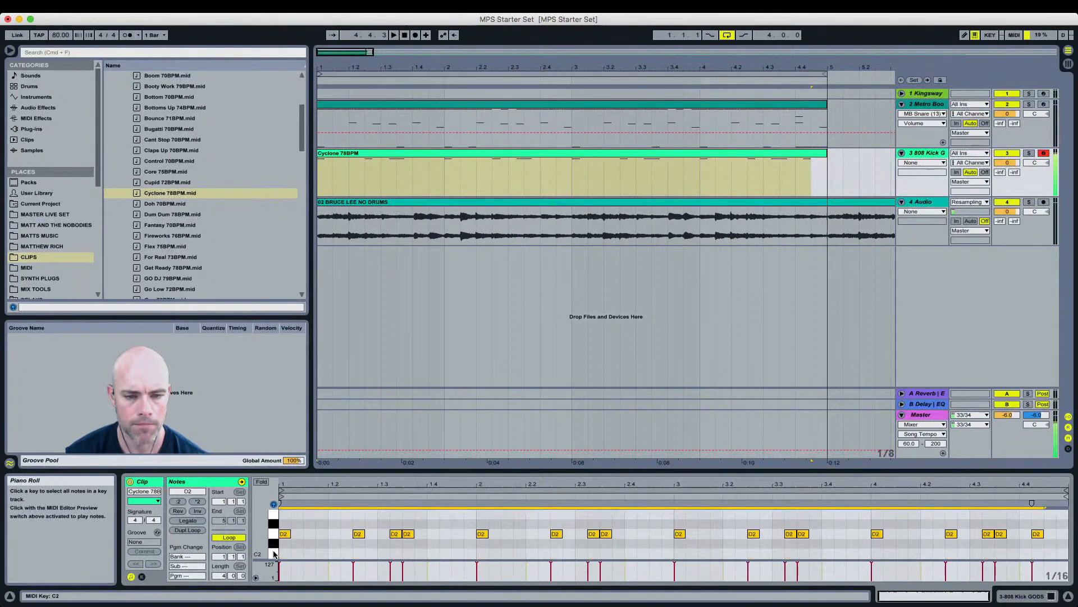
{"action": "key", "text": "Up"}
{"action": "key", "text": "Up"}
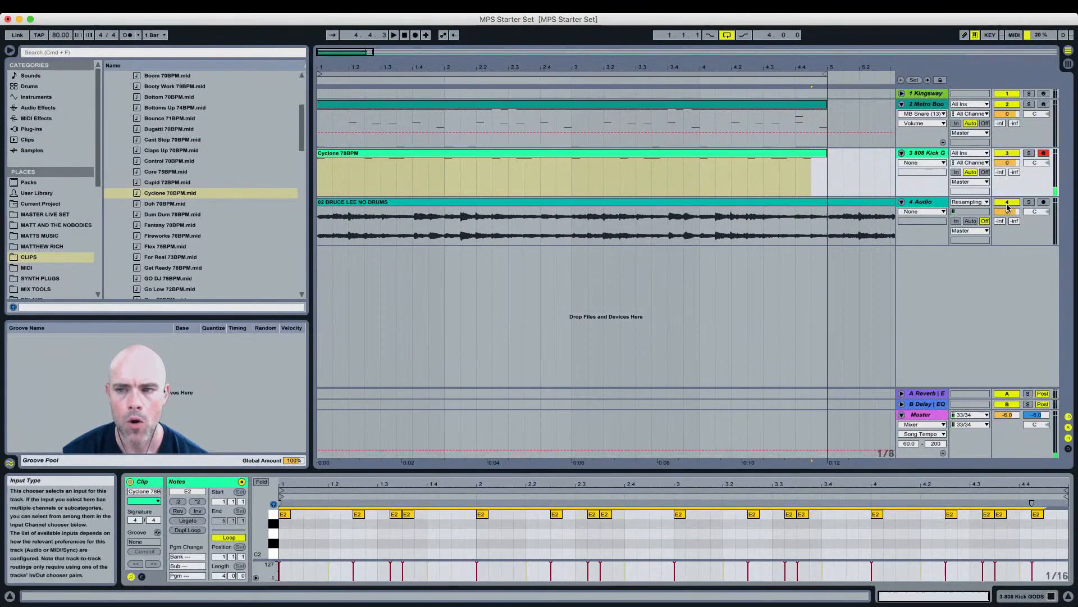
Step: Insert a new MIDI track after the audio track and load the Simple Piano preset onto it
{"action": "left_click", "coordinate": [933, 203]}
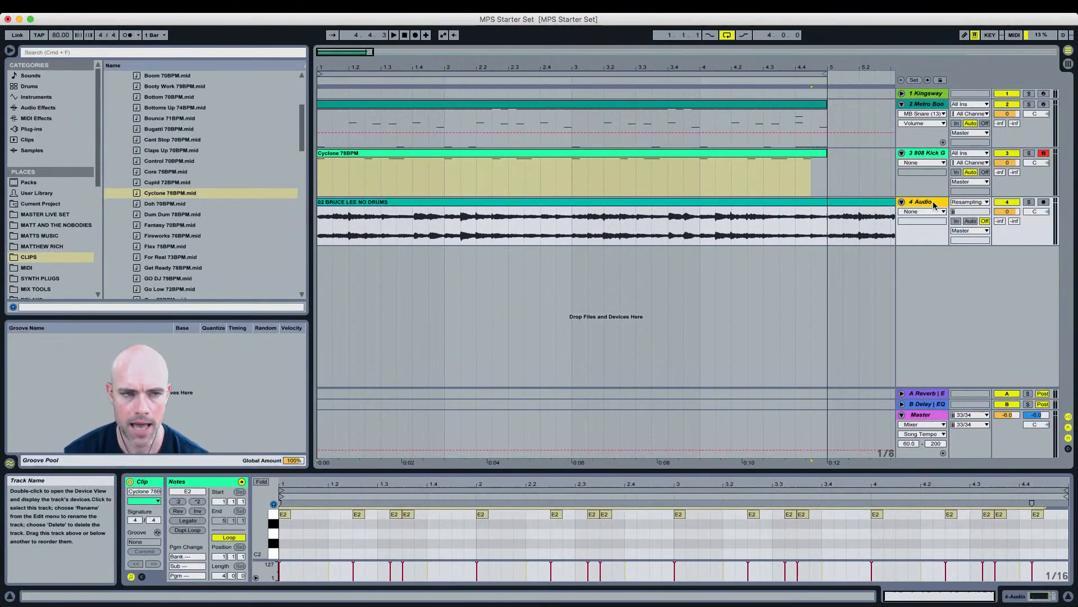
{"action": "key", "text": "super+shift+t"}
{"action": "key", "text": "super+f"}
{"action": "type", "text": "sim"}
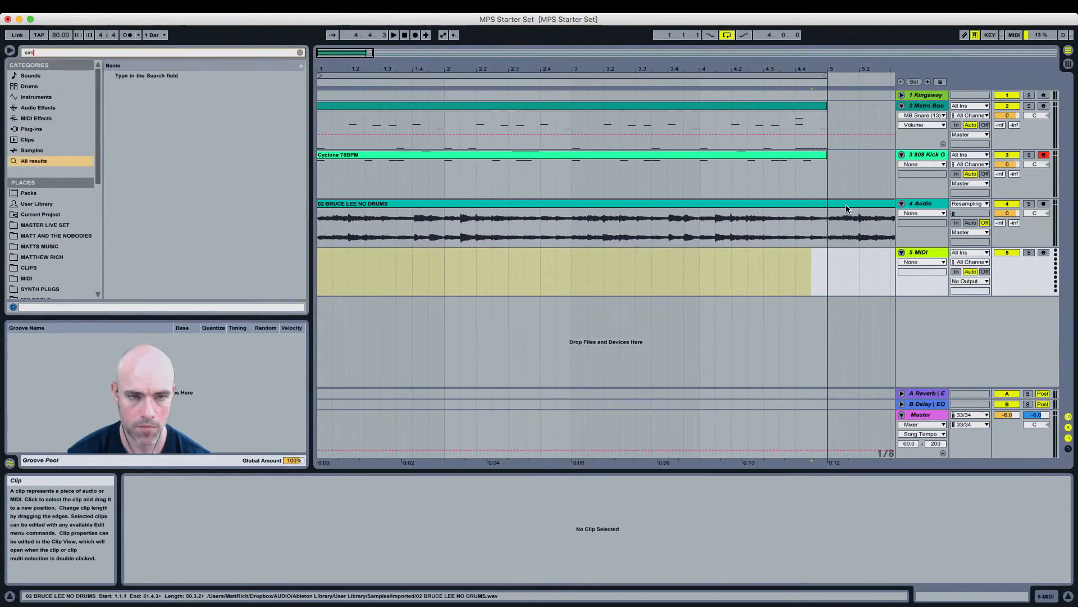
{"action": "type", "text": "ple pian"}
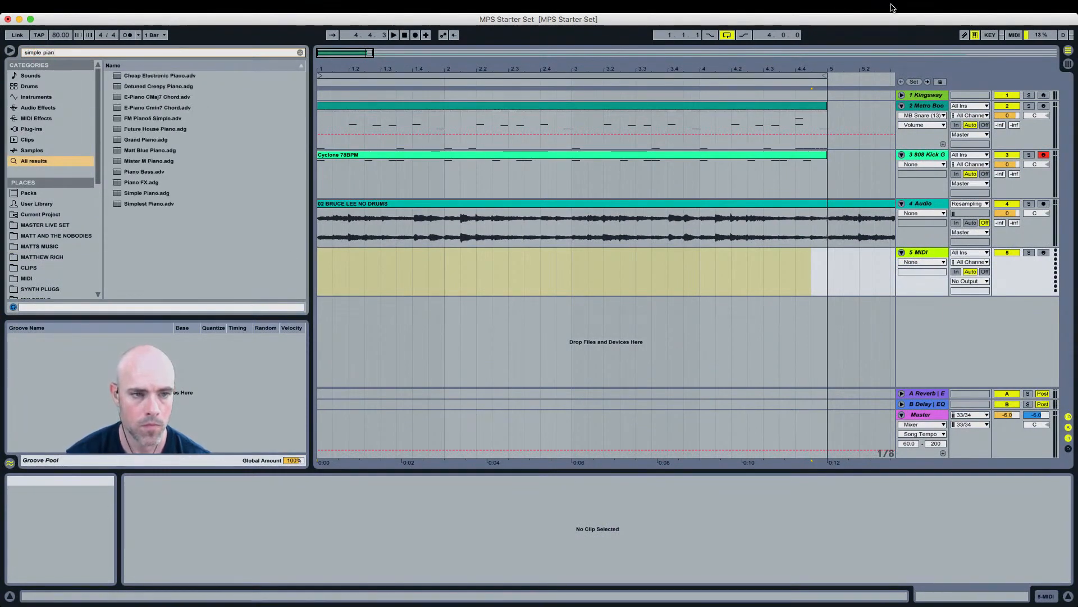
{"action": "left_click", "coordinate": [157, 193]}
{"action": "left_click_drag", "start_coordinate": [158, 195], "coordinate": [369, 265]}
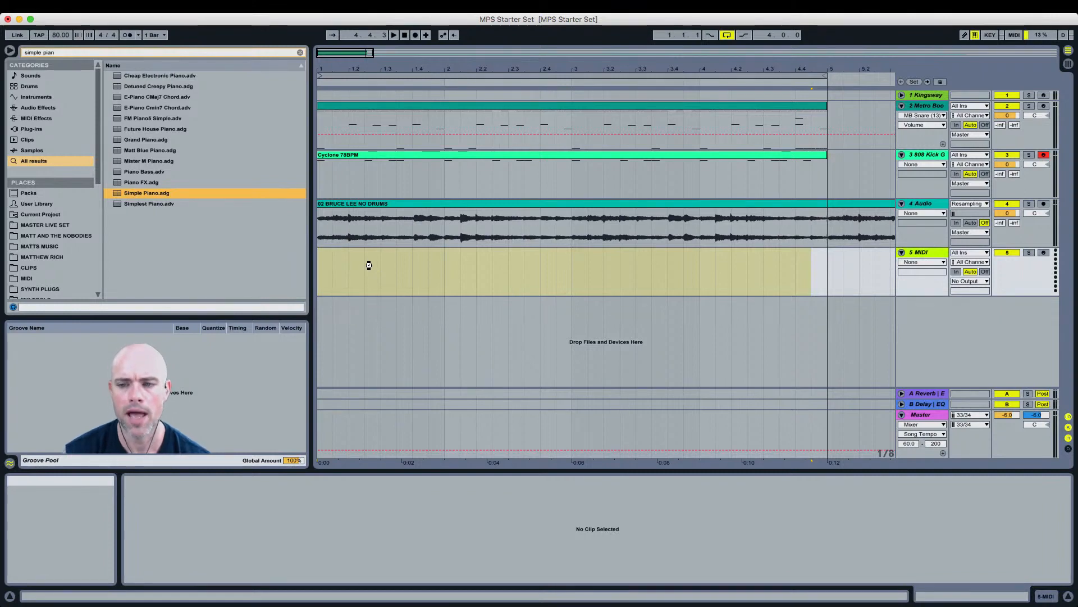
{"action": "left_click_drag", "start_coordinate": [369, 266], "coordinate": [375, 264]}
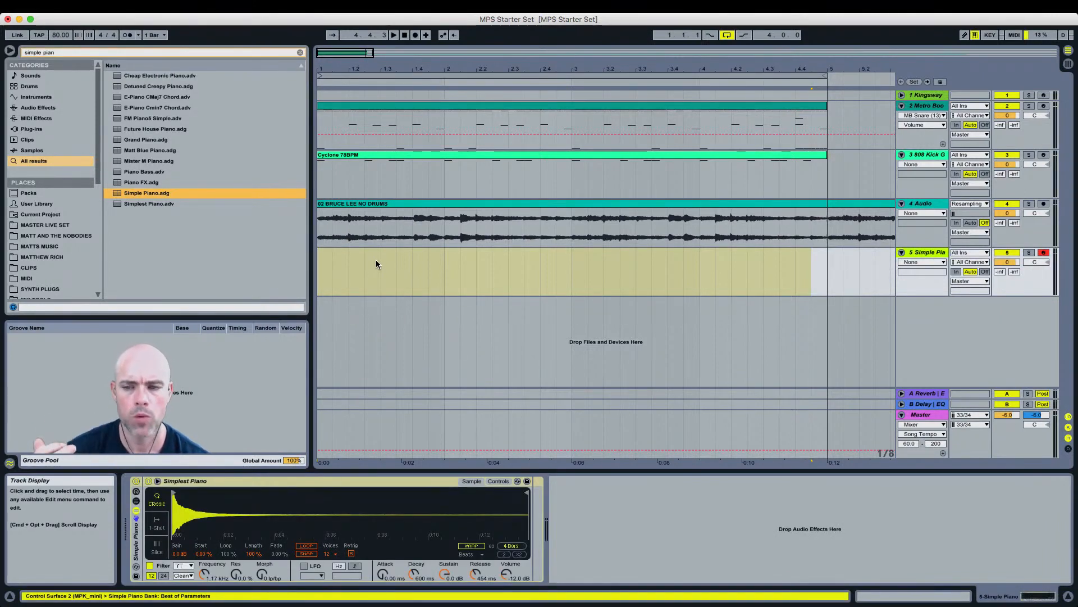
Step: Deactivate the Metro Boomin and 808 Kick tracks and open the Audio track's devices
{"action": "left_click", "coordinate": [1007, 155]}
{"action": "left_click", "coordinate": [1008, 106]}
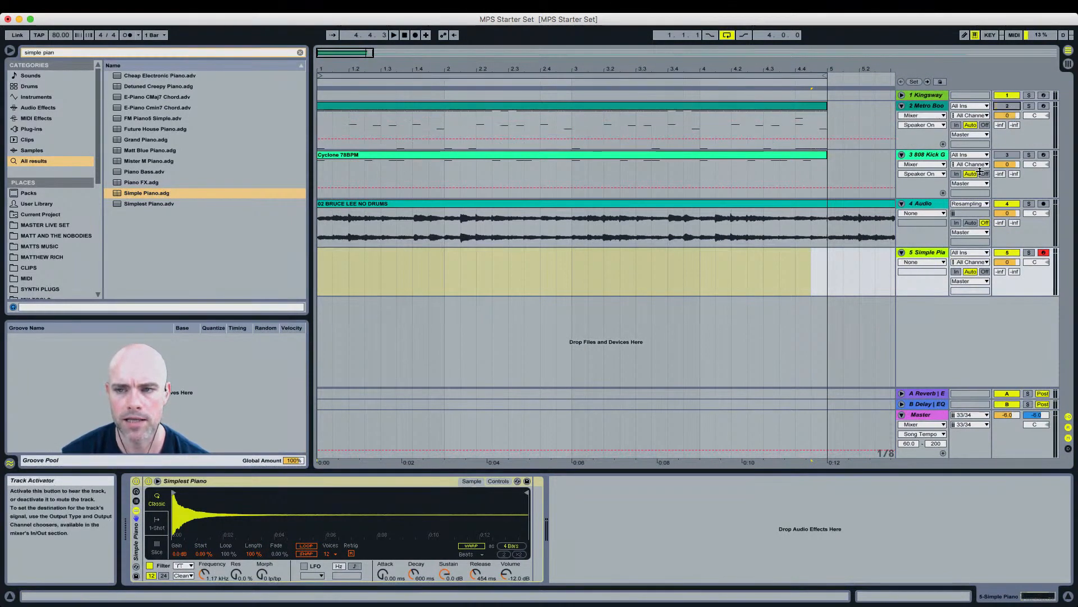
{"action": "left_click", "coordinate": [922, 206]}
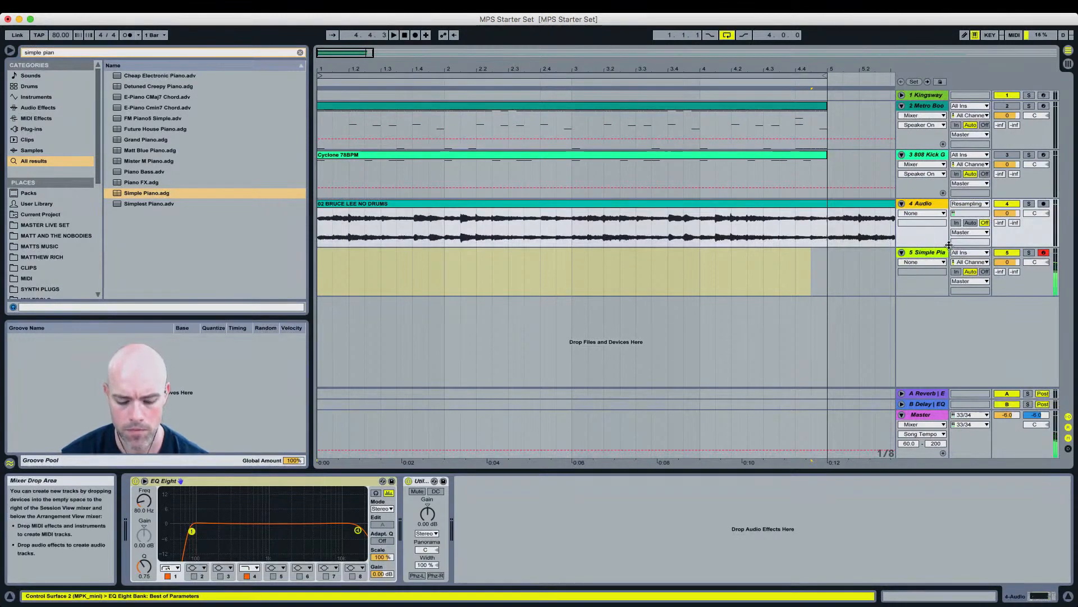
Step: Select the Simple Piano track and play back the arrangement to listen
{"action": "key", "text": "z"}
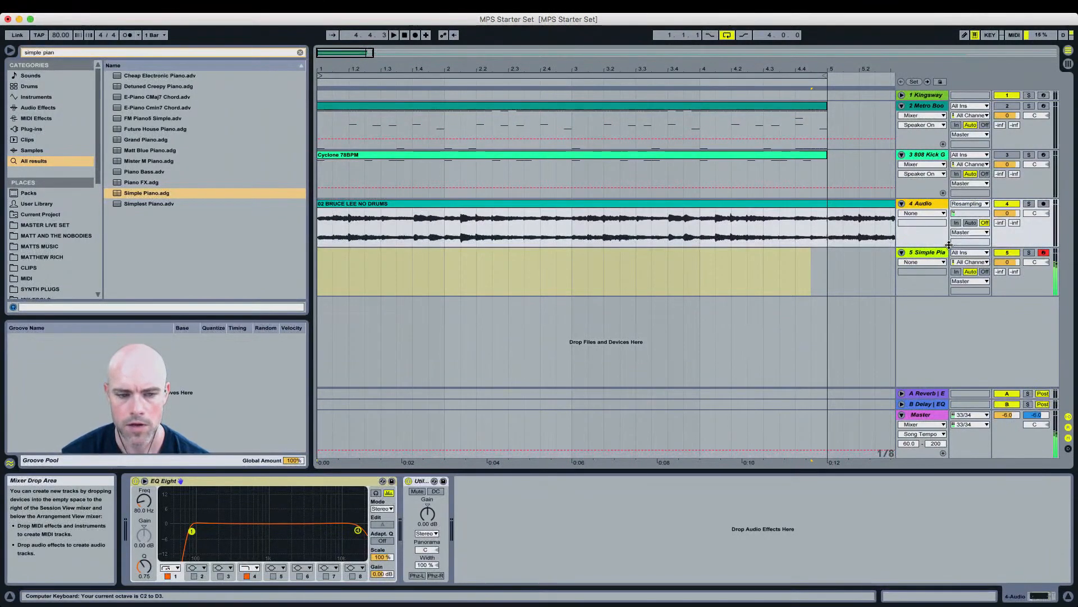
{"action": "left_click", "coordinate": [747, 276]}
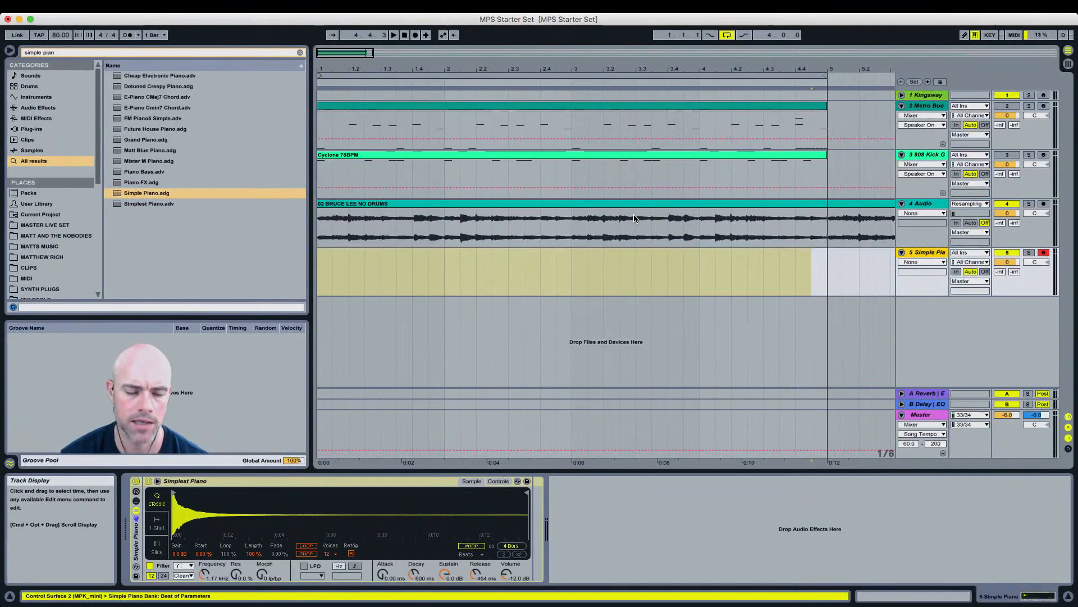
{"action": "key", "text": "space"}
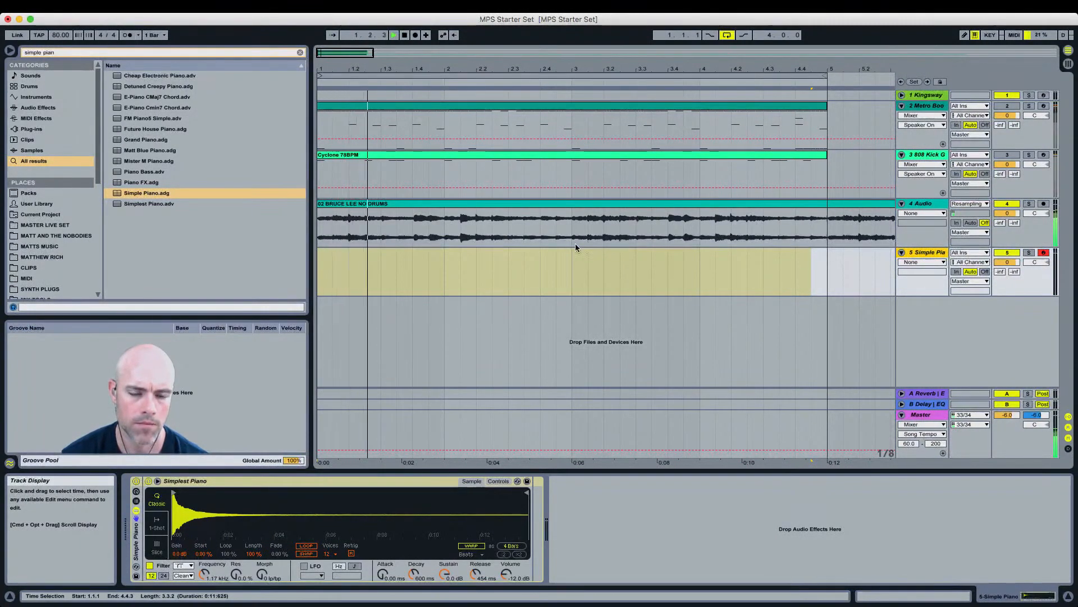
{"action": "key", "text": "space"}
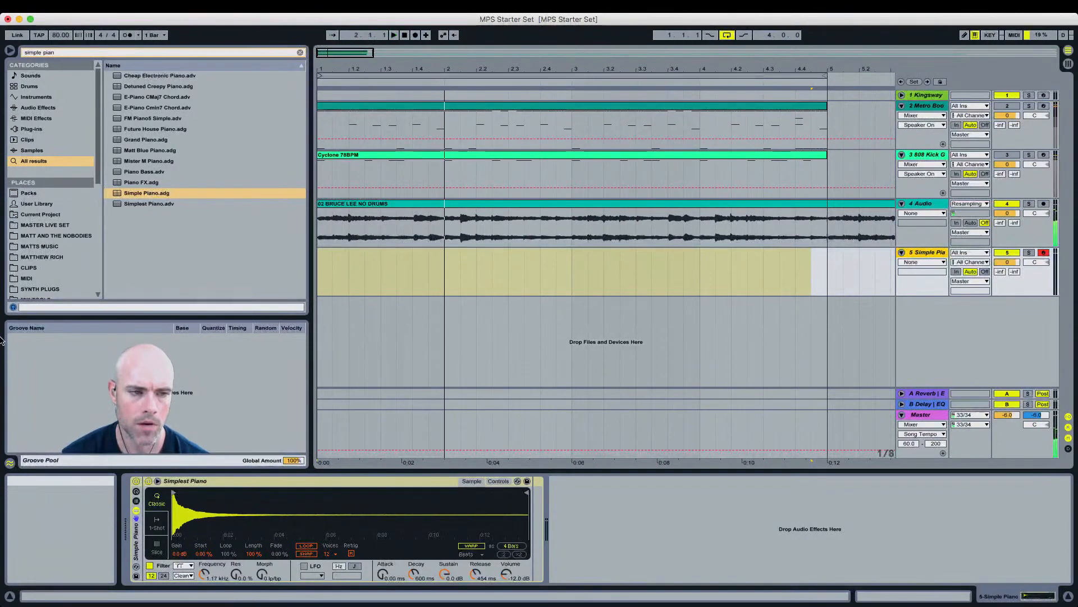
{"action": "key", "text": "space"}
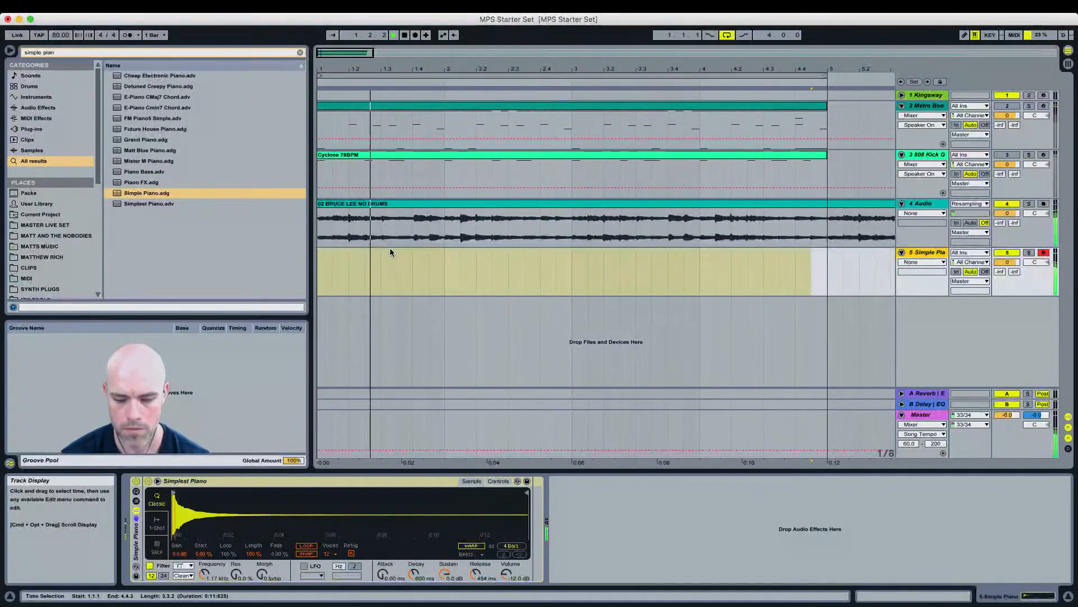
{"action": "key", "text": "space"}
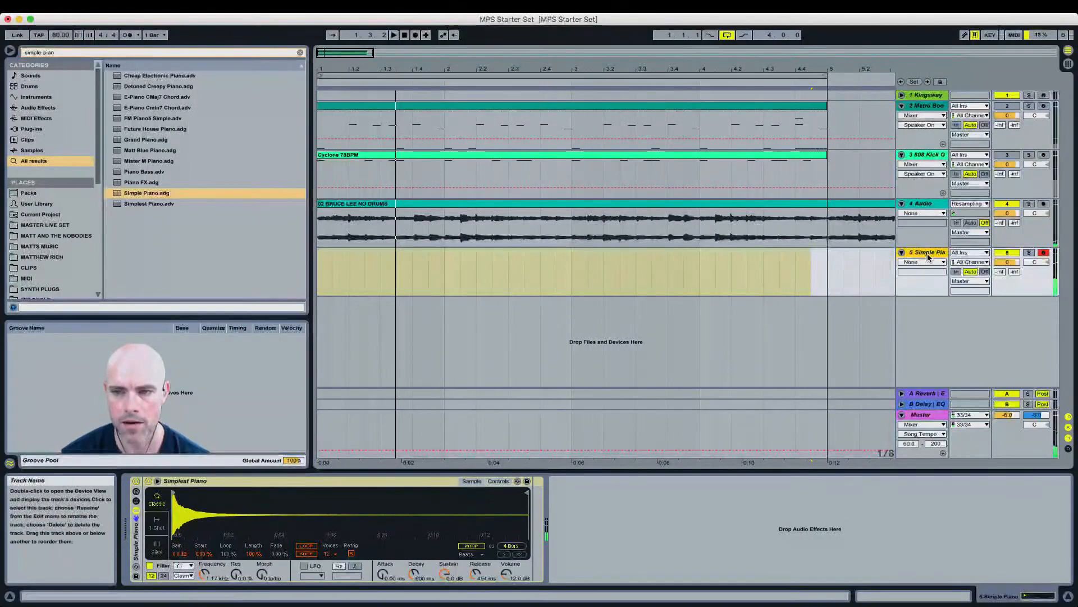
Step: Insert an empty four-bar MIDI clip on the piano track, then delete the Simple Piano track
{"action": "left_click_drag", "start_coordinate": [823, 274], "coordinate": [250, 286]}
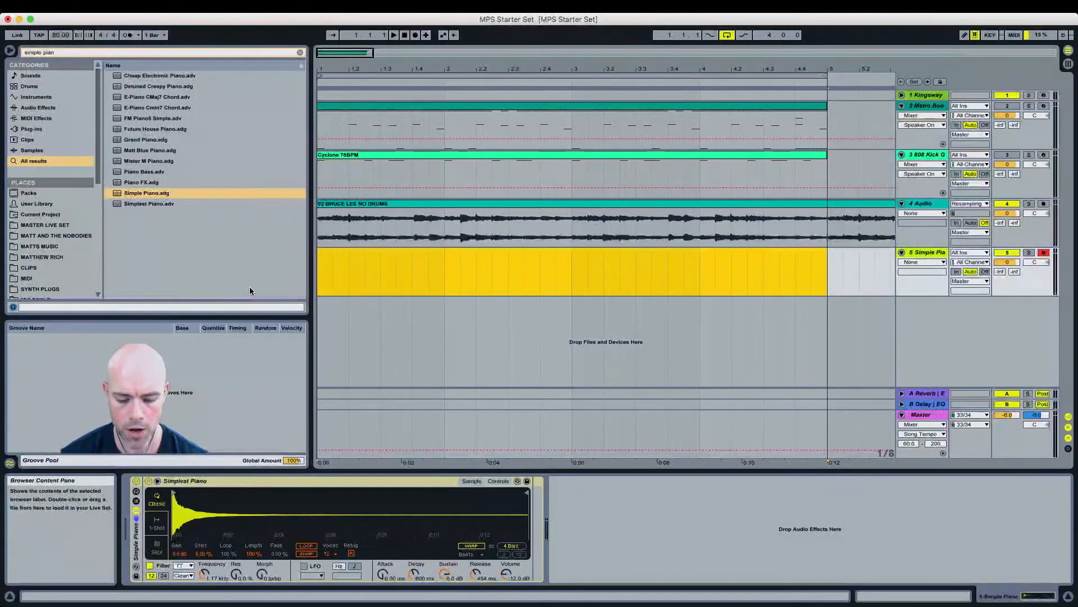
{"action": "key", "text": "super+shift+m"}
{"action": "double_click", "coordinate": [400, 252]}
{"action": "scroll", "coordinate": [293, 539], "scroll_direction": "down", "scroll_amount": 3}
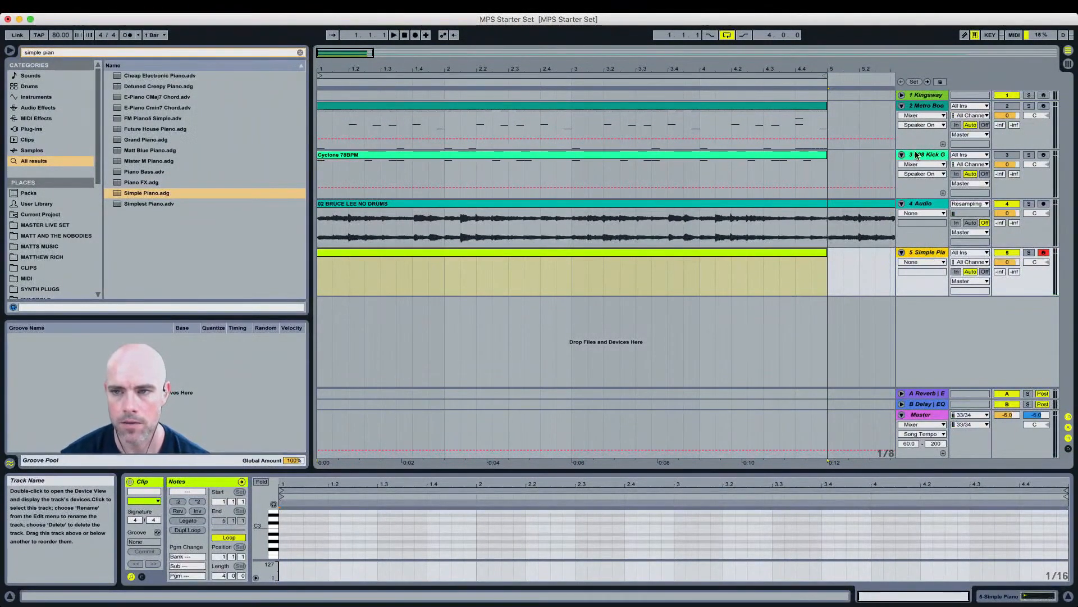
{"action": "key", "text": "Delete"}
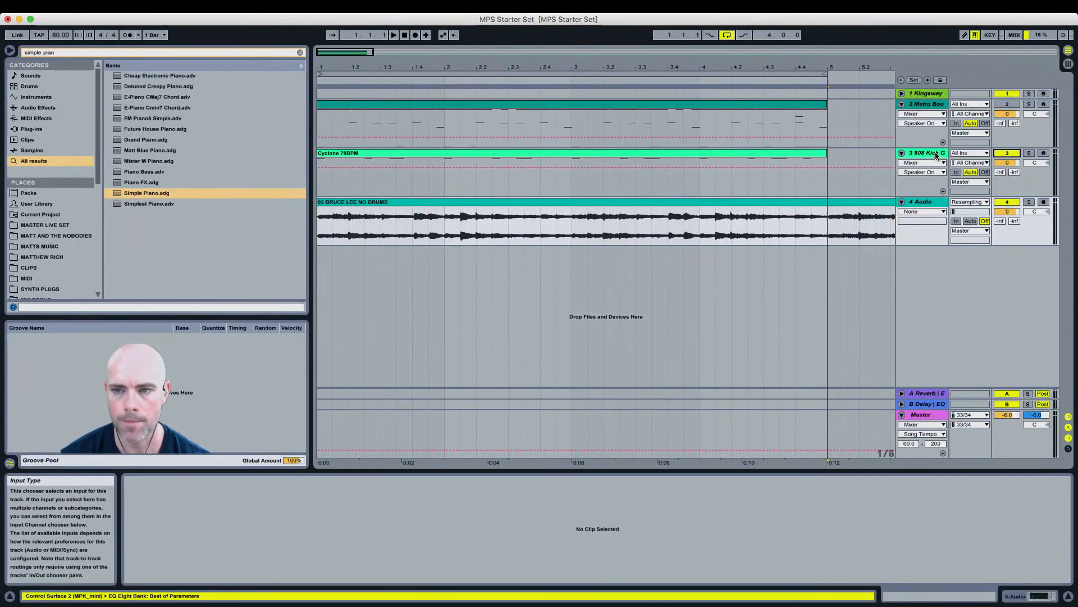
Step: Open the 808 Kick track's Cyclone clip and transpose all its E2 notes to G#1
{"action": "left_click", "coordinate": [810, 159]}
{"action": "double_click", "coordinate": [800, 160]}
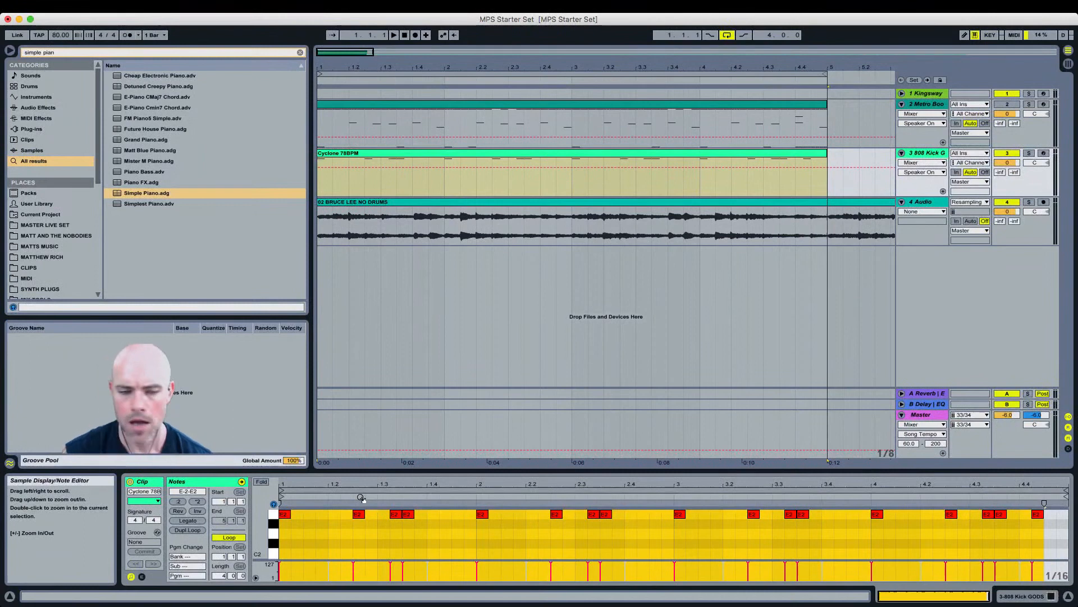
{"action": "left_click", "coordinate": [274, 516]}
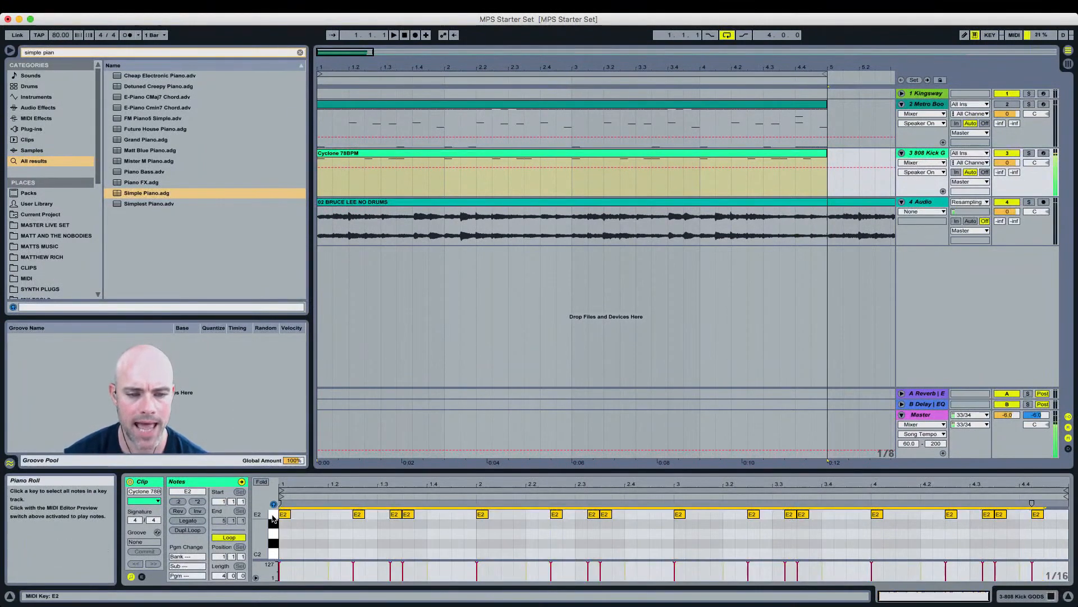
{"action": "key", "text": "Up"}
{"action": "key", "text": "Up"}
{"action": "key", "text": "Up"}
{"action": "key", "text": "Up"}
{"action": "key", "text": "Up"}
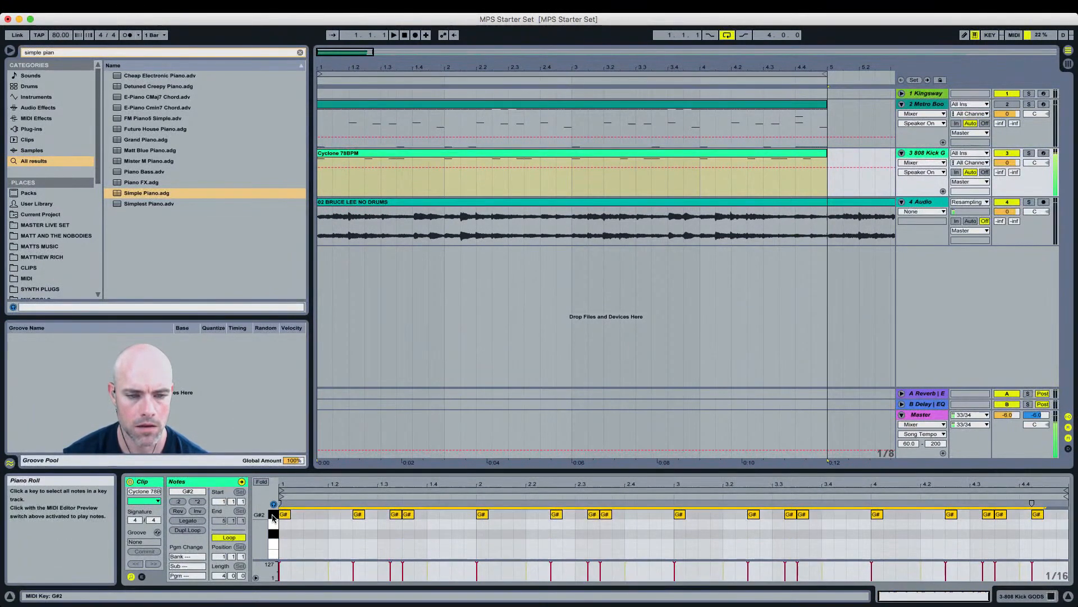
{"action": "key", "text": "Down"}
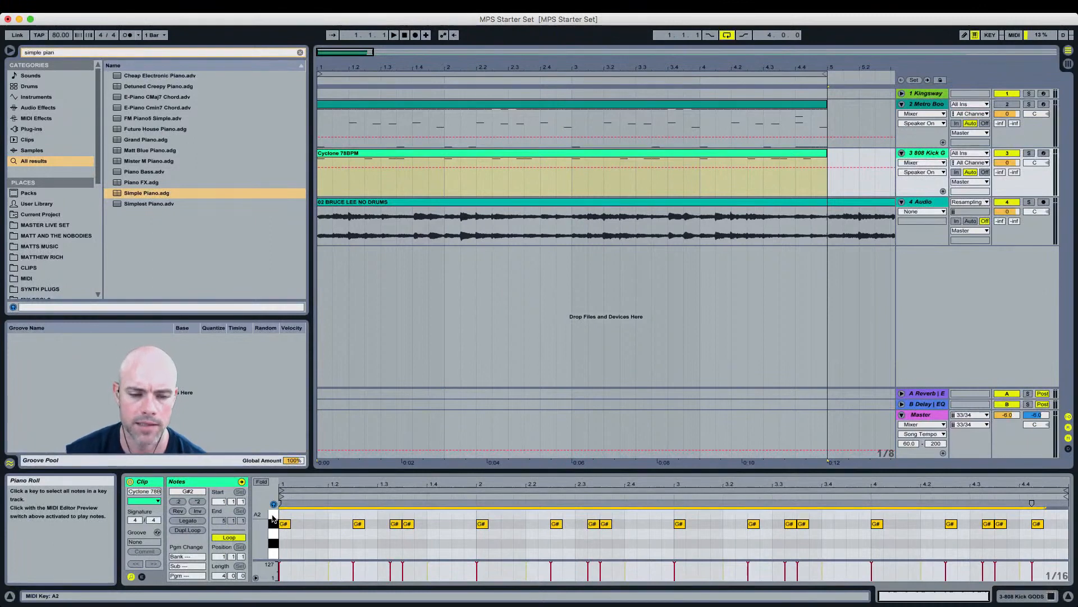
{"action": "key", "text": "shift+Down"}
{"action": "key", "text": "shift+Up"}
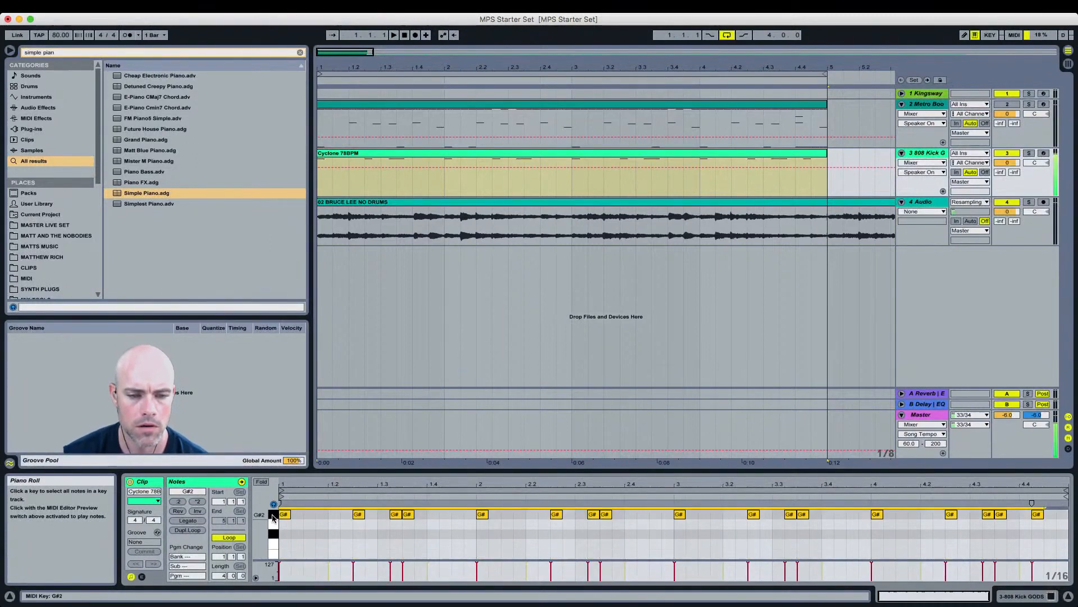
{"action": "key", "text": "shift+Down"}
Step: Play back and reactivate the Metro Boomin track
{"action": "key", "text": "space"}
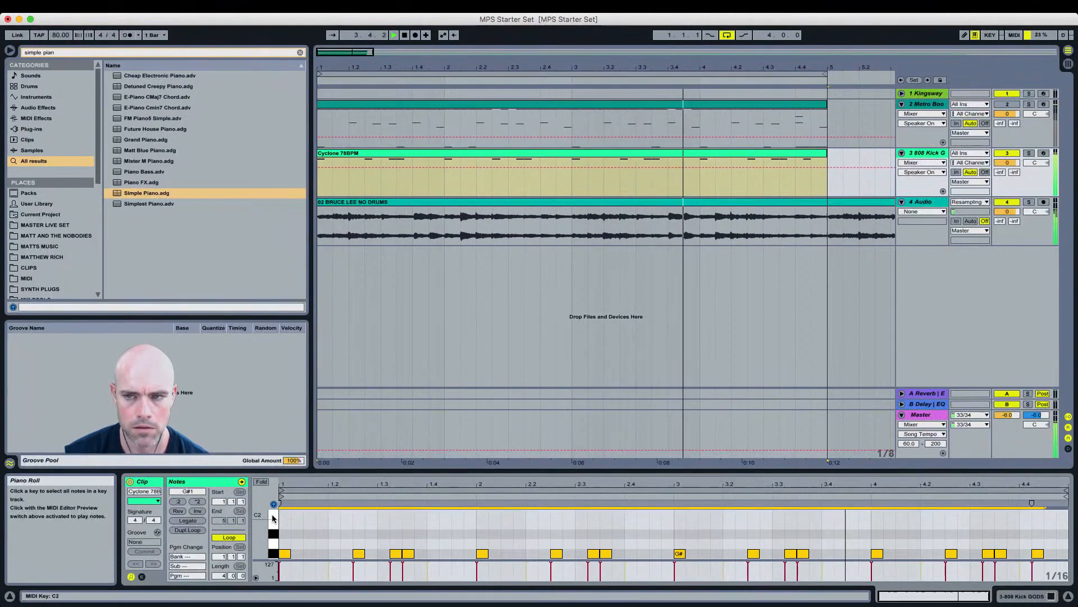
{"action": "left_click", "coordinate": [1013, 105]}
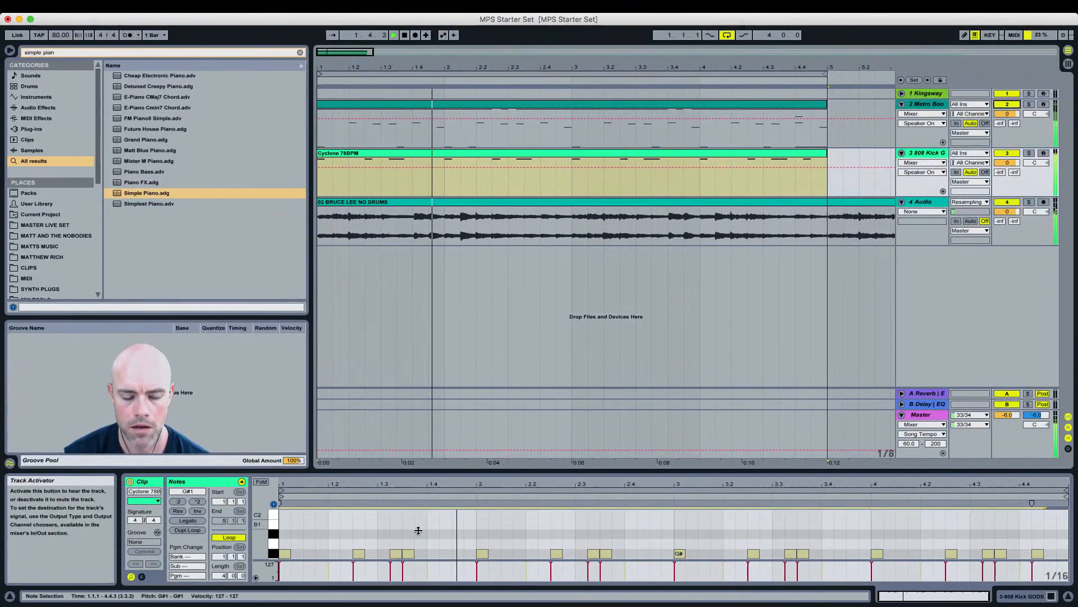
{"action": "left_click", "coordinate": [453, 530]}
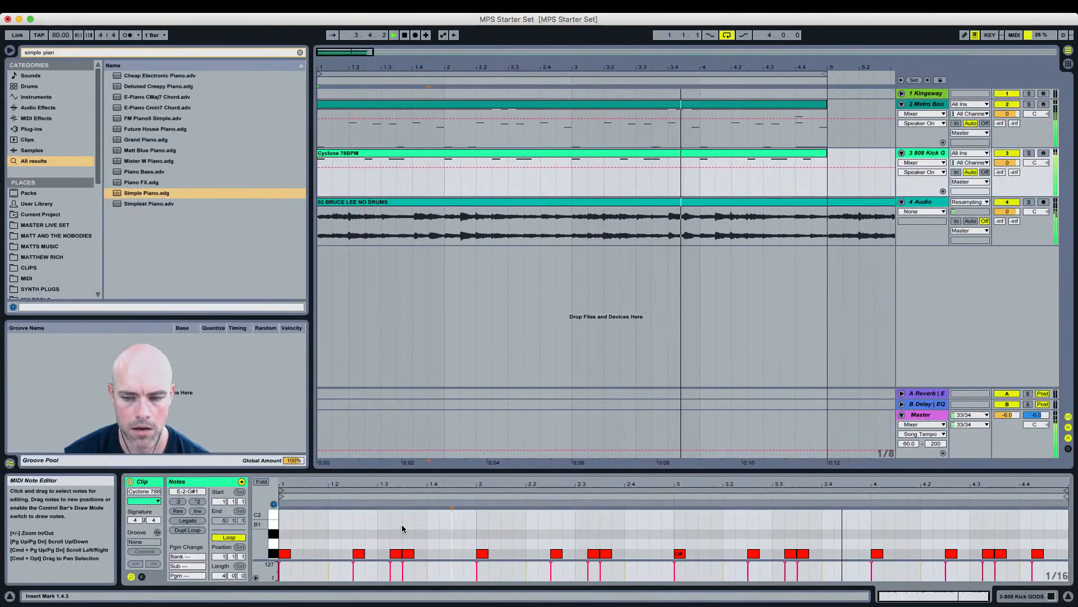
Step: Select all the kick notes in the Cyclone clip and transpose them up to G#2
{"action": "left_click", "coordinate": [273, 553]}
{"action": "key", "text": "shift+Up"}
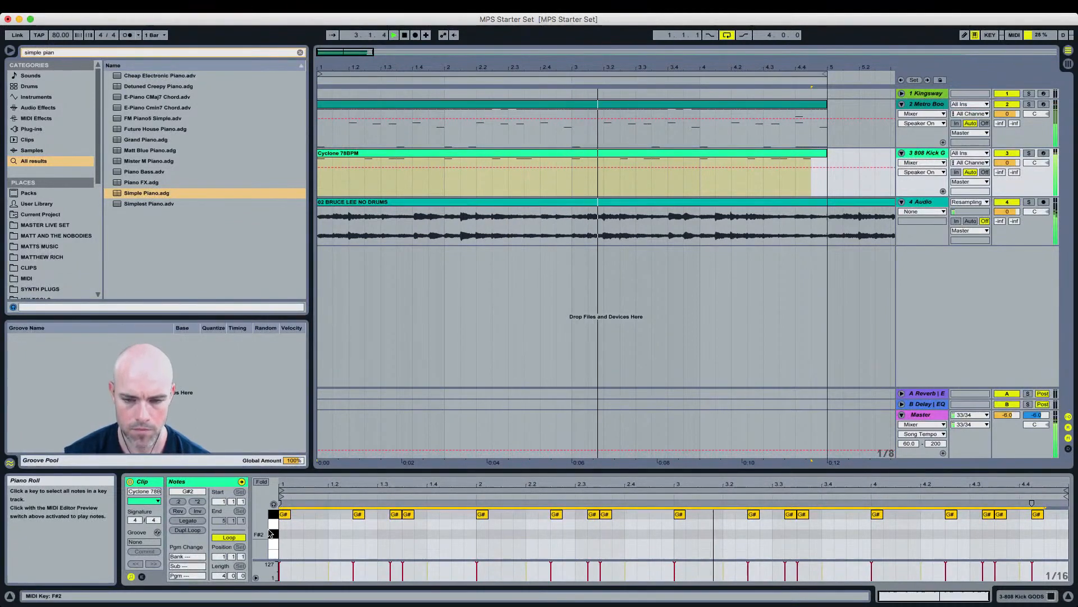
{"action": "key", "text": "Up"}
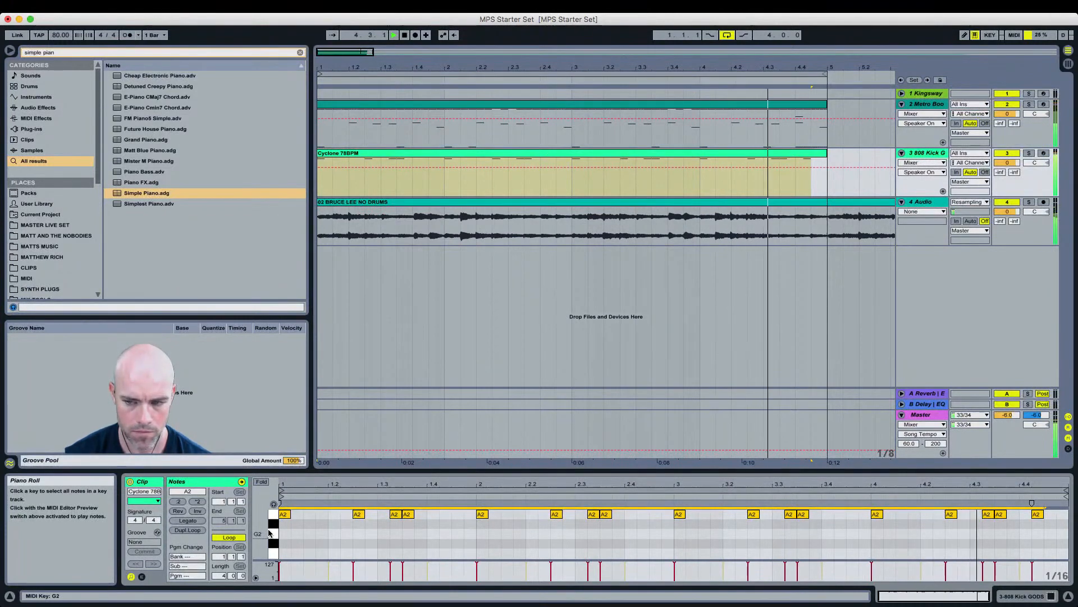
{"action": "key", "text": "Down"}
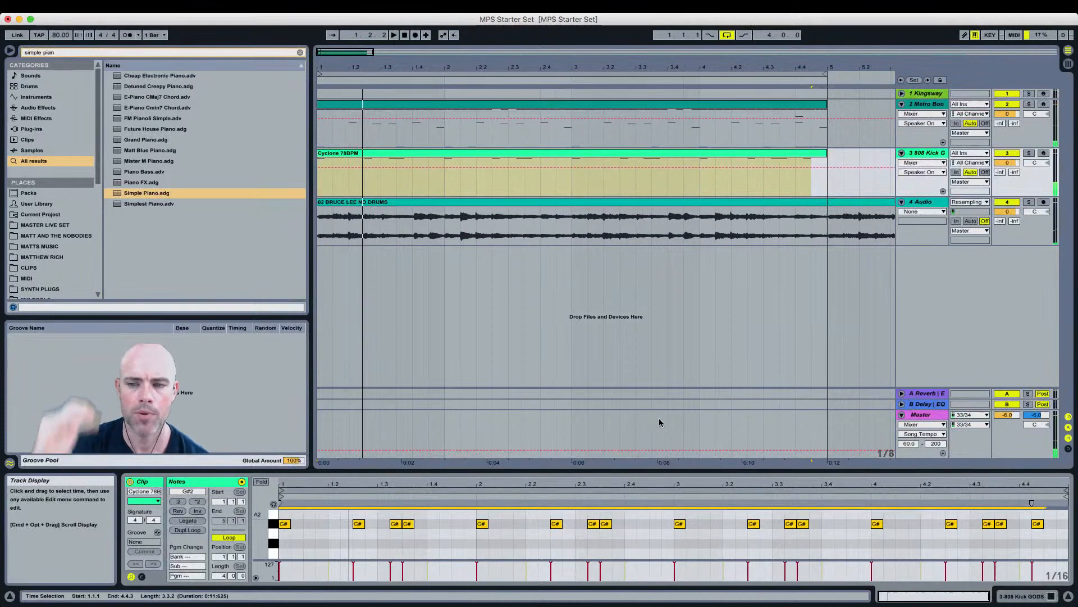
Step: Raise the kick notes from bar 3 to the clip end to A2 and play back
{"action": "left_click_drag", "start_coordinate": [682, 513], "coordinate": [1069, 538]}
{"action": "key", "text": "Up"}
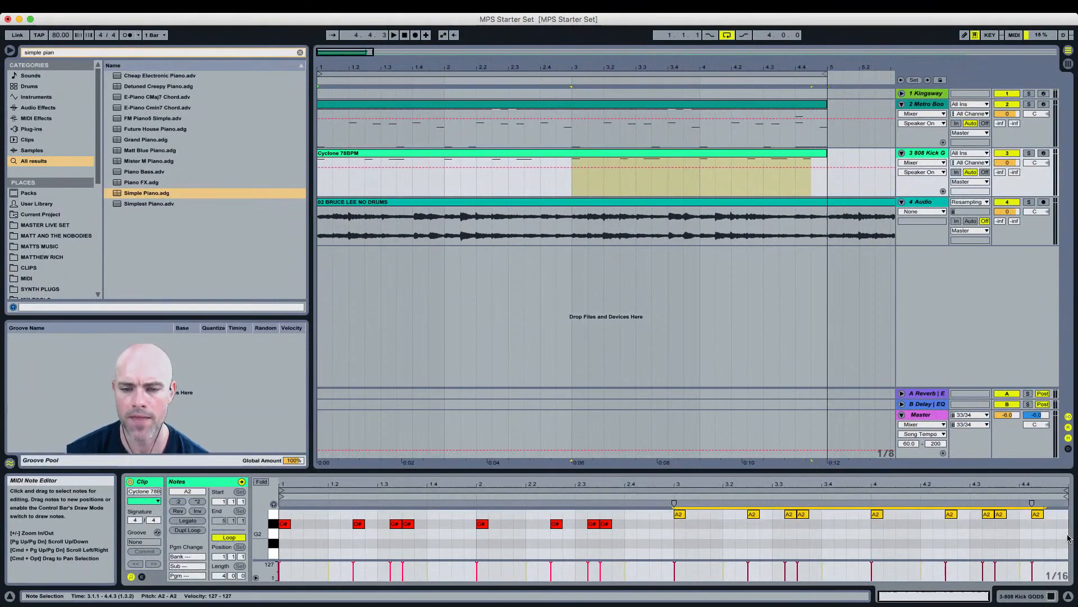
{"action": "key", "text": "space"}
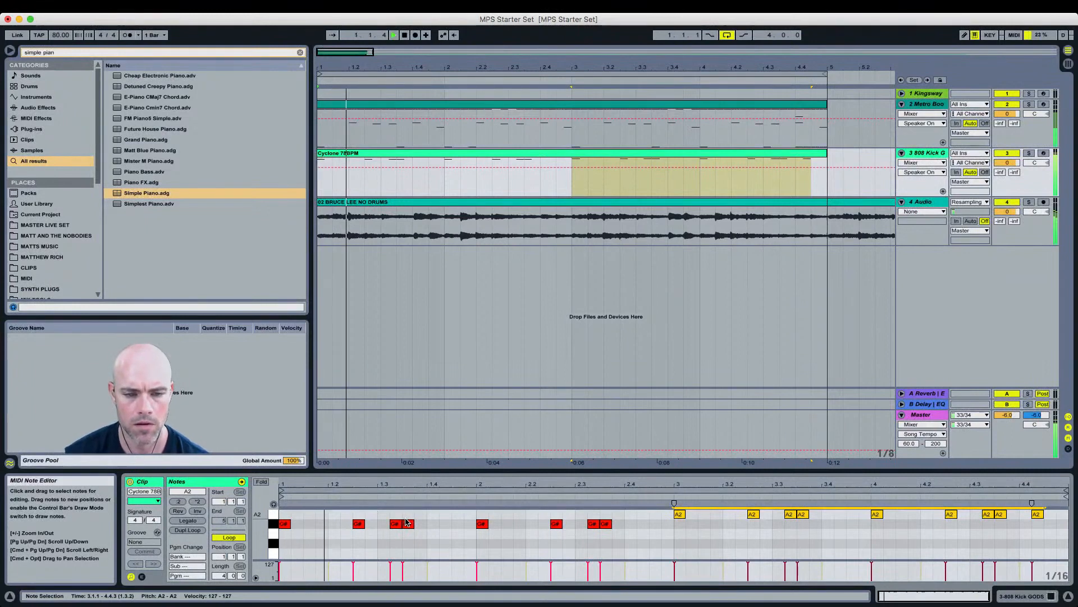
{"action": "key", "text": "space"}
Step: Replace the 808 Kick clip with Dum Dum 78BPM.mid from the CLIPS folder
{"action": "scroll", "coordinate": [462, 543], "scroll_direction": "up", "scroll_amount": 2}
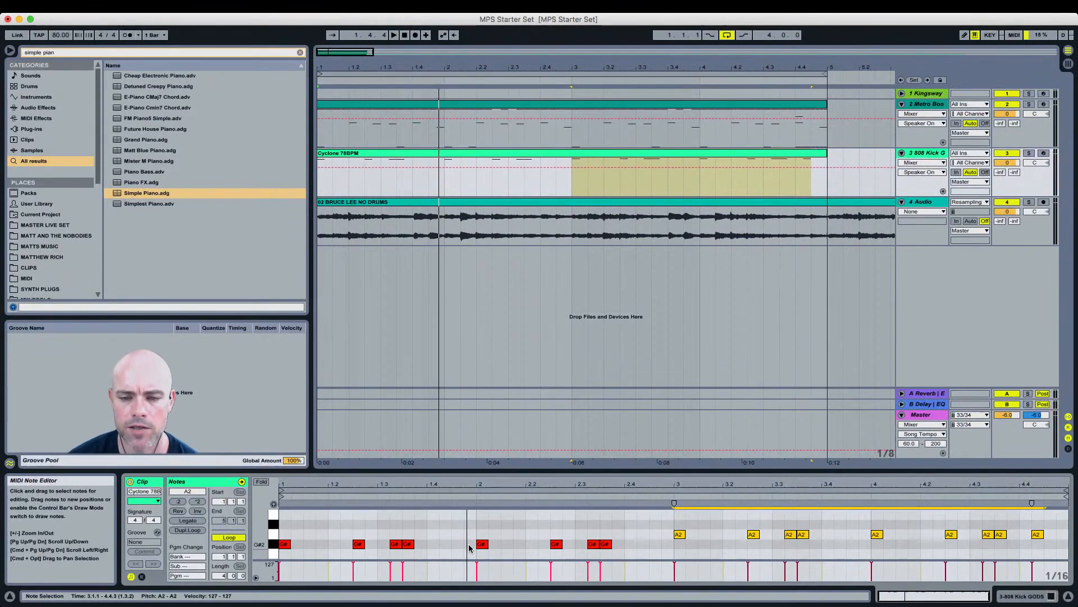
{"action": "left_click", "coordinate": [299, 53]}
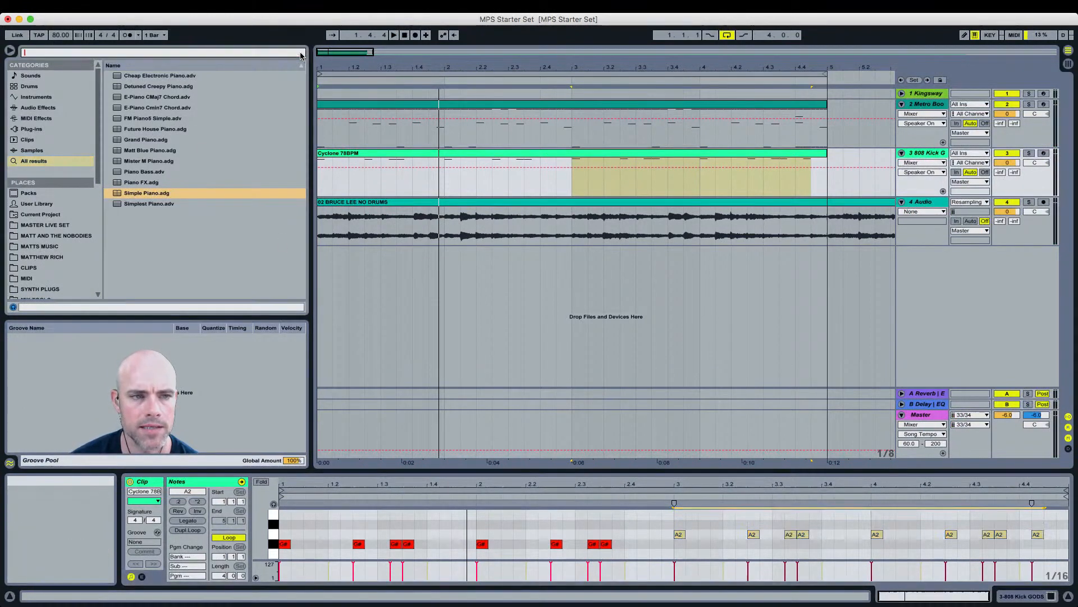
{"action": "left_click", "coordinate": [31, 267]}
{"action": "scroll", "coordinate": [156, 181], "scroll_direction": "down", "scroll_amount": 3}
{"action": "scroll", "coordinate": [156, 181], "scroll_direction": "down", "scroll_amount": 2}
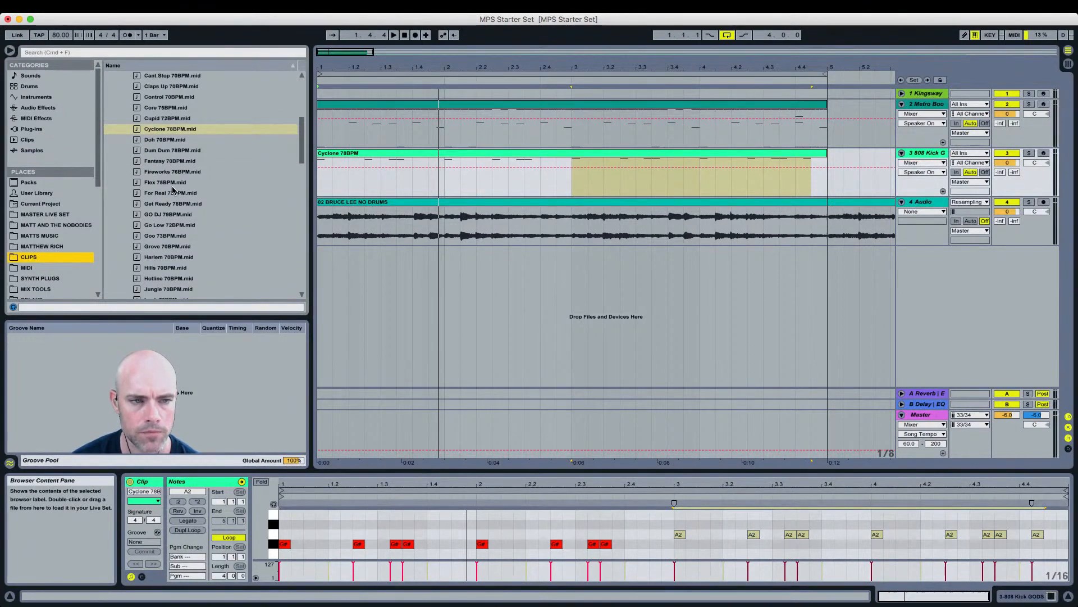
{"action": "scroll", "coordinate": [172, 190], "scroll_direction": "down", "scroll_amount": 1}
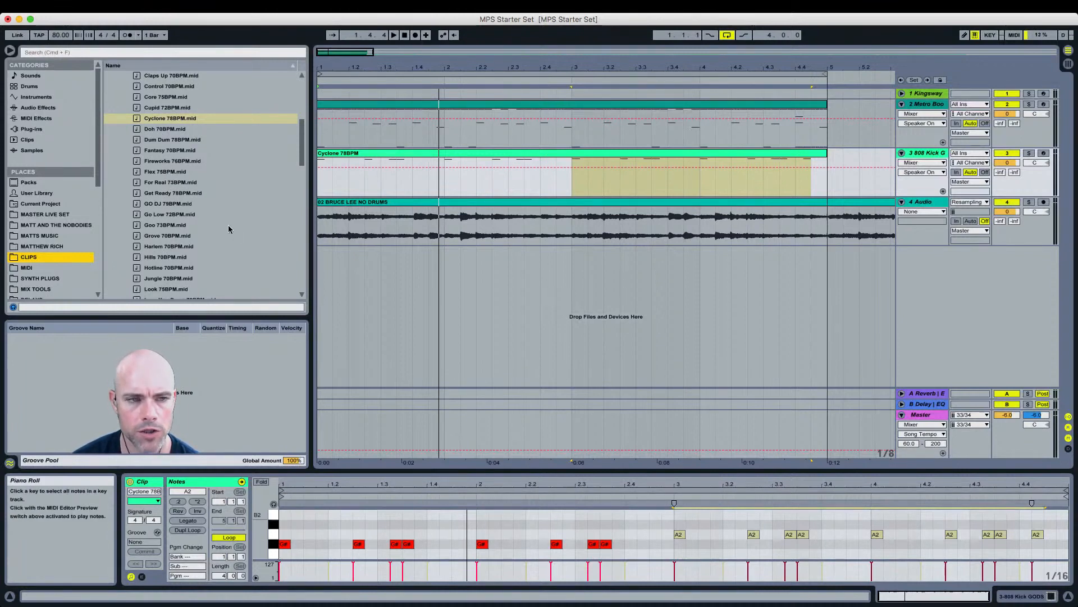
{"action": "left_click", "coordinate": [174, 141]}
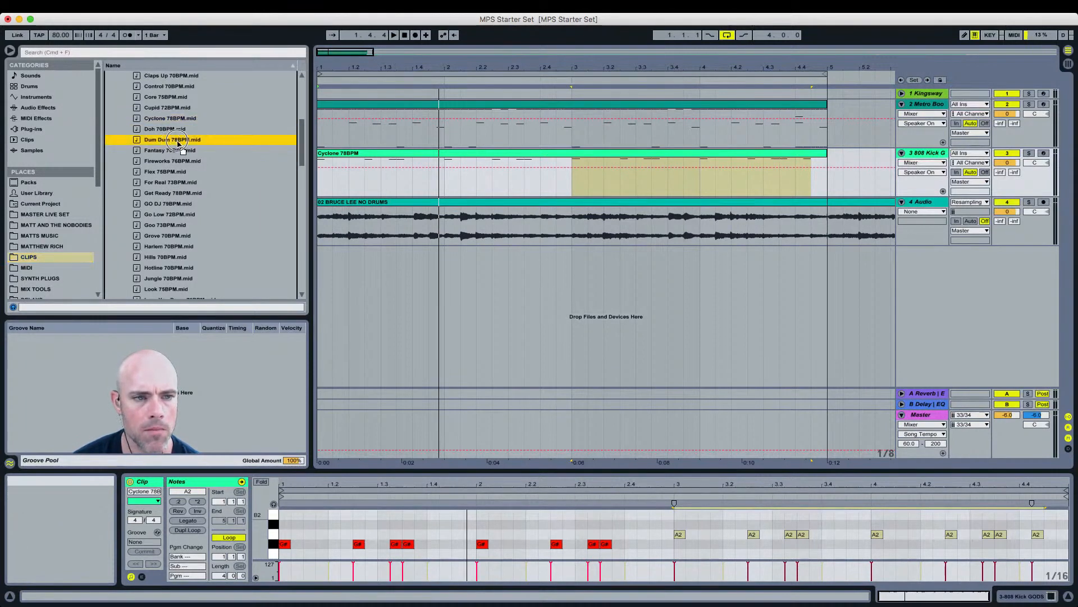
{"action": "left_click_drag", "start_coordinate": [281, 179], "coordinate": [321, 181]}
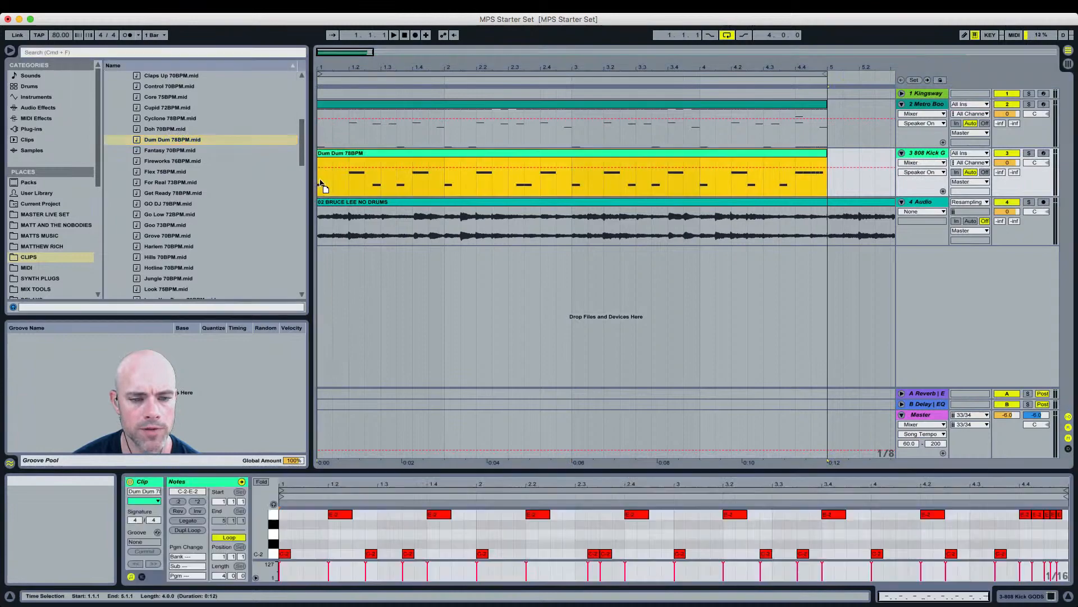
Step: Select all C-2 notes in the Dum Dum clip, transpose them to G#2 and play back
{"action": "left_click", "coordinate": [273, 523]}
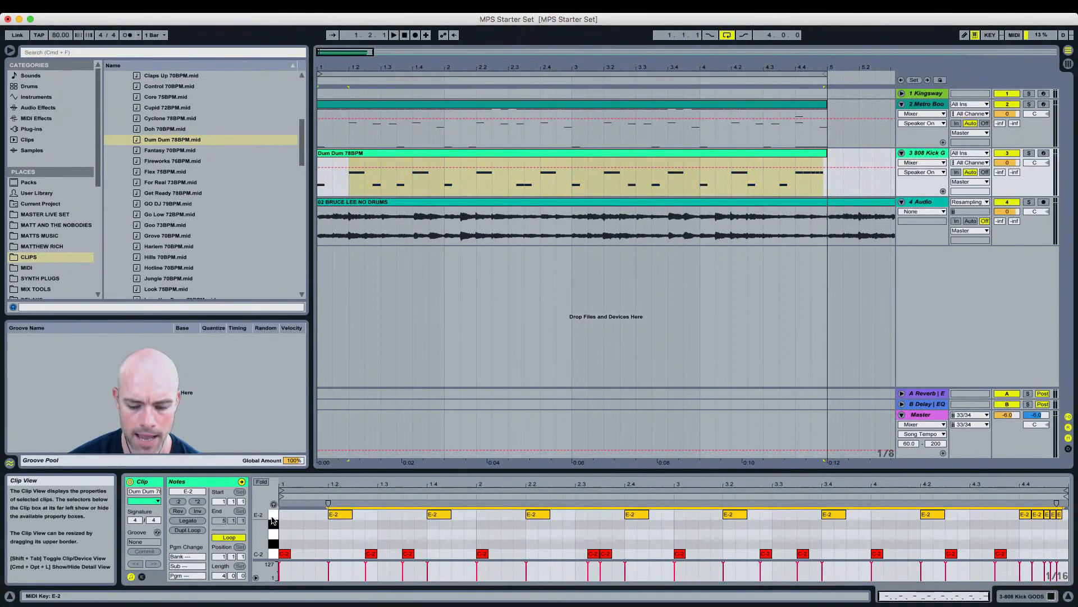
{"action": "left_click", "coordinate": [272, 554]}
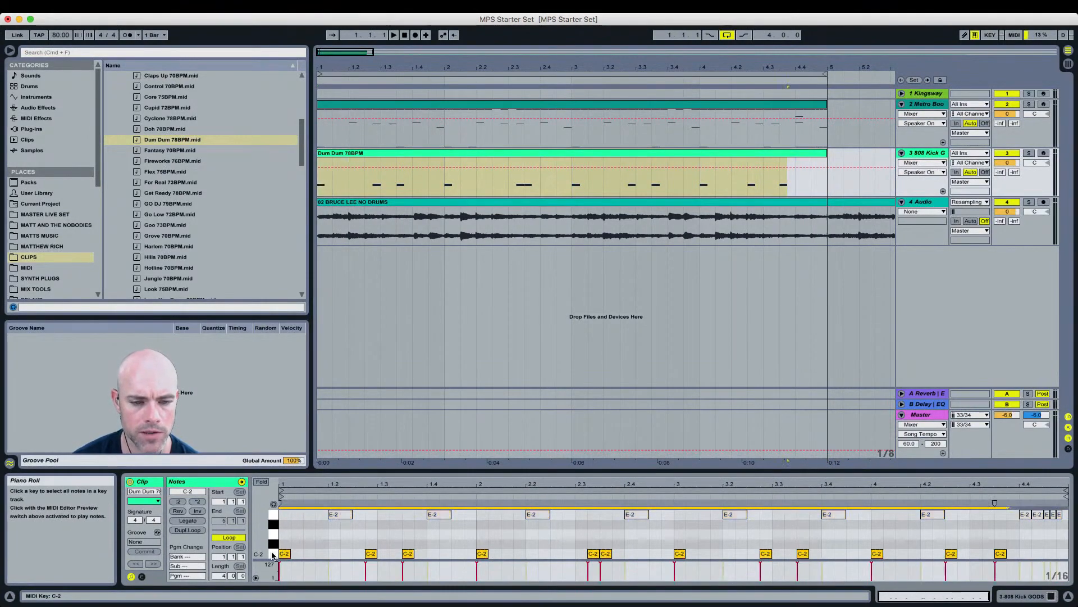
{"action": "key", "text": "shift+Up"}
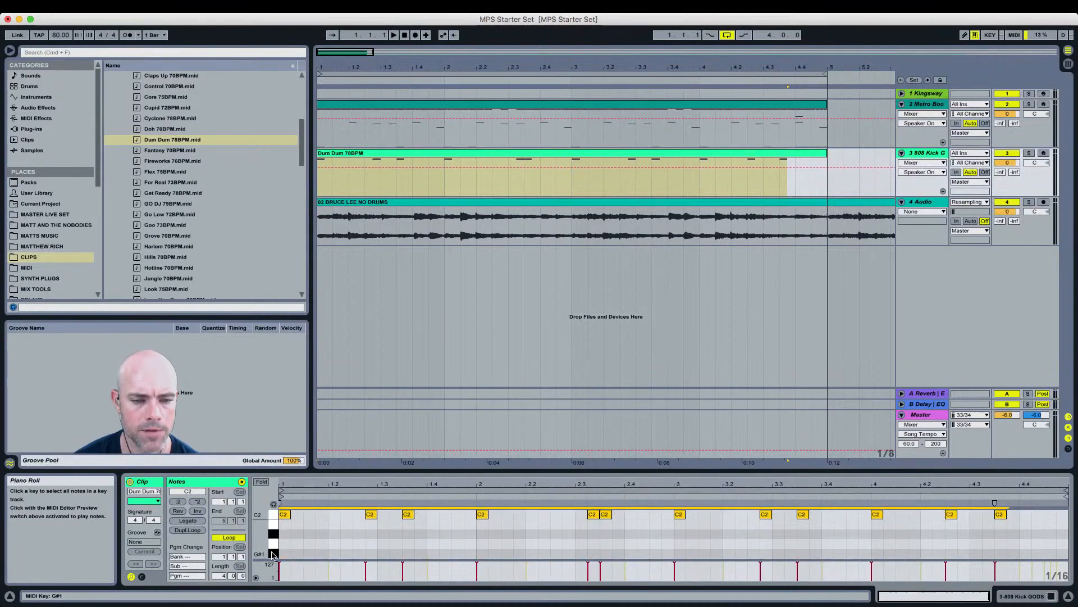
{"action": "key", "text": "Down"}
{"action": "key", "text": "Down"}
{"action": "key", "text": "Down"}
{"action": "key", "text": "Down"}
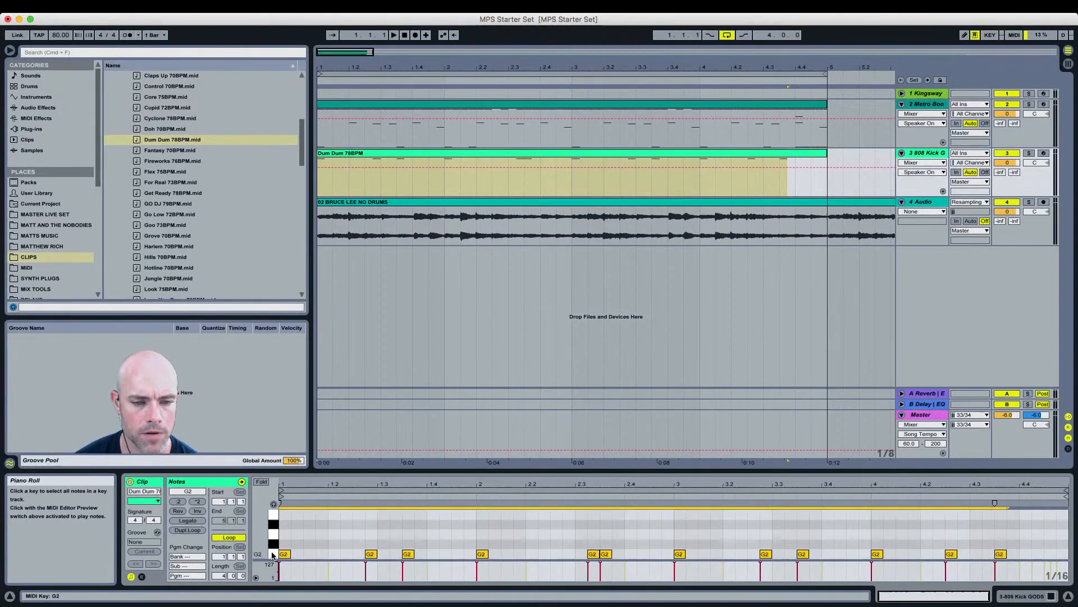
{"action": "key", "text": "space"}
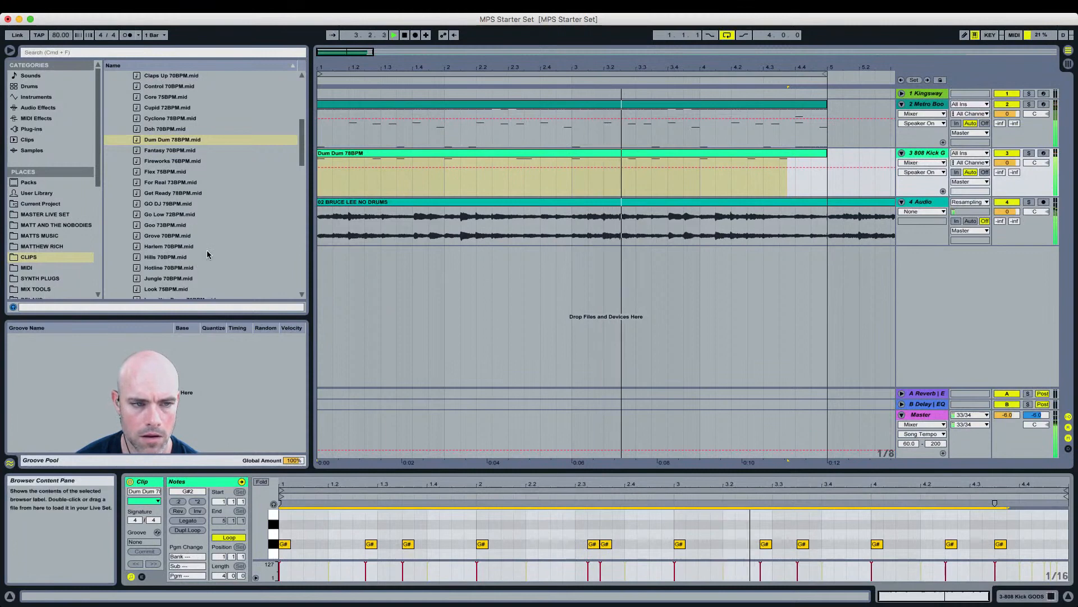
{"action": "scroll", "coordinate": [191, 250], "scroll_direction": "down", "scroll_amount": 4}
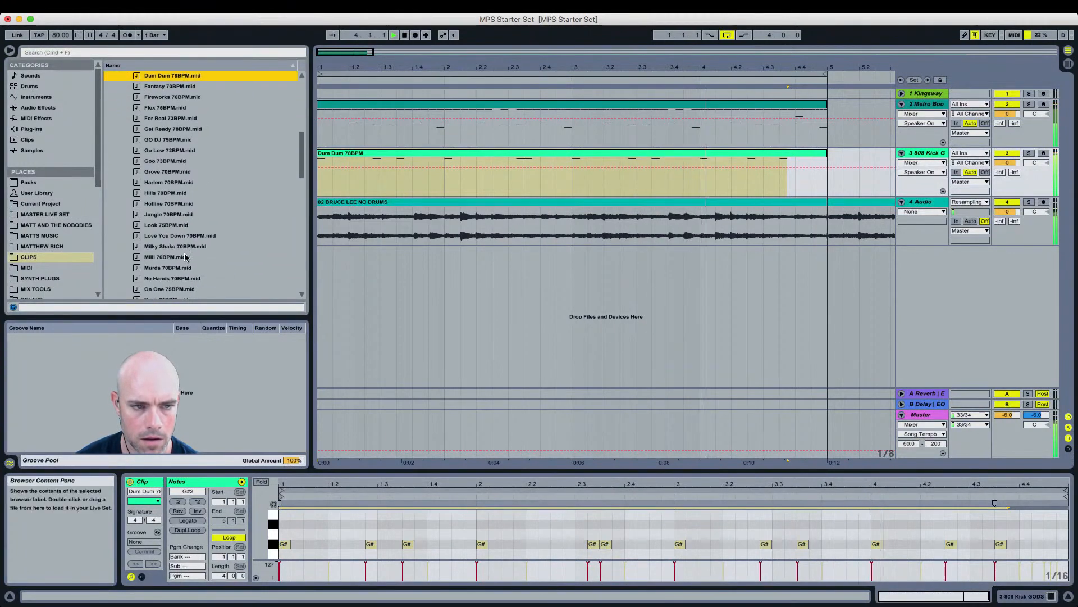
{"action": "scroll", "coordinate": [188, 247], "scroll_direction": "down", "scroll_amount": 5}
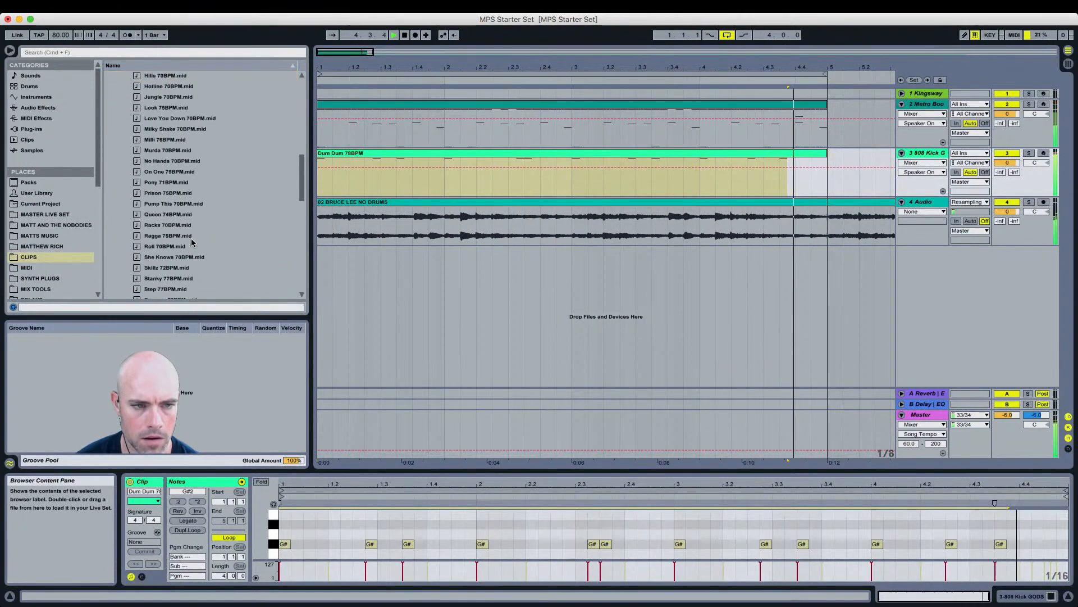
Step: Replace the 808 Kick clip with Trap Arms 77BPM.mid from the CLIPS folder
{"action": "scroll", "coordinate": [191, 242], "scroll_direction": "down", "scroll_amount": 6}
{"action": "scroll", "coordinate": [191, 242], "scroll_direction": "down", "scroll_amount": 3}
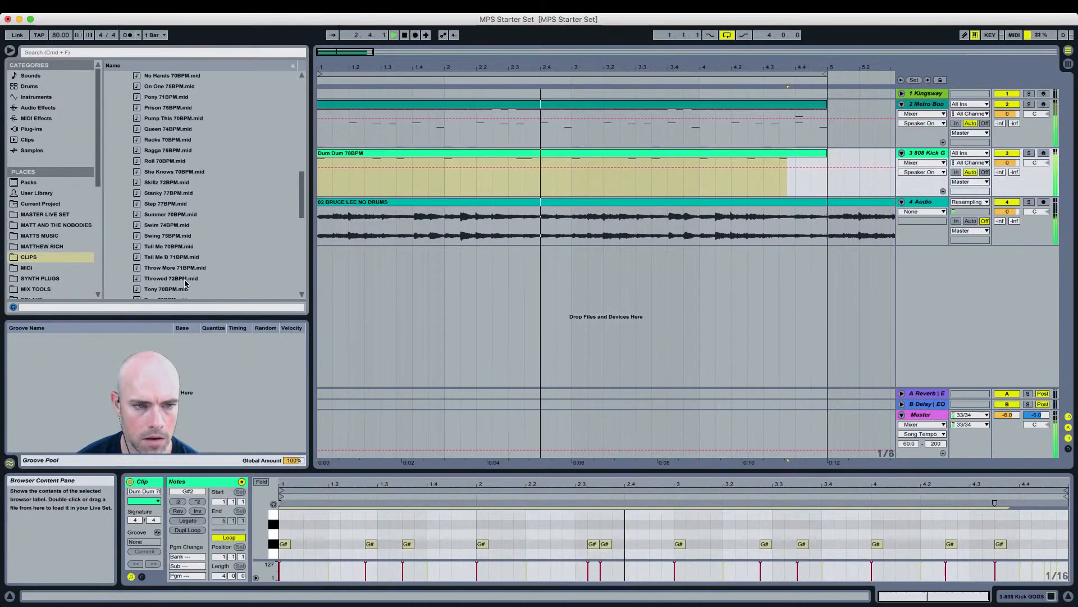
{"action": "scroll", "coordinate": [189, 267], "scroll_direction": "down", "scroll_amount": 5}
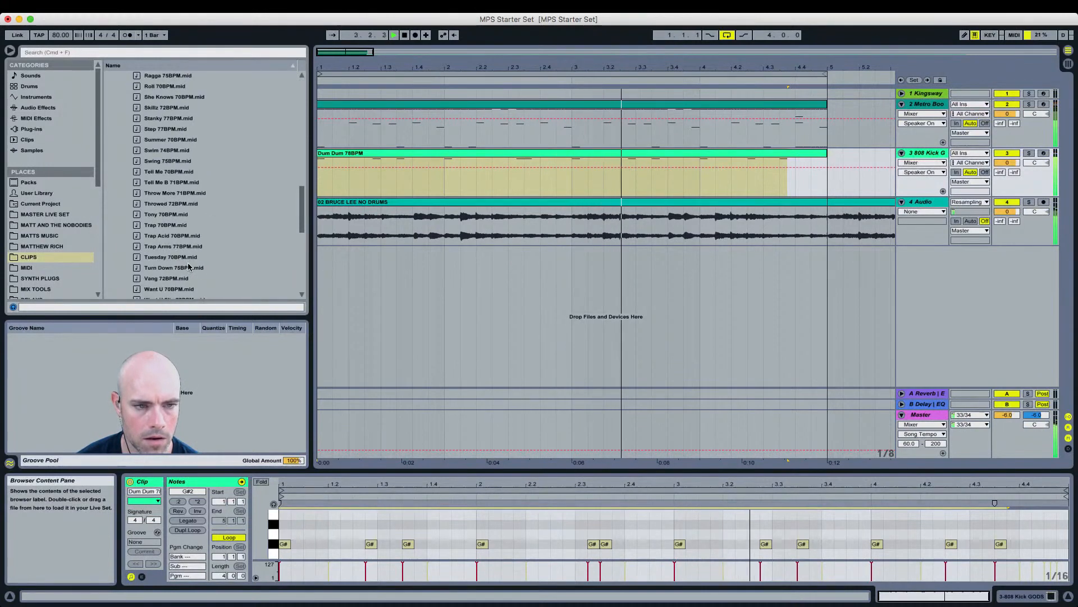
{"action": "left_click_drag", "start_coordinate": [187, 247], "coordinate": [318, 174]}
{"action": "left_click", "coordinate": [273, 514]}
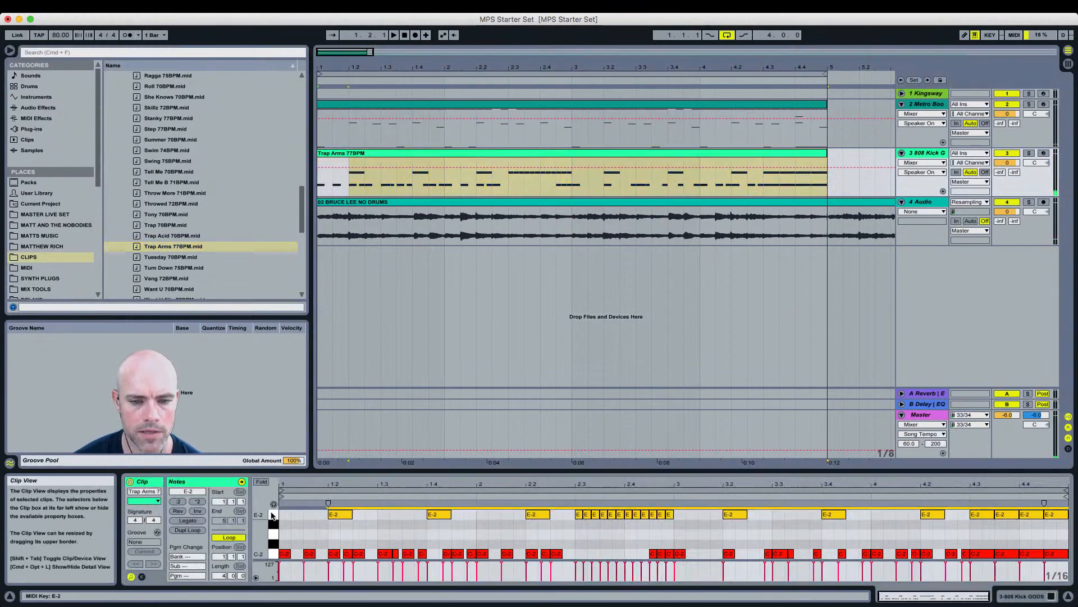
Step: Select all C-2 notes in the Trap Arms clip, transpose them to G#2 and play back
{"action": "left_click", "coordinate": [273, 553]}
{"action": "key", "text": "shift+Up"}
{"action": "key", "text": "shift+Up"}
{"action": "key", "text": "shift+Up"}
{"action": "key", "text": "shift+Up"}
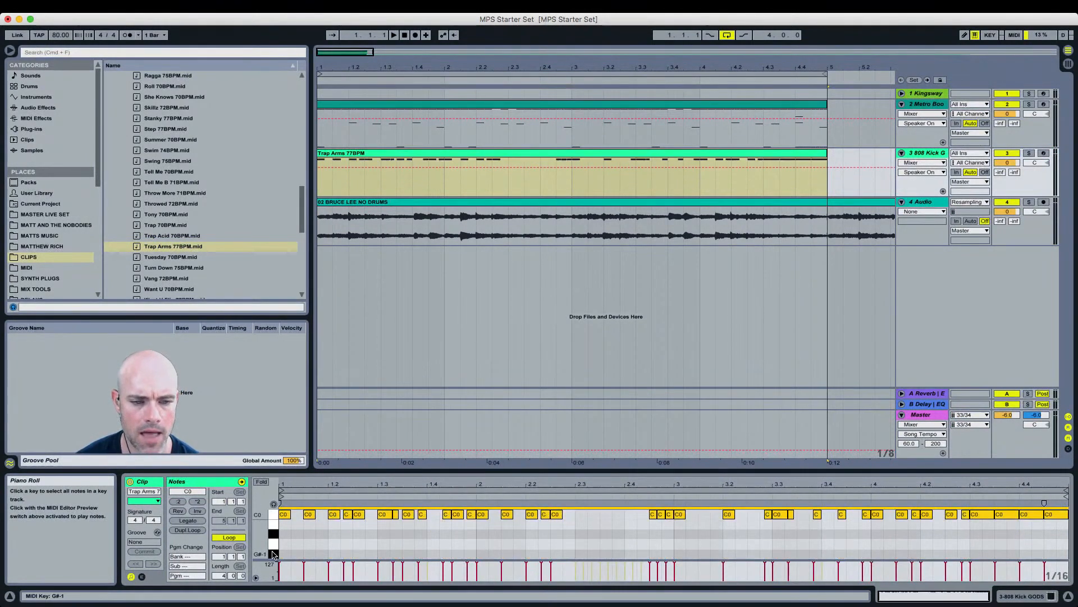
{"action": "key", "text": "Up"}
{"action": "key", "text": "Up"}
{"action": "key", "text": "Up"}
{"action": "key", "text": "Up"}
{"action": "key", "text": "Up"}
{"action": "key", "text": "Up"}
{"action": "key", "text": "Up"}
{"action": "key", "text": "Up"}
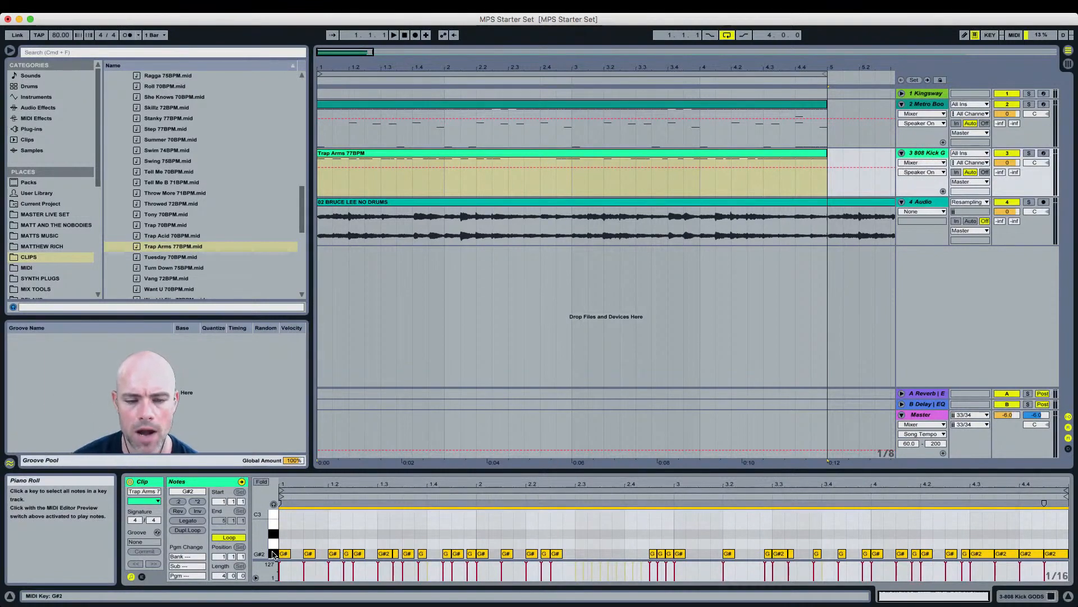
{"action": "key", "text": "space"}
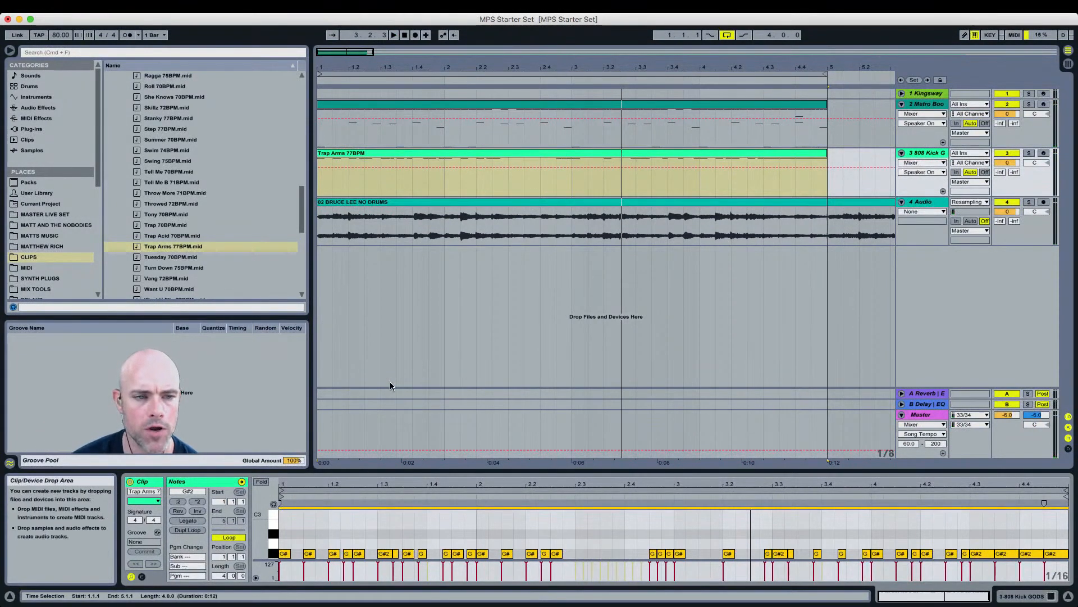
Step: Replace the 808 Kick clip with WTF 72BPM.mid from the CLIPS folder
{"action": "scroll", "coordinate": [256, 291], "scroll_direction": "down", "scroll_amount": 2}
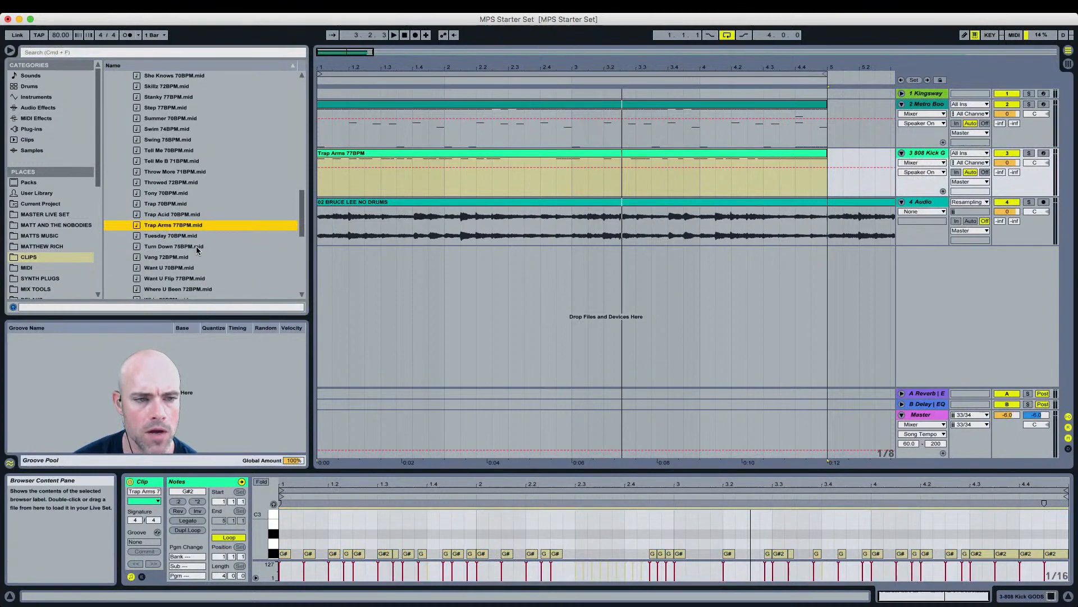
{"action": "scroll", "coordinate": [197, 251], "scroll_direction": "down", "scroll_amount": 2}
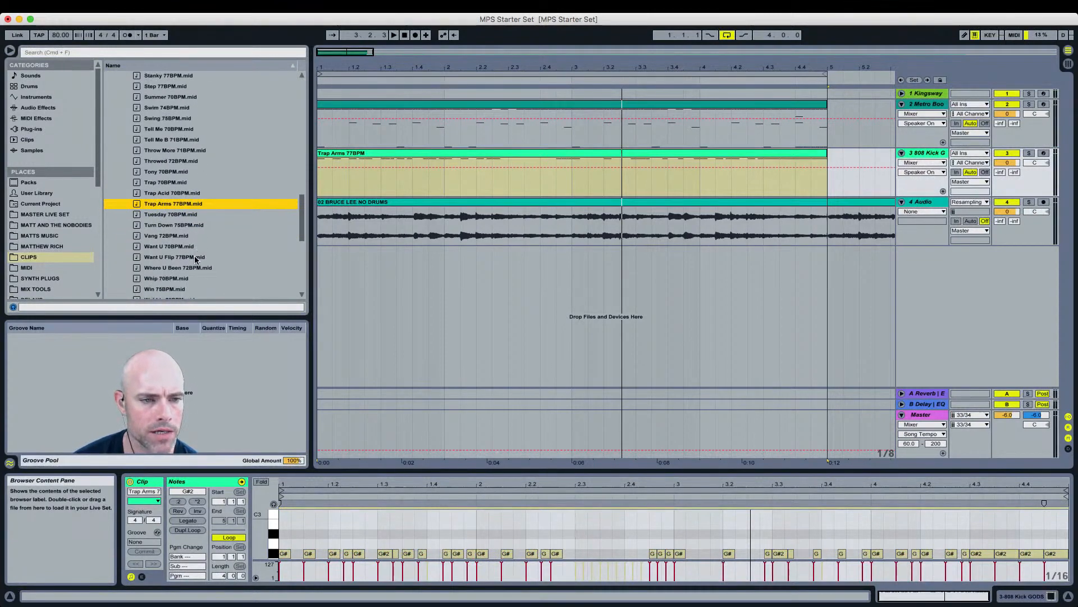
{"action": "scroll", "coordinate": [192, 267], "scroll_direction": "down", "scroll_amount": 2}
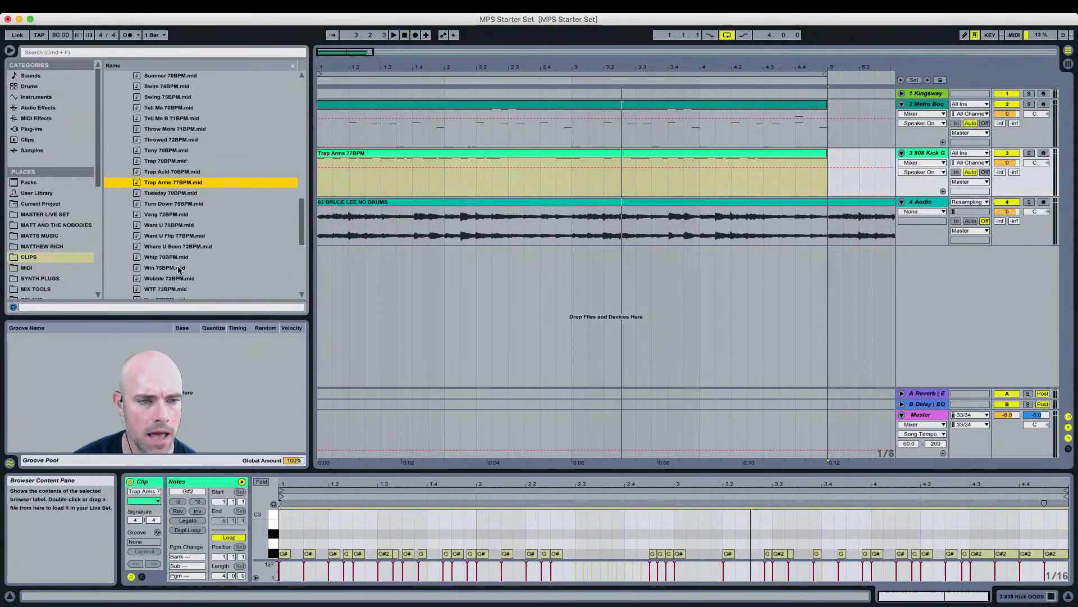
{"action": "left_click_drag", "start_coordinate": [177, 289], "coordinate": [320, 175]}
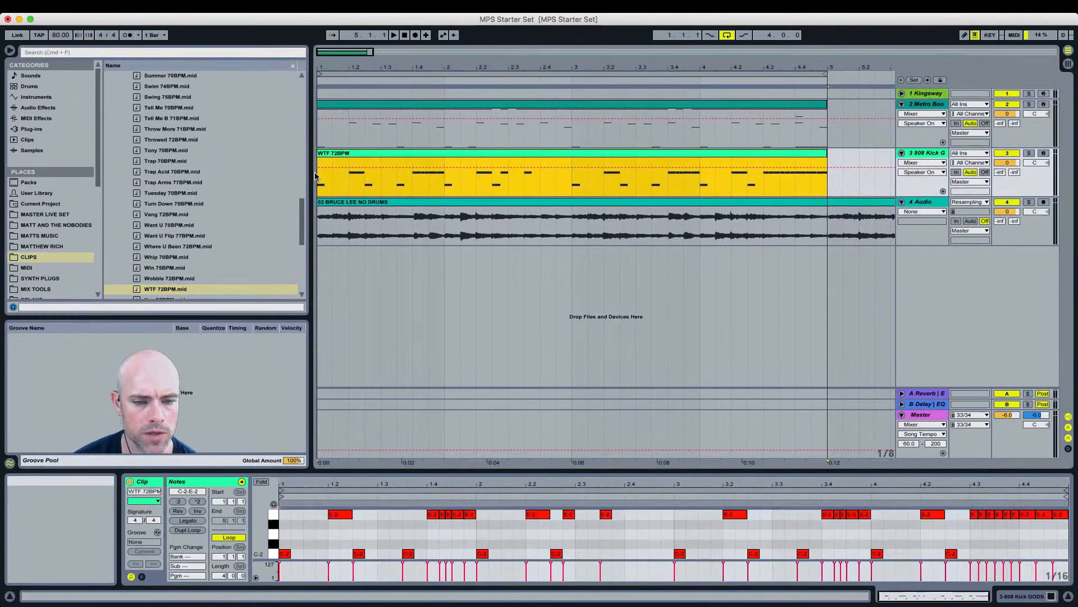
{"action": "left_click", "coordinate": [275, 514]}
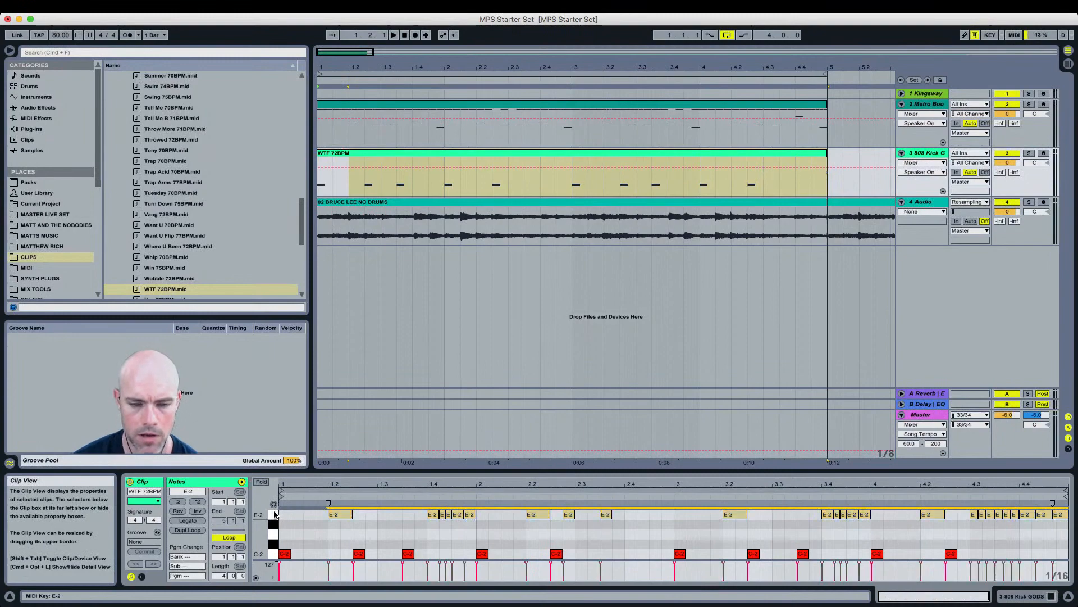
Step: Replace the 808 Kick clip with Yen 75BPM.mid from the CLIPS folder
{"action": "left_click", "coordinate": [209, 289]}
{"action": "scroll", "coordinate": [209, 290], "scroll_direction": "down", "scroll_amount": 2}
{"action": "left_click_drag", "start_coordinate": [190, 249], "coordinate": [319, 185]}
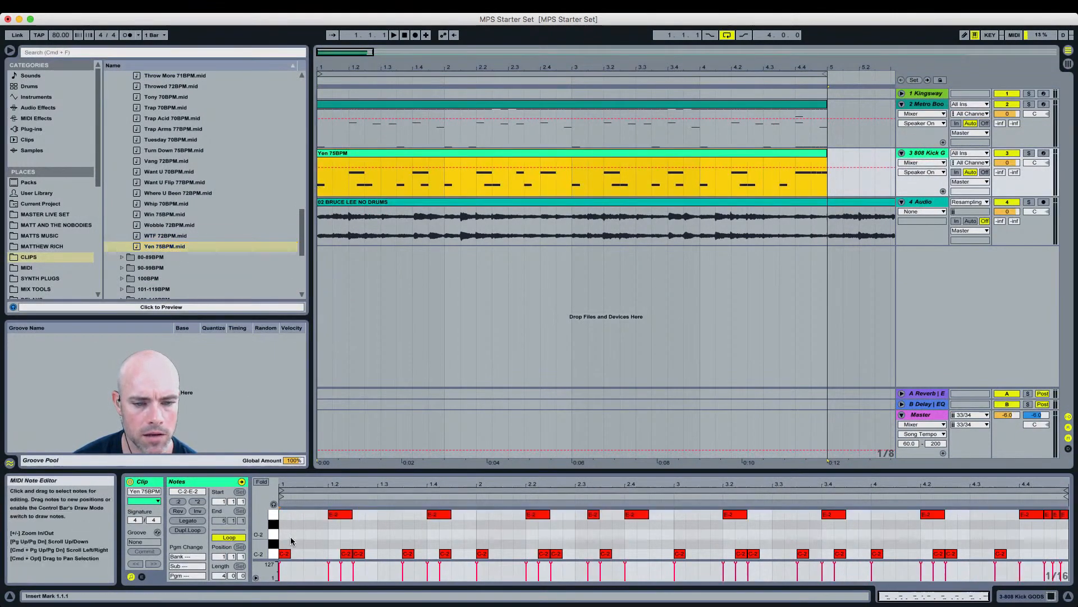
Step: Select all C-2 notes in the Yen clip, transpose them to G#2 and play back
{"action": "left_click", "coordinate": [276, 514]}
{"action": "left_click", "coordinate": [273, 555]}
{"action": "key", "text": "shift+Up"}
{"action": "key", "text": "shift+Up"}
{"action": "key", "text": "shift+Up"}
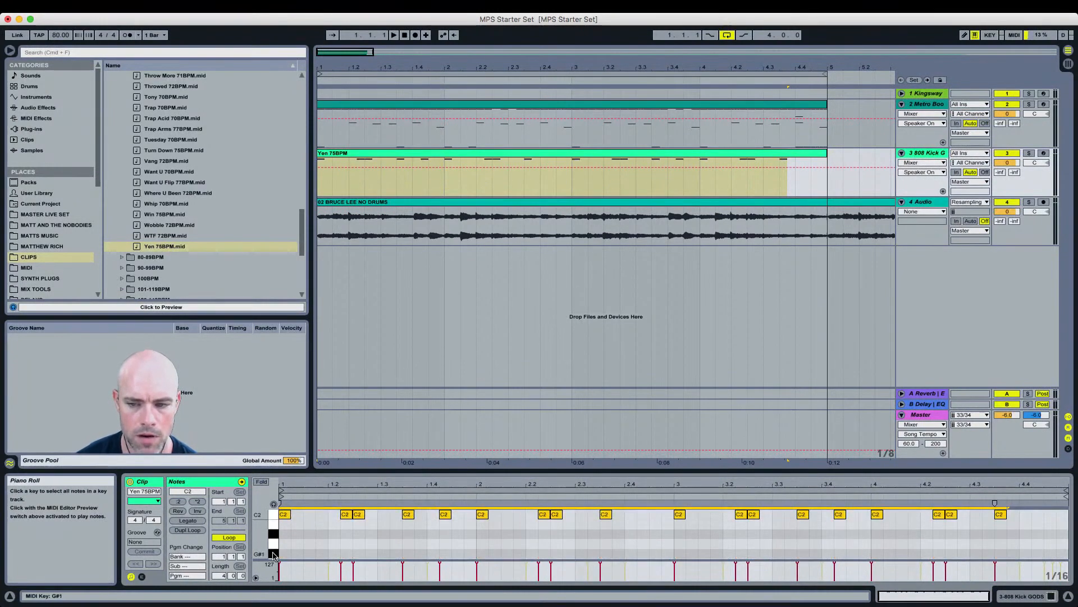
{"action": "key", "text": "Down"}
{"action": "key", "text": "Down"}
{"action": "key", "text": "Down"}
{"action": "key", "text": "Down"}
{"action": "key", "text": "space"}
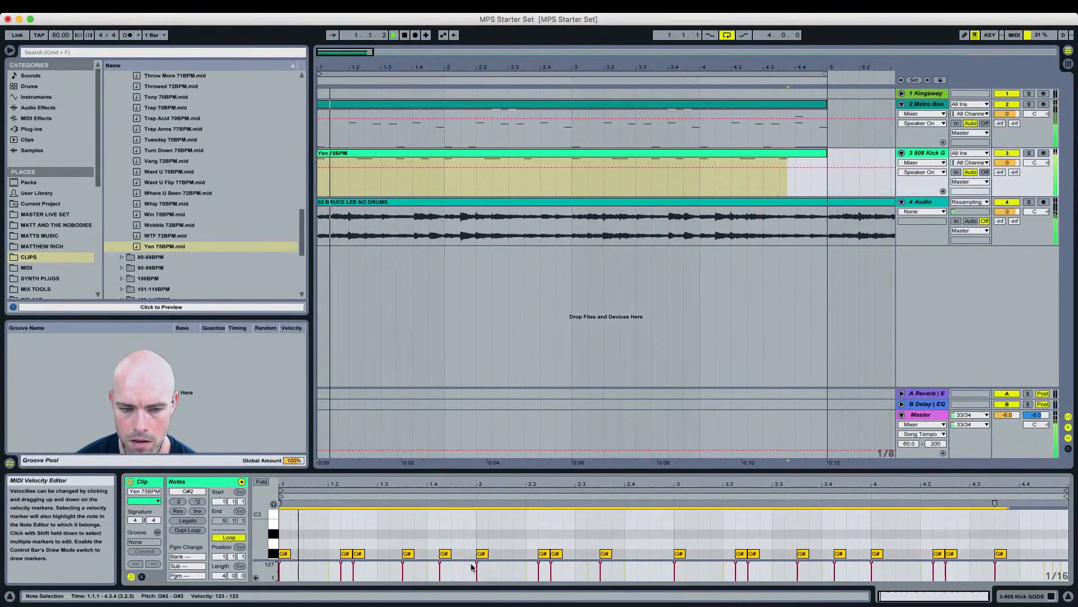
{"action": "key", "text": "space"}
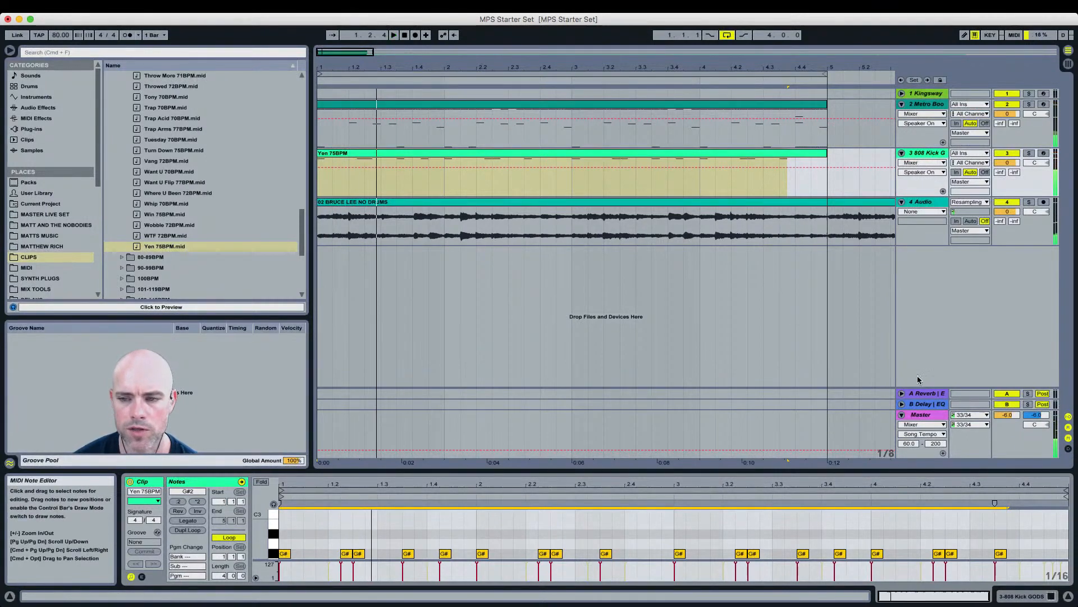
Step: Open the 808 Kick track's Kontakt 808 GODS instrument window and close it again
{"action": "key", "text": "super+Tab"}
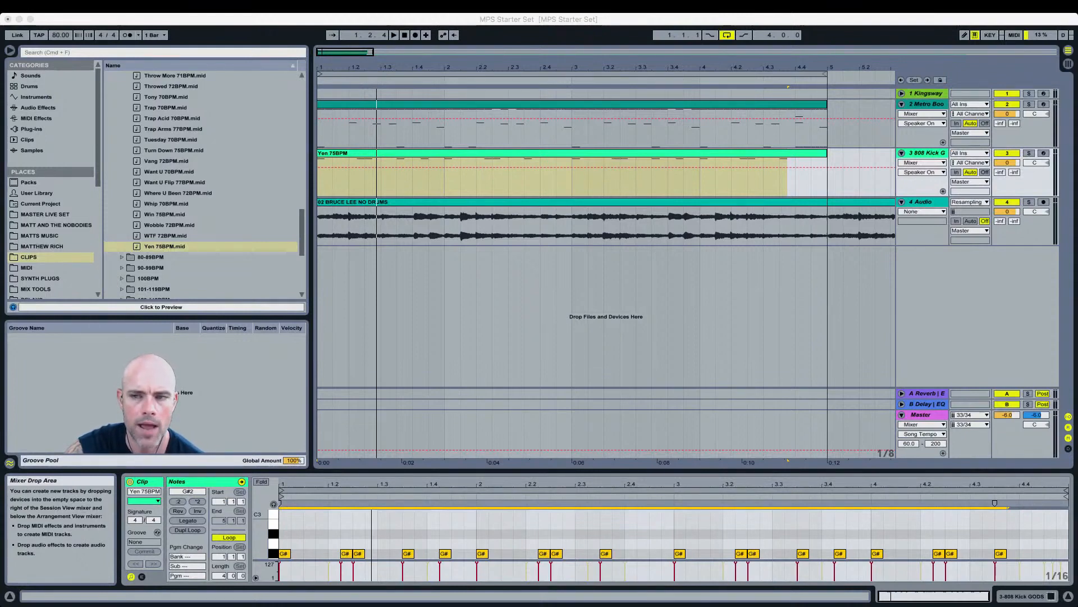
{"action": "double_click", "coordinate": [939, 154]}
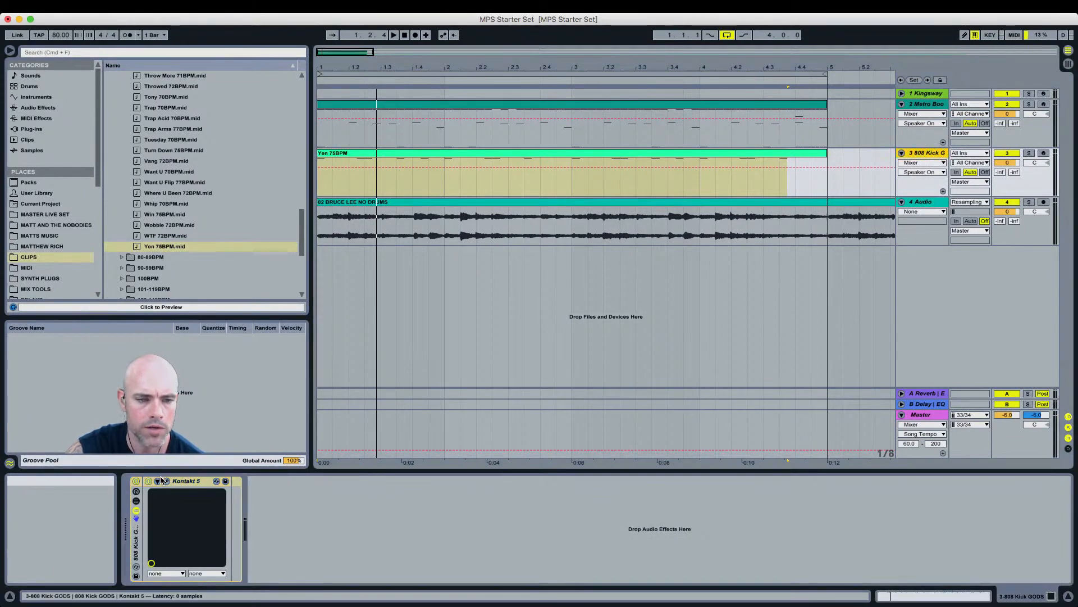
{"action": "left_click", "coordinate": [163, 480]}
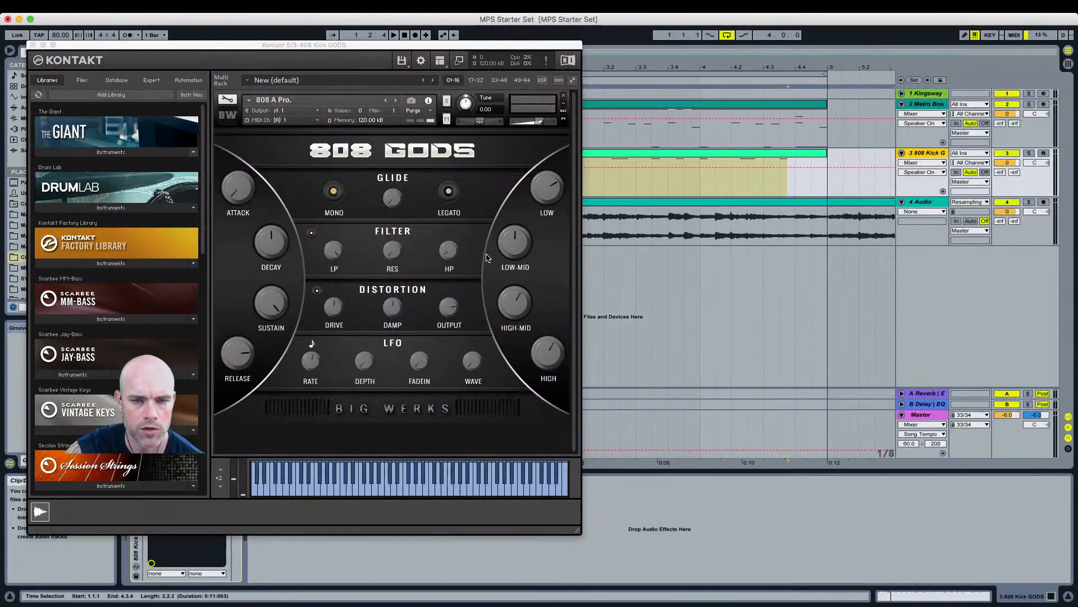
{"action": "left_click", "coordinate": [33, 45]}
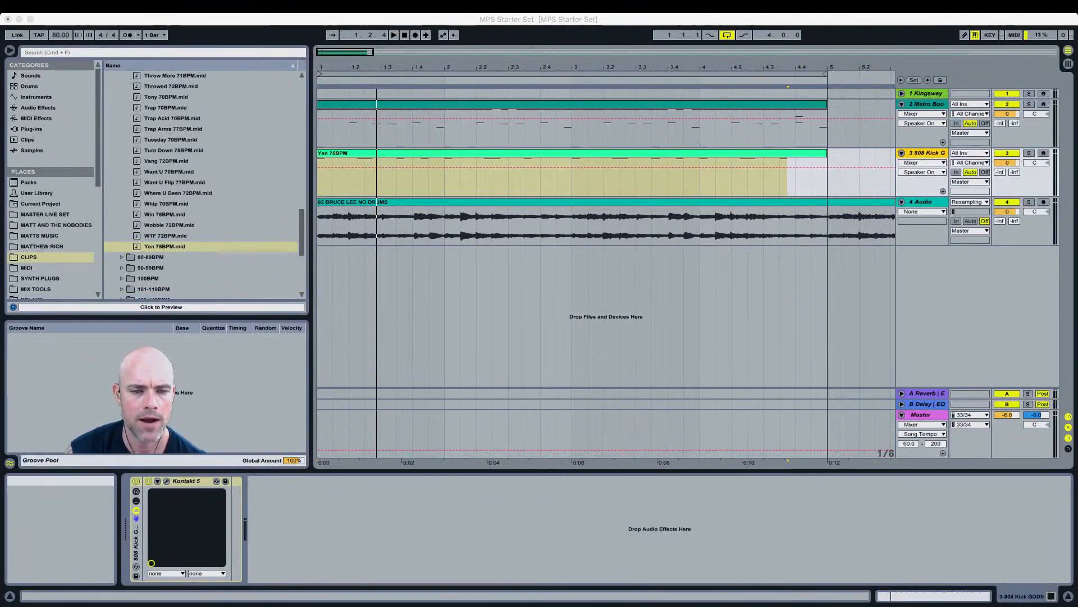
Step: Open the Yen clip and raise the kick note near beat 1.4.4 an octave to G#3
{"action": "double_click", "coordinate": [522, 154]}
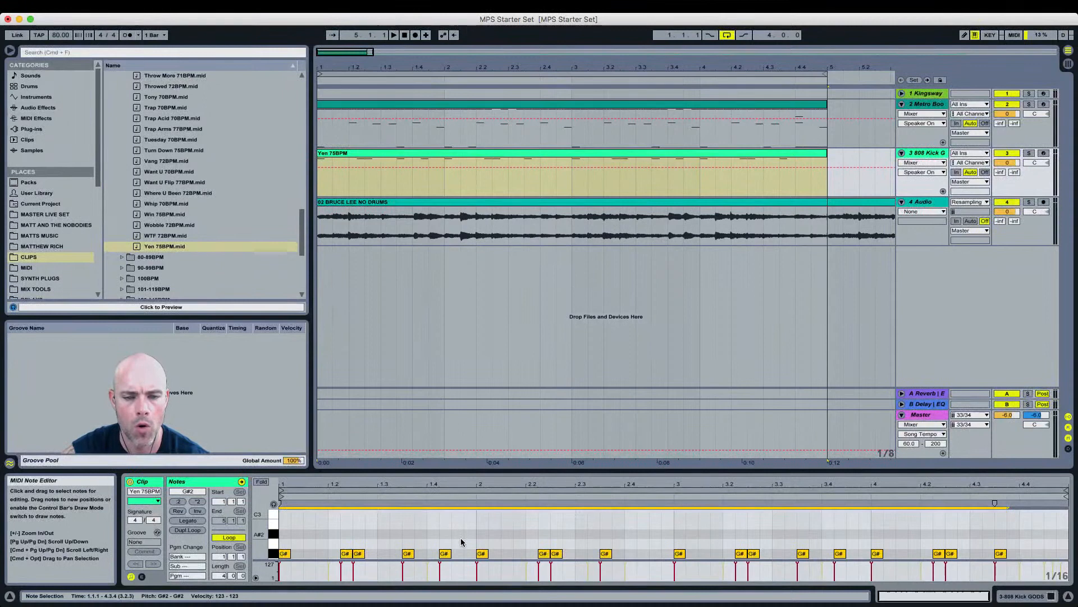
{"action": "double_click", "coordinate": [470, 554]}
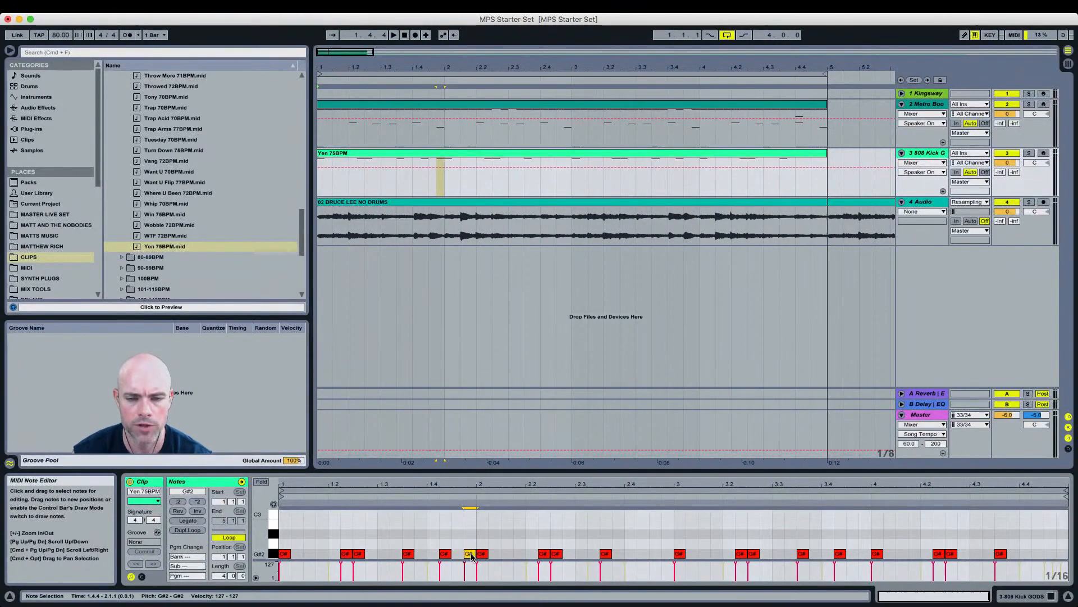
{"action": "key", "text": "shift+Up"}
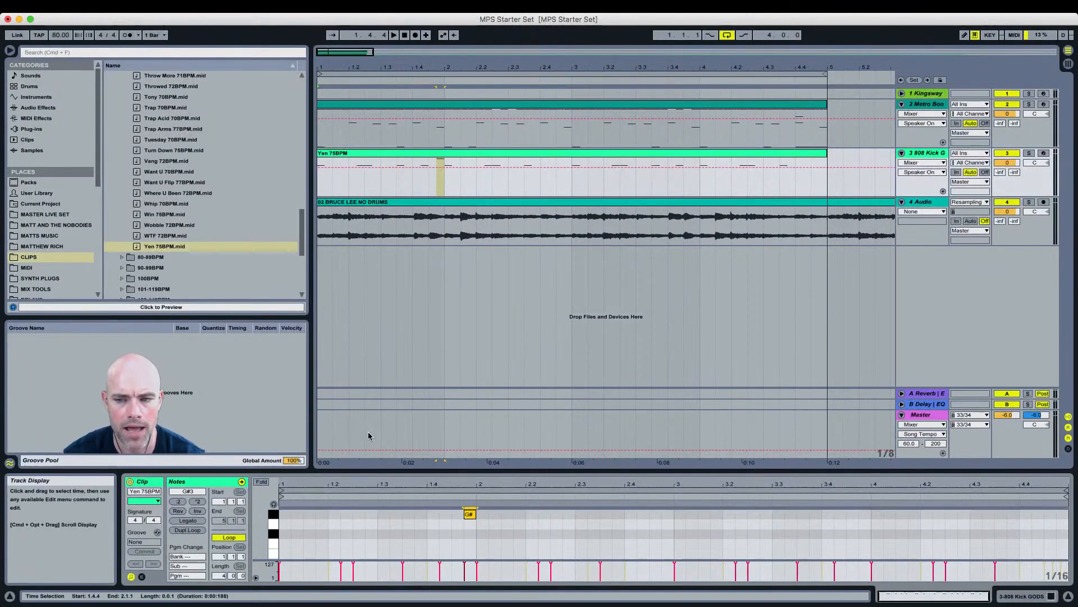
Step: Add G#3 808 notes near the ends of bars 2, 3 and 4
{"action": "double_click", "coordinate": [655, 516]}
{"action": "double_click", "coordinate": [668, 514]}
{"action": "double_click", "coordinate": [865, 514]}
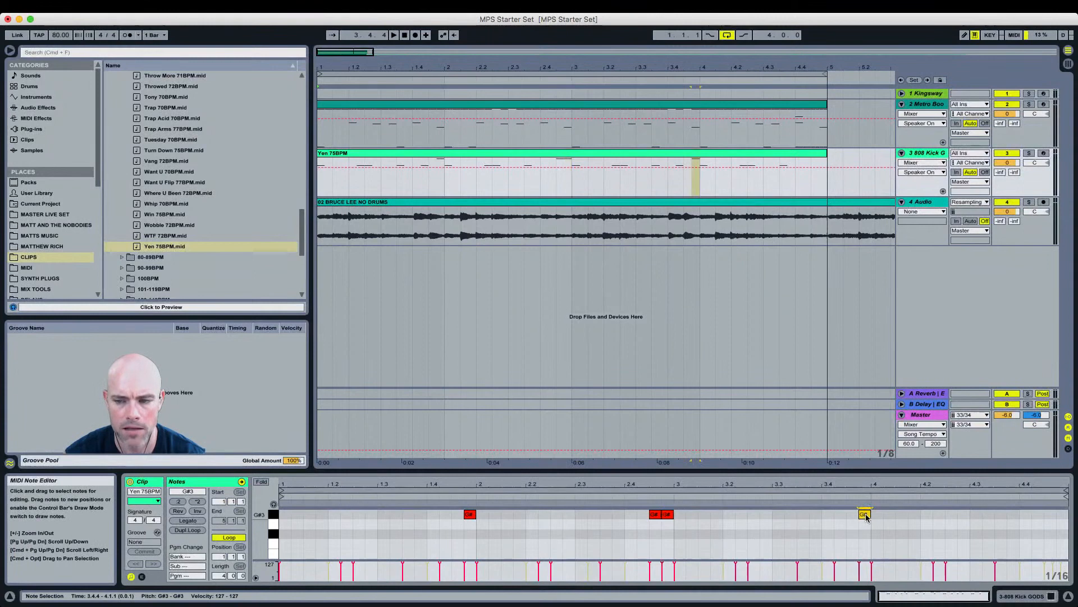
{"action": "double_click", "coordinate": [1026, 514]}
{"action": "double_click", "coordinate": [1037, 514]}
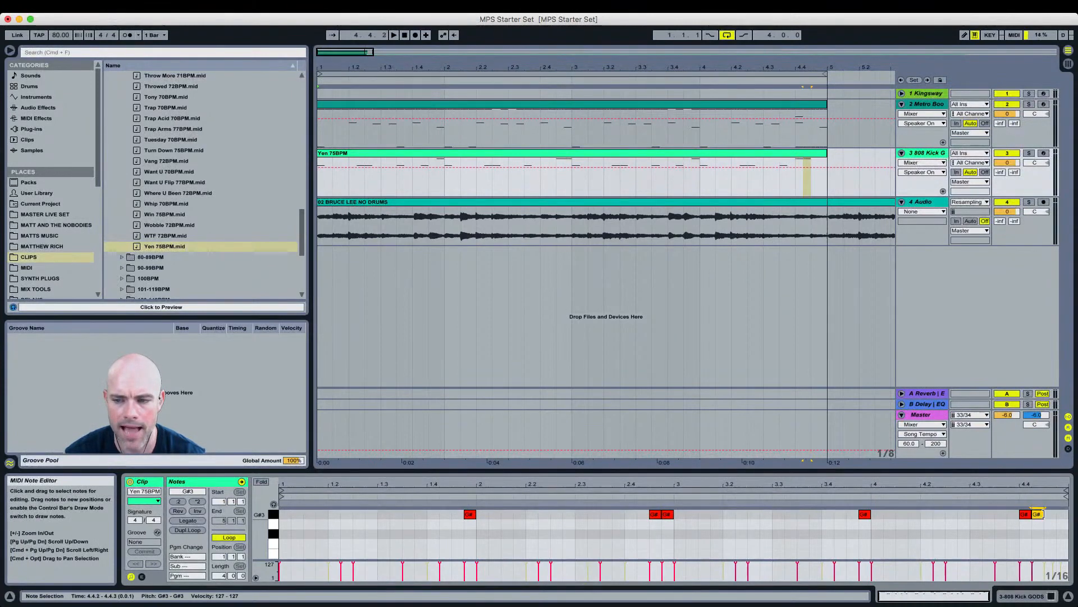
Step: Add a quick roll of short G#3 notes at the very end of the clip
{"action": "mouse_move", "coordinate": [1059, 485]}
{"action": "left_mouse_down"}
{"action": "mouse_move", "coordinate": [1057, 500]}
{"action": "mouse_move", "coordinate": [1044, 481]}
{"action": "left_mouse_up"}
{"action": "left_click", "coordinate": [1044, 515]}
{"action": "double_click", "coordinate": [1044, 515]}
{"action": "double_click", "coordinate": [1052, 514]}
{"action": "double_click", "coordinate": [1060, 514]}
{"action": "double_click", "coordinate": [1066, 514]}
{"action": "scroll", "coordinate": [1044, 540], "scroll_direction": "down", "scroll_amount": 5}
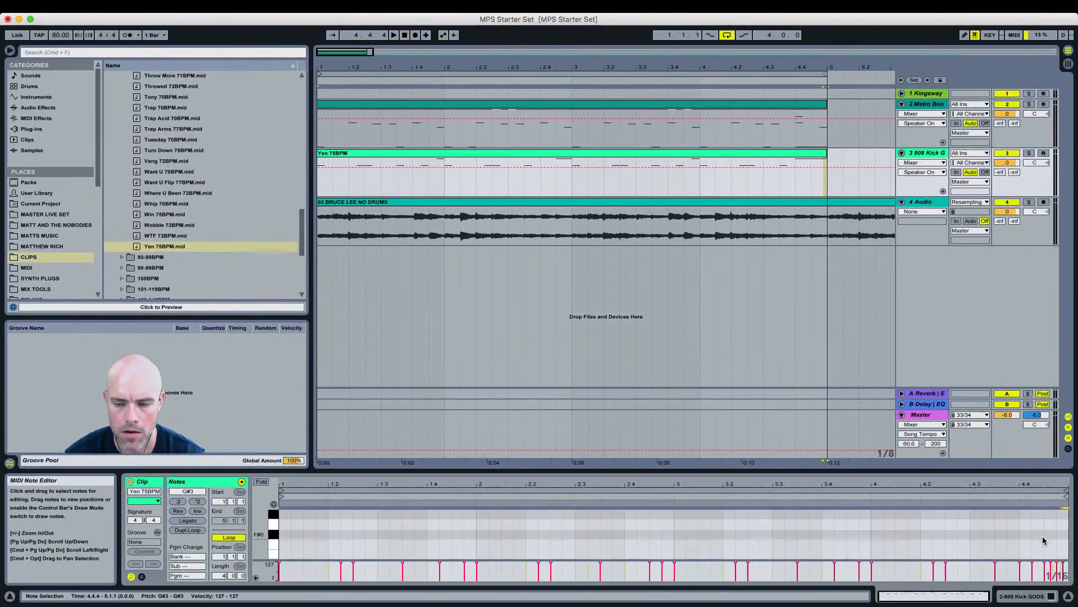
{"action": "scroll", "coordinate": [1043, 540], "scroll_direction": "up", "scroll_amount": 5}
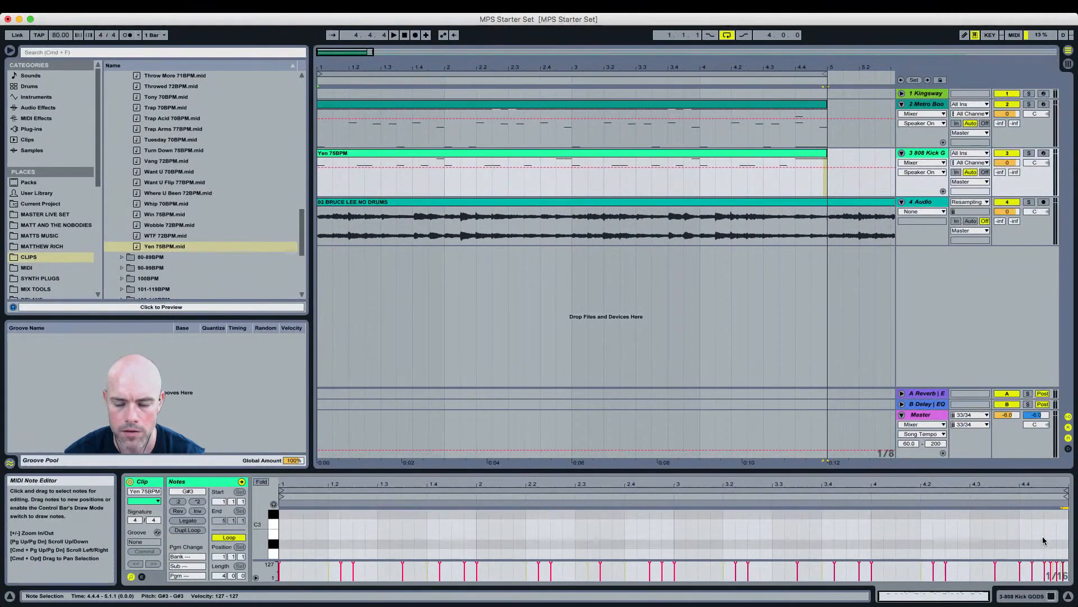
{"action": "left_click_drag", "start_coordinate": [979, 473], "coordinate": [977, 391]}
{"action": "scroll", "coordinate": [916, 479], "scroll_direction": "up", "scroll_amount": 4}
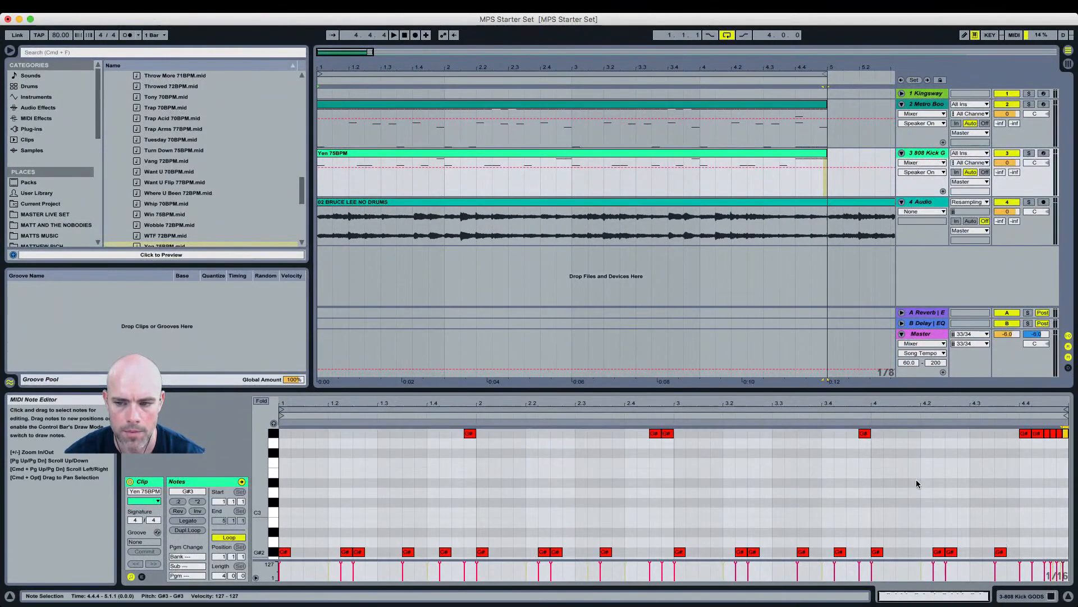
Step: Add a note near beat 1.2.4 and drop it an octave to G#1
{"action": "key", "text": "super+Tab"}
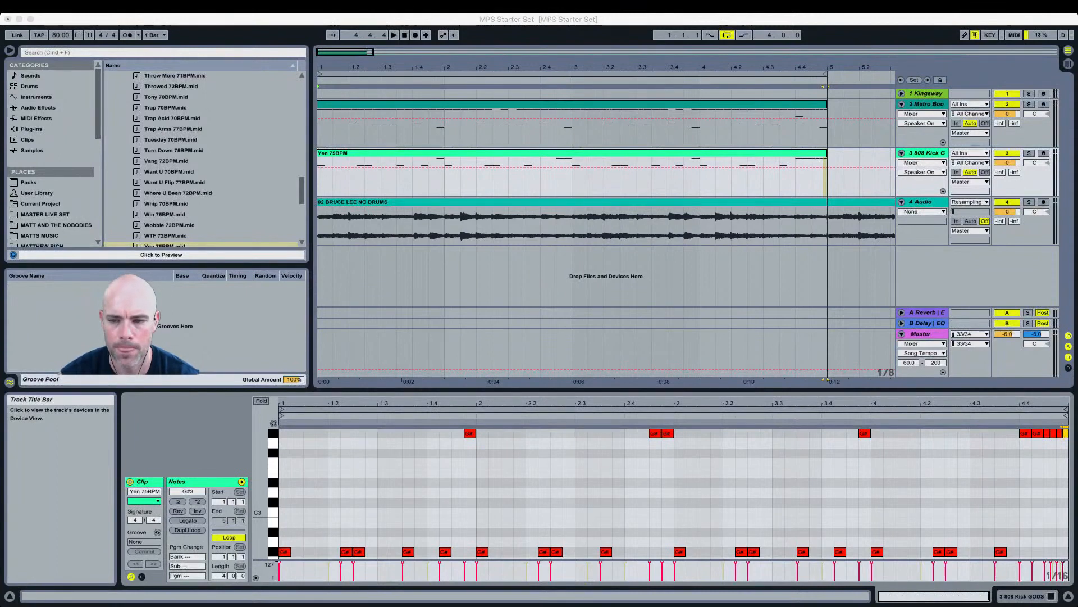
{"action": "left_click", "coordinate": [343, 477]}
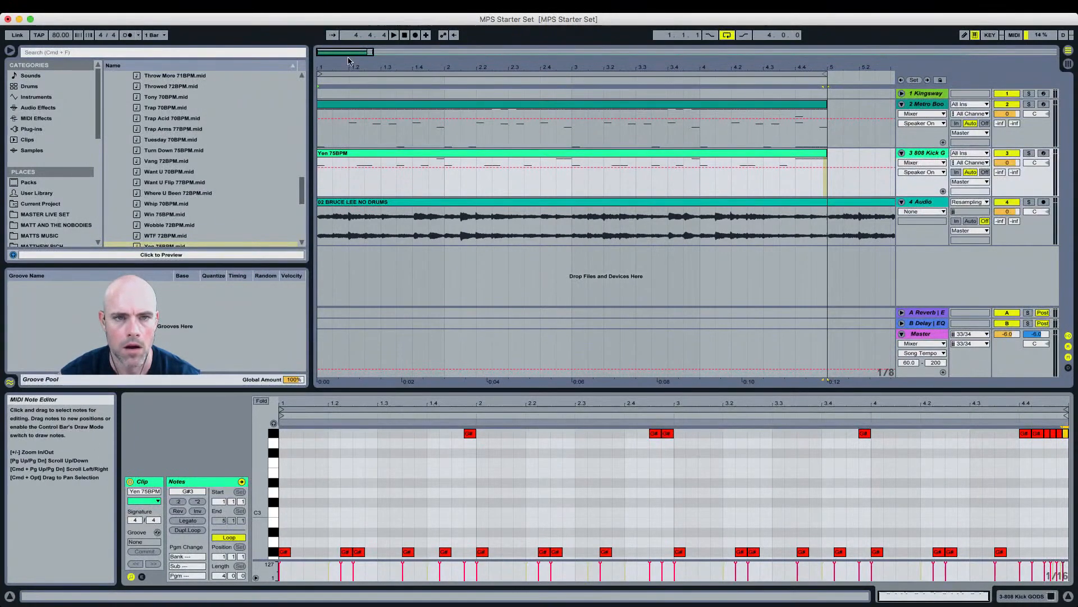
{"action": "left_click", "coordinate": [405, 36]}
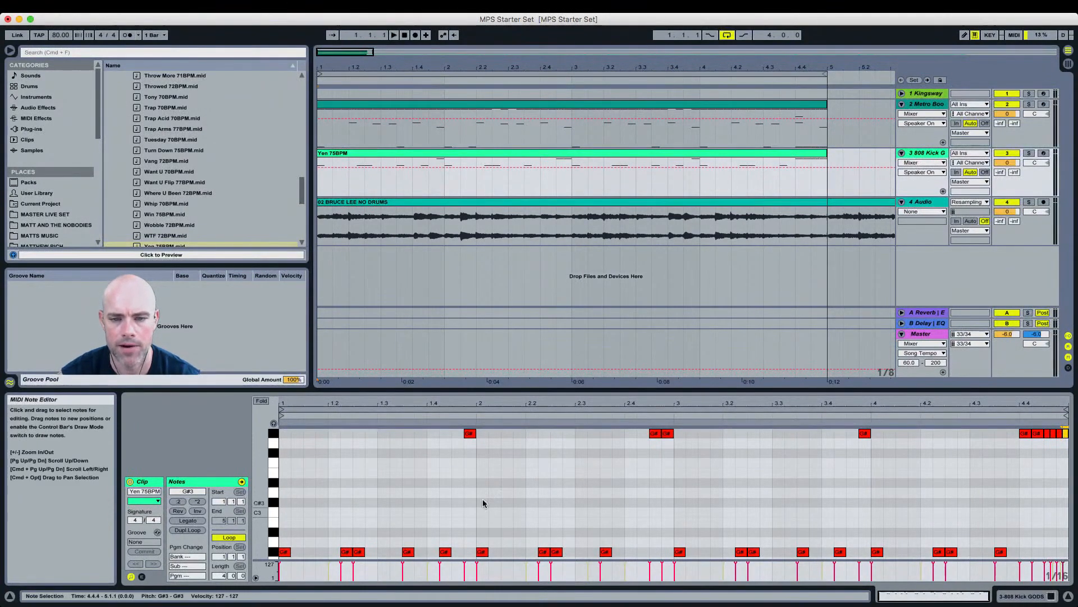
{"action": "double_click", "coordinate": [370, 433]}
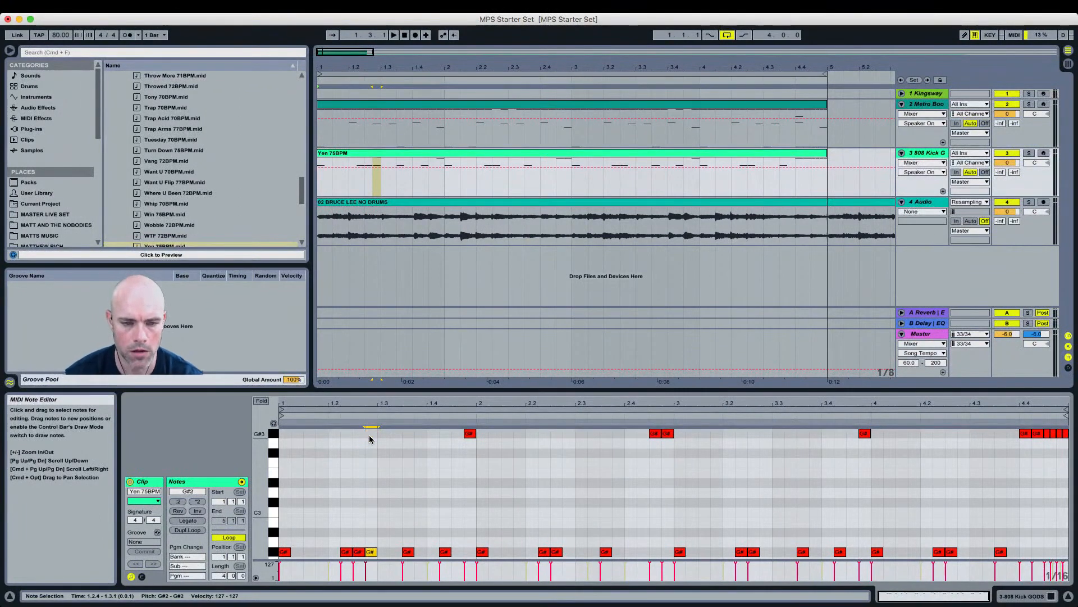
{"action": "key", "text": "shift+Down"}
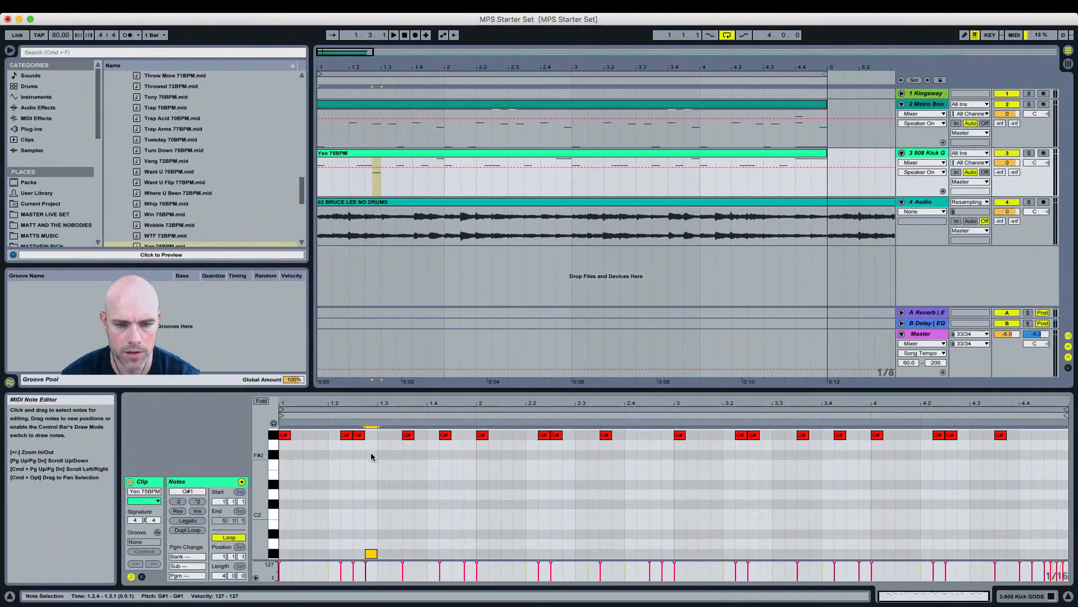
Step: Play back the pattern and add another G#1 note near beat 2.2.4
{"action": "key", "text": "space"}
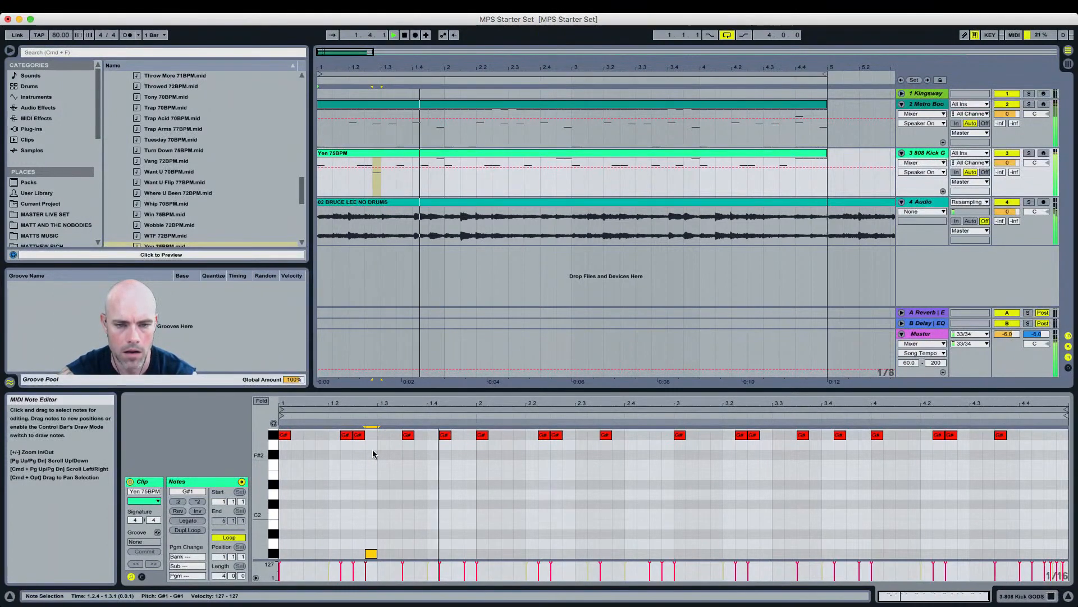
{"action": "key", "text": "space"}
{"action": "double_click", "coordinate": [567, 554]}
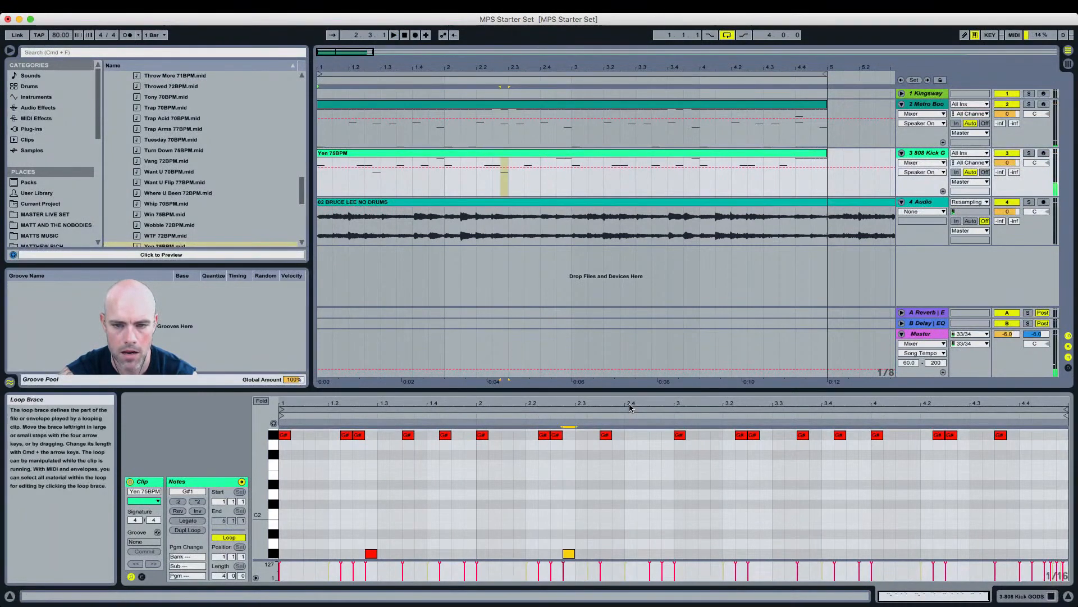
{"action": "left_click_drag", "start_coordinate": [631, 389], "coordinate": [634, 321]}
{"action": "scroll", "coordinate": [652, 403], "scroll_direction": "up", "scroll_amount": 3}
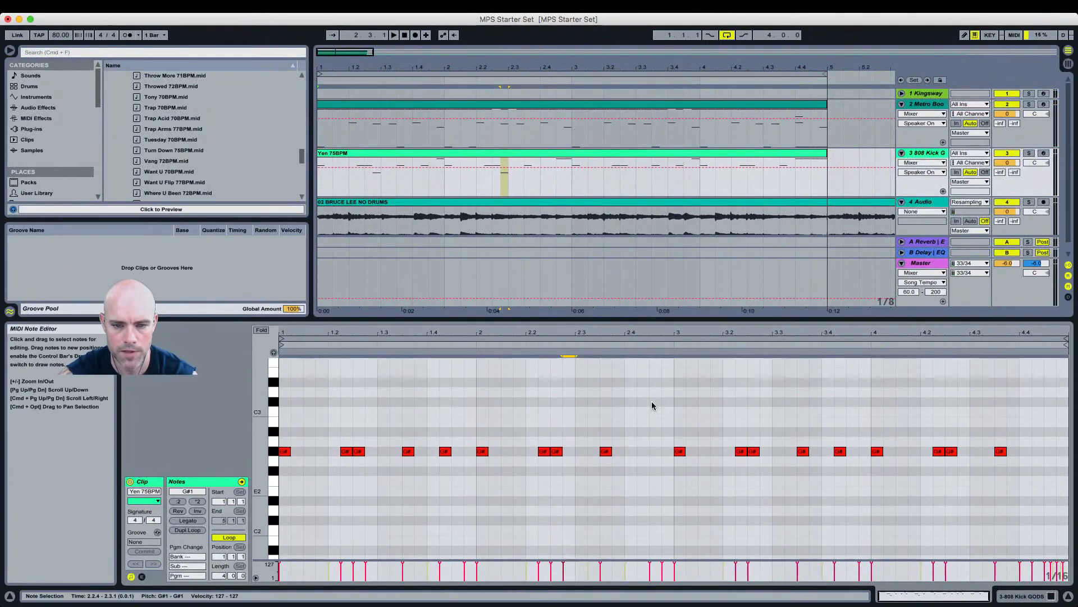
Step: Duplicate the two G#1 808 notes from bars 1 and 2 into bars 3 and 4
{"action": "scroll", "coordinate": [655, 402], "scroll_direction": "down", "scroll_amount": 1}
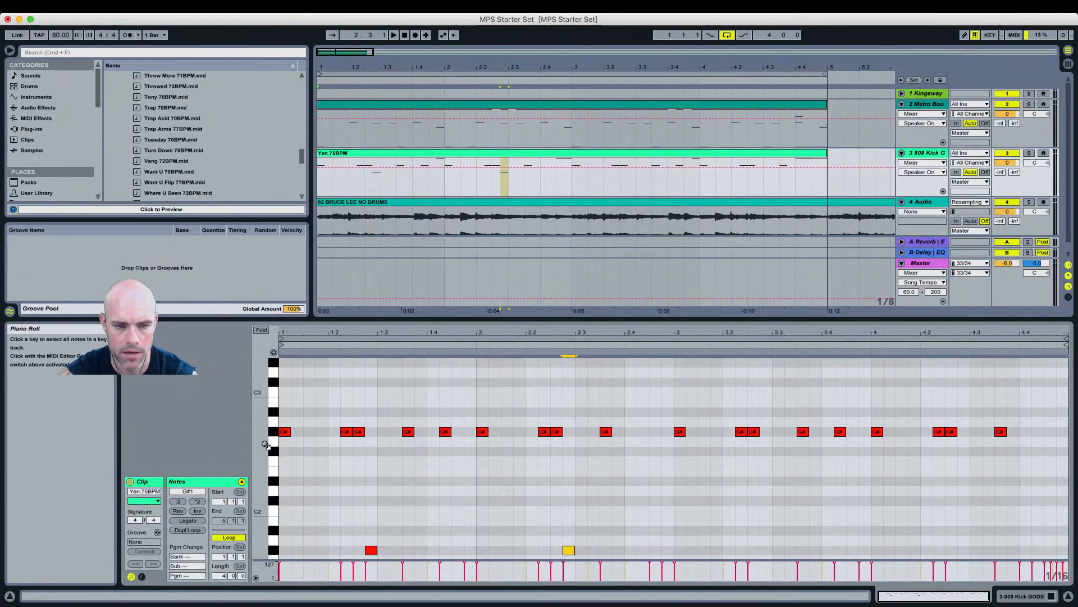
{"action": "left_click_drag", "start_coordinate": [272, 448], "coordinate": [264, 443]}
{"action": "left_click_drag", "start_coordinate": [527, 321], "coordinate": [517, 384]}
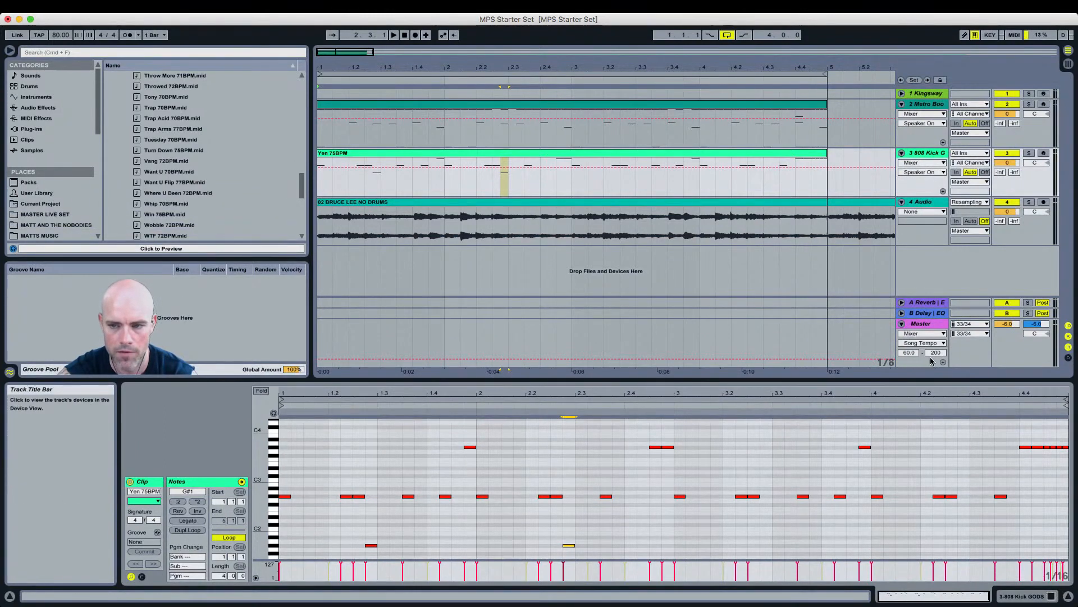
{"action": "key", "text": "super+Tab"}
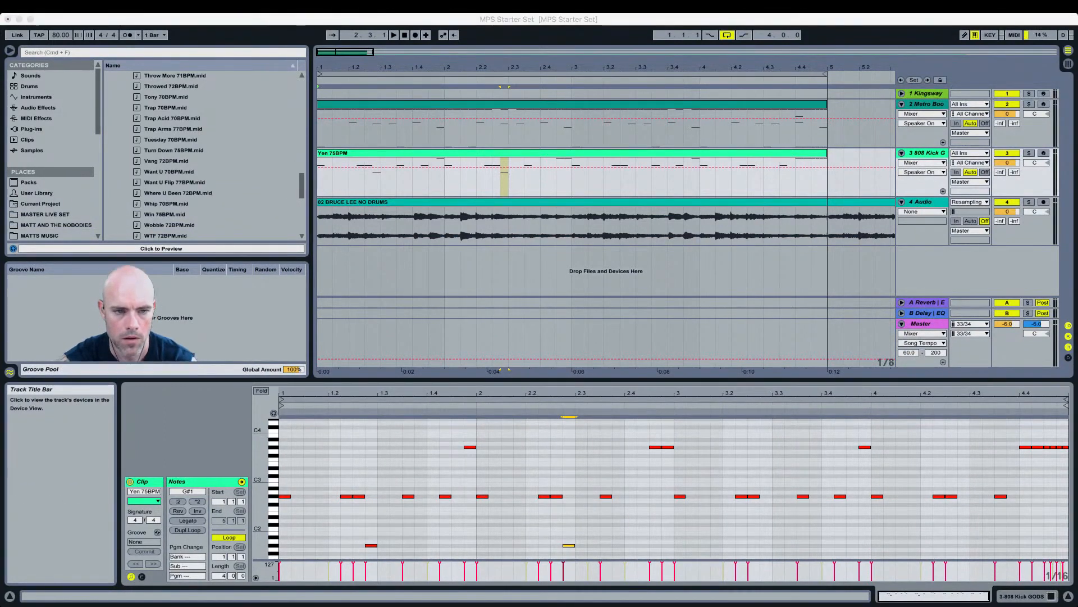
{"action": "left_click", "coordinate": [554, 521]}
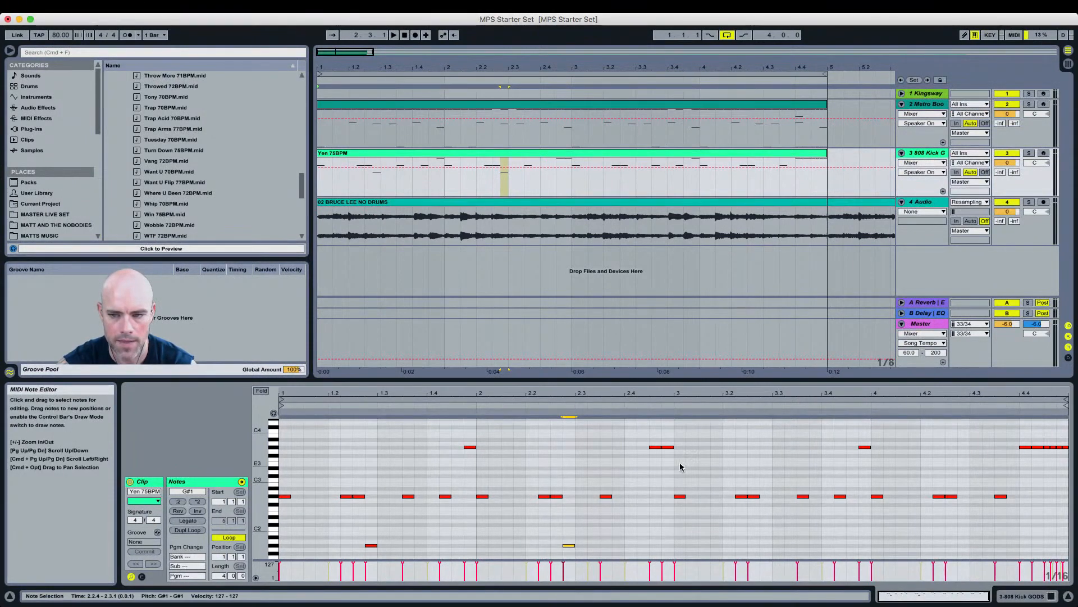
{"action": "left_click_drag", "start_coordinate": [671, 535], "coordinate": [205, 556]}
{"action": "key", "text": "super+d"}
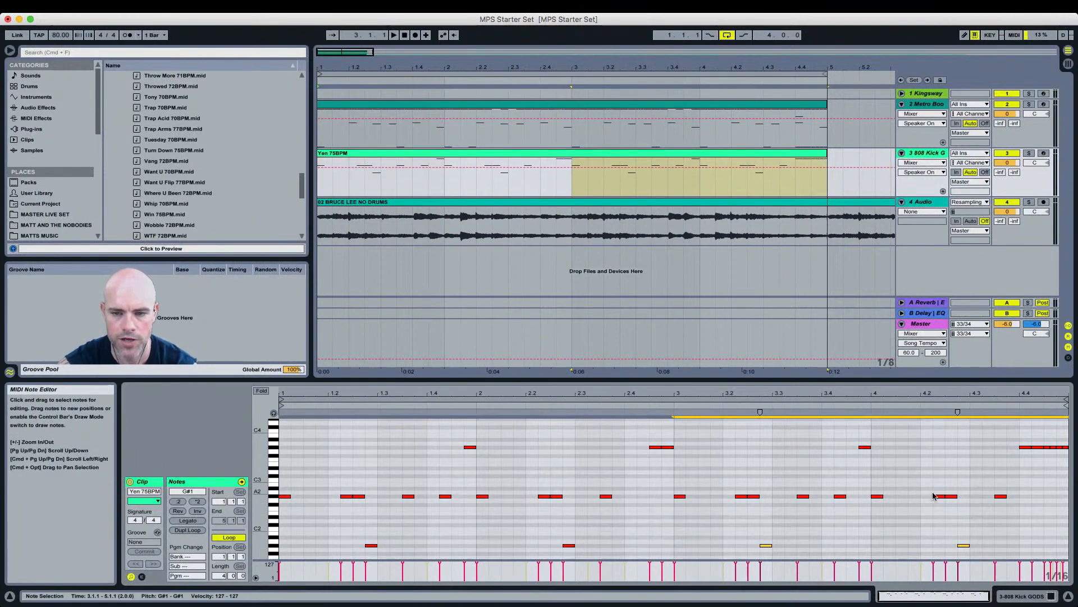
Step: Select the 808 notes by pitch on the piano keys and play back the clip to review the pattern
{"action": "left_click", "coordinate": [274, 497]}
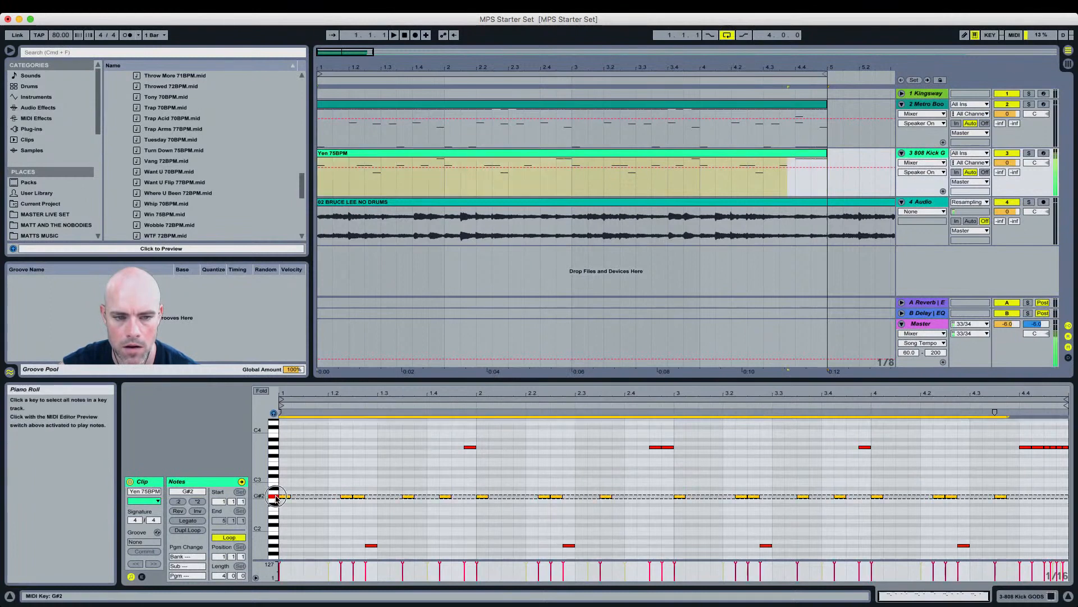
{"action": "left_click", "coordinate": [275, 547]}
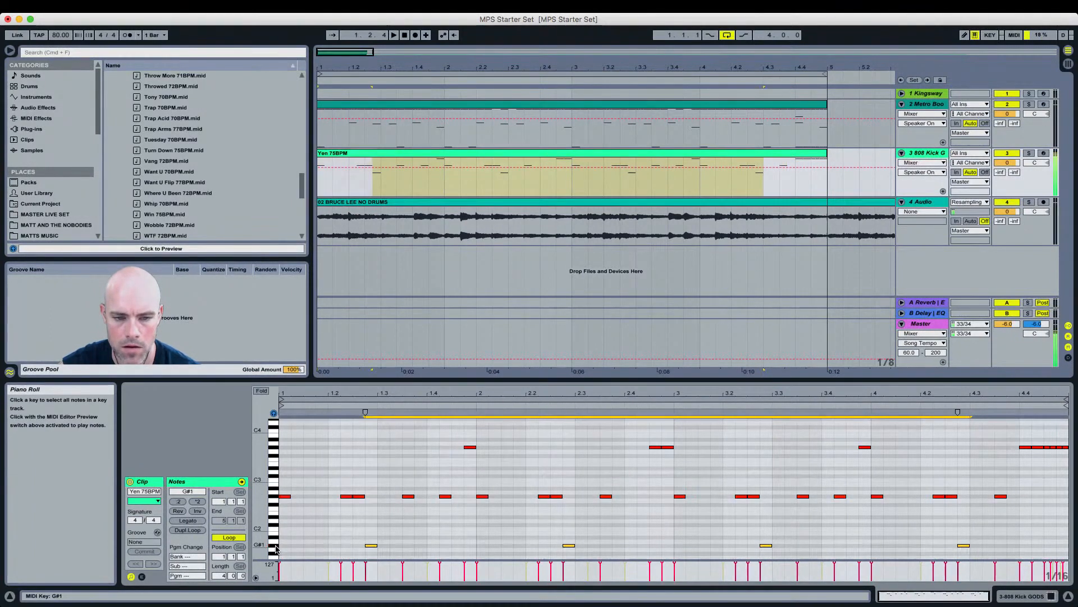
{"action": "left_click", "coordinate": [273, 451]}
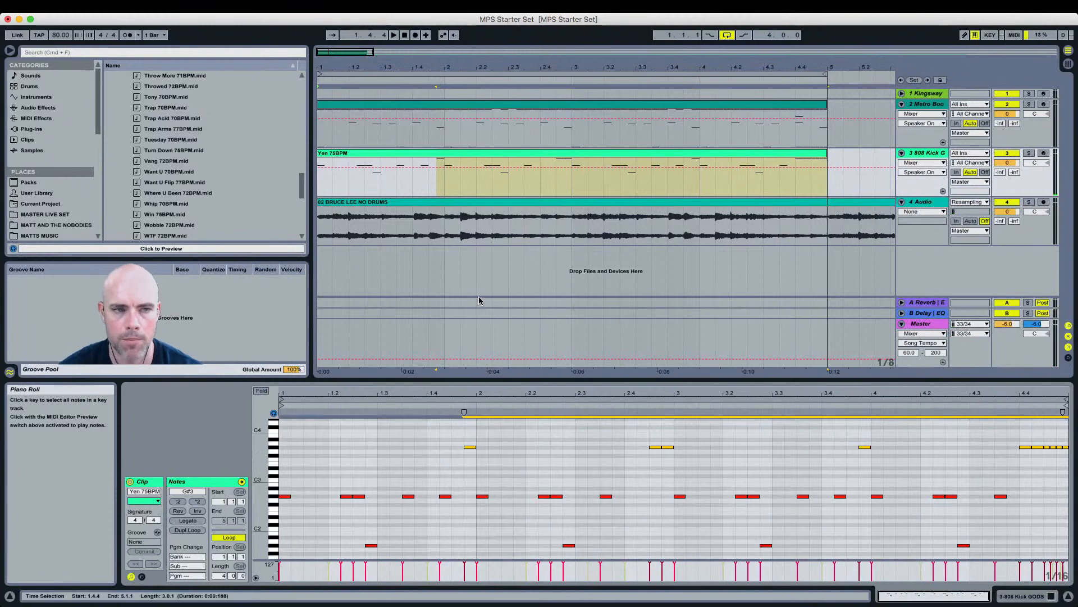
{"action": "scroll", "coordinate": [235, 194], "scroll_direction": "up", "scroll_amount": 15}
{"action": "scroll", "coordinate": [234, 194], "scroll_direction": "up", "scroll_amount": 10}
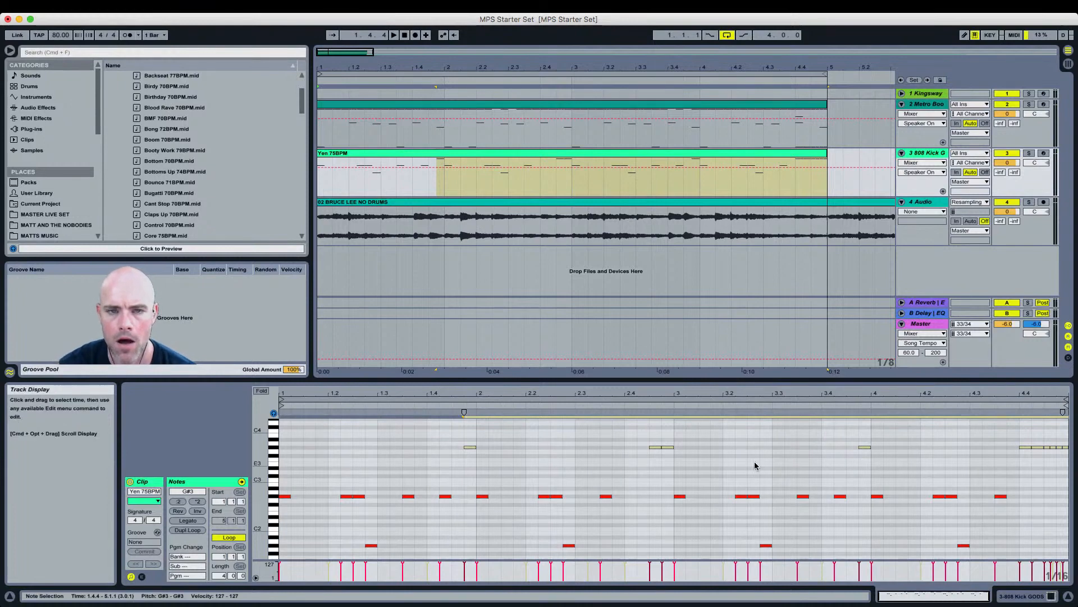
{"action": "left_click", "coordinate": [403, 35]}
{"action": "key", "text": "space"}
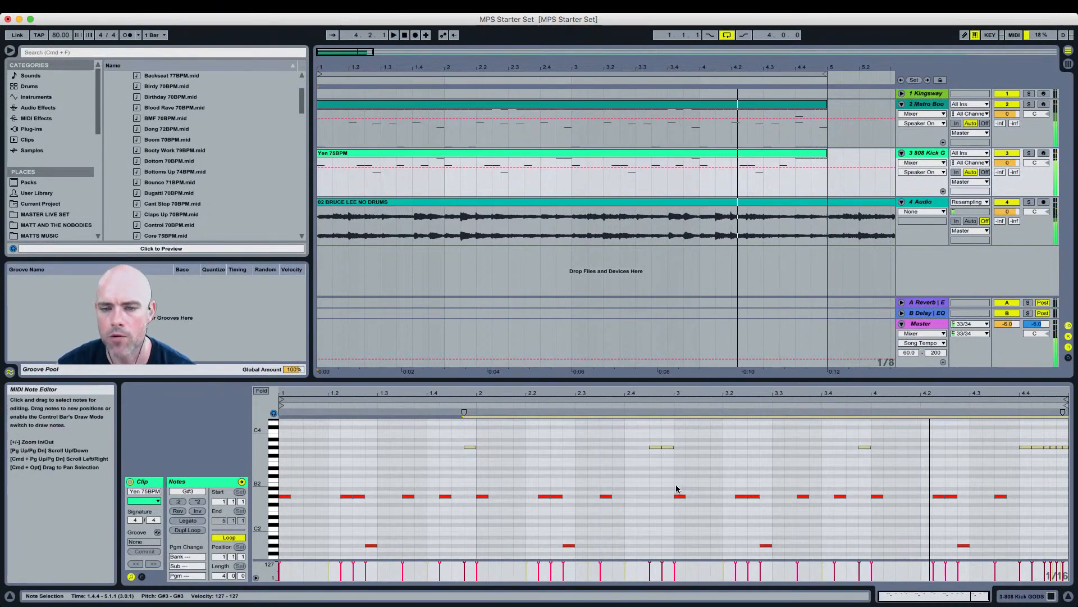
{"action": "left_click", "coordinate": [277, 416]}
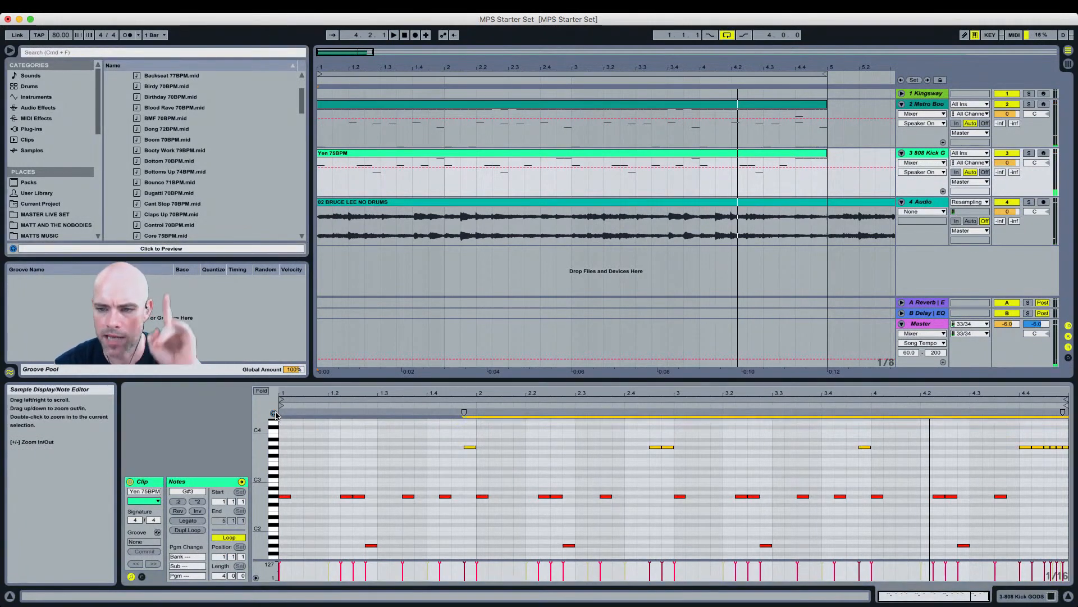
{"action": "key", "text": "space"}
{"action": "left_click", "coordinate": [665, 489]}
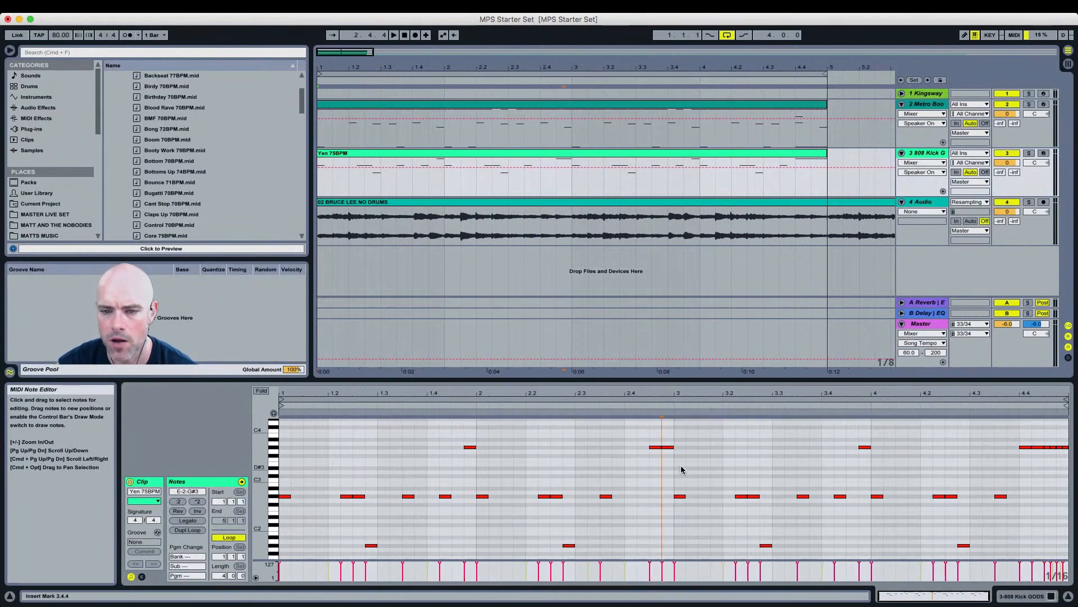
Step: Transpose all 808 notes in bars 3 and 4 up a semitone and play the clip
{"action": "left_click_drag", "start_coordinate": [681, 431], "coordinate": [1071, 553]}
{"action": "key", "text": "Up"}
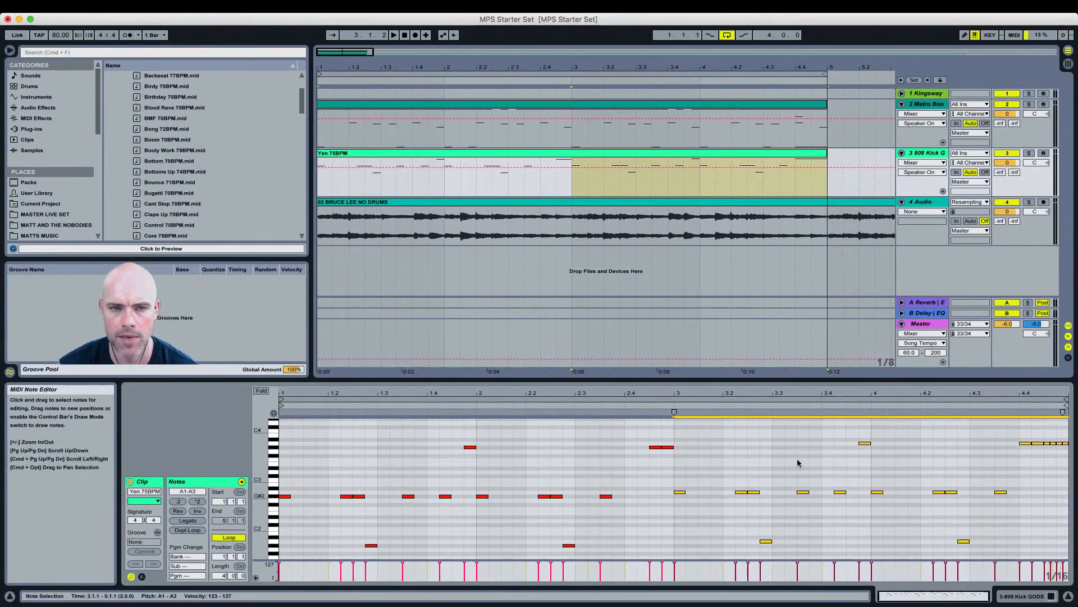
{"action": "left_click", "coordinate": [405, 35]}
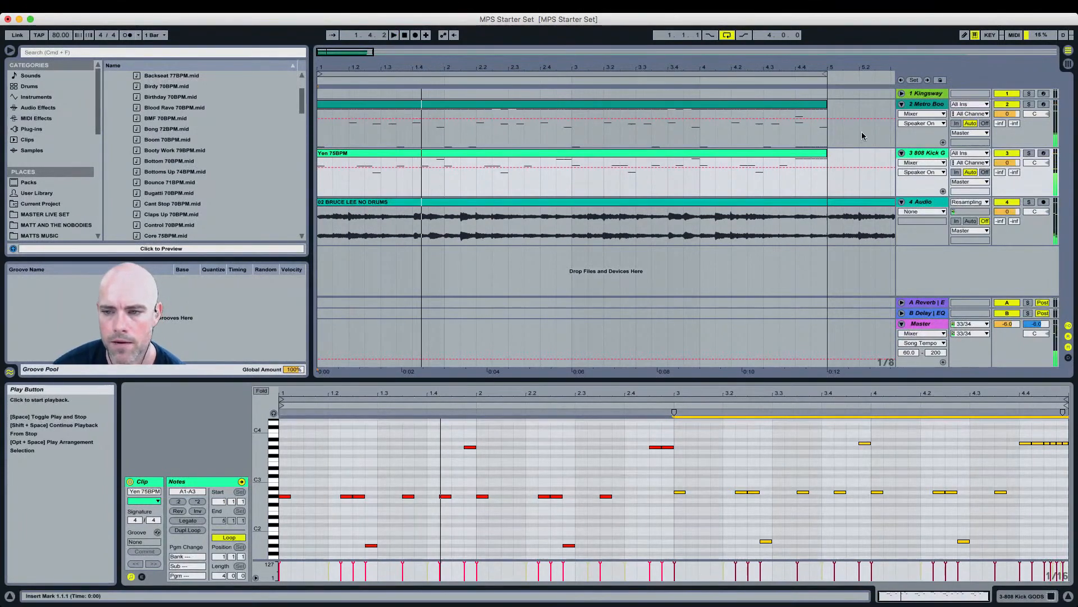
Step: Switch to FL Studio and play the drum pattern in the Channel rack
{"action": "key", "text": "super+Tab"}
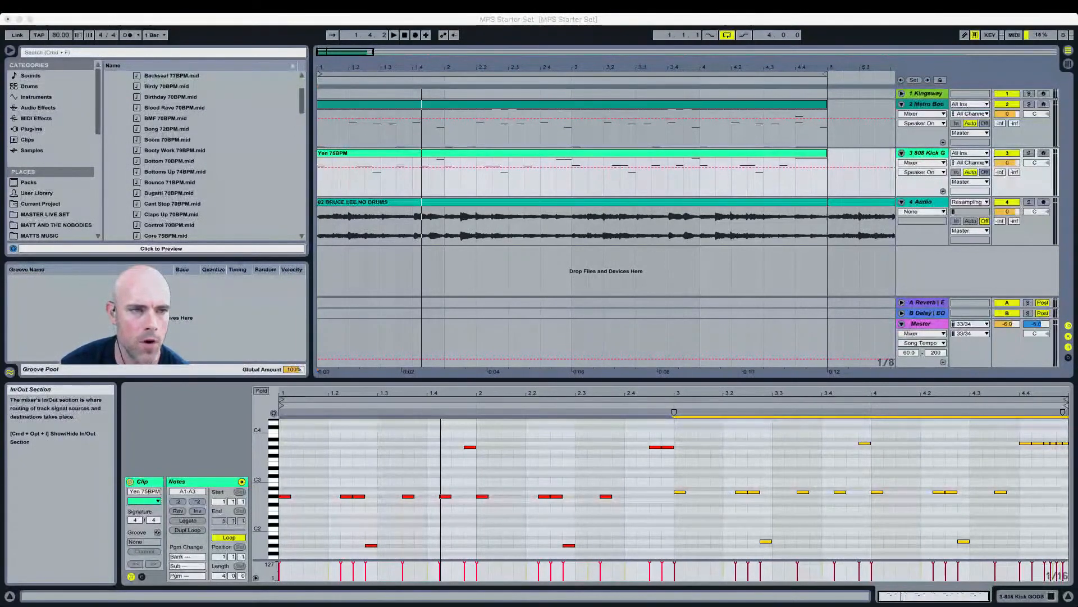
{"action": "left_click", "coordinate": [19, 19]}
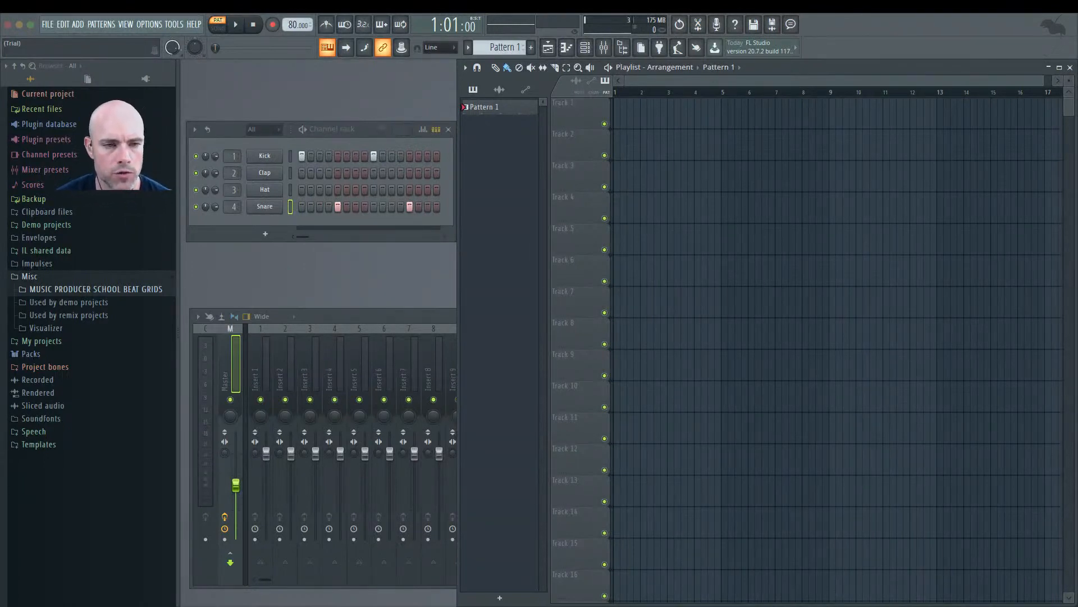
{"action": "left_click", "coordinate": [172, 248]}
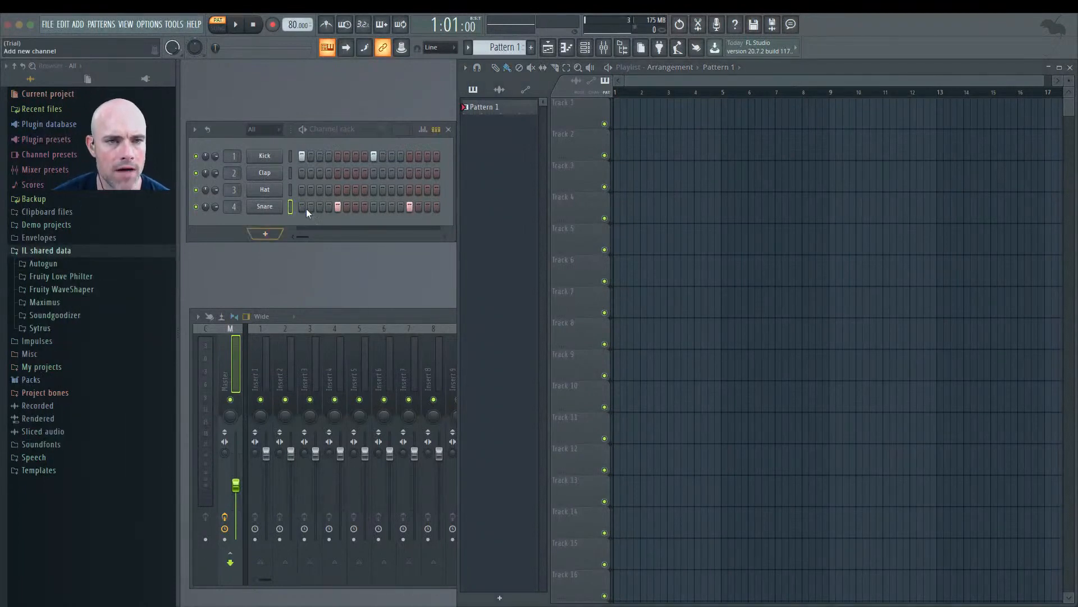
{"action": "key", "text": "space"}
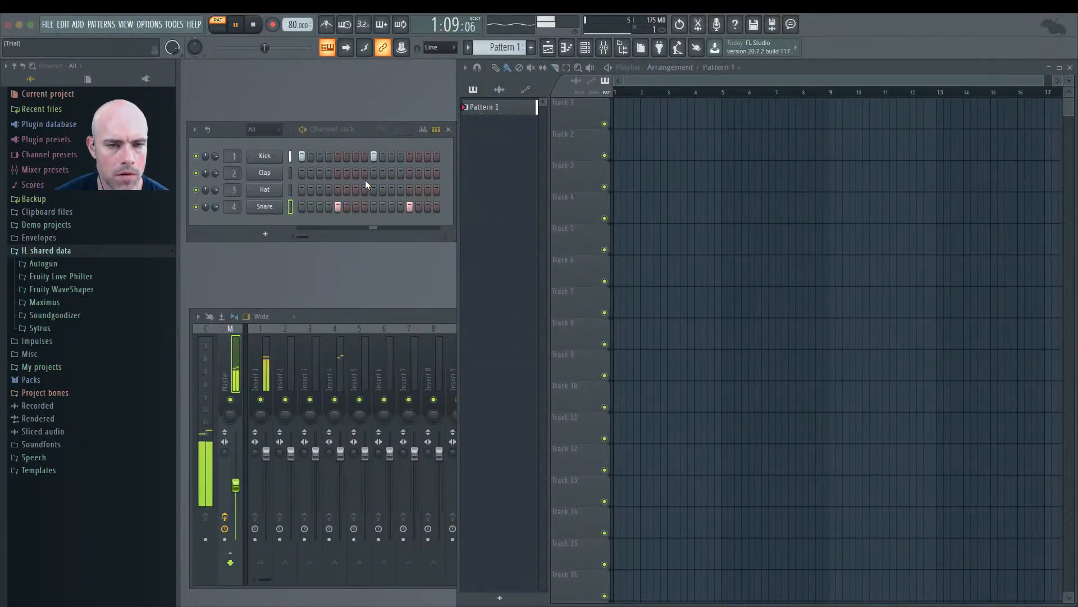
{"action": "key", "text": "space"}
Step: Replace the Kick channel's sample with HIP_Kick_9.wav from the HipHop folder and audition it
{"action": "left_click", "coordinate": [270, 157]}
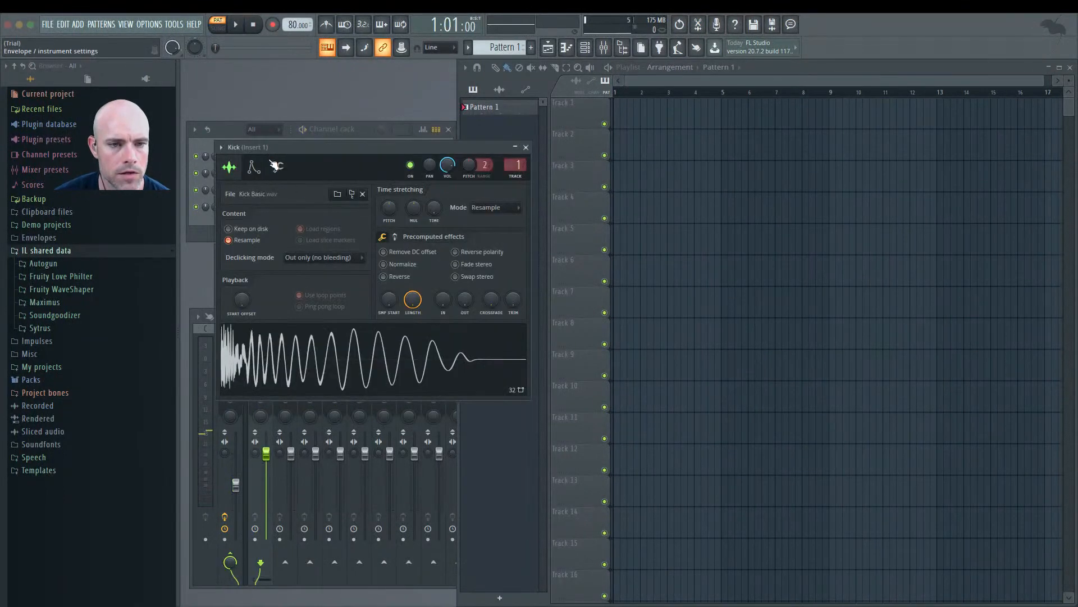
{"action": "left_click", "coordinate": [338, 195]}
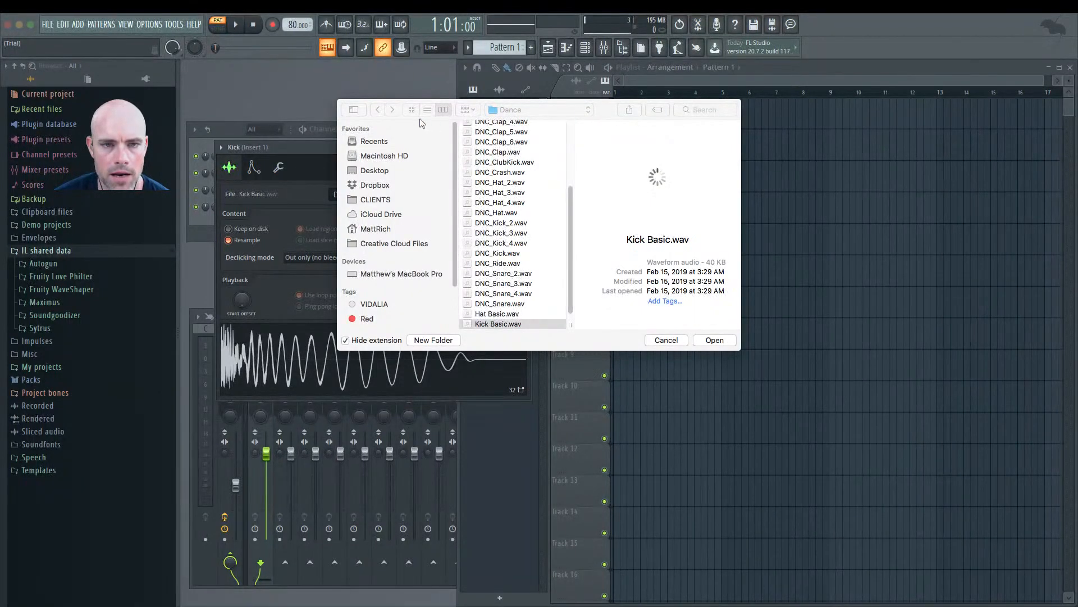
{"action": "left_click", "coordinate": [533, 109]}
{"action": "left_click", "coordinate": [564, 120]}
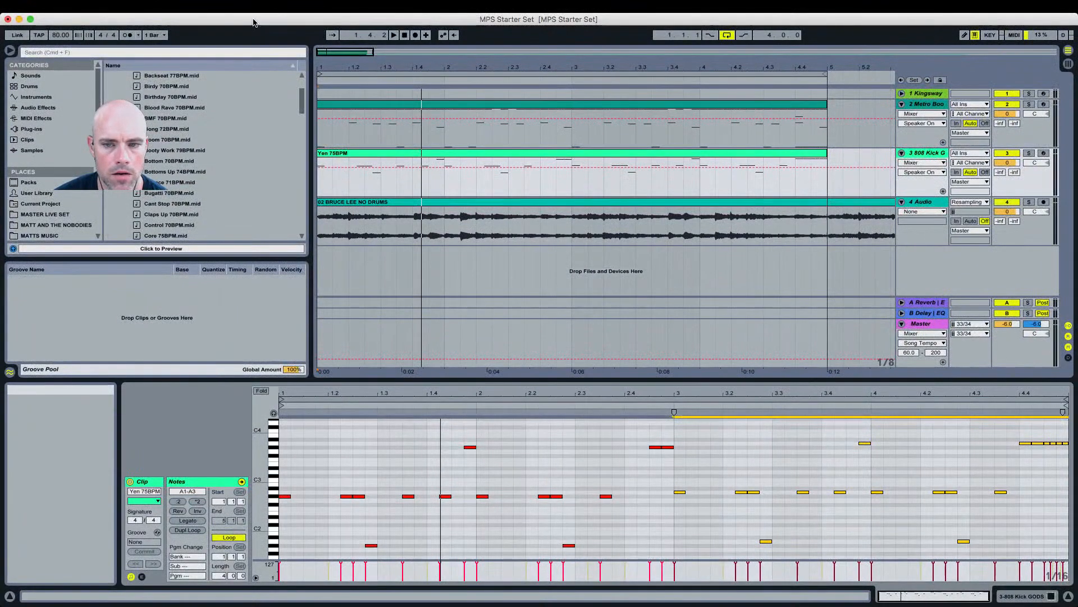
{"action": "key", "text": "super+q"}
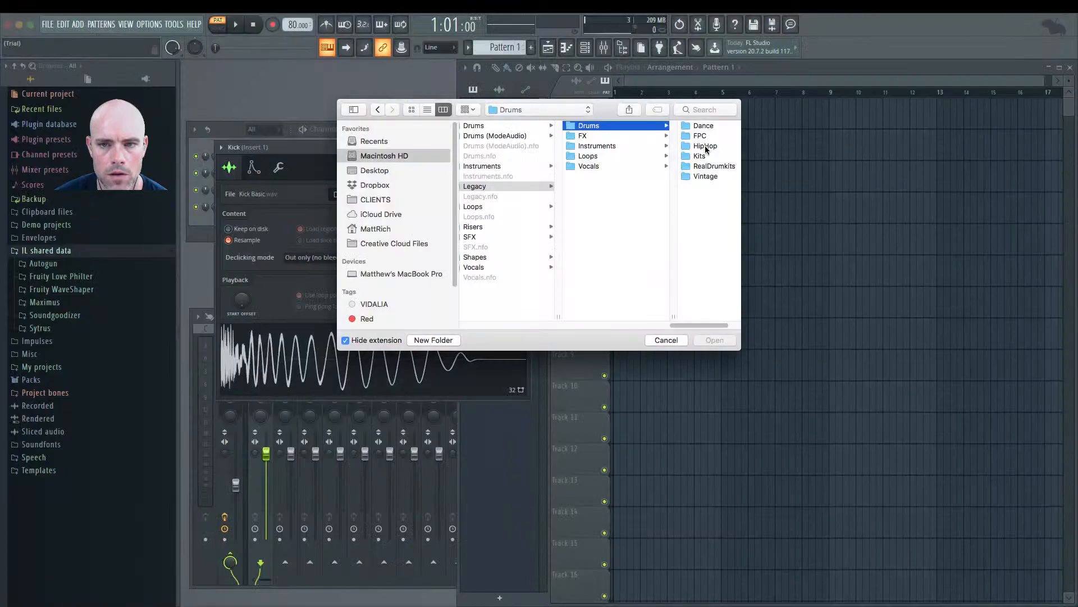
{"action": "left_click", "coordinate": [708, 146]}
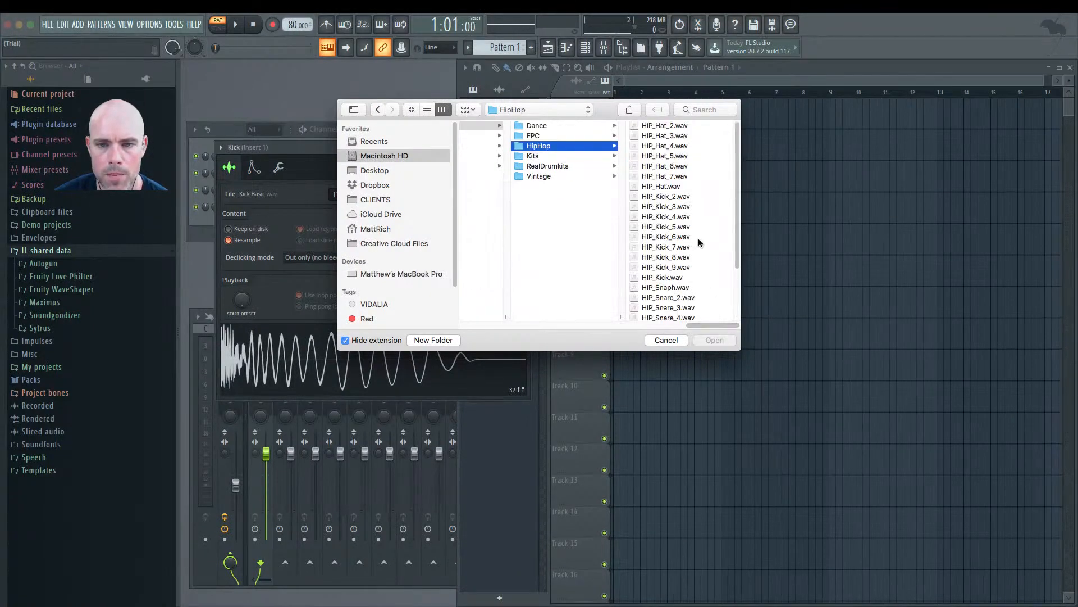
{"action": "scroll", "coordinate": [699, 233], "scroll_direction": "down", "scroll_amount": 3}
{"action": "left_click", "coordinate": [687, 204]}
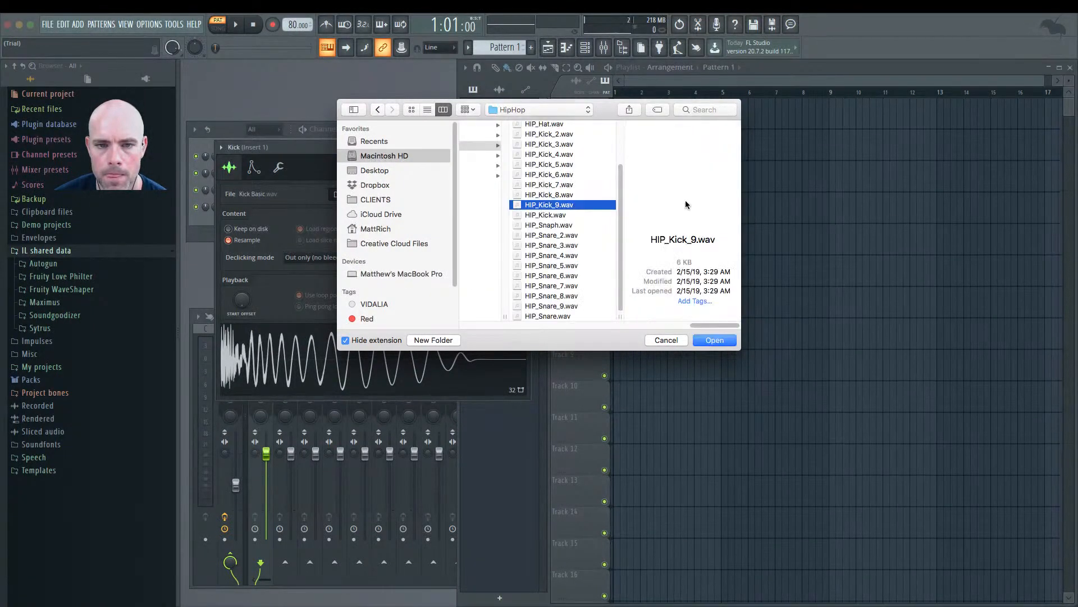
{"action": "left_click", "coordinate": [717, 340]}
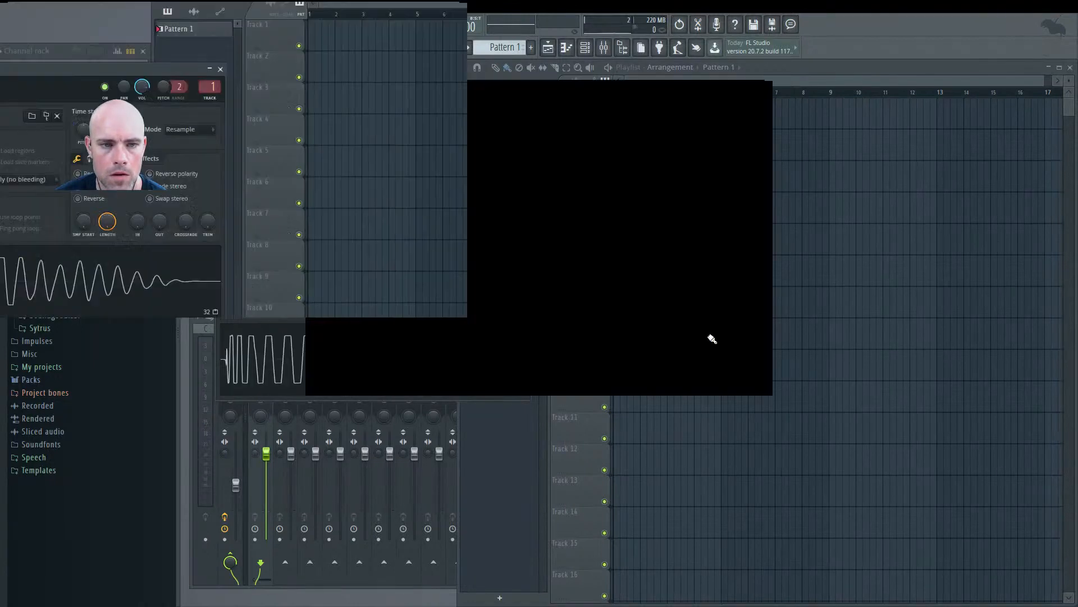
{"action": "key", "text": "space"}
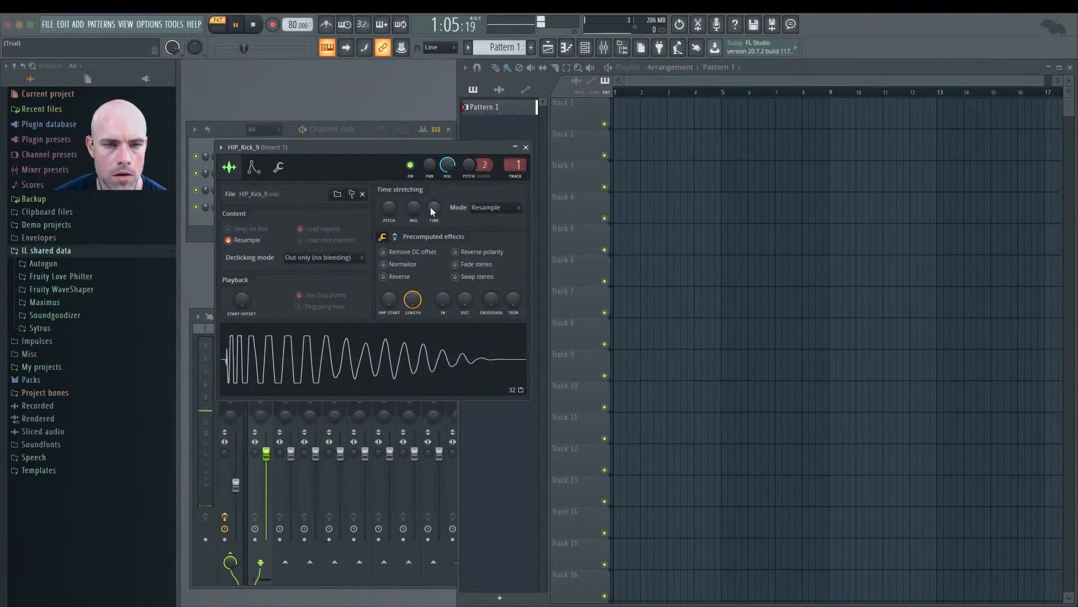
{"action": "left_click", "coordinate": [526, 147]}
{"action": "key", "text": "space"}
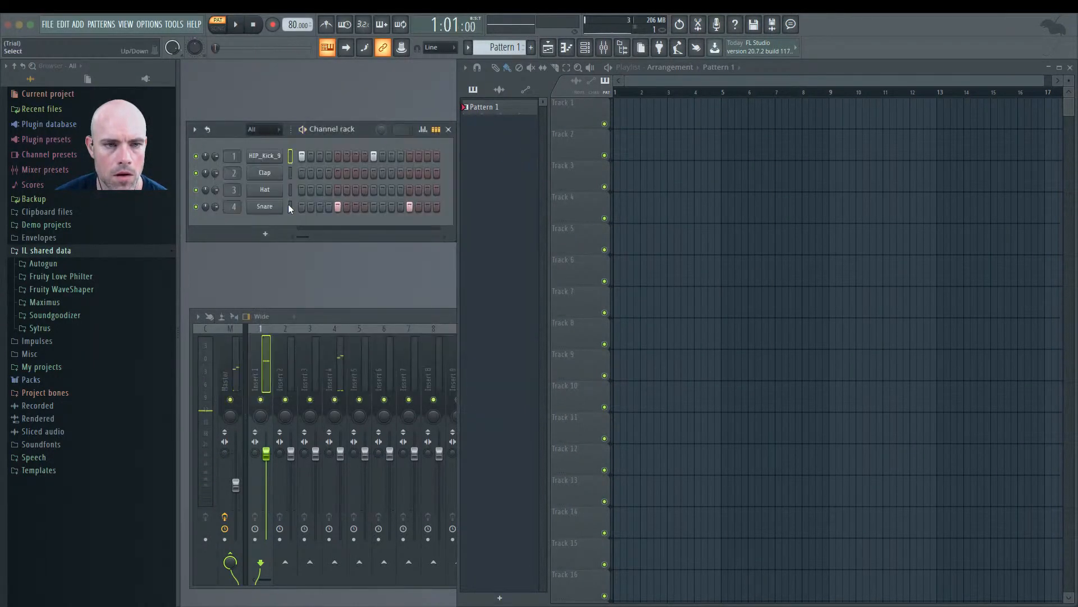
Step: Replace the Snare channel's sample with Basic 808 Snare.wav from the Dance folder and audition it
{"action": "left_click", "coordinate": [267, 208]}
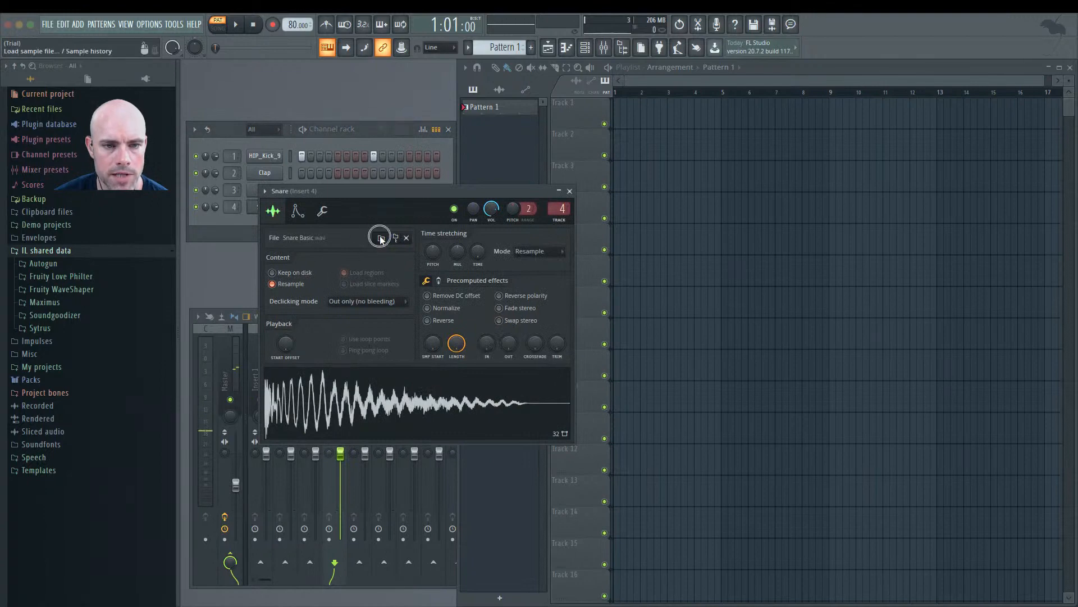
{"action": "left_click", "coordinate": [406, 239]}
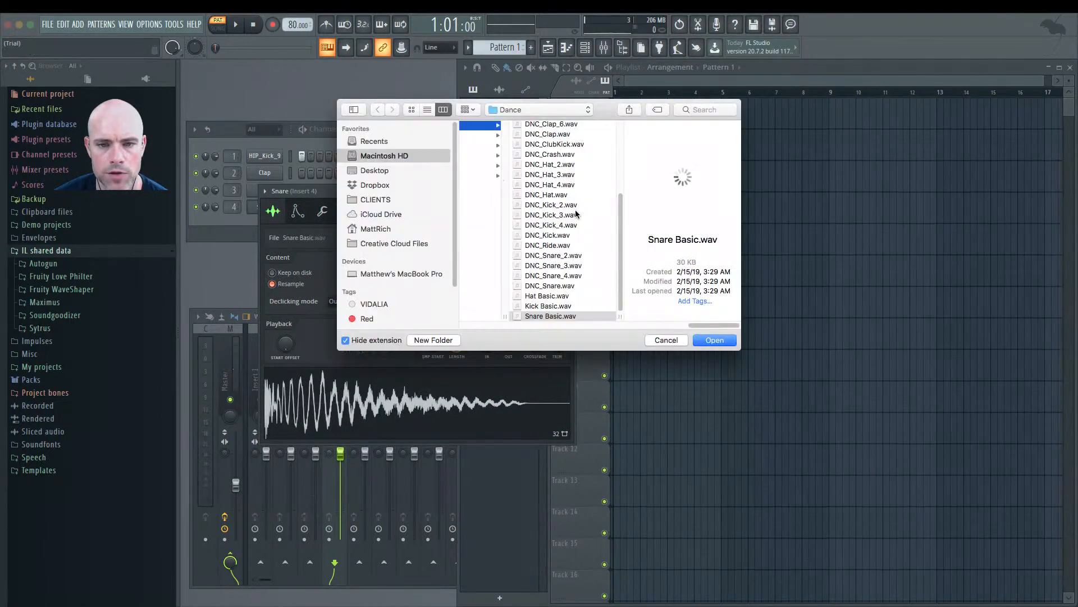
{"action": "left_click", "coordinate": [583, 156]}
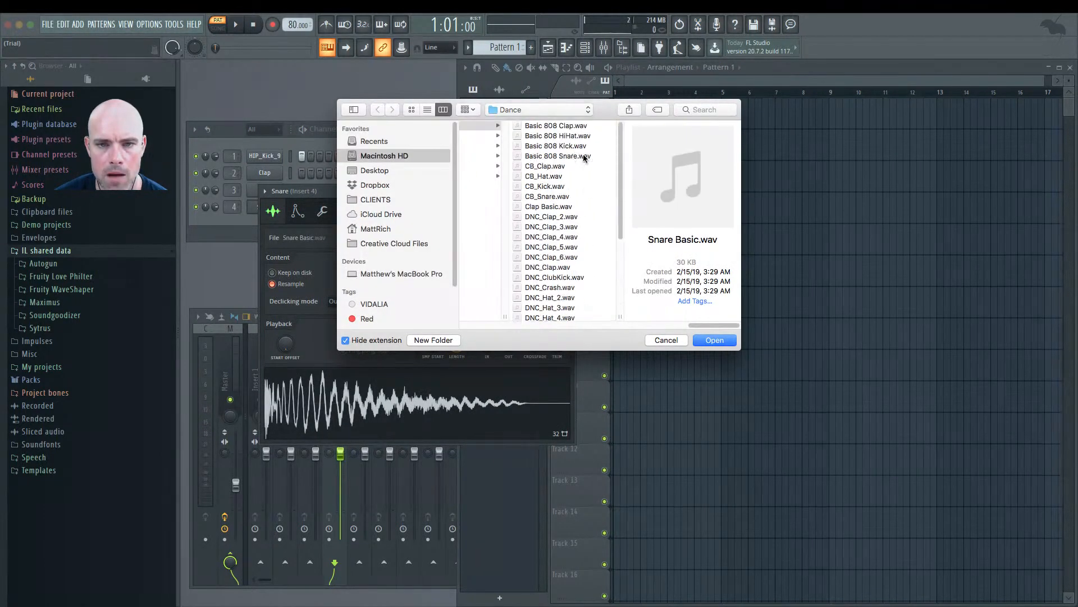
{"action": "left_click", "coordinate": [713, 340]}
{"action": "key", "text": "space"}
{"action": "left_click", "coordinate": [569, 191]}
{"action": "key", "text": "space"}
Step: Replace the kick channel's sample with Basic 808 Kick.wav from the Dance folder and play the pattern
{"action": "left_click", "coordinate": [265, 155]}
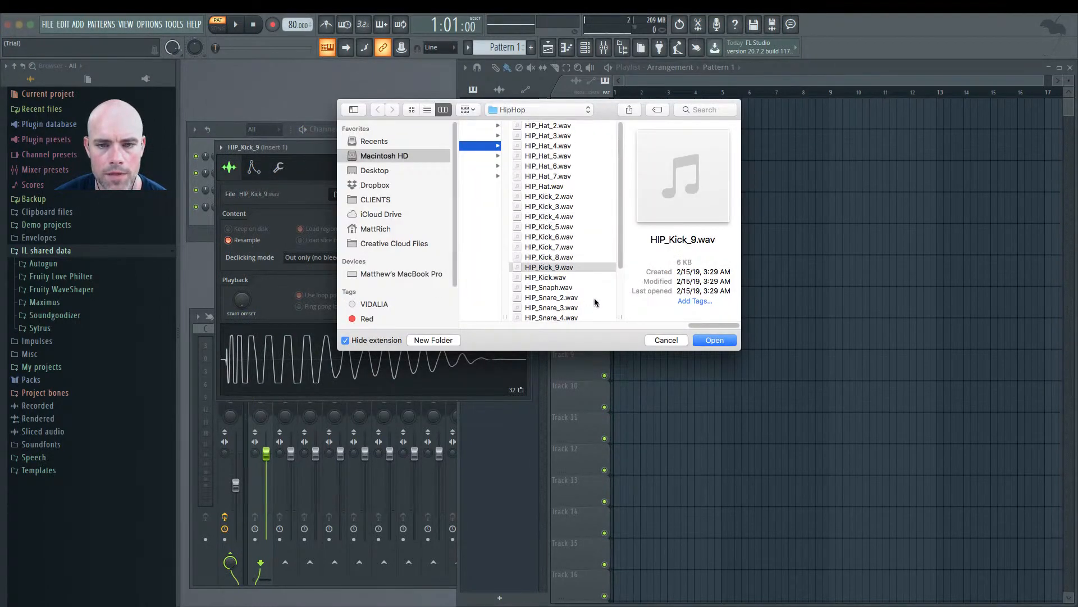
{"action": "left_click_drag", "start_coordinate": [696, 326], "coordinate": [730, 323]}
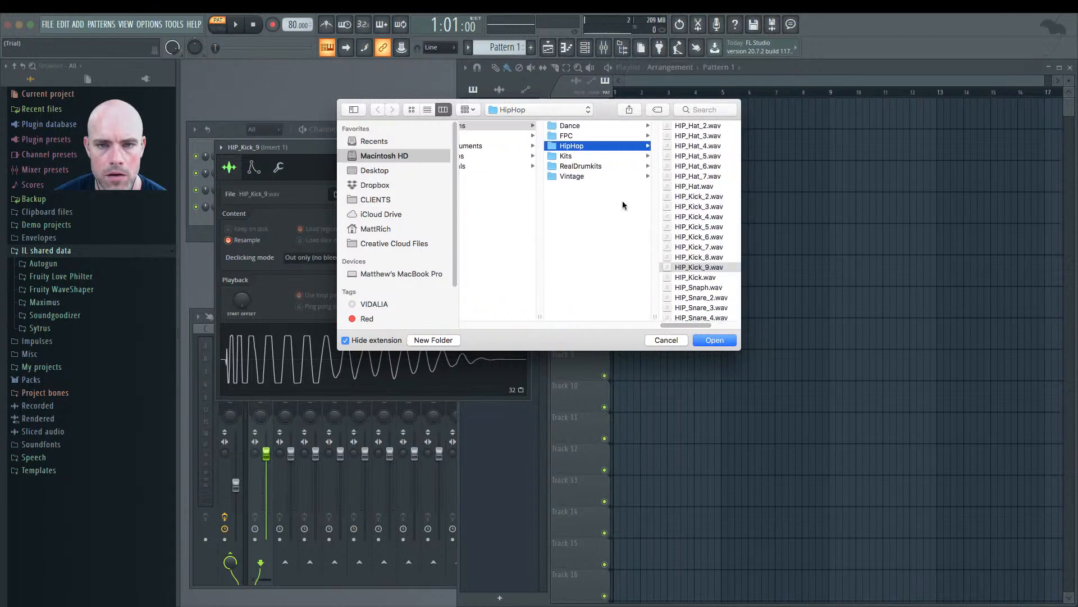
{"action": "left_click", "coordinate": [609, 125]}
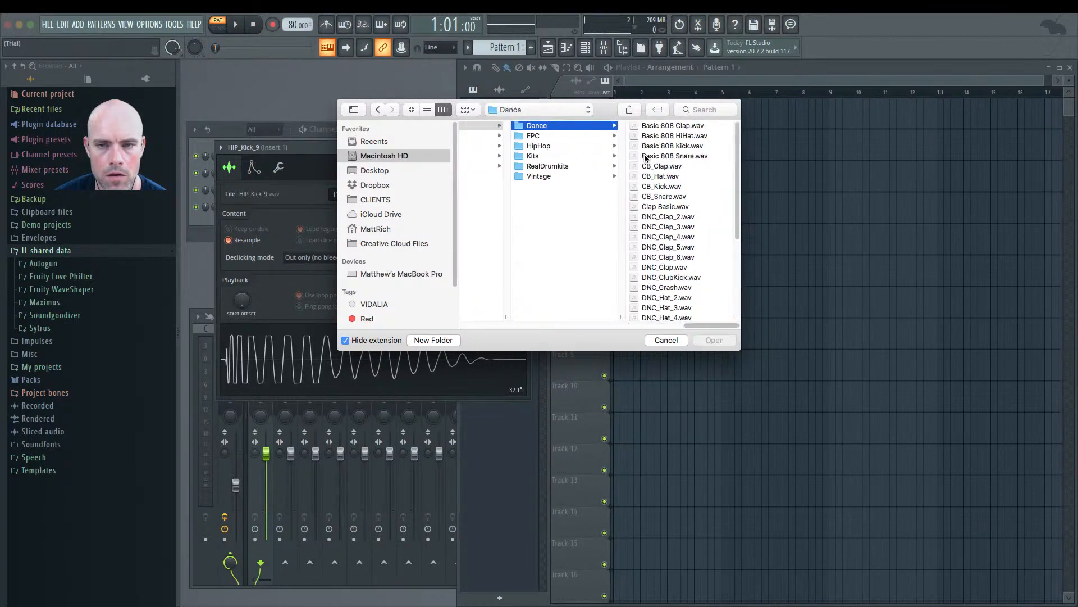
{"action": "left_click", "coordinate": [672, 146]}
{"action": "left_click", "coordinate": [714, 340]}
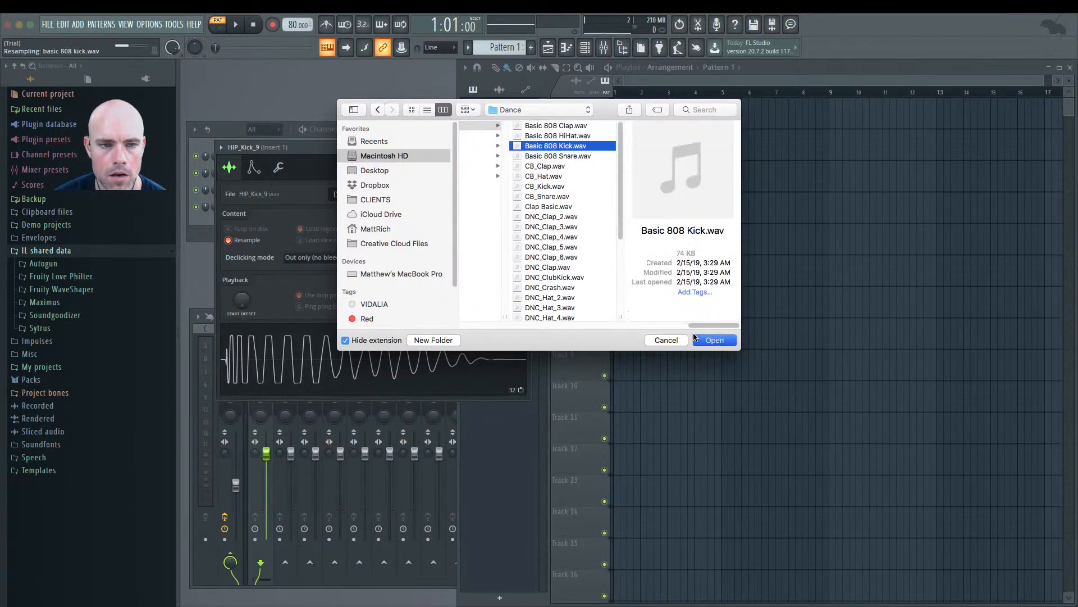
{"action": "key", "text": "space"}
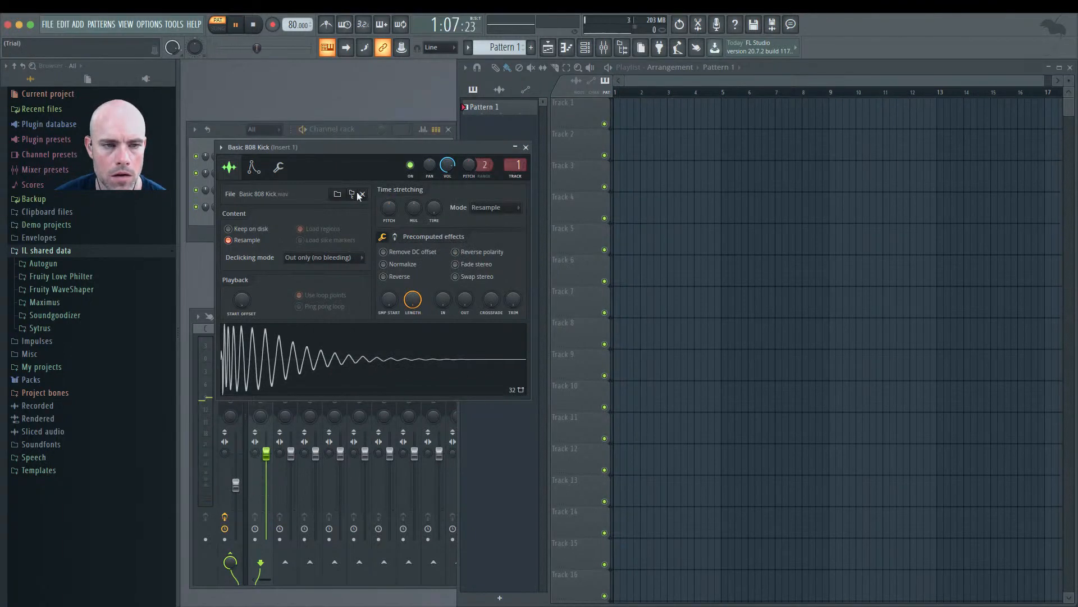
Step: Load the Ate Em 75BPM beat grid from the MUSIC PRODUCER SCHOOL BEAT GRIDS 70-79BPM folder into the Basic 808 Kick's piano roll
{"action": "key", "text": "space"}
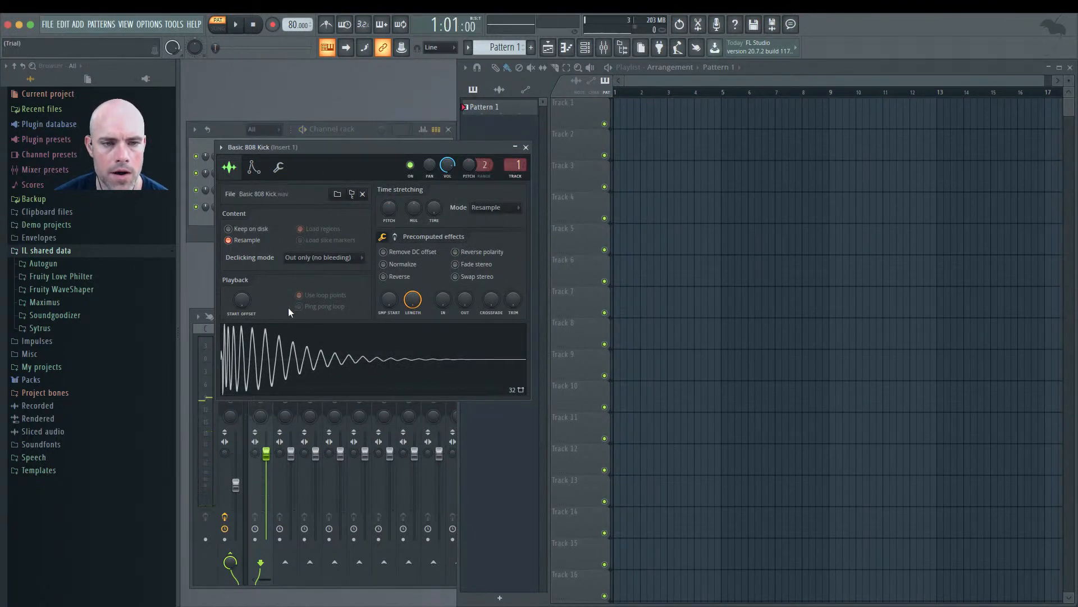
{"action": "left_click", "coordinate": [516, 147]}
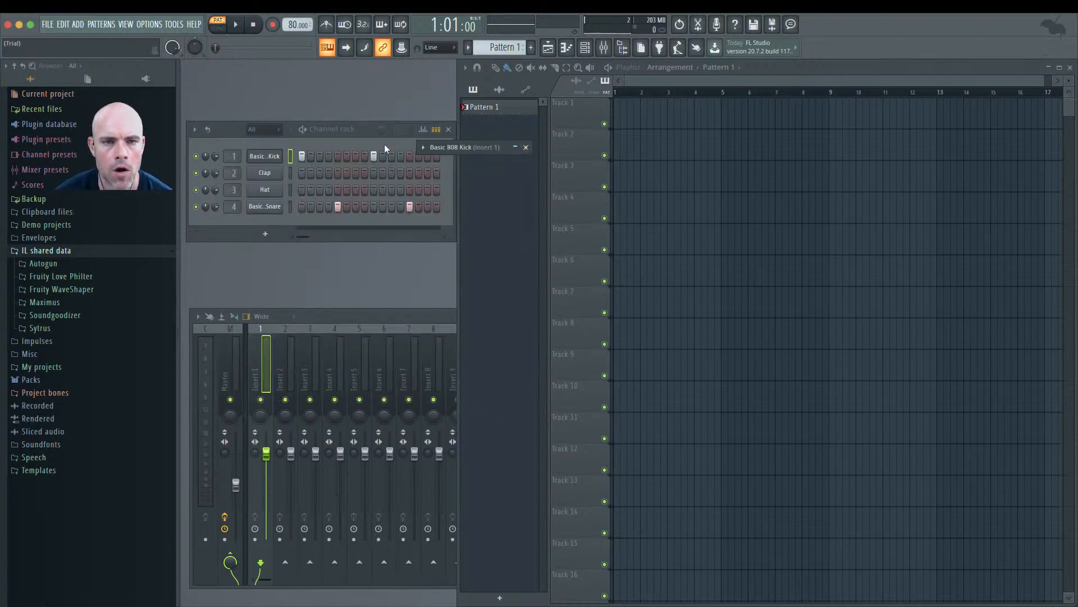
{"action": "left_click", "coordinate": [34, 355]}
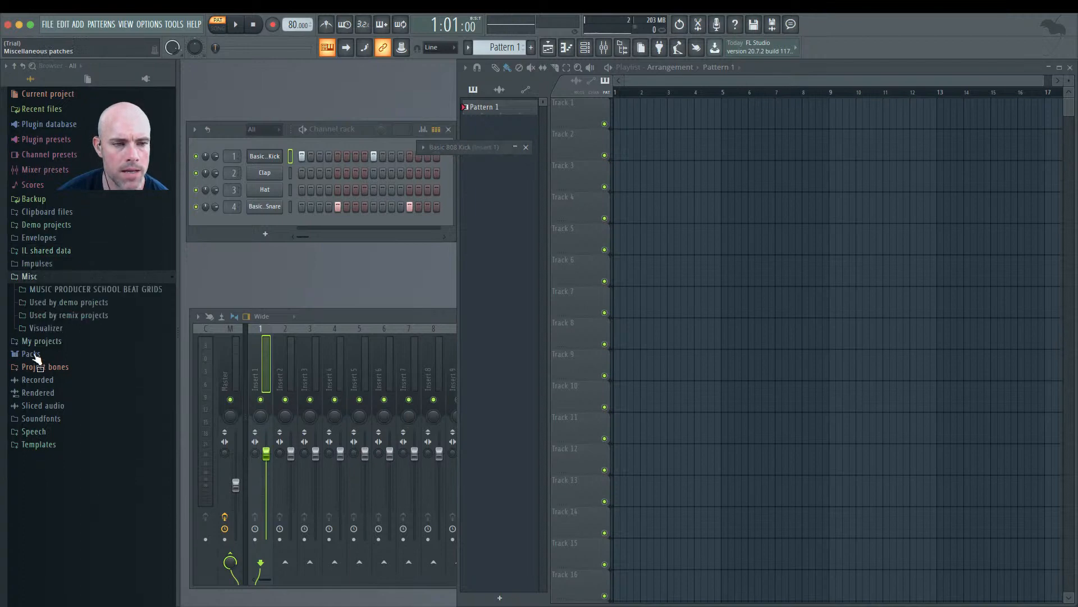
{"action": "left_click", "coordinate": [84, 290]}
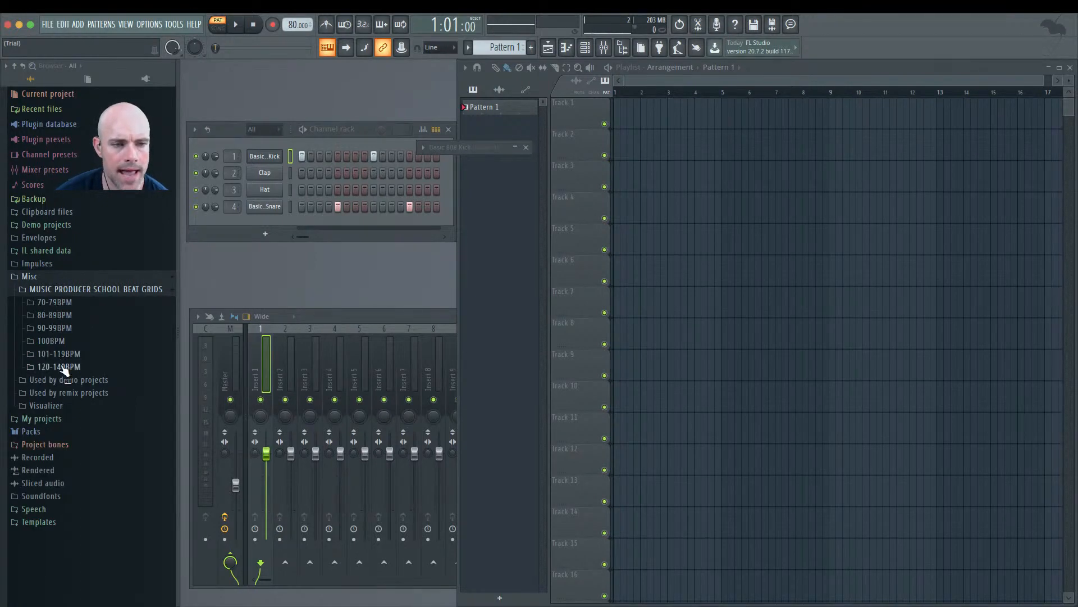
{"action": "left_click", "coordinate": [55, 303]}
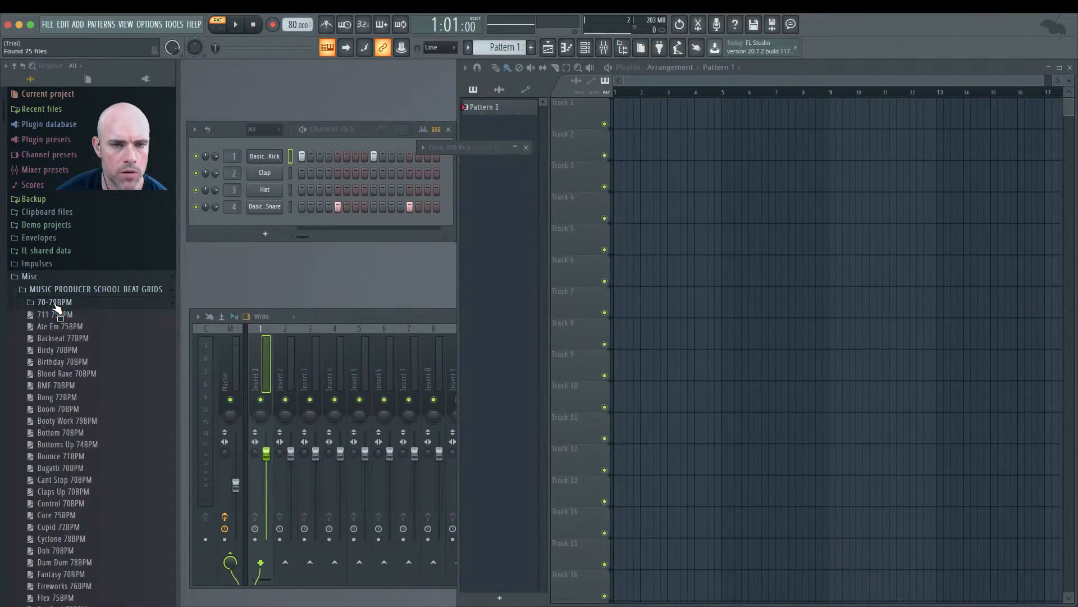
{"action": "right_click", "coordinate": [272, 162]}
{"action": "left_click", "coordinate": [292, 156]}
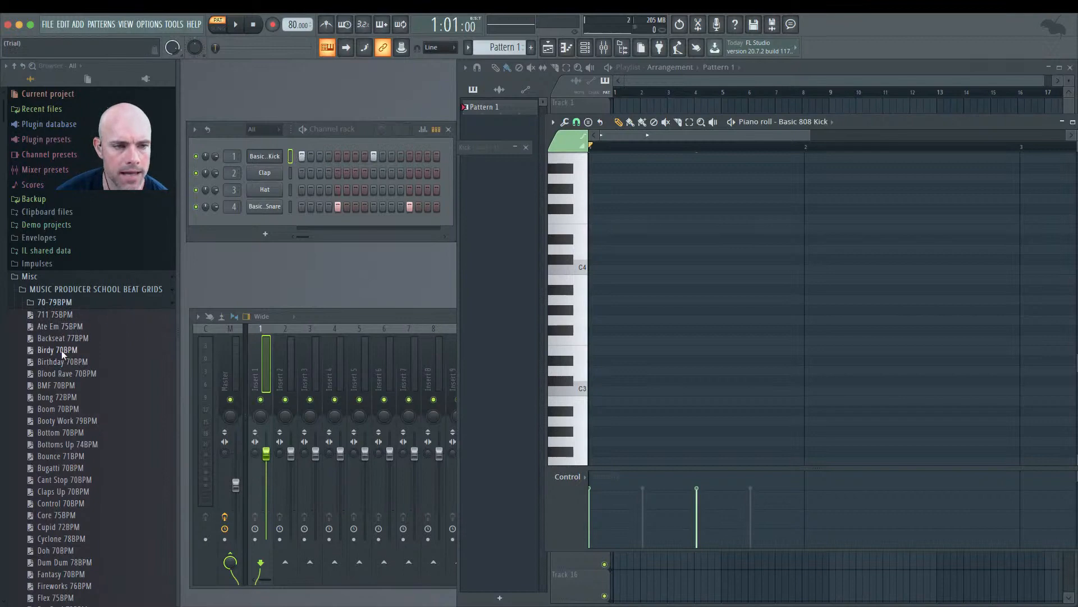
{"action": "left_click_drag", "start_coordinate": [69, 325], "coordinate": [624, 338]}
Step: Delete the upper row of grid notes so only the bottom-row kick notes remain
{"action": "scroll", "coordinate": [628, 344], "scroll_direction": "down", "scroll_amount": 5}
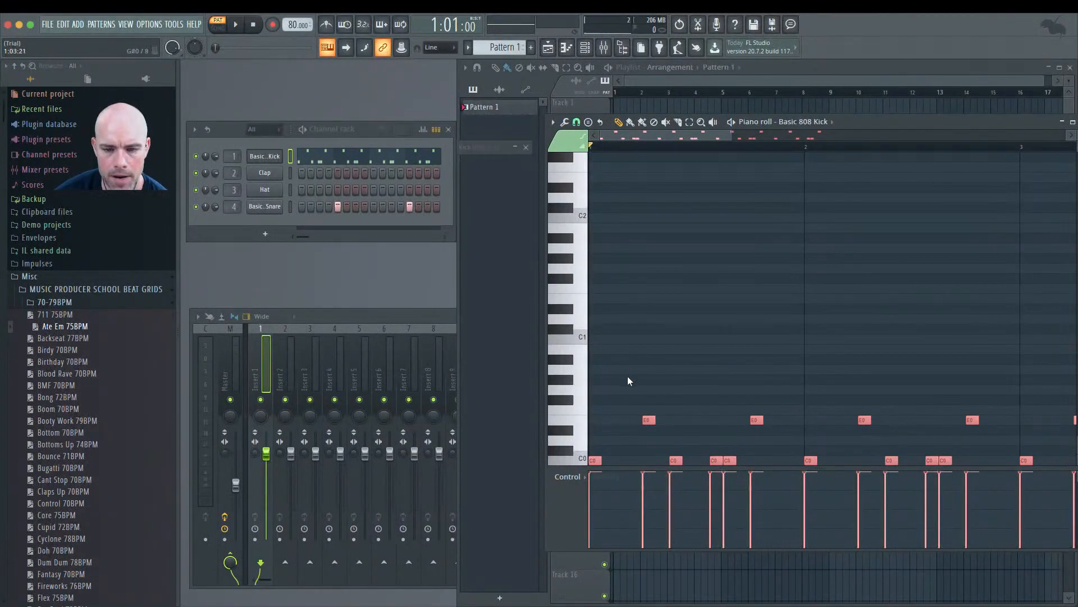
{"action": "left_click_drag", "start_coordinate": [607, 385], "coordinate": [1070, 420]}
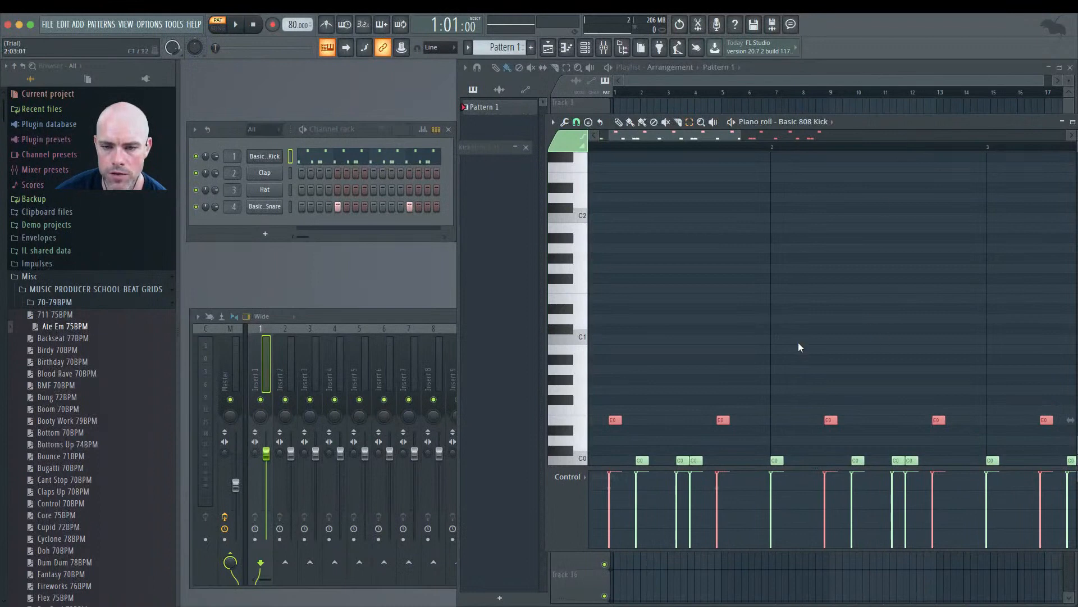
{"action": "key", "text": "Delete"}
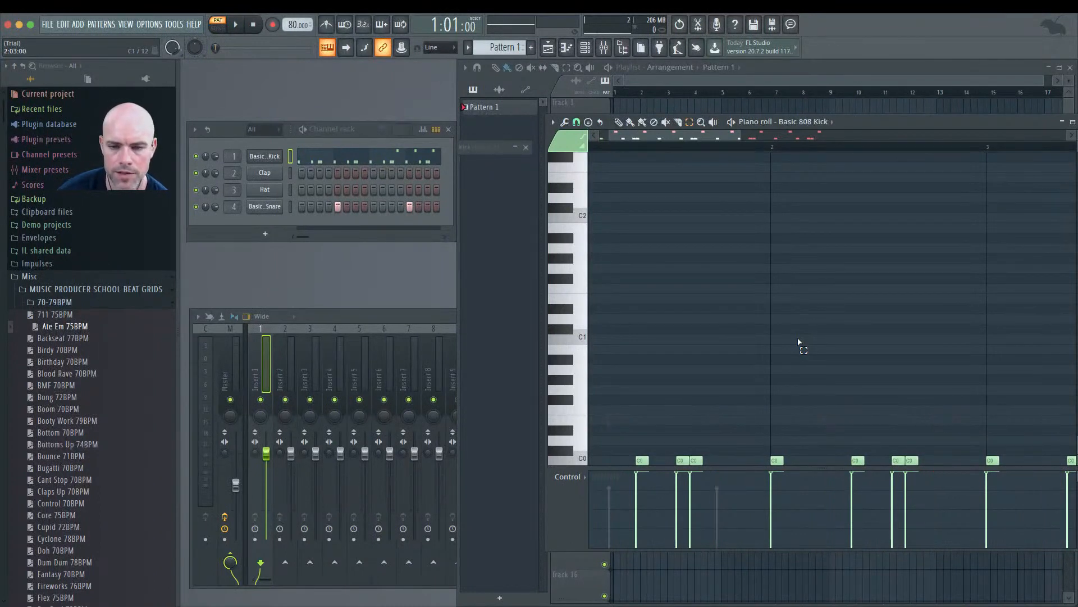
{"action": "key", "text": "super+alt+z"}
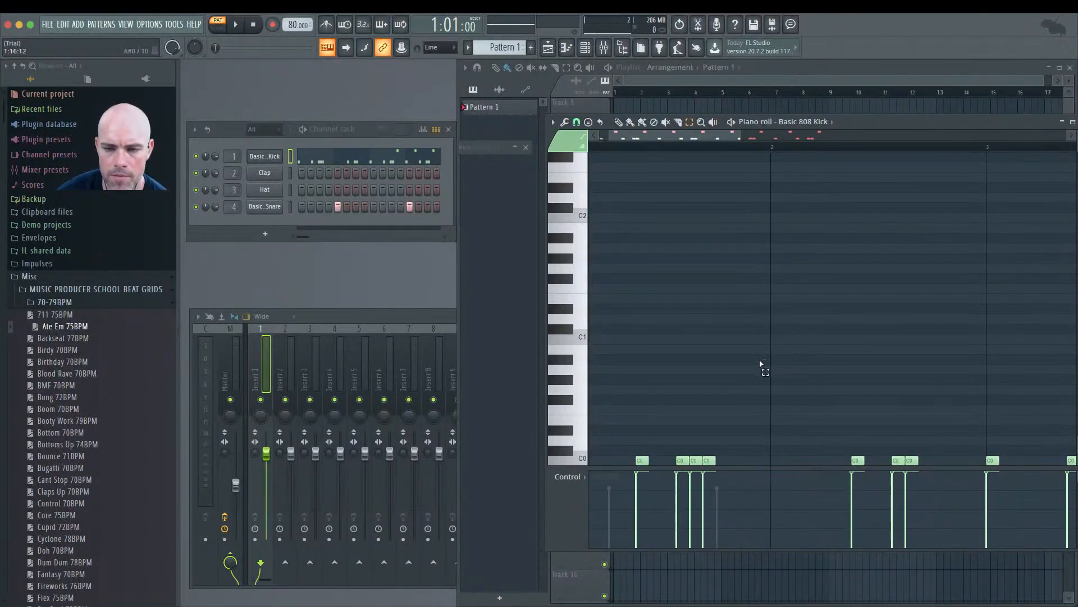
{"action": "key", "text": "super+alt+z"}
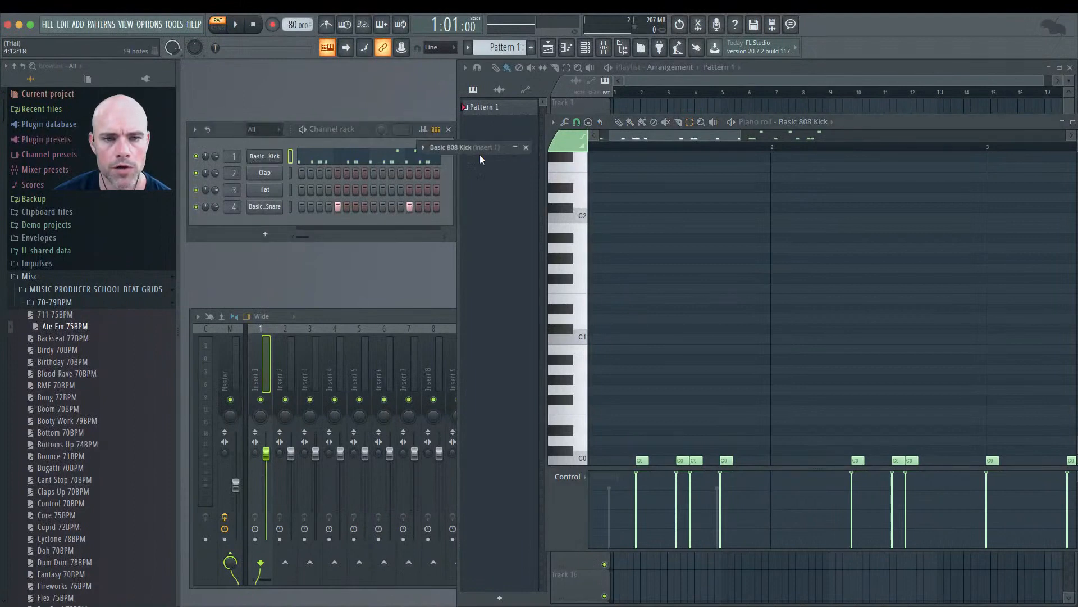
Step: Set the Basic 808 Kick sampler's root note to C0 in its envelope settings
{"action": "left_click", "coordinate": [515, 148]}
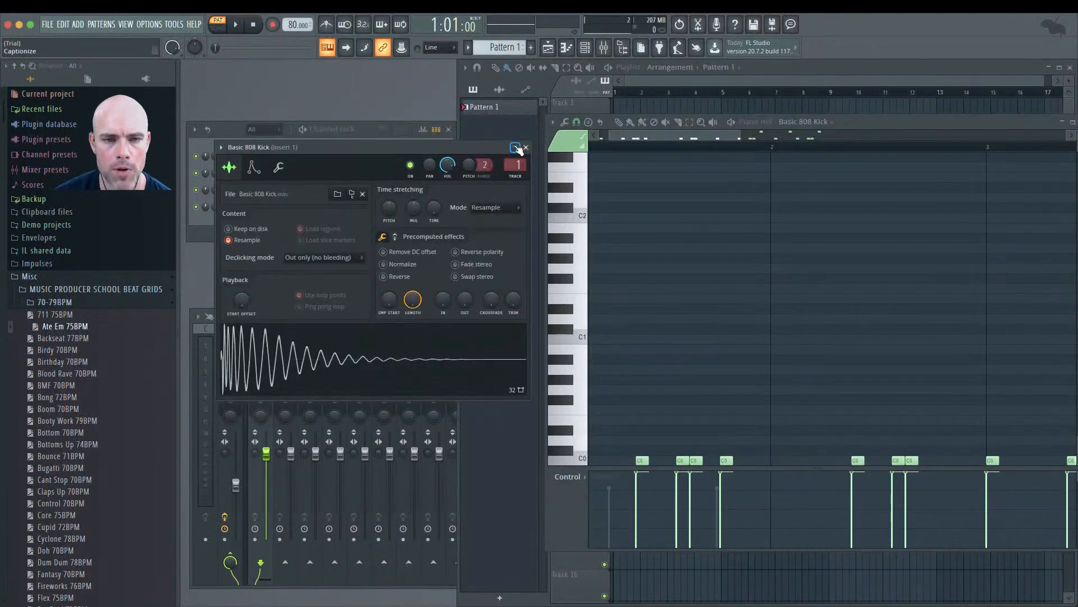
{"action": "left_click", "coordinate": [253, 169]}
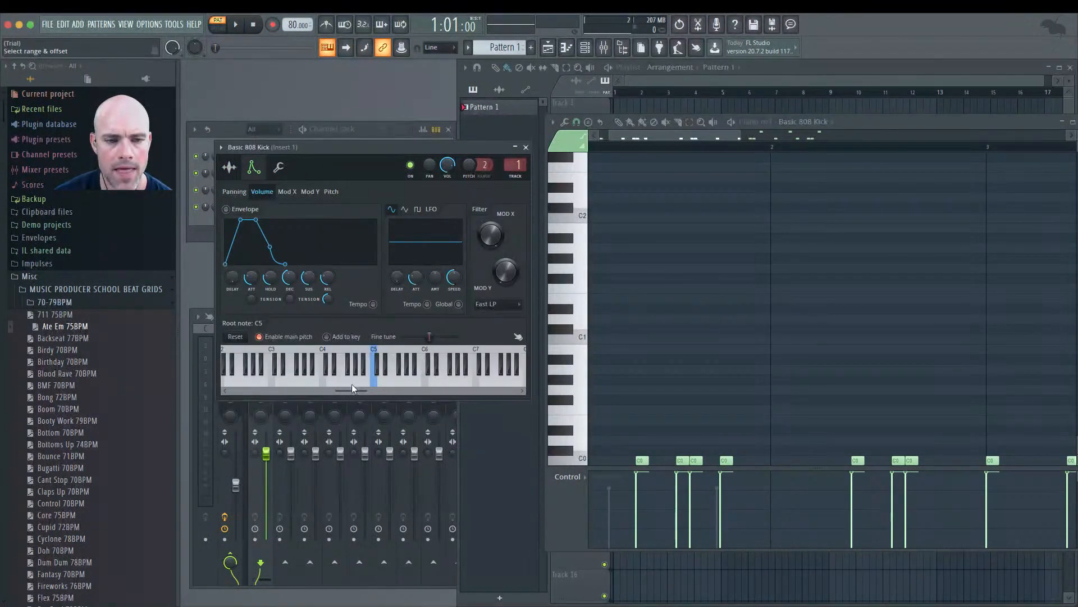
{"action": "left_click_drag", "start_coordinate": [353, 393], "coordinate": [244, 393]}
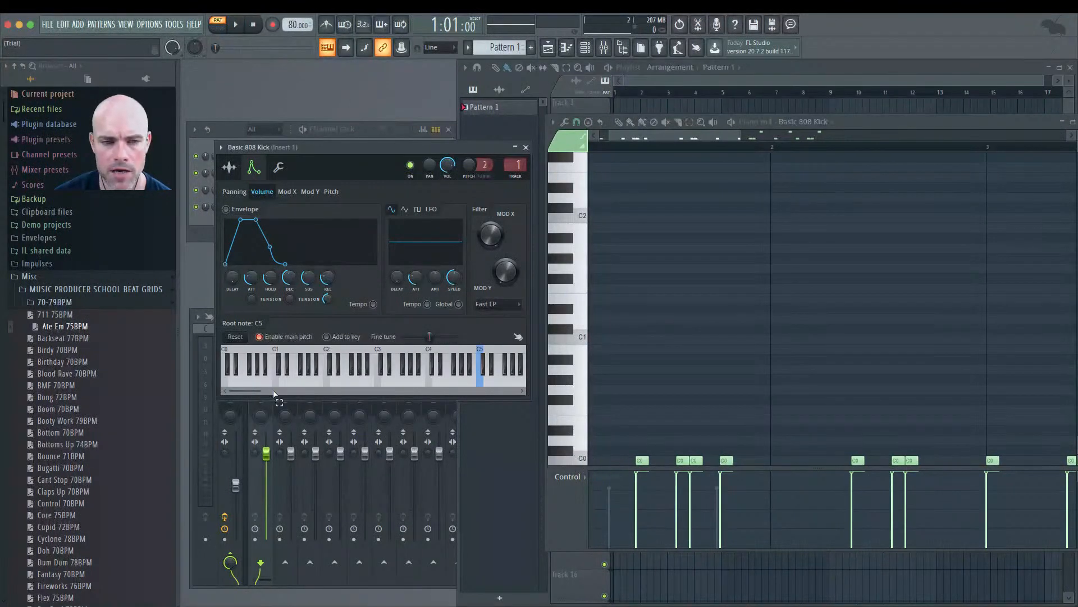
{"action": "left_click", "coordinate": [225, 376]}
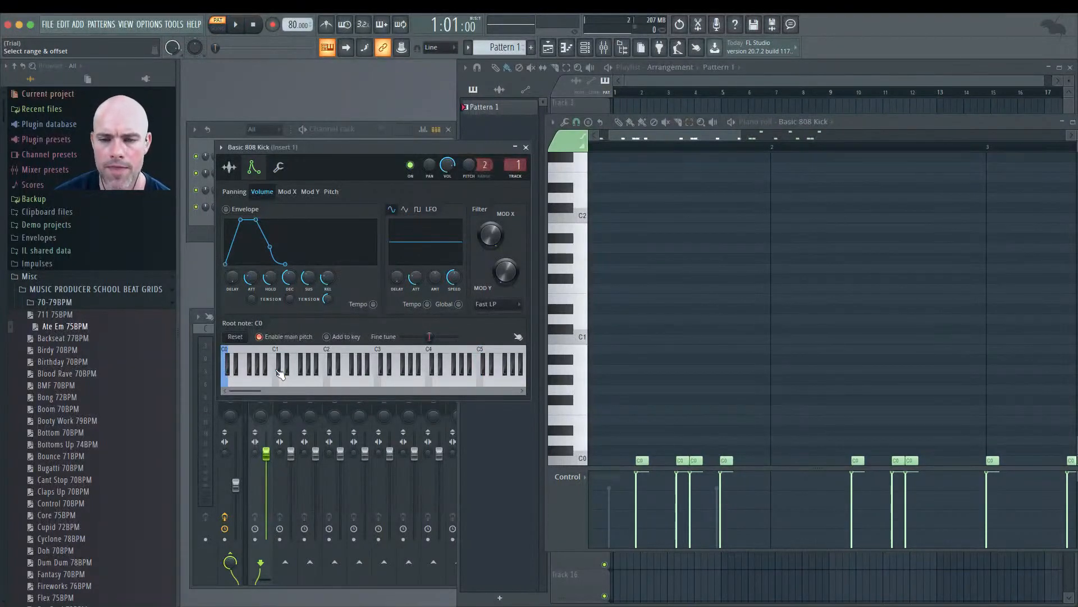
{"action": "key", "text": "super+z"}
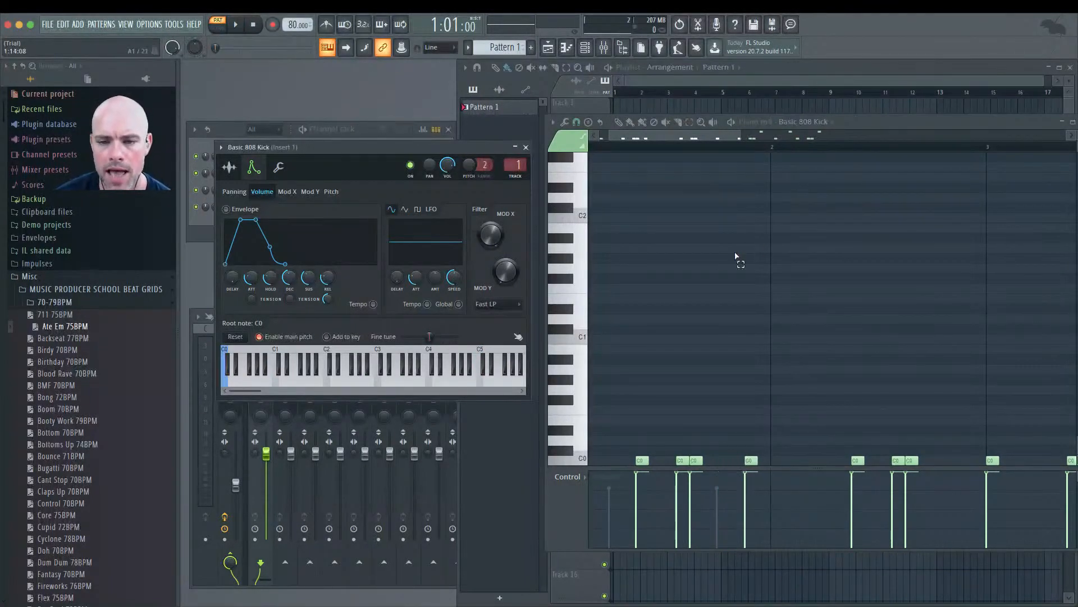
Step: Play the pattern to audition the retuned kick and close the sampler
{"action": "key", "text": "space"}
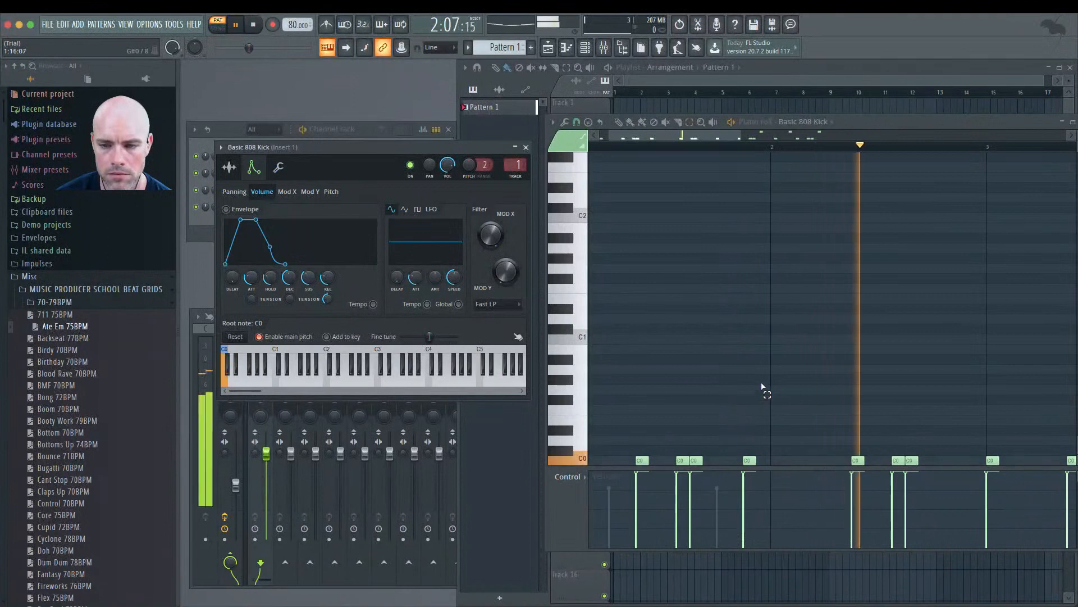
{"action": "key", "text": "space"}
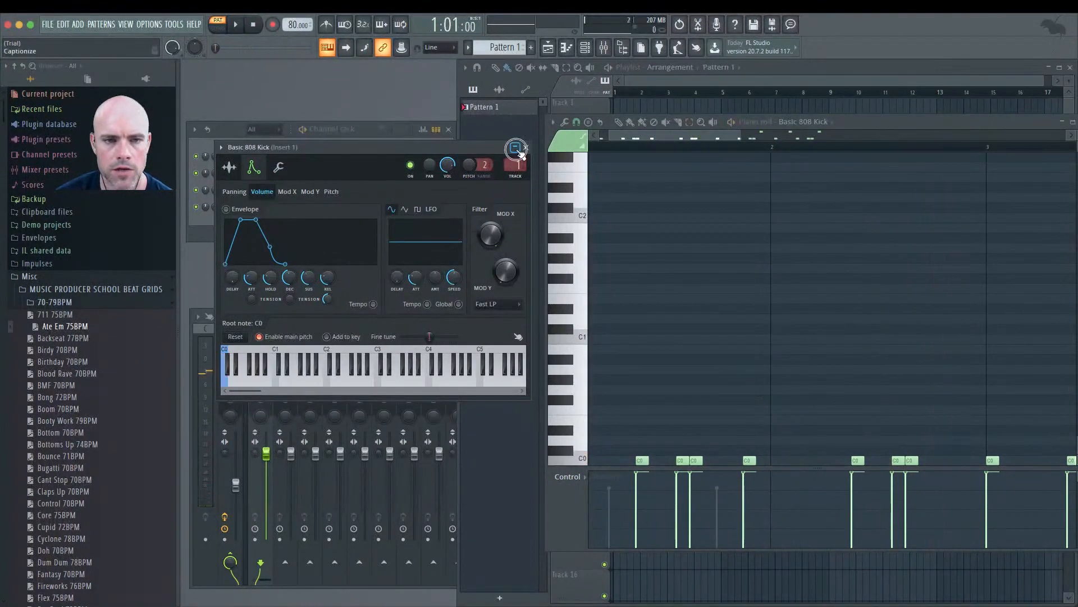
{"action": "left_click", "coordinate": [515, 147]}
Step: Widen the Channel rack to show the full pattern and play it
{"action": "left_click_drag", "start_coordinate": [457, 183], "coordinate": [643, 185]}
{"action": "left_click_drag", "start_coordinate": [455, 205], "coordinate": [659, 196]}
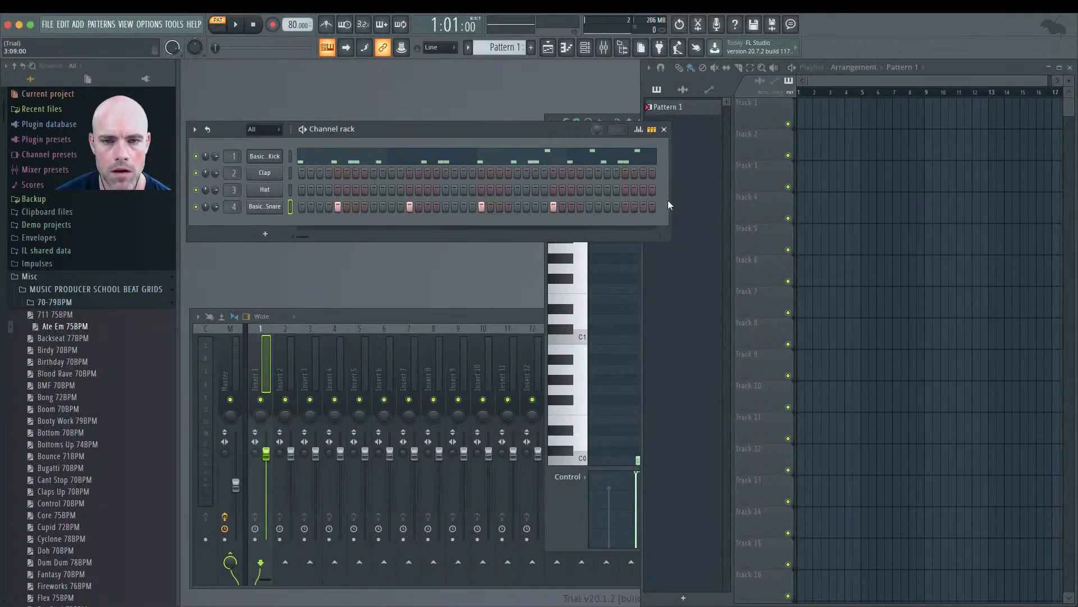
{"action": "left_click_drag", "start_coordinate": [666, 206], "coordinate": [631, 206]}
{"action": "key", "text": "space"}
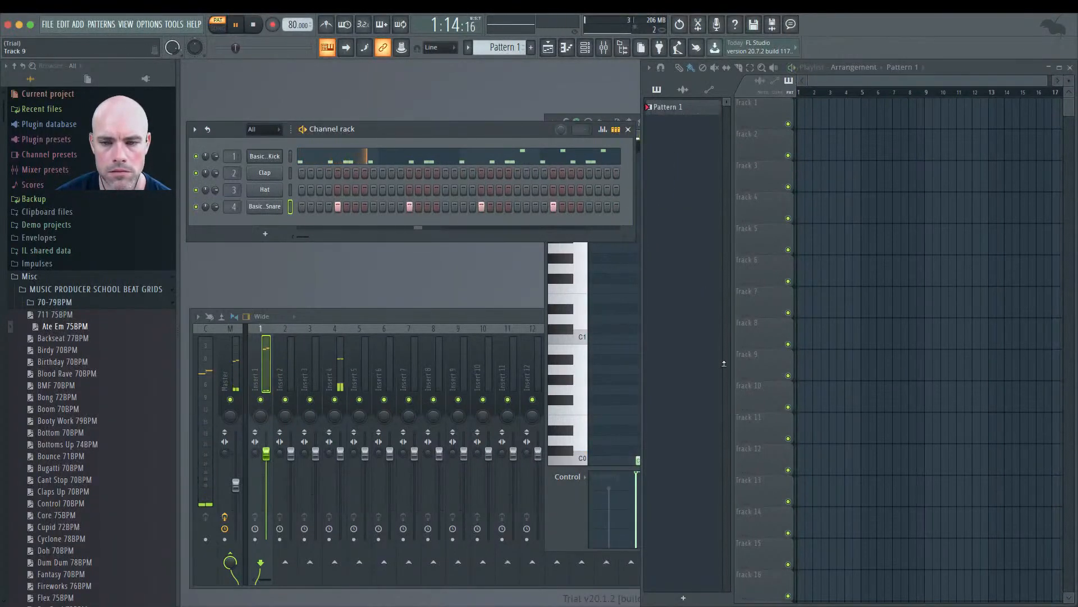
Step: Open the kick channel's piano roll and undo the last note shift
{"action": "right_click", "coordinate": [266, 161]}
{"action": "left_click", "coordinate": [288, 155]}
{"action": "right_click", "coordinate": [288, 154]}
{"action": "left_click", "coordinate": [301, 155]}
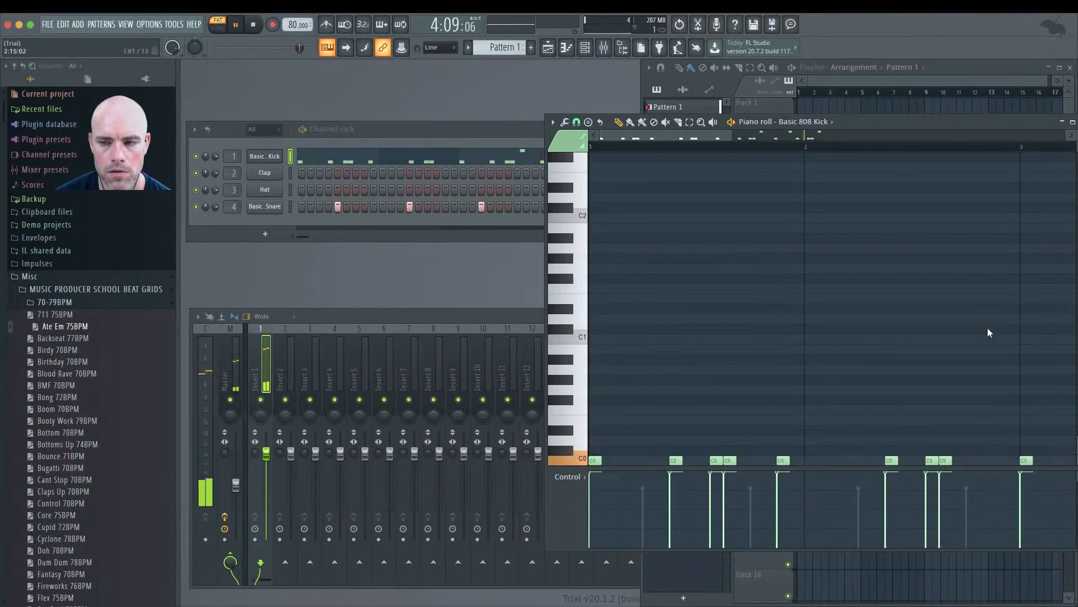
{"action": "key", "text": "ctrl+z"}
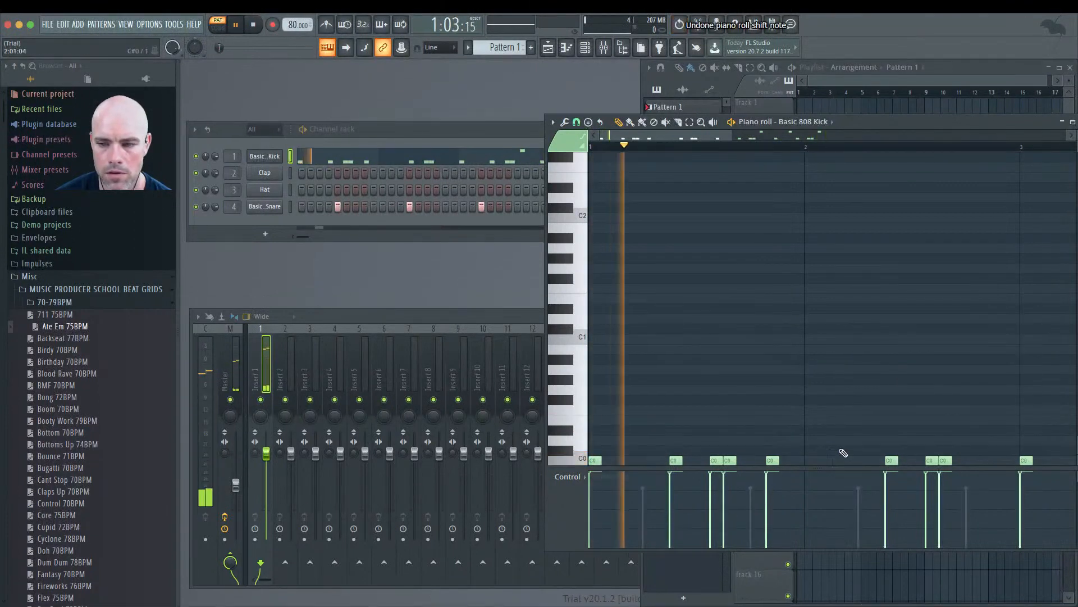
Step: Move and enlarge the piano roll to review the kick notes across four bars, then close it
{"action": "left_click_drag", "start_coordinate": [884, 124], "coordinate": [720, 106]}
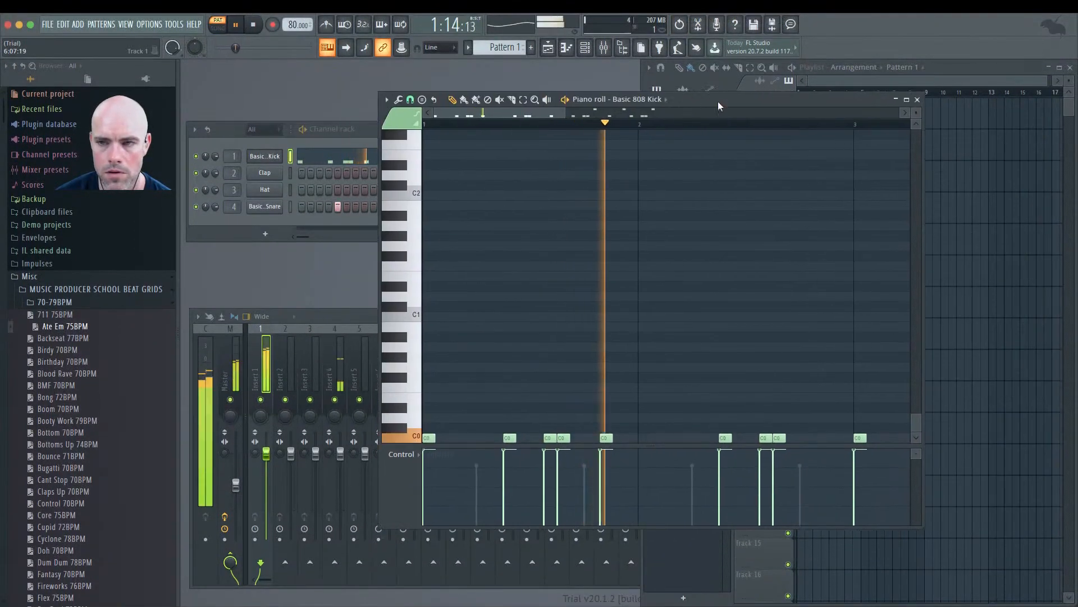
{"action": "left_click_drag", "start_coordinate": [569, 115], "coordinate": [681, 117]}
{"action": "left_click_drag", "start_coordinate": [678, 367], "coordinate": [864, 399]}
{"action": "key", "text": "Delete"}
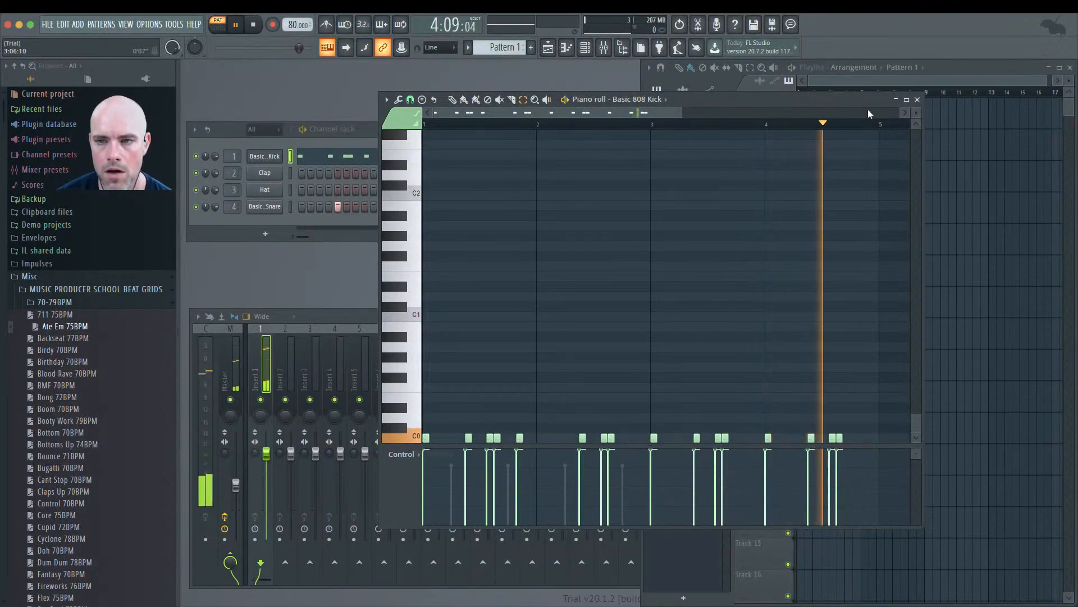
{"action": "left_click", "coordinate": [896, 98]}
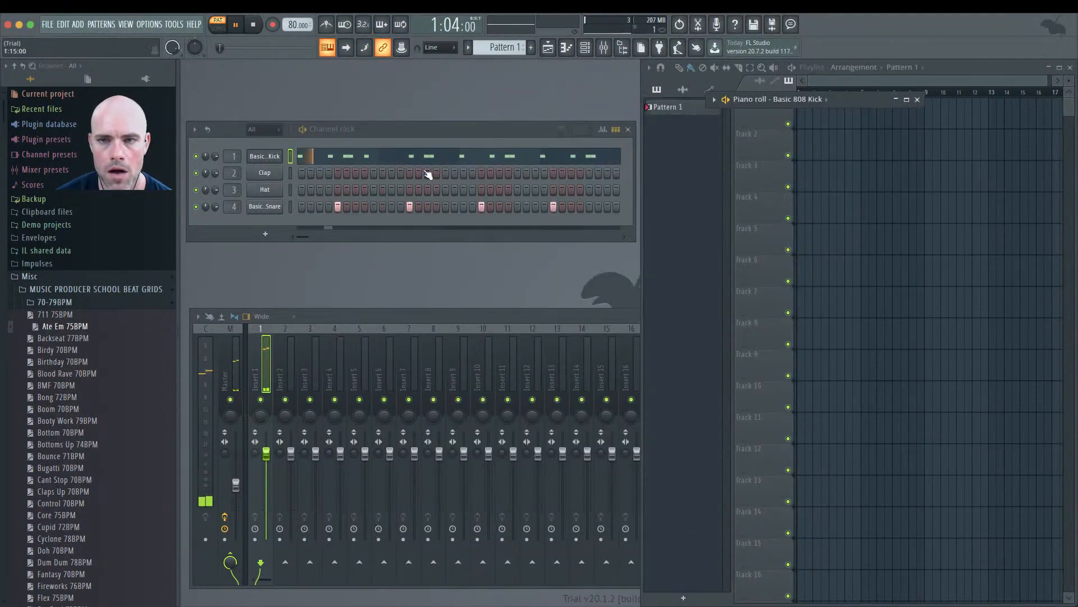
Step: Extend the snare pattern with three more hits every eighth step in the widened Channel rack
{"action": "left_click_drag", "start_coordinate": [634, 173], "coordinate": [812, 172]}
{"action": "left_click", "coordinate": [625, 206]}
{"action": "left_click", "coordinate": [697, 207]}
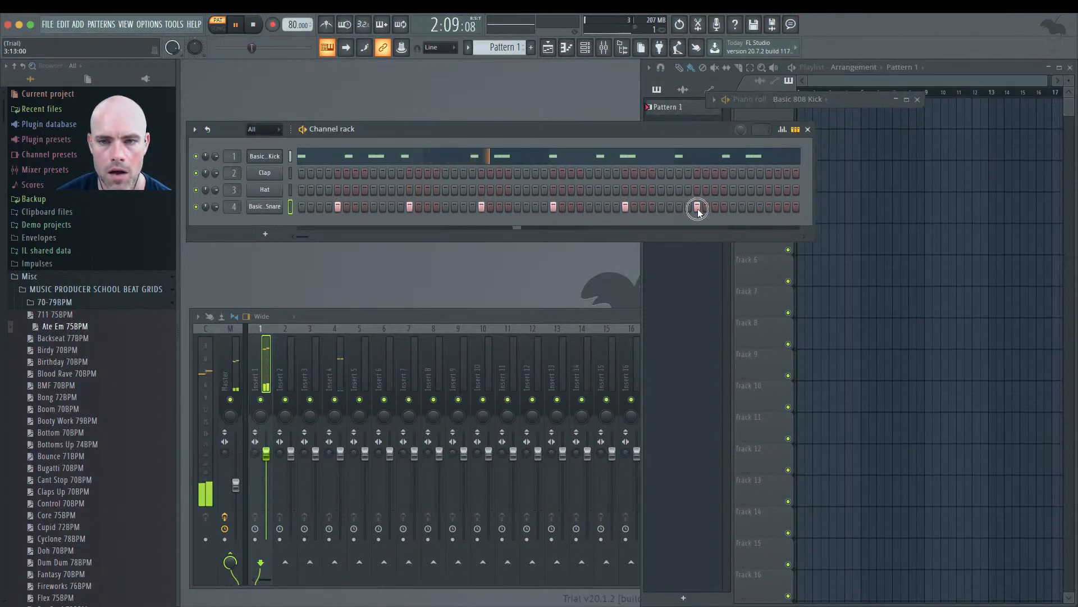
{"action": "left_click", "coordinate": [769, 207]}
Step: Widen the Channel rack further and add a snare roll on the final steps of the pattern
{"action": "left_click_drag", "start_coordinate": [814, 193], "coordinate": [841, 194]}
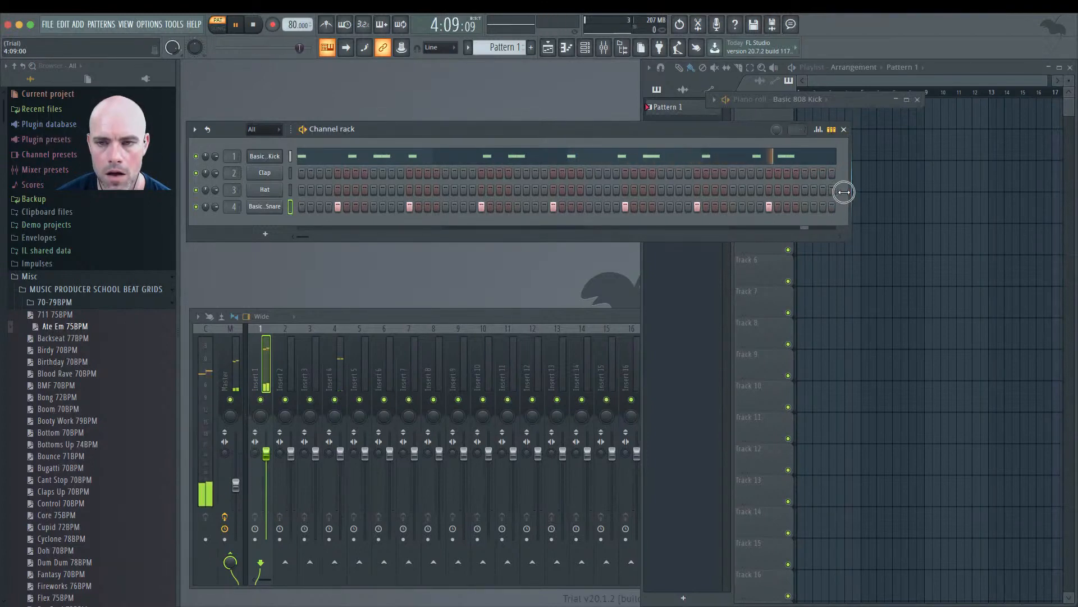
{"action": "left_click_drag", "start_coordinate": [840, 193], "coordinate": [883, 194]}
{"action": "left_click", "coordinate": [841, 207]}
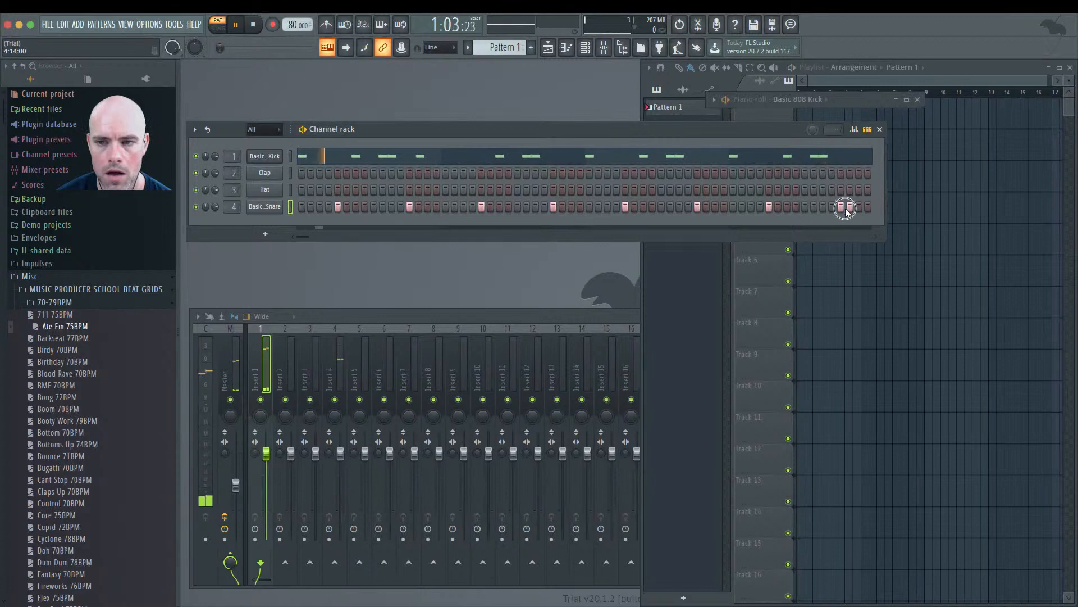
{"action": "left_click", "coordinate": [858, 206]}
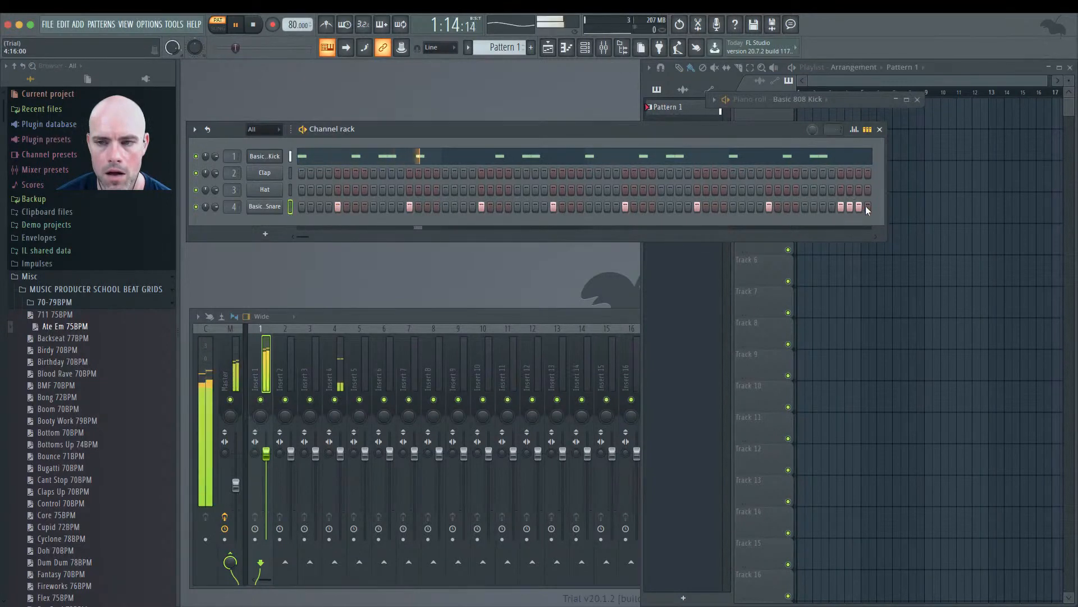
{"action": "left_click", "coordinate": [868, 206]}
{"action": "left_click", "coordinate": [859, 207]}
{"action": "left_click", "coordinate": [859, 206]}
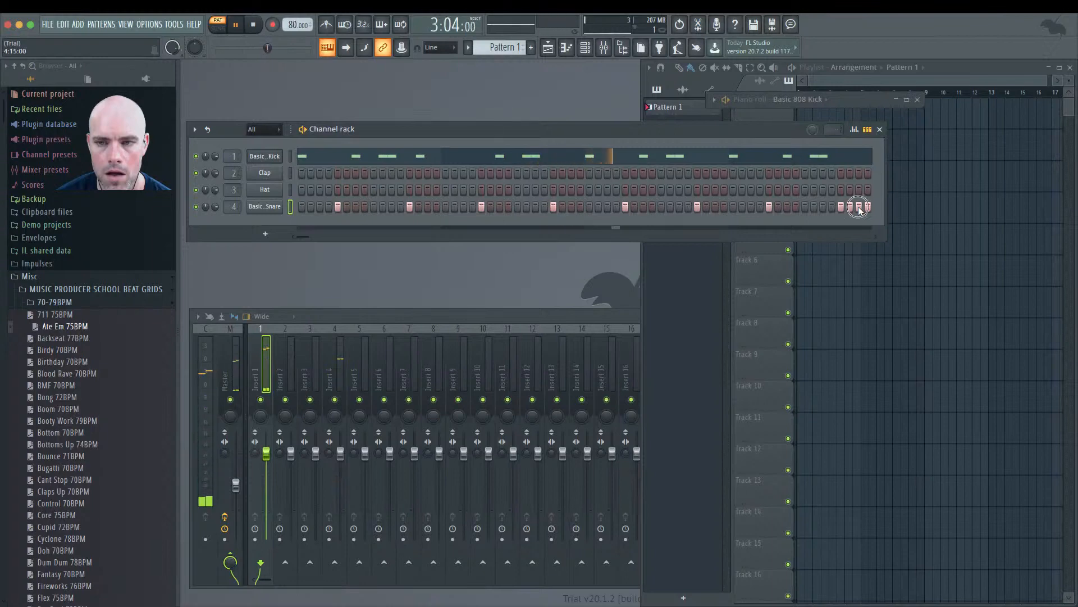
{"action": "left_click", "coordinate": [849, 206]}
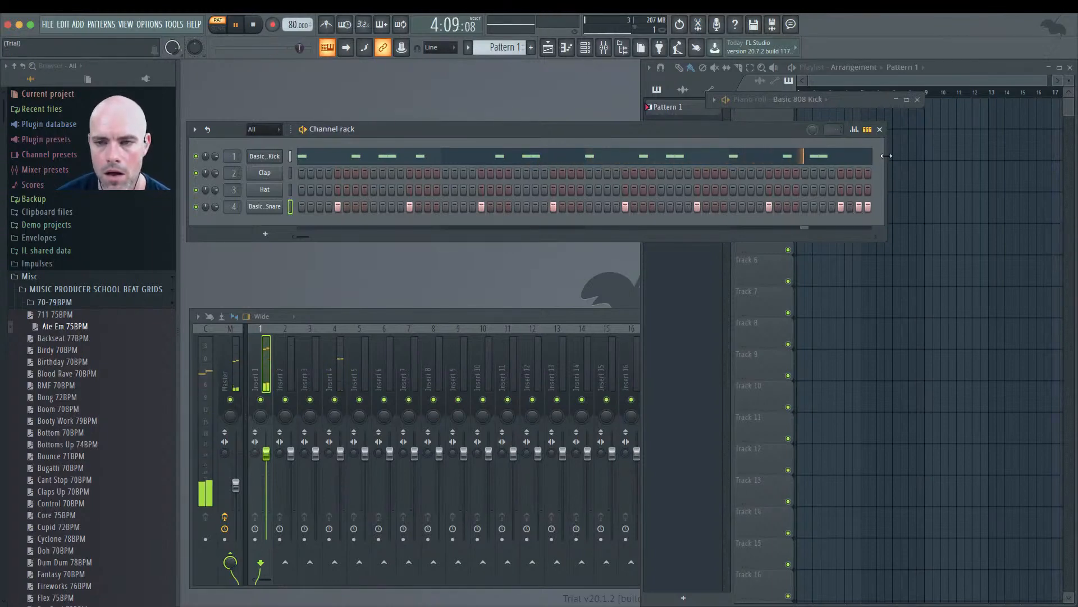
Step: Resize the Channel rack and piano roll windows and play the pattern
{"action": "left_click_drag", "start_coordinate": [886, 155], "coordinate": [635, 155]}
{"action": "key", "text": "space"}
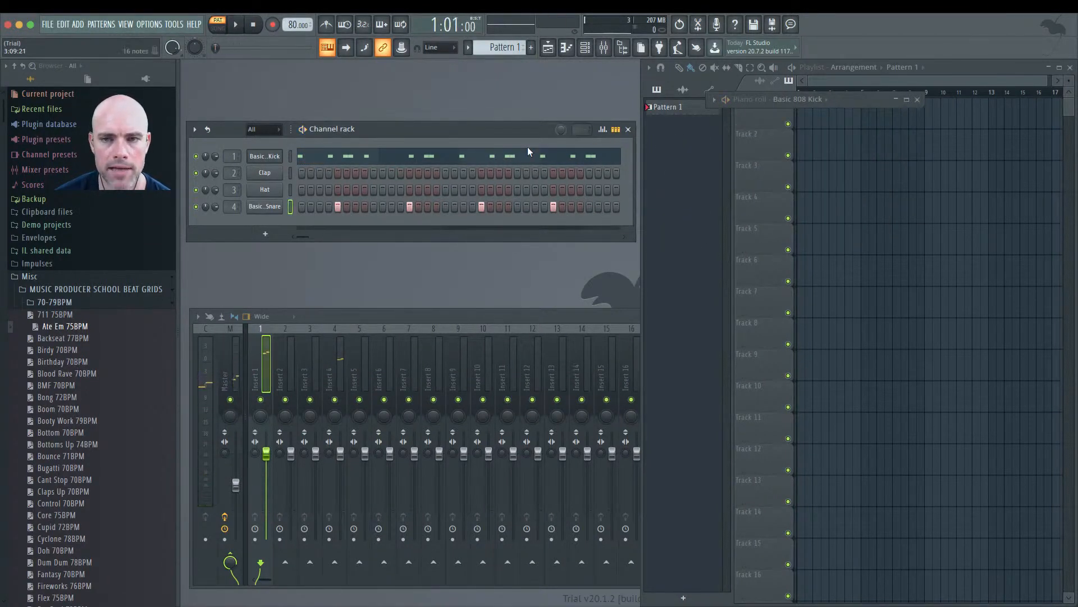
{"action": "left_click", "coordinate": [906, 101]}
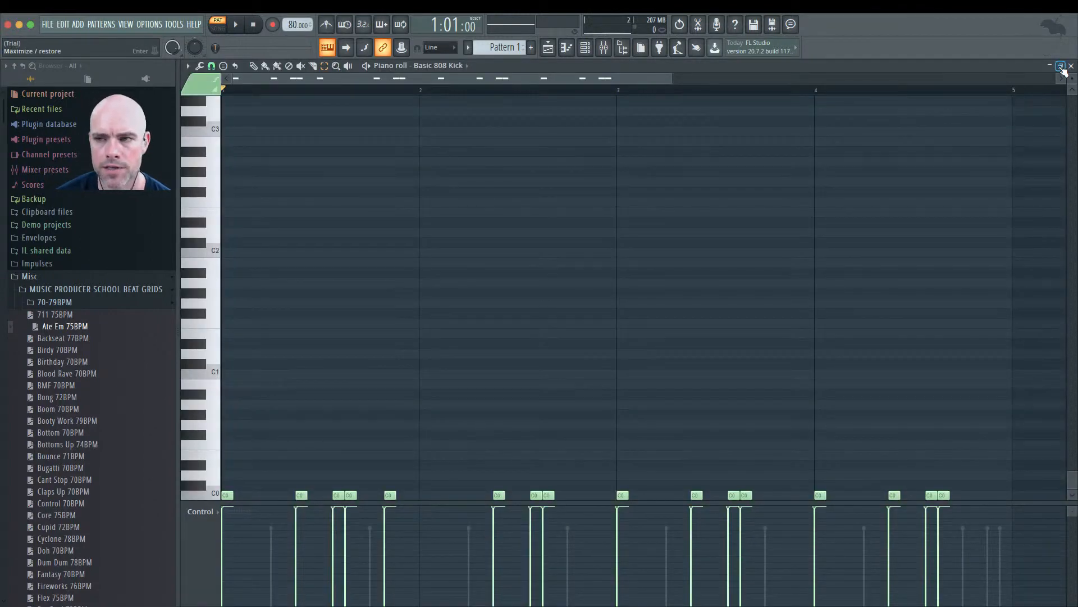
{"action": "left_click", "coordinate": [1061, 67]}
{"action": "left_click", "coordinate": [896, 101]}
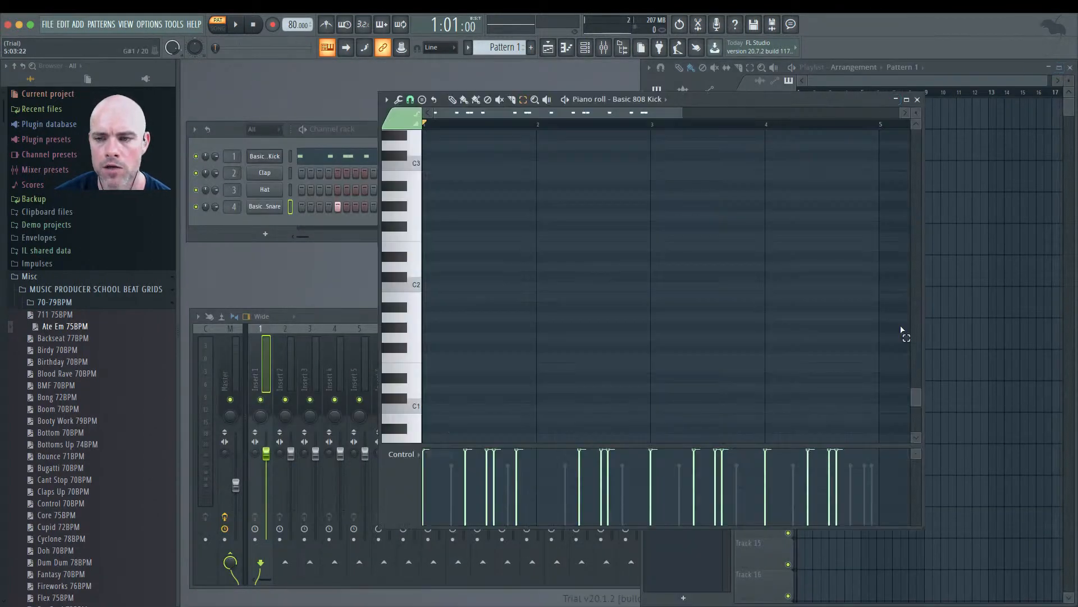
{"action": "left_click_drag", "start_coordinate": [921, 296], "coordinate": [1073, 276]}
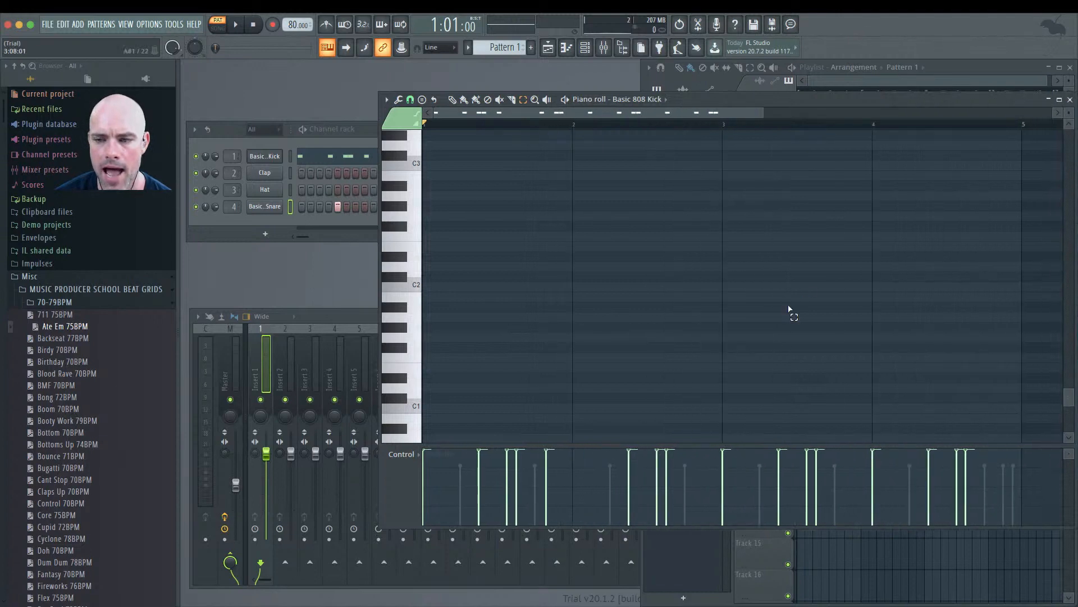
Step: Load the Boom 70BPM beat grid into the 808 kick's piano roll and play it back
{"action": "scroll", "coordinate": [789, 310], "scroll_direction": "down", "scroll_amount": 3}
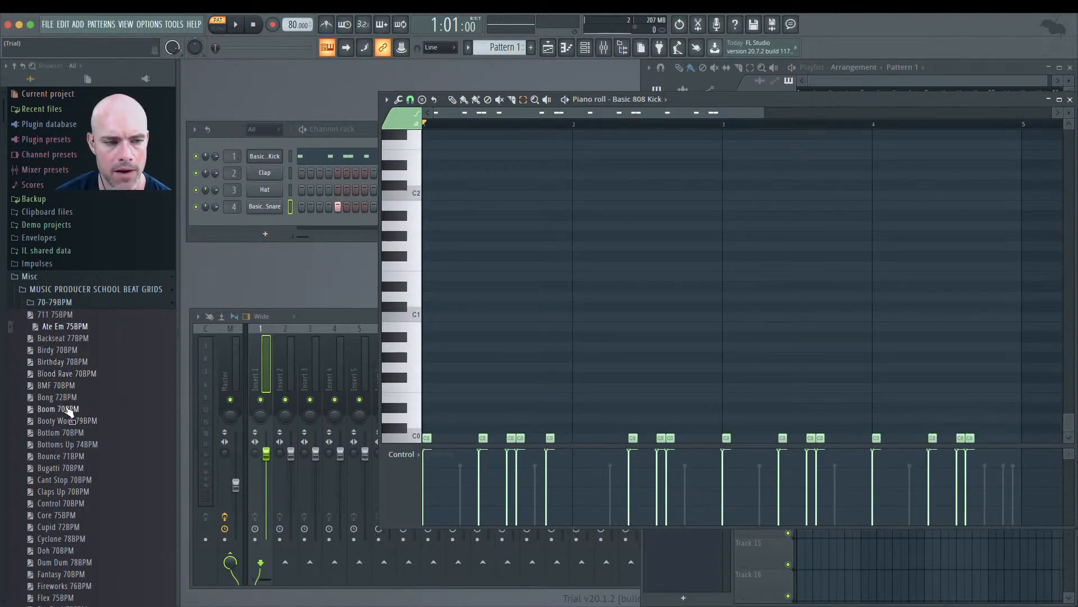
{"action": "left_click_drag", "start_coordinate": [66, 411], "coordinate": [457, 315]}
{"action": "left_click_drag", "start_coordinate": [434, 374], "coordinate": [1025, 419]}
{"action": "key", "text": "Delete"}
{"action": "key", "text": "space"}
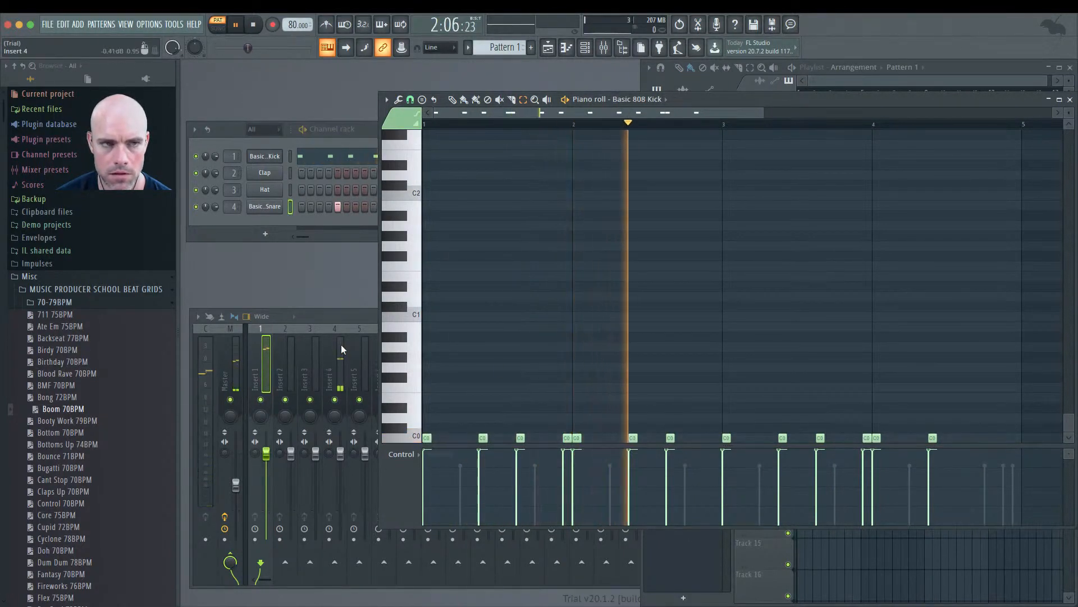
{"action": "key", "text": "space"}
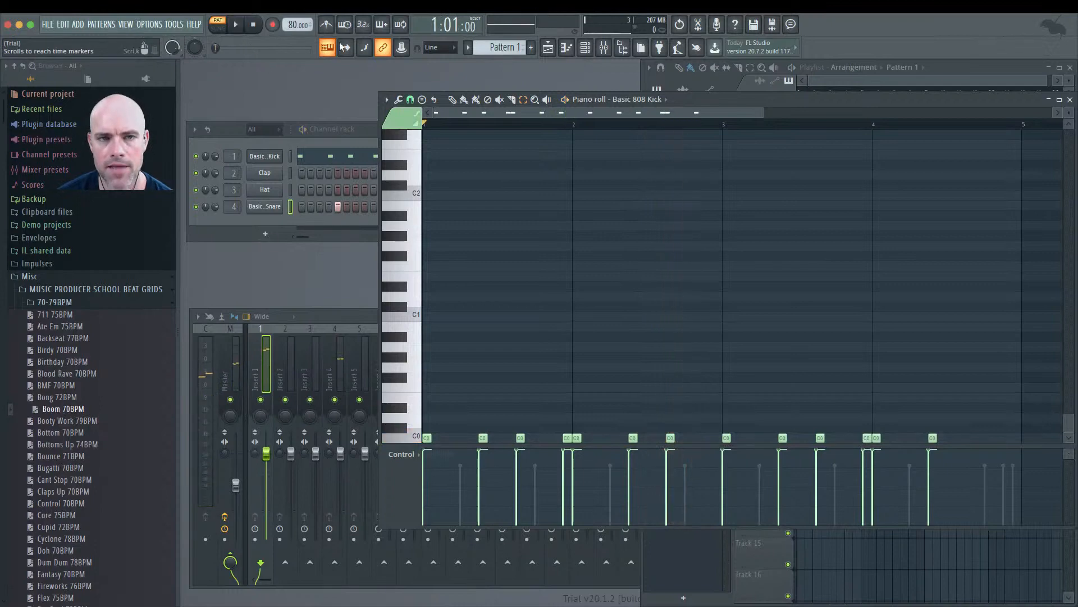
Step: Set the tempo to 102 BPM and replace the kick notes with the Bottoms Up 74BPM beat grid to audition it
{"action": "left_click_drag", "start_coordinate": [297, 27], "coordinate": [302, 535]}
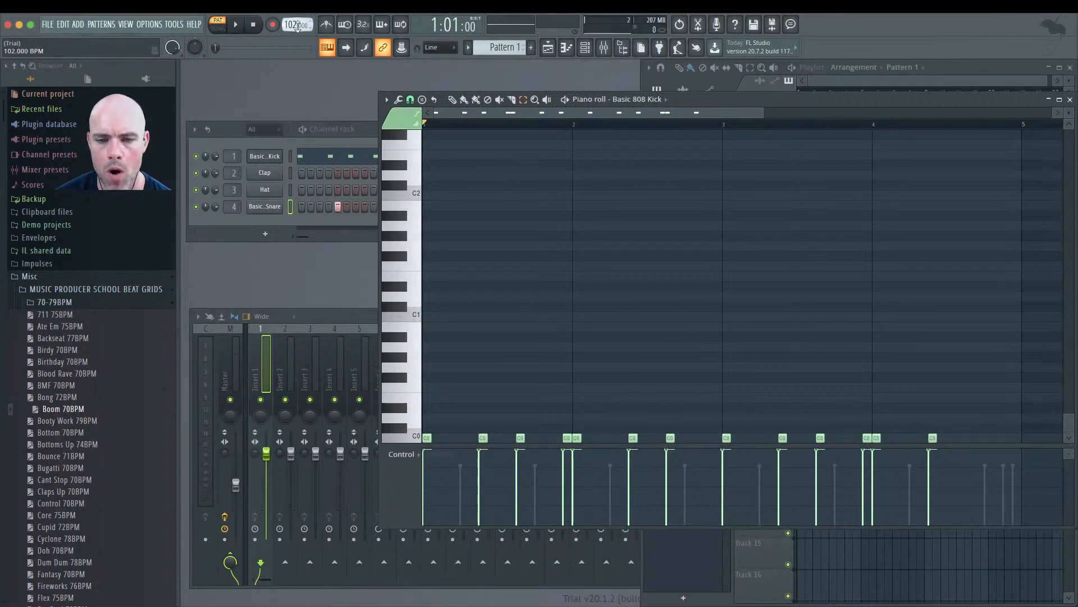
{"action": "key", "text": "space"}
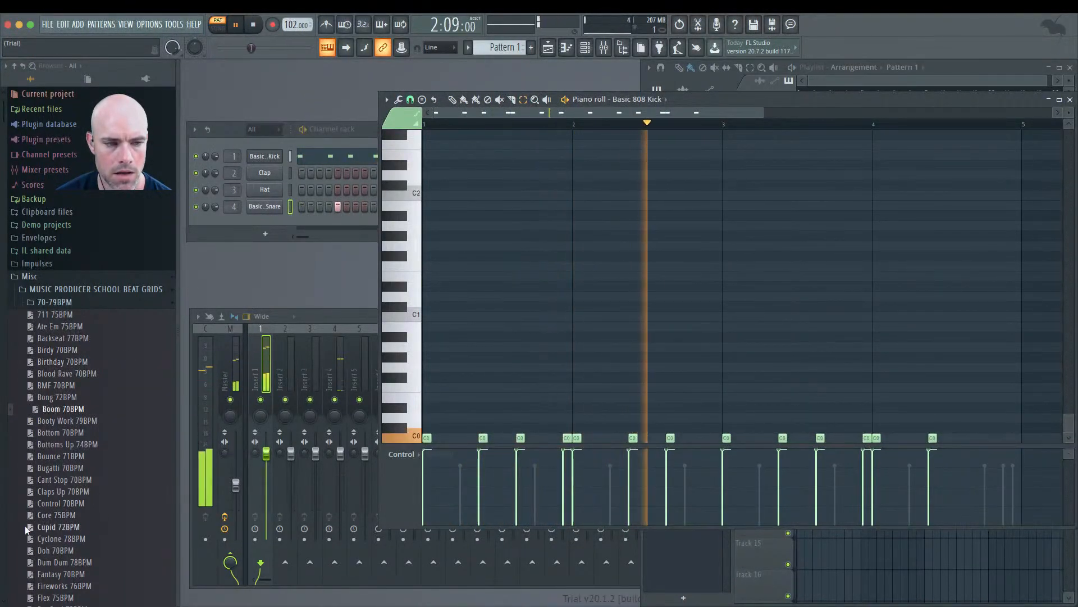
{"action": "left_click_drag", "start_coordinate": [67, 444], "coordinate": [1016, 427]}
{"action": "key", "text": "Delete"}
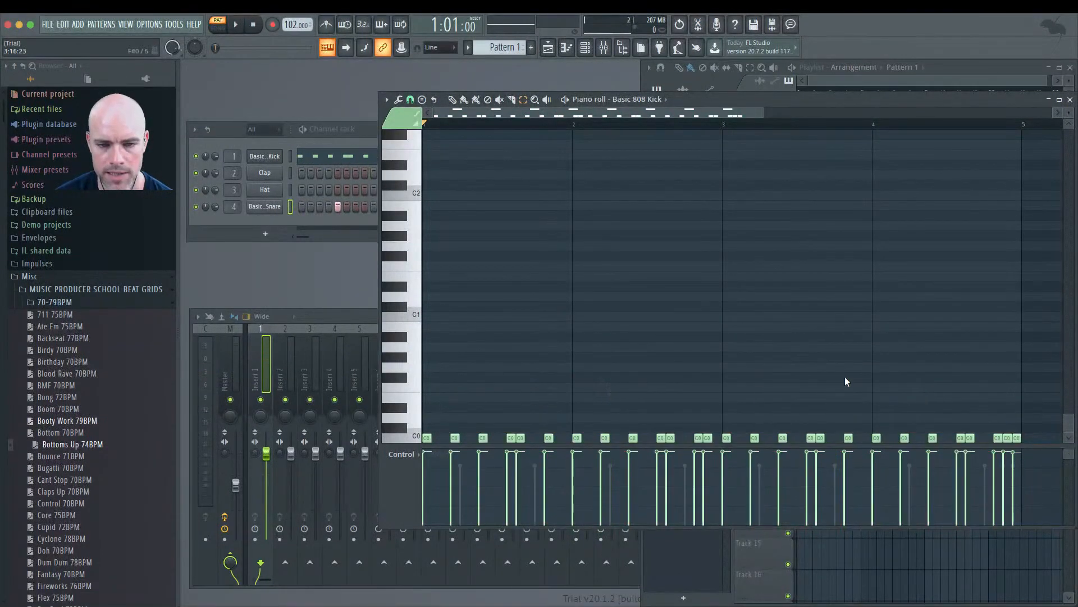
{"action": "key", "text": "space"}
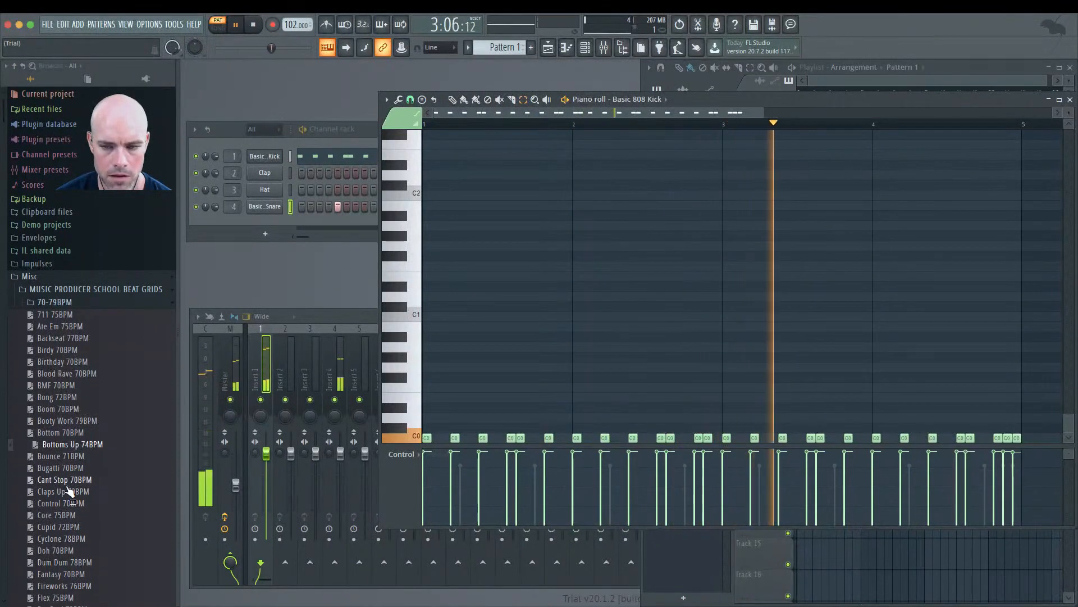
{"action": "key", "text": "space"}
Step: Replace the kick notes with the Dum Dum 78BPM beat grid and play it back
{"action": "left_click_drag", "start_coordinate": [66, 563], "coordinate": [1044, 396]}
{"action": "key", "text": "Delete"}
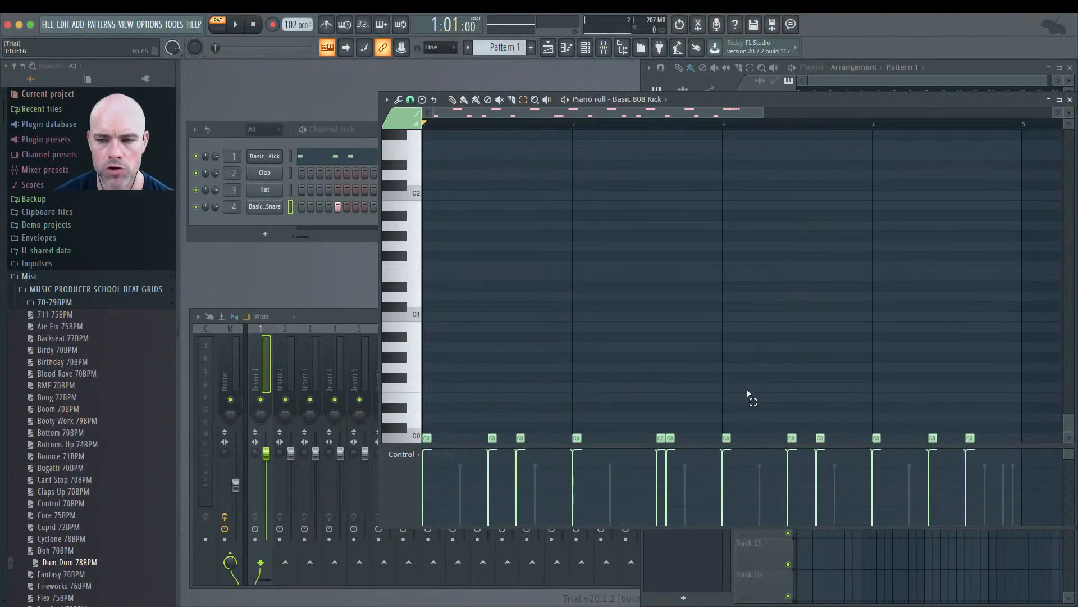
{"action": "key", "text": "space"}
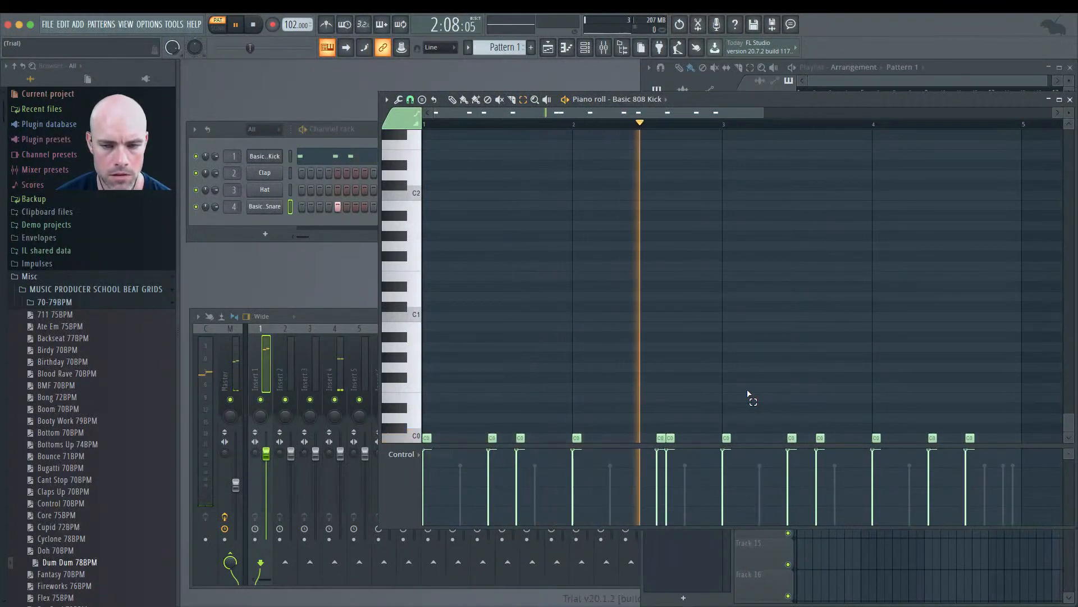
{"action": "key", "text": "space"}
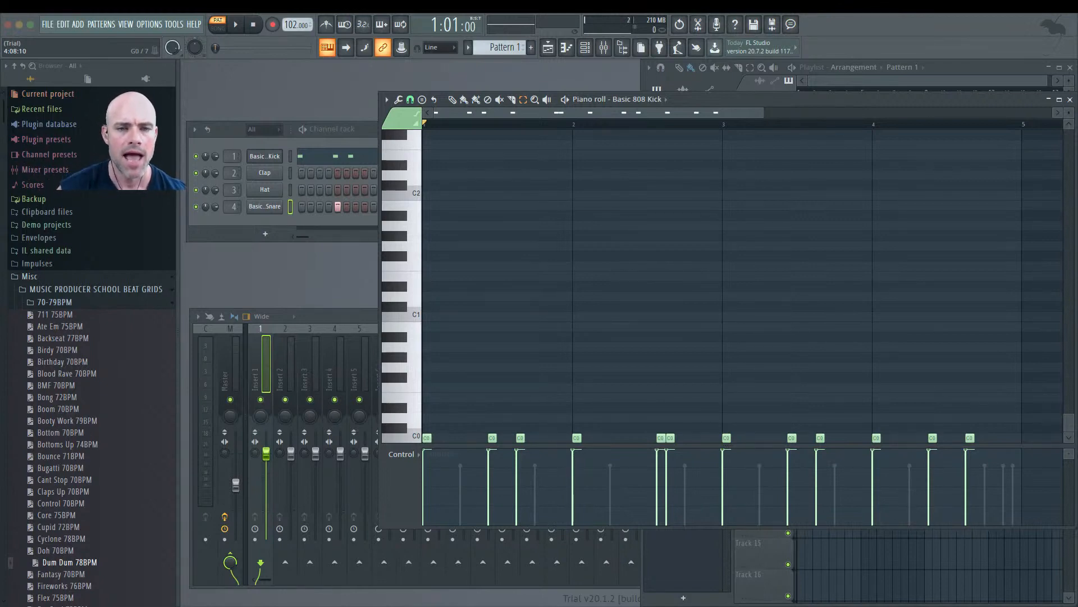
Step: Browse the beat grid list and the other BPM folders in the browser
{"action": "scroll", "coordinate": [92, 323], "scroll_direction": "down", "scroll_amount": 10}
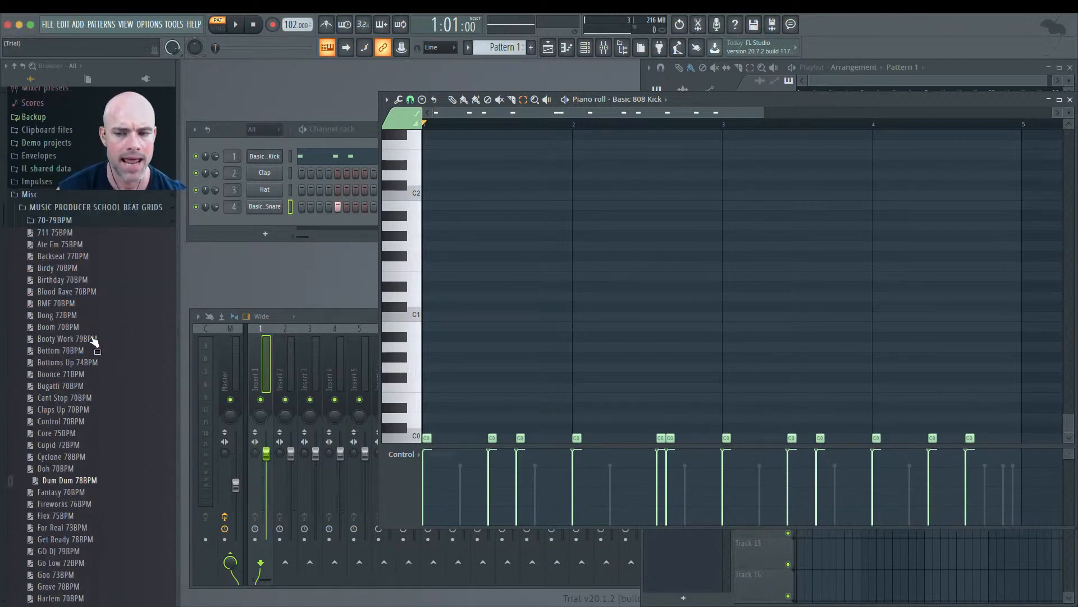
{"action": "scroll", "coordinate": [93, 337], "scroll_direction": "down", "scroll_amount": 3}
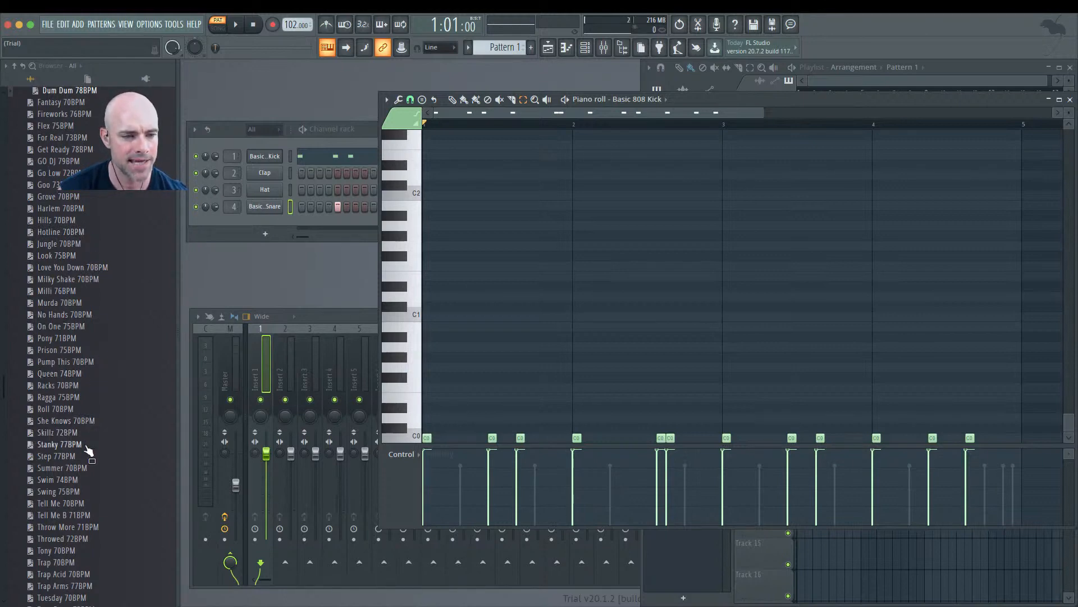
{"action": "scroll", "coordinate": [87, 457], "scroll_direction": "down", "scroll_amount": 3}
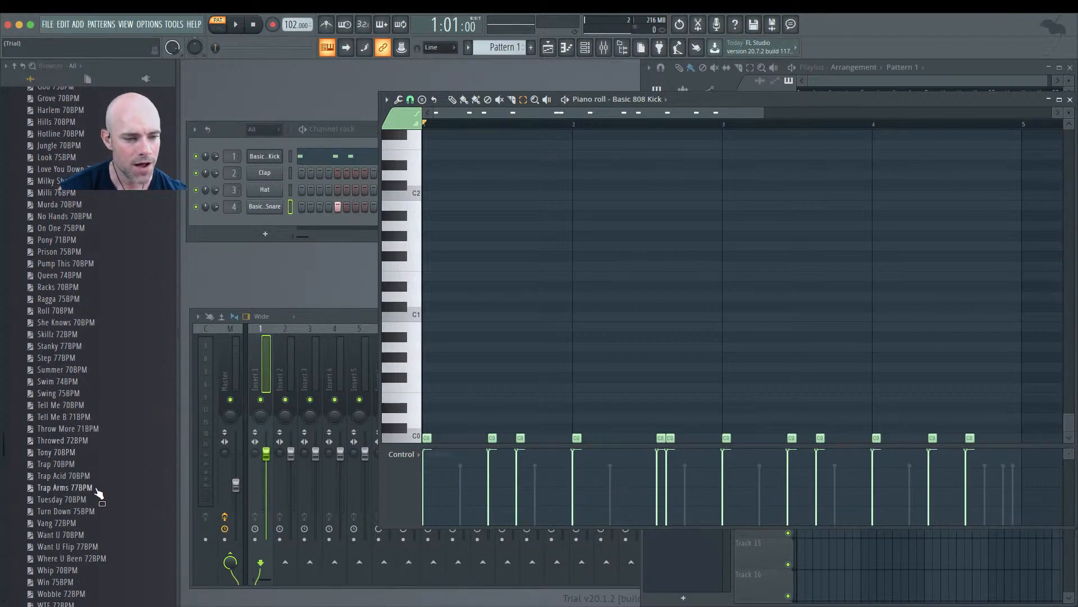
{"action": "scroll", "coordinate": [95, 513], "scroll_direction": "down", "scroll_amount": 2}
{"action": "scroll", "coordinate": [96, 513], "scroll_direction": "down", "scroll_amount": 2}
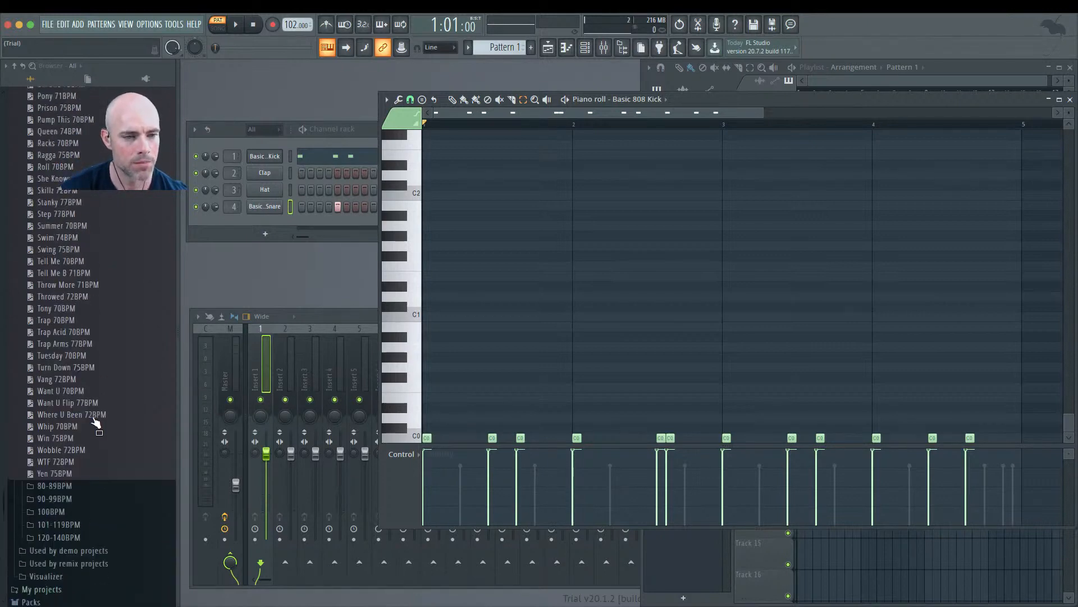
{"action": "scroll", "coordinate": [96, 423], "scroll_direction": "up", "scroll_amount": 8}
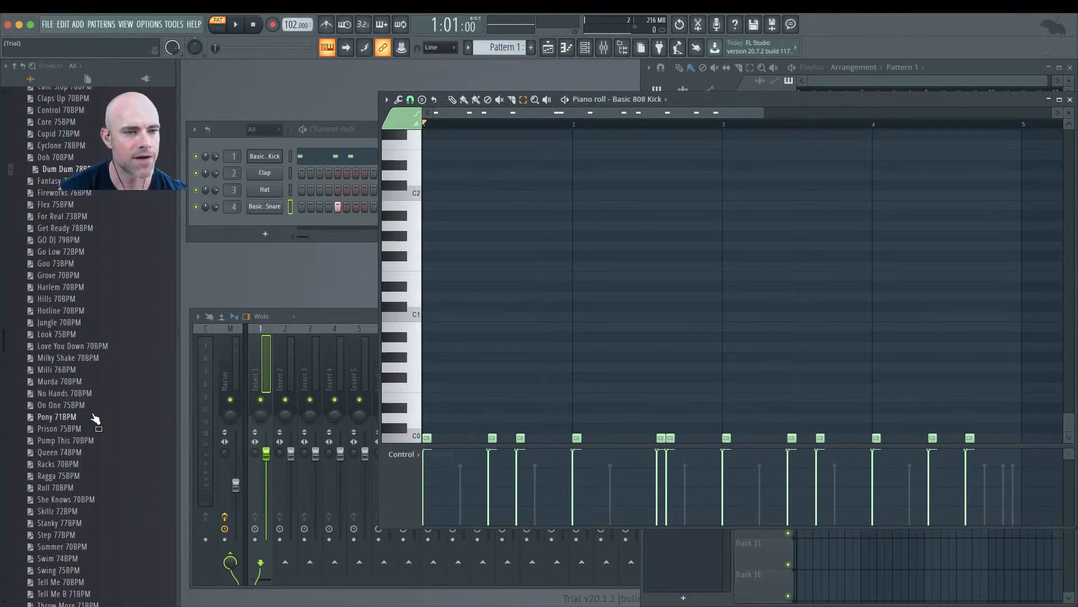
{"action": "scroll", "coordinate": [95, 421], "scroll_direction": "up", "scroll_amount": 6}
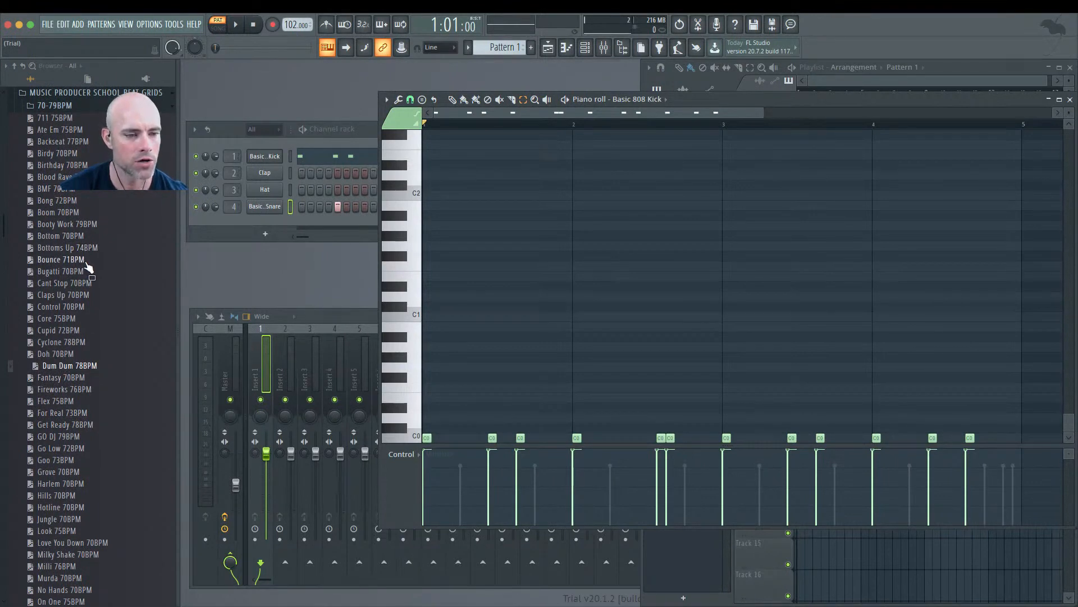
{"action": "scroll", "coordinate": [88, 266], "scroll_direction": "down", "scroll_amount": 20}
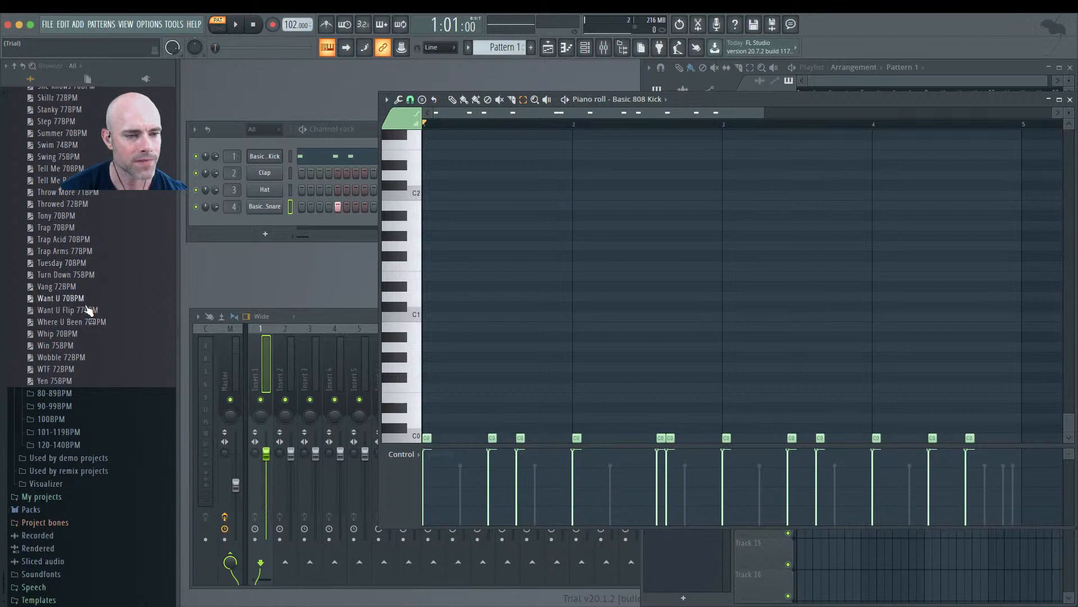
{"action": "scroll", "coordinate": [88, 298], "scroll_direction": "up", "scroll_amount": 15}
{"action": "scroll", "coordinate": [88, 310], "scroll_direction": "up", "scroll_amount": 5}
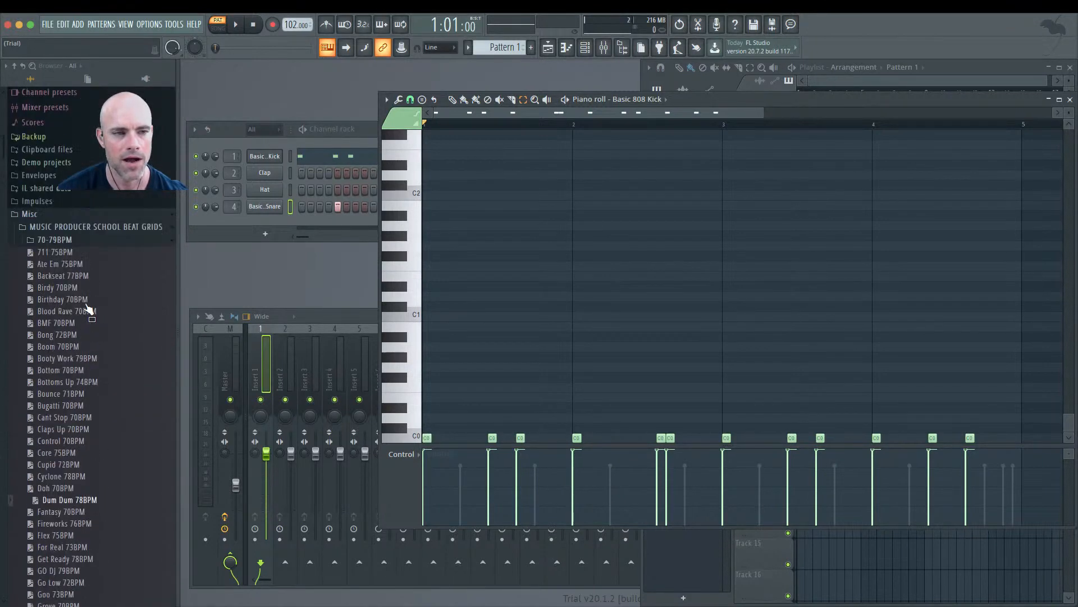
{"action": "left_click", "coordinate": [63, 244]}
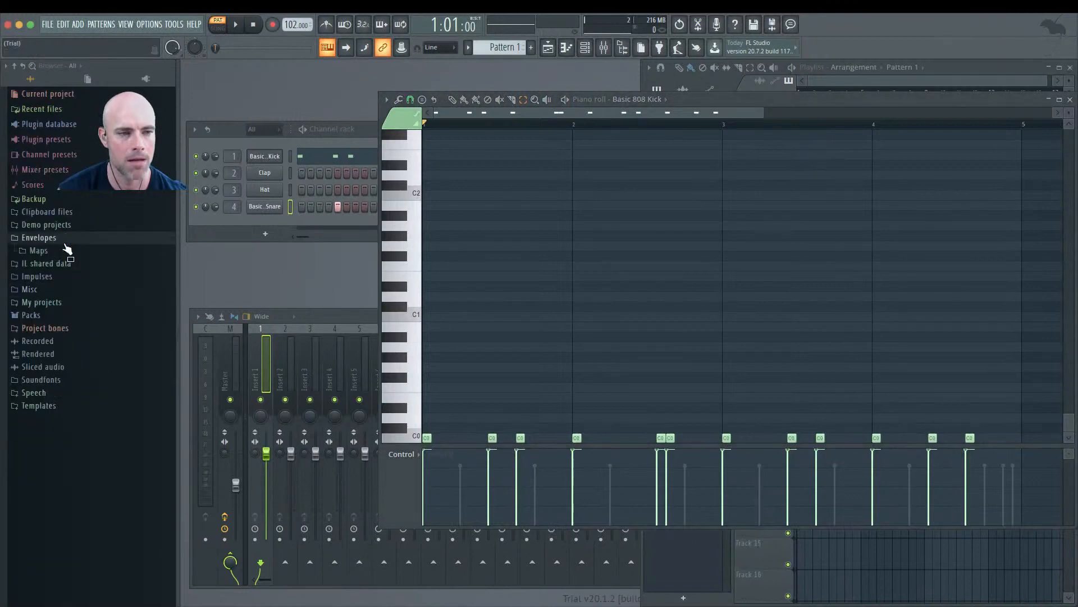
{"action": "left_click", "coordinate": [49, 289]}
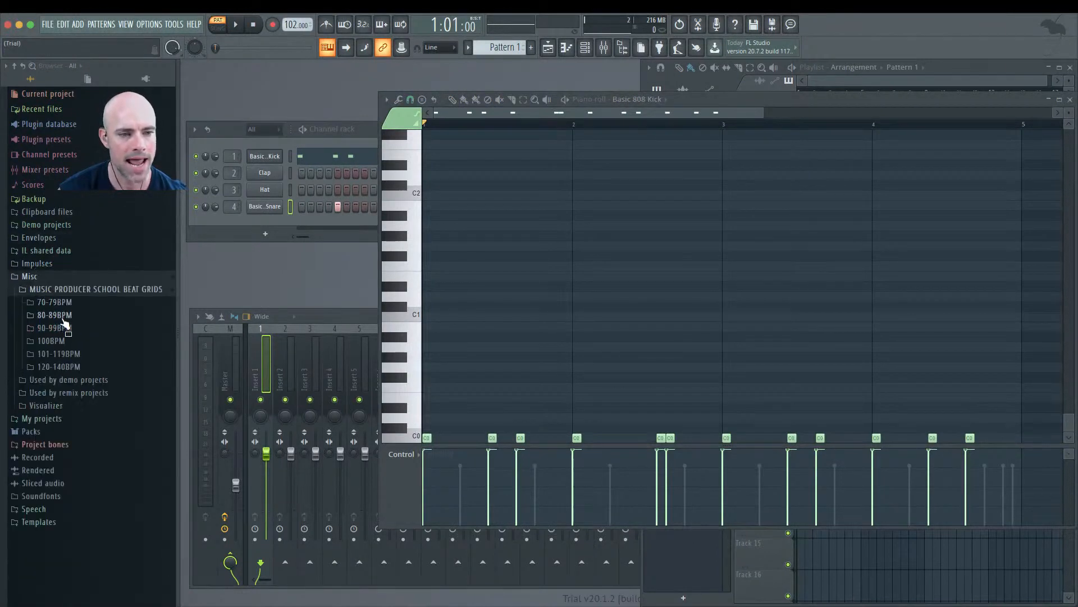
{"action": "left_click", "coordinate": [58, 315]}
{"action": "left_click", "coordinate": [66, 317]}
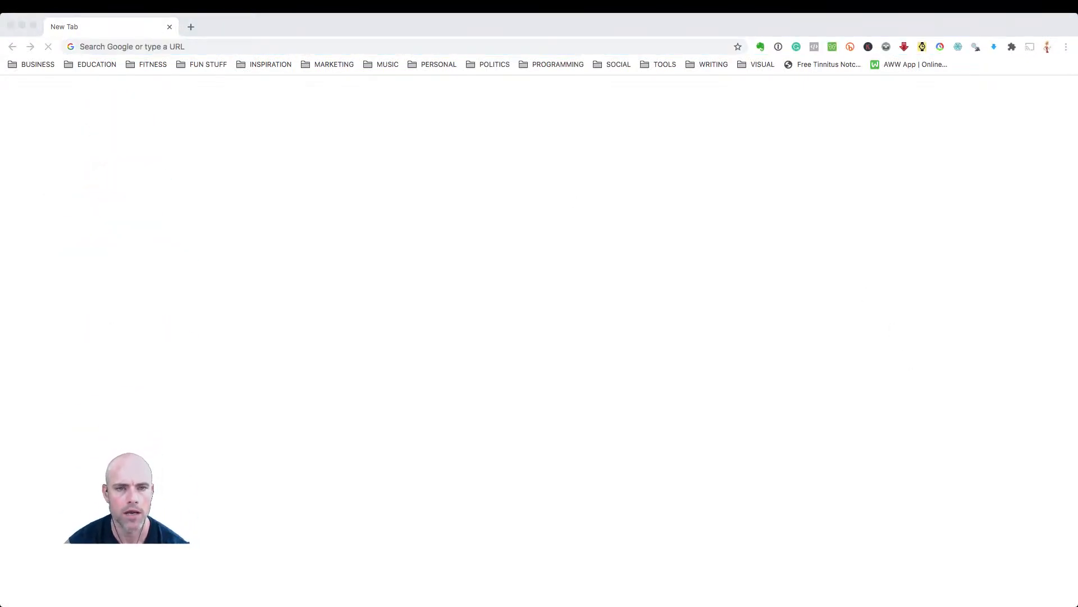
Step: Switch to the web browser and open the facebook.com/TheMusicProducerSchool page
{"action": "left_click", "coordinate": [467, 46]}
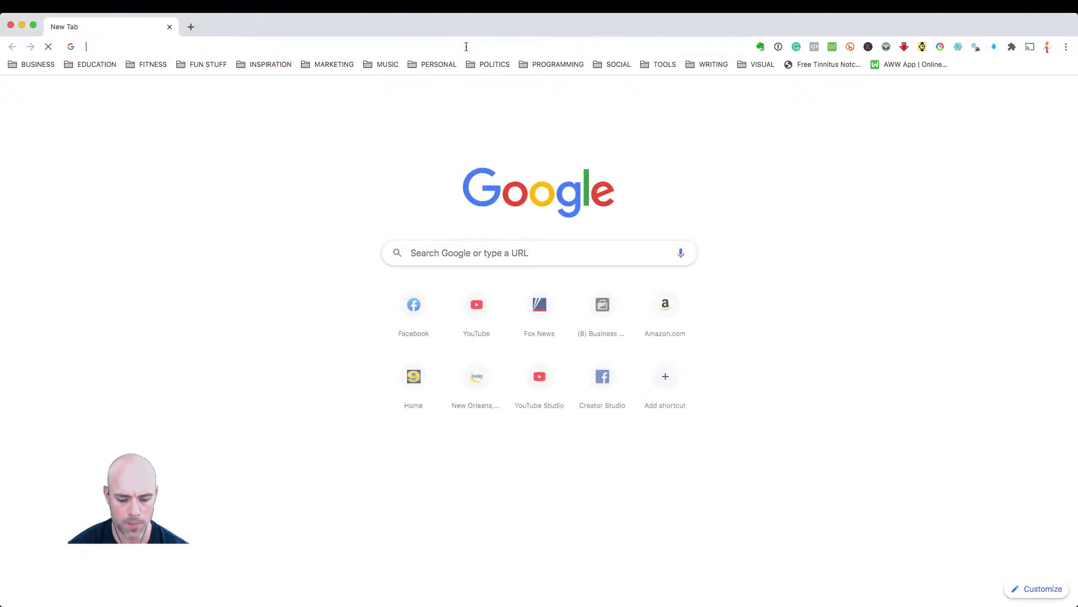
{"action": "type", "text": "face"}
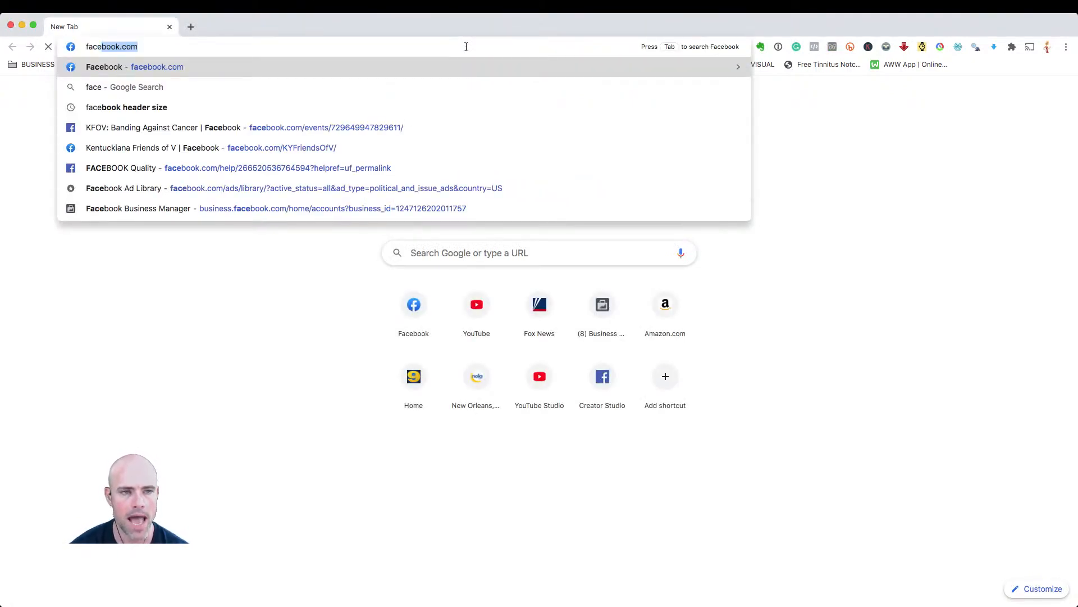
{"action": "type", "text": "book.com/the"}
{"action": "key", "text": "Down"}
{"action": "key", "text": "Down"}
{"action": "key", "text": "Return"}
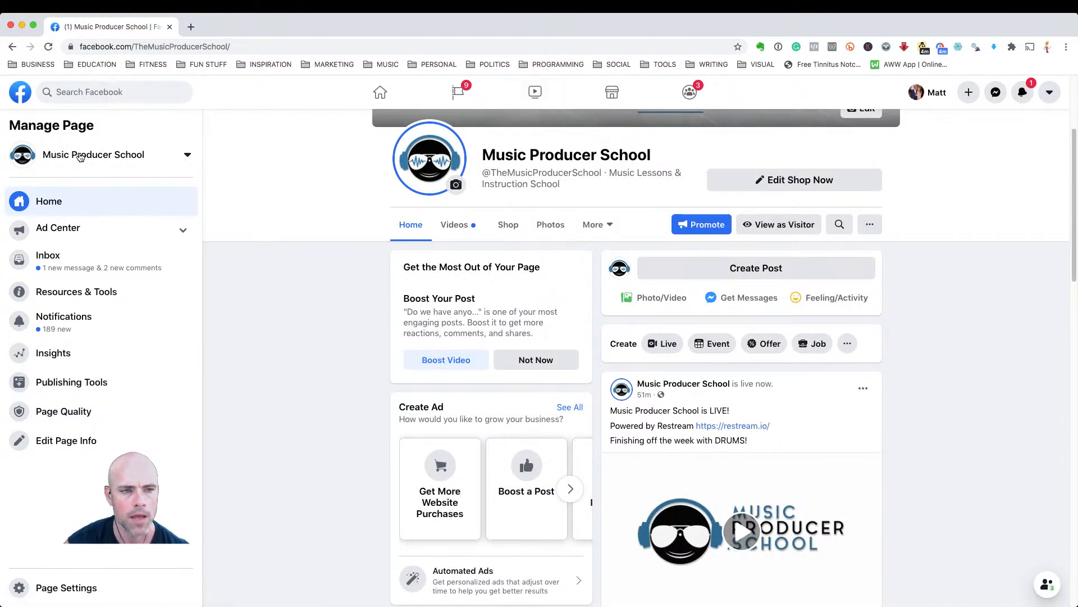
Step: Open the page's Community section from the More menu
{"action": "left_click", "coordinate": [187, 156]}
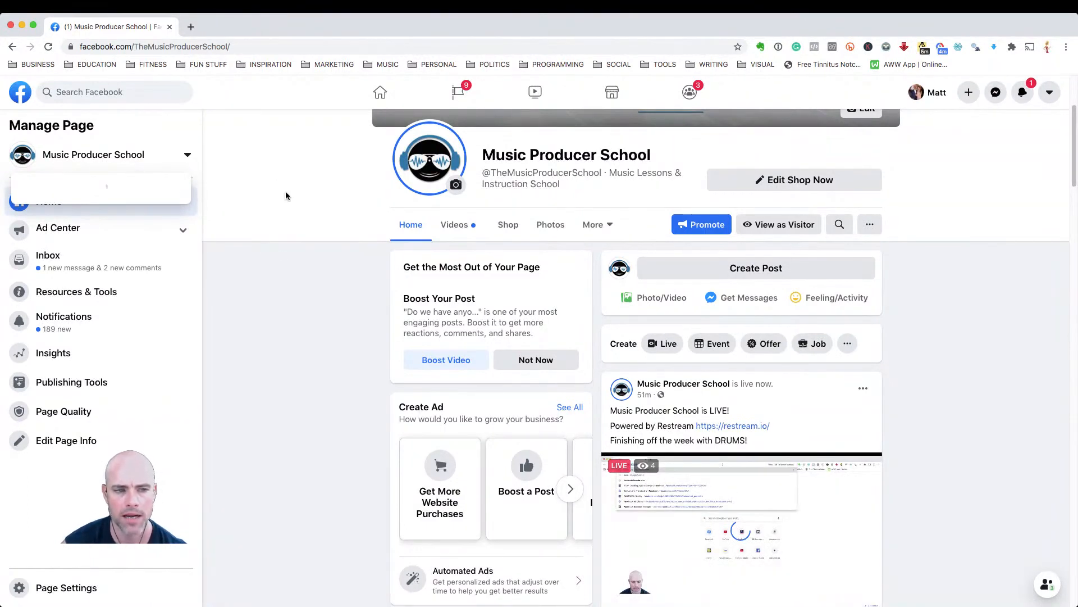
{"action": "left_click", "coordinate": [365, 49]}
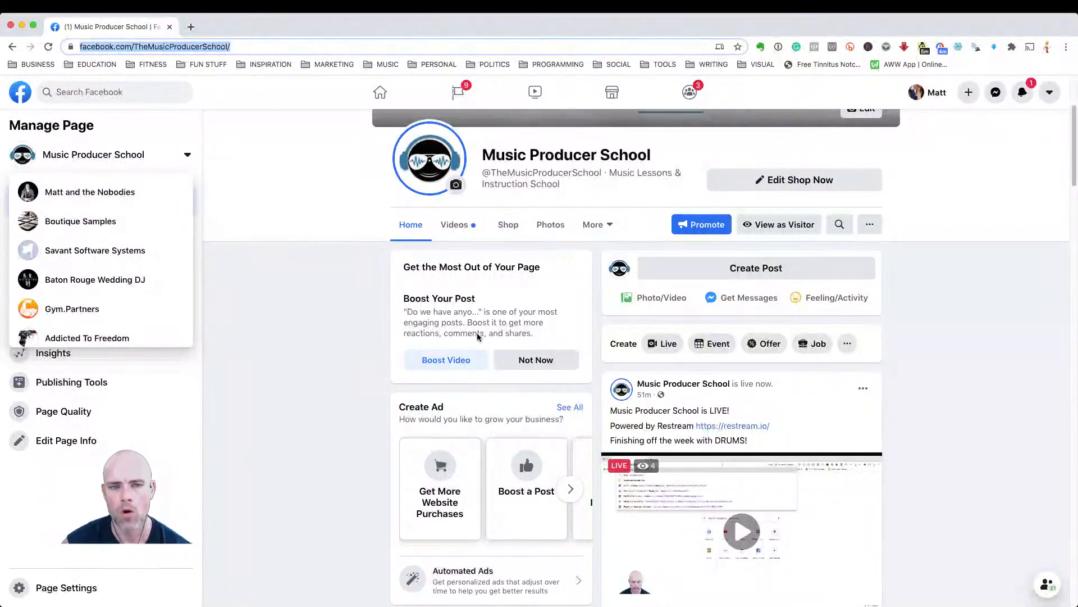
{"action": "left_click", "coordinate": [349, 205]}
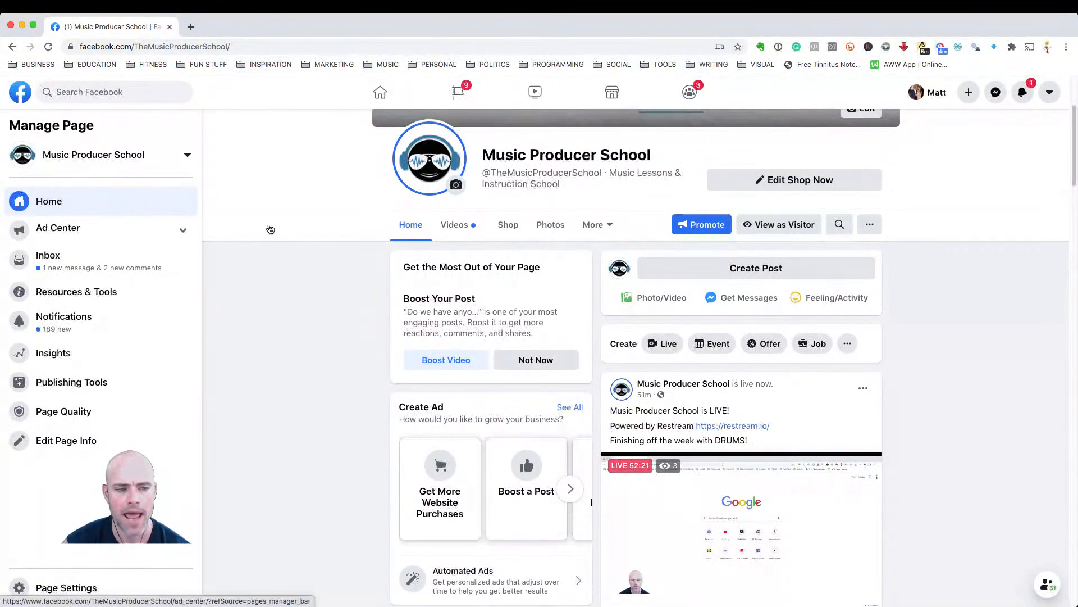
{"action": "left_click", "coordinate": [615, 228]}
{"action": "left_click", "coordinate": [615, 257]}
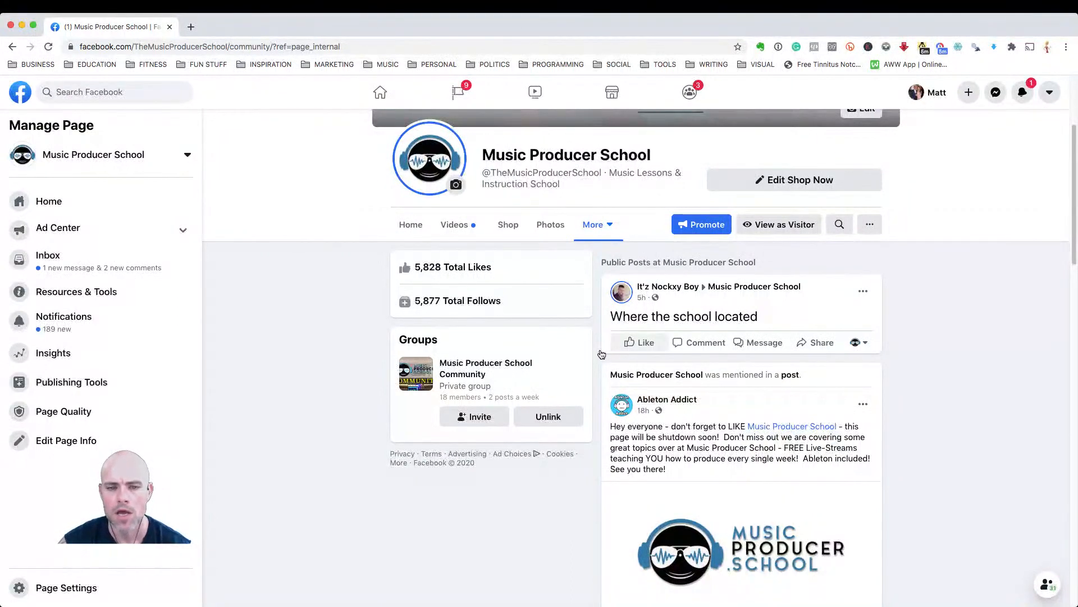
Step: Copy the link address of the Music Producer School Community group
{"action": "left_click", "coordinate": [486, 420]}
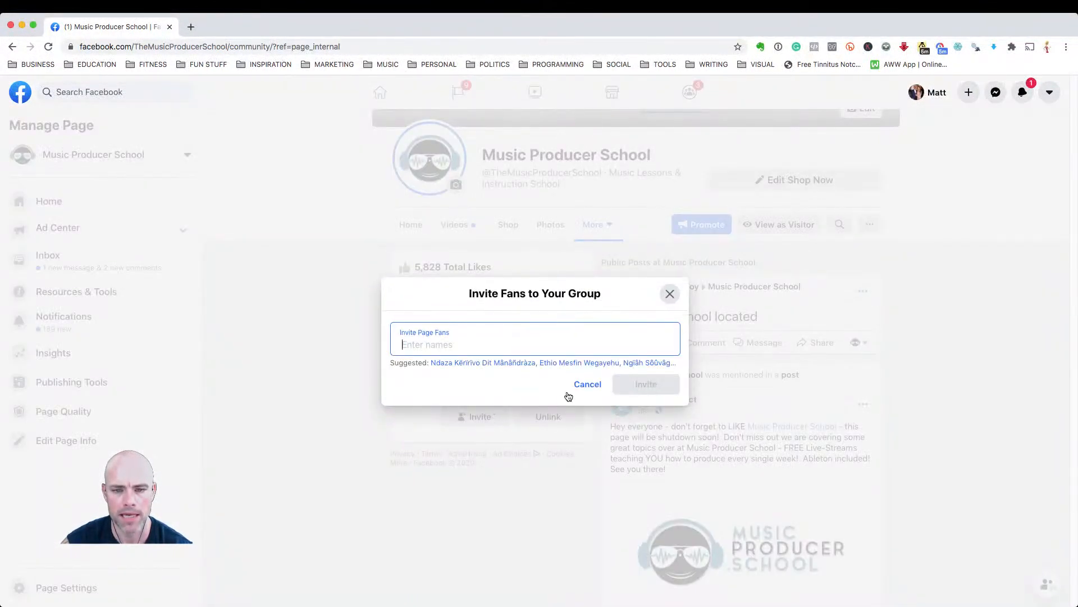
{"action": "left_click", "coordinate": [583, 386]}
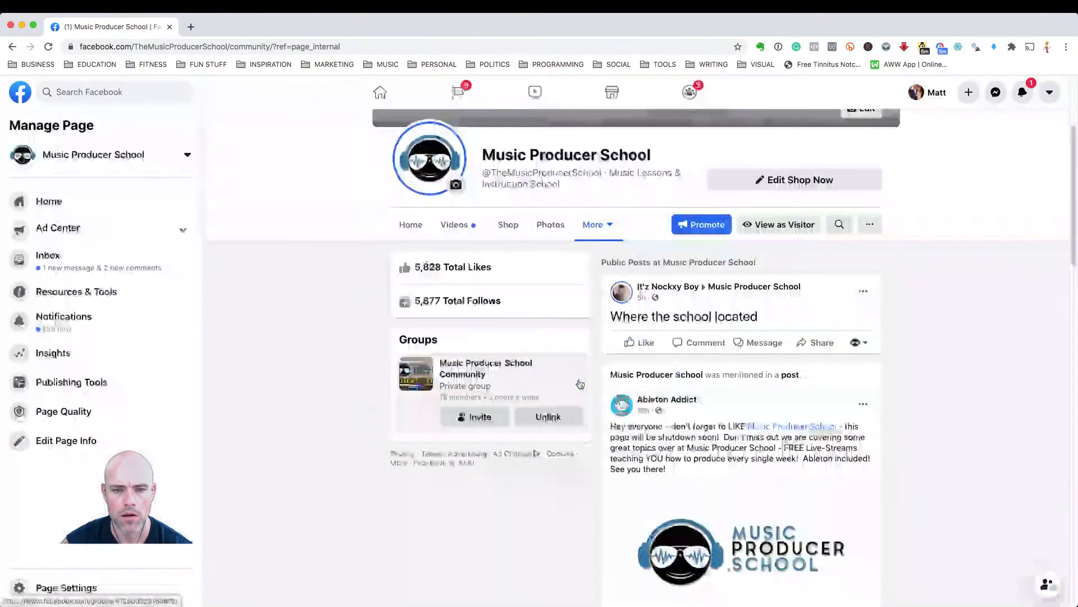
{"action": "right_click", "coordinate": [484, 367]}
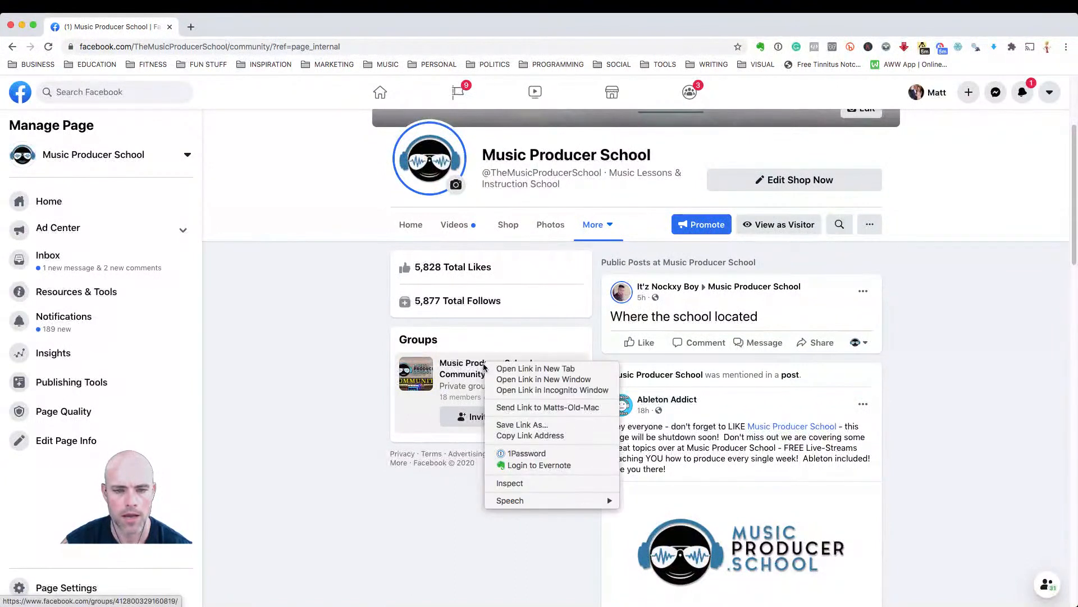
{"action": "left_click", "coordinate": [528, 436]}
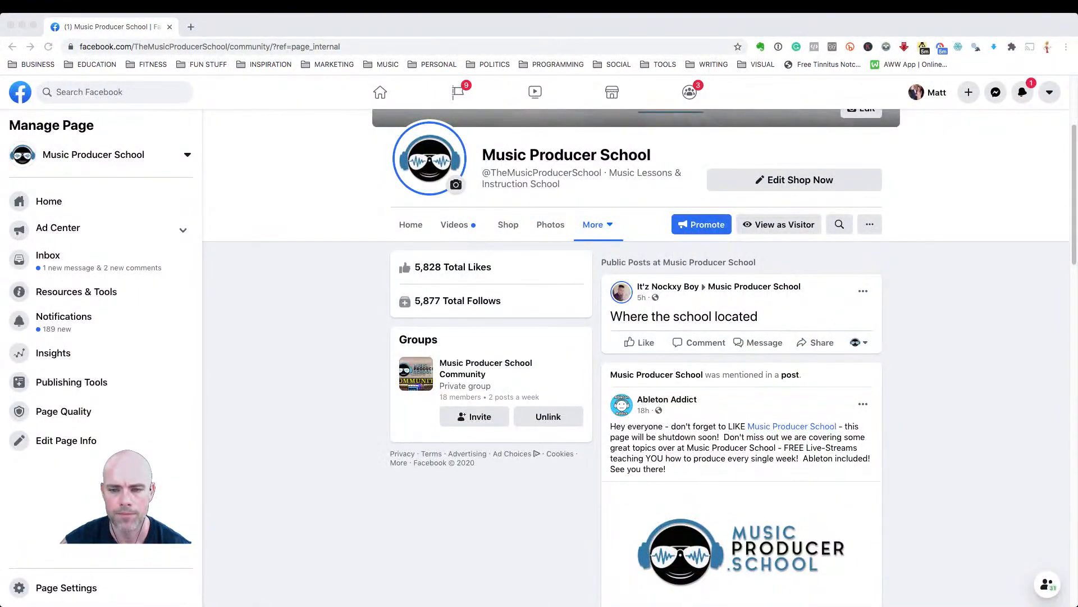
Step: Return to the Music Producer School page's Home feed
{"action": "left_click", "coordinate": [1007, 398]}
{"action": "scroll", "coordinate": [869, 425], "scroll_direction": "down", "scroll_amount": 2}
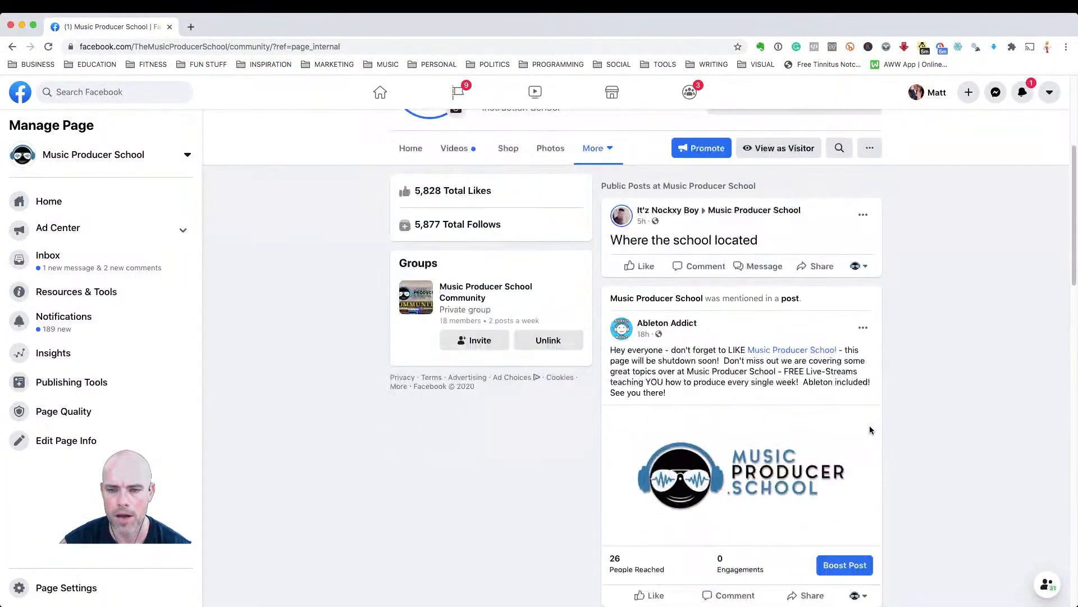
{"action": "scroll", "coordinate": [838, 421], "scroll_direction": "up", "scroll_amount": 2}
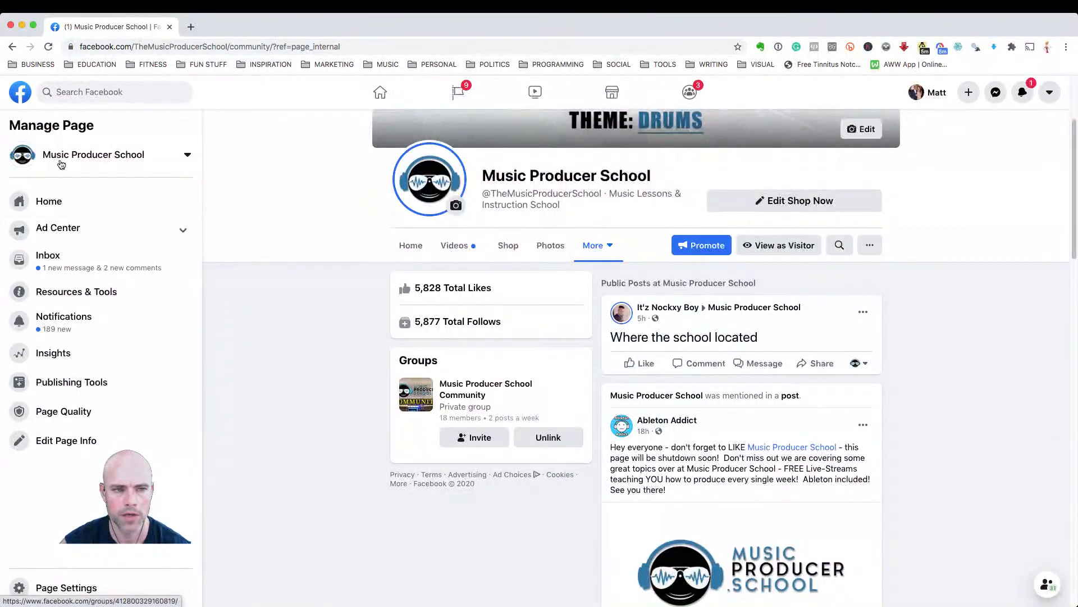
{"action": "left_click", "coordinate": [61, 161]}
{"action": "left_click", "coordinate": [255, 207]}
{"action": "left_click", "coordinate": [49, 200]}
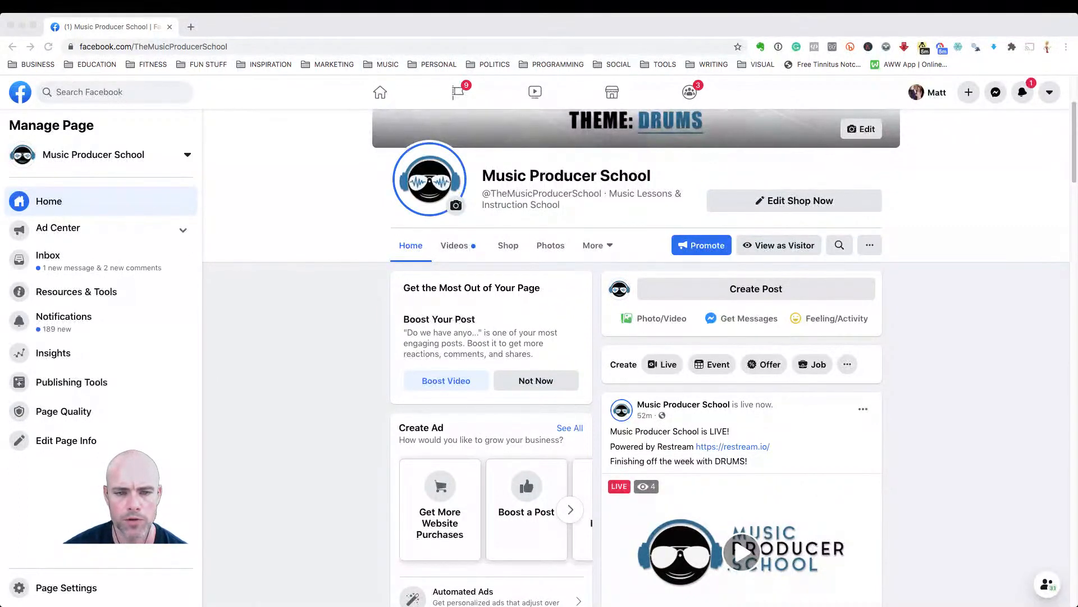
Step: Paste the copied group link as a comment on the live video post and submit it
{"action": "left_click", "coordinate": [1038, 368]}
{"action": "scroll", "coordinate": [731, 438], "scroll_direction": "down", "scroll_amount": 4}
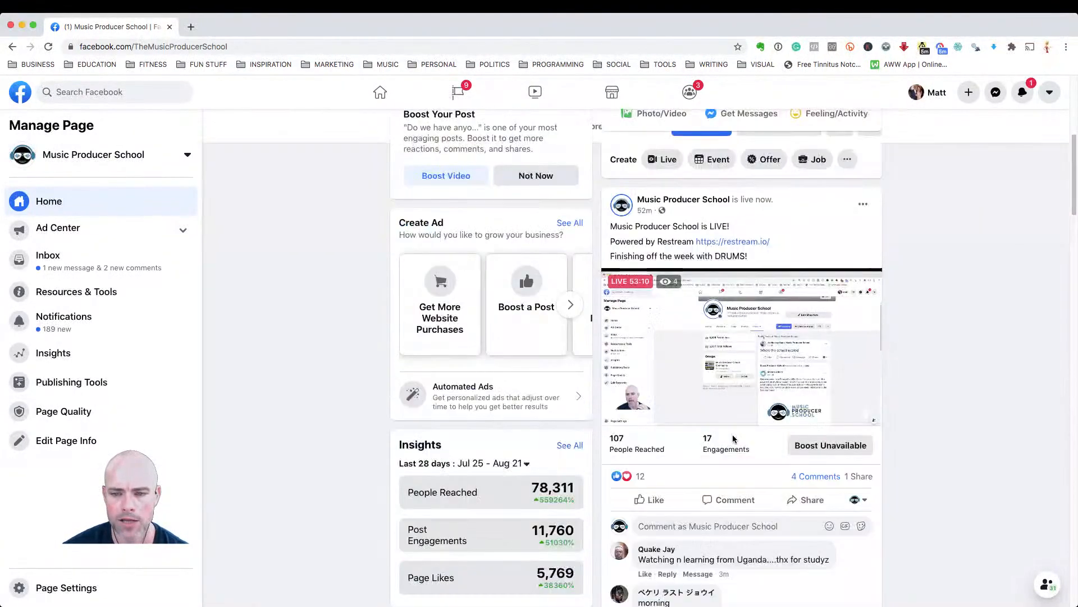
{"action": "scroll", "coordinate": [731, 438], "scroll_direction": "down", "scroll_amount": 3}
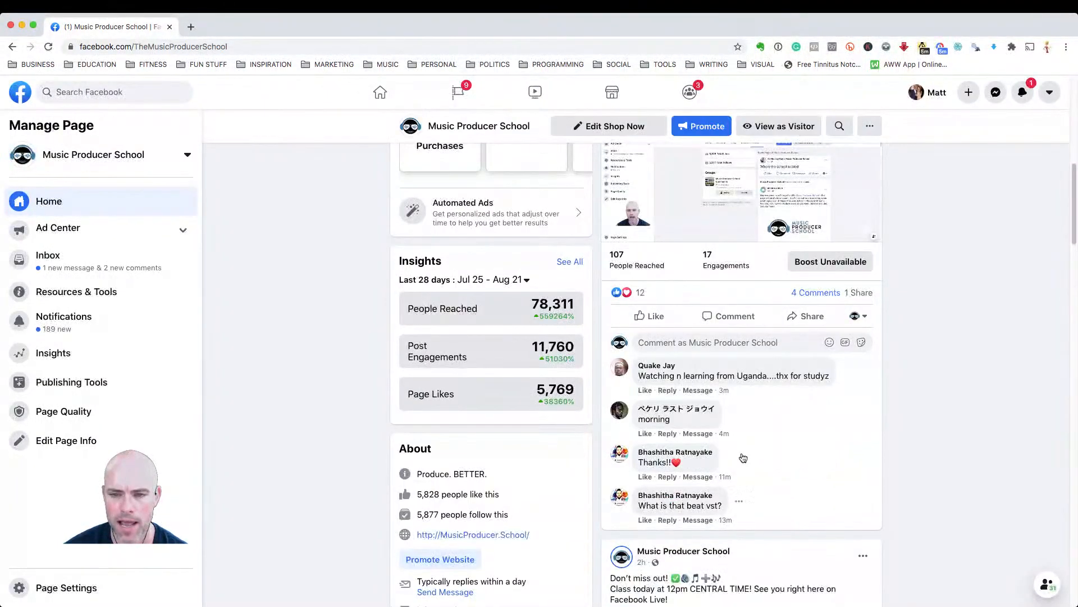
{"action": "left_click", "coordinate": [722, 342]}
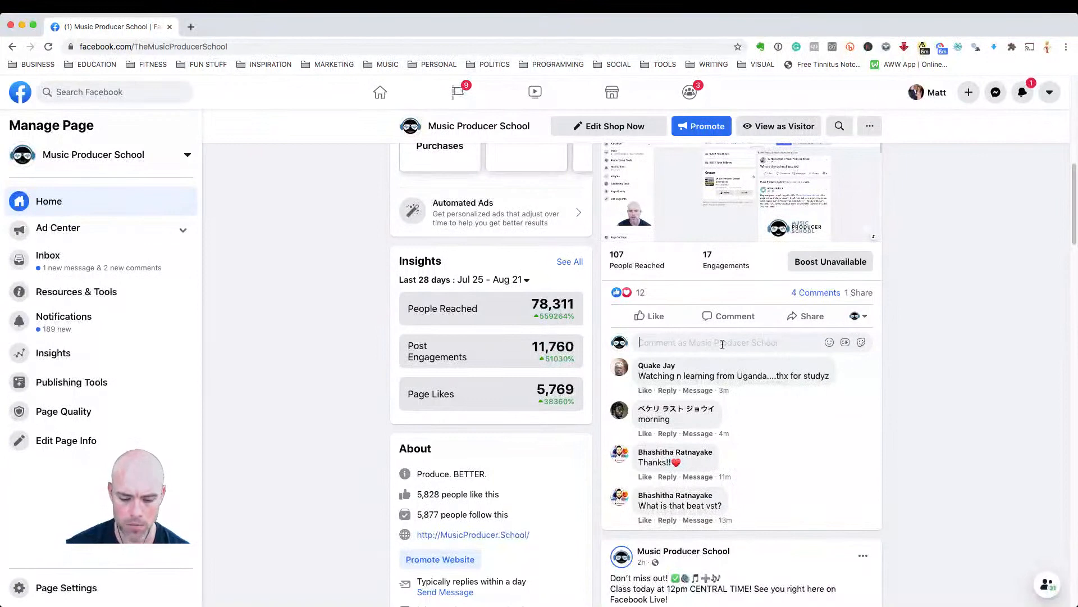
{"action": "key", "text": "cmd+v"}
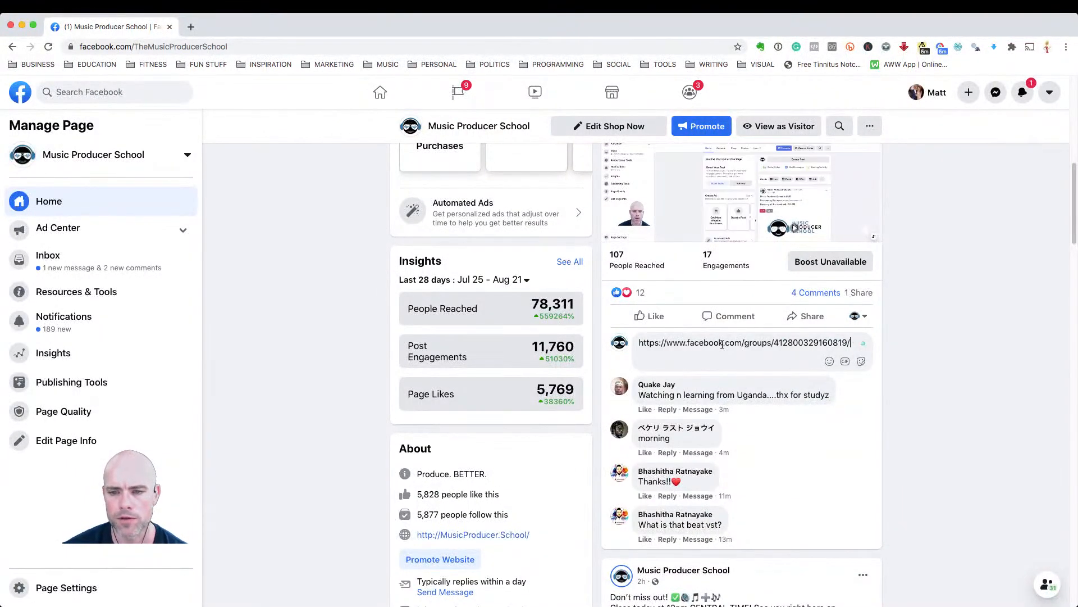
{"action": "key", "text": "Return"}
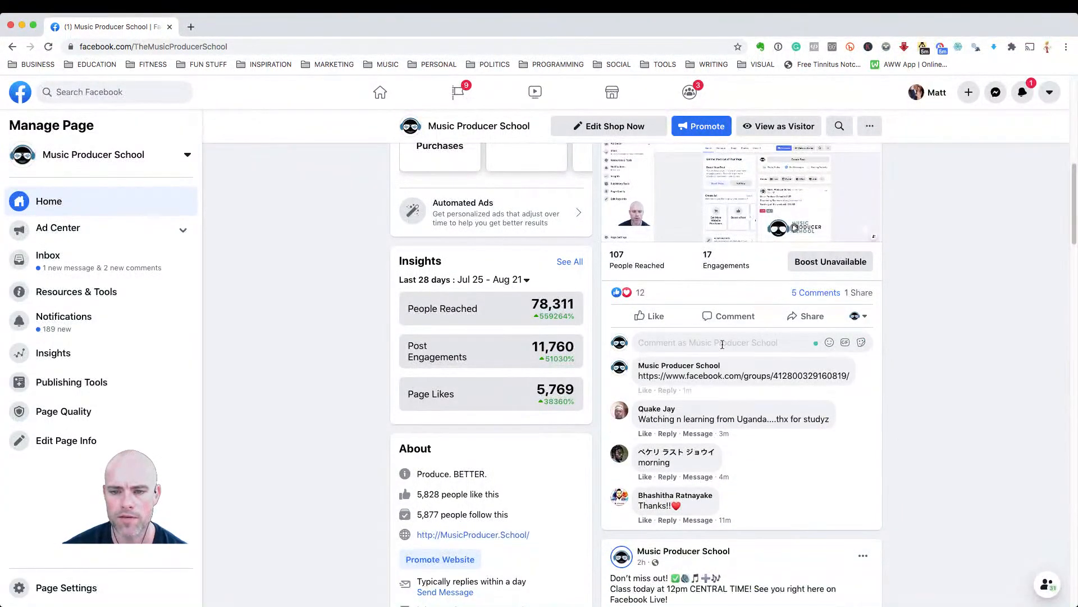